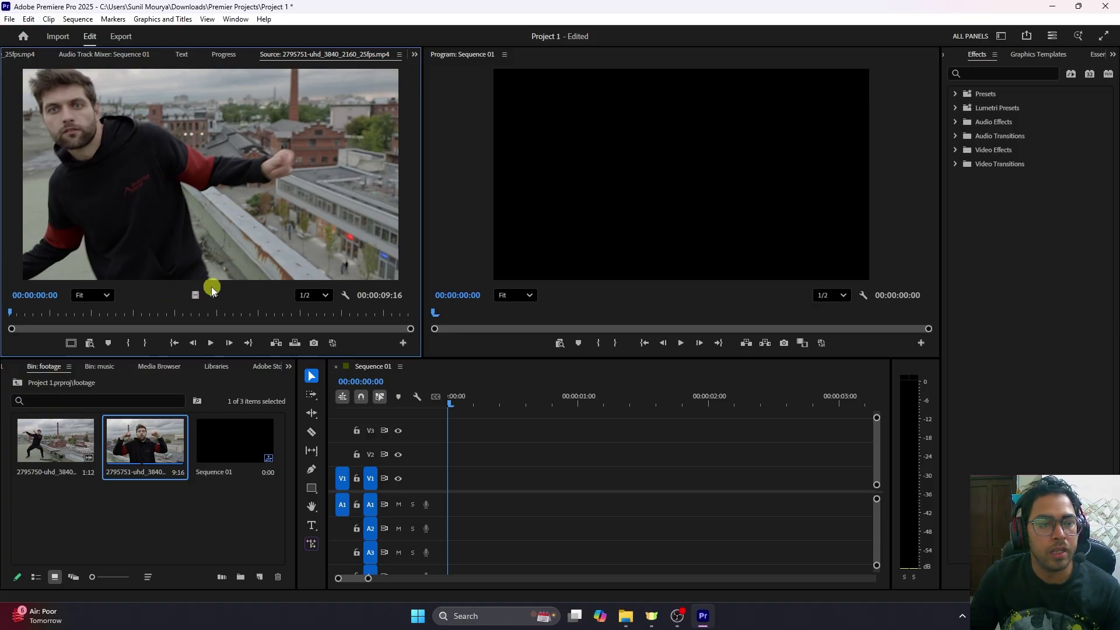
# Place the source clip on V1 at the sequence start with the existing sequence settings kept, and undo the placement
pyautogui.moveTo(209, 222); pyautogui.dragTo(464, 482)
pyautogui.click(663, 352)
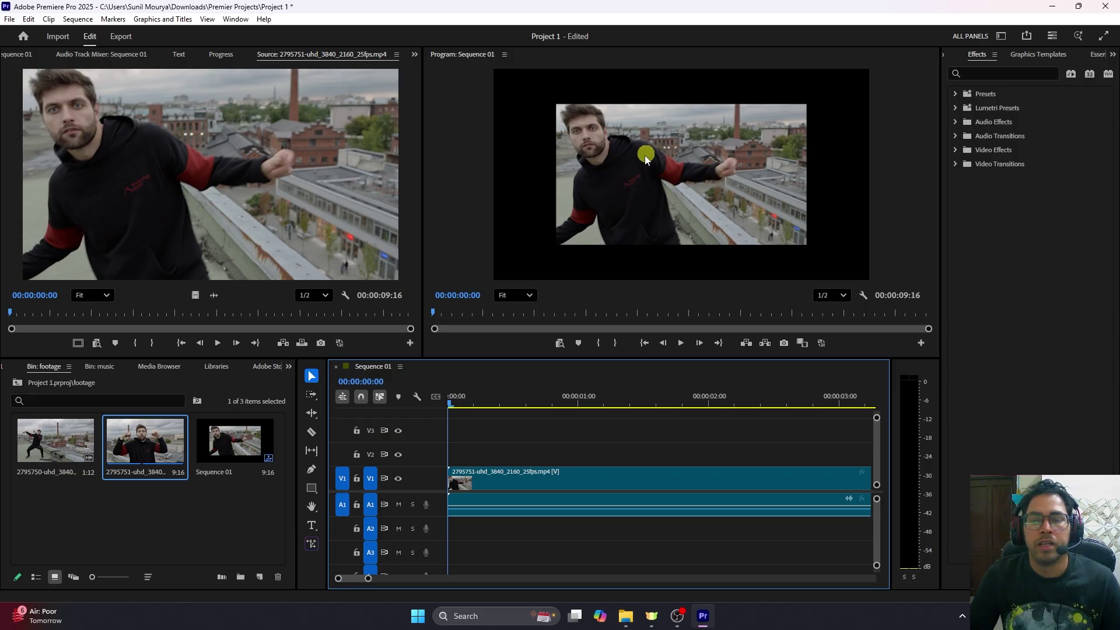
pyautogui.scroll(3, 645, 155)
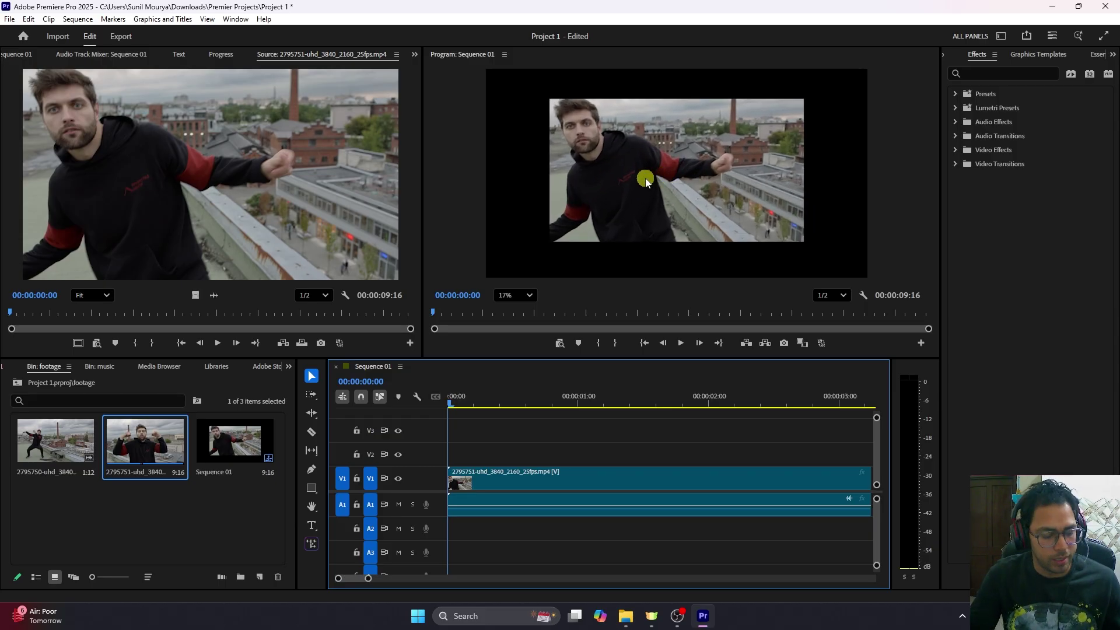
pyautogui.hotkey('ctrl', 'z')
# Place the source clip on V1 and A1 at the start of Sequence 01, changing the sequence settings to match it
pyautogui.moveTo(188, 209); pyautogui.dragTo(450, 482)
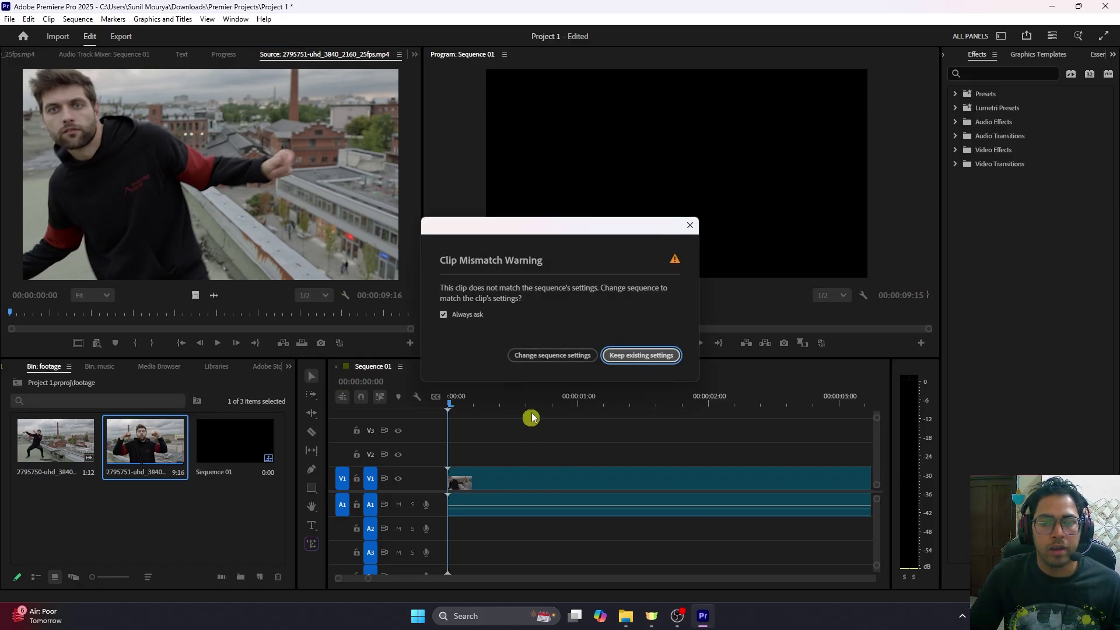
pyautogui.click(558, 359)
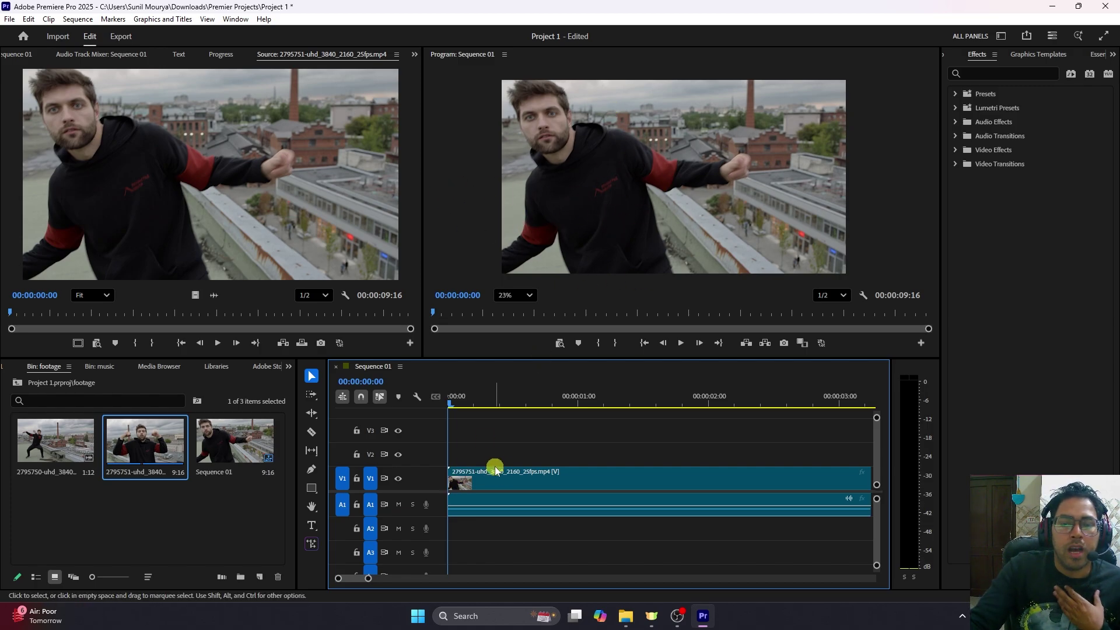
# Move the linked video and audio clip along the timeline and return it to the sequence start
pyautogui.moveTo(502, 460); pyautogui.dragTo(535, 548)
pyautogui.moveTo(560, 480); pyautogui.dragTo(500, 483)
pyautogui.click(580, 453)
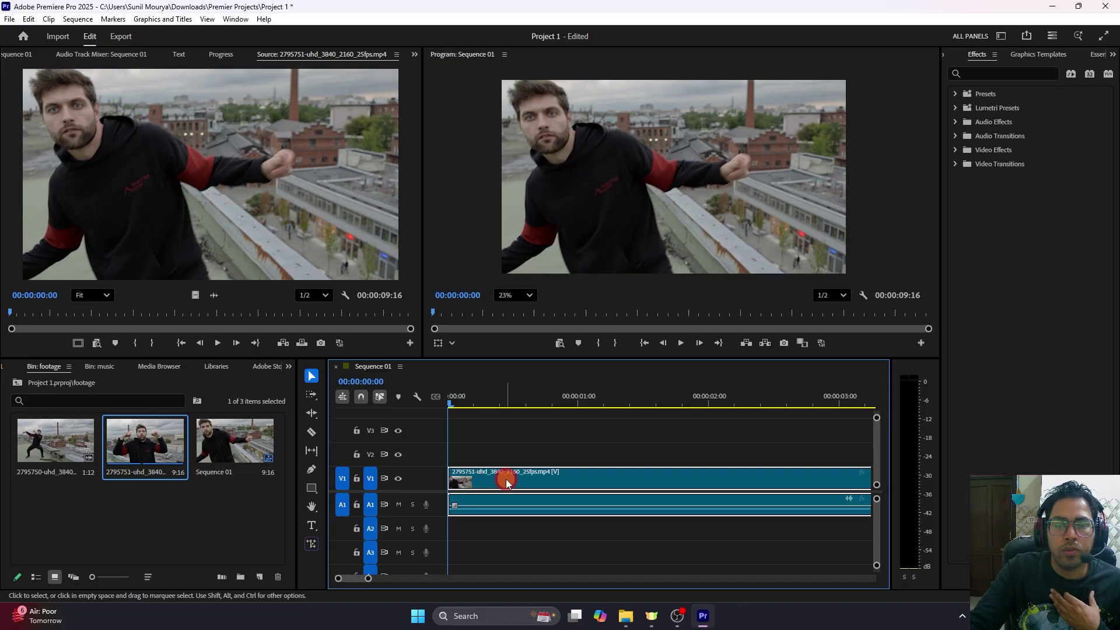
pyautogui.moveTo(508, 478)
pyautogui.mouseDown()
pyautogui.moveTo(564, 478)
pyautogui.moveTo(485, 479)
pyautogui.mouseUp()
pyautogui.click(478, 478)
pyautogui.moveTo(468, 416); pyautogui.dragTo(430, 402)
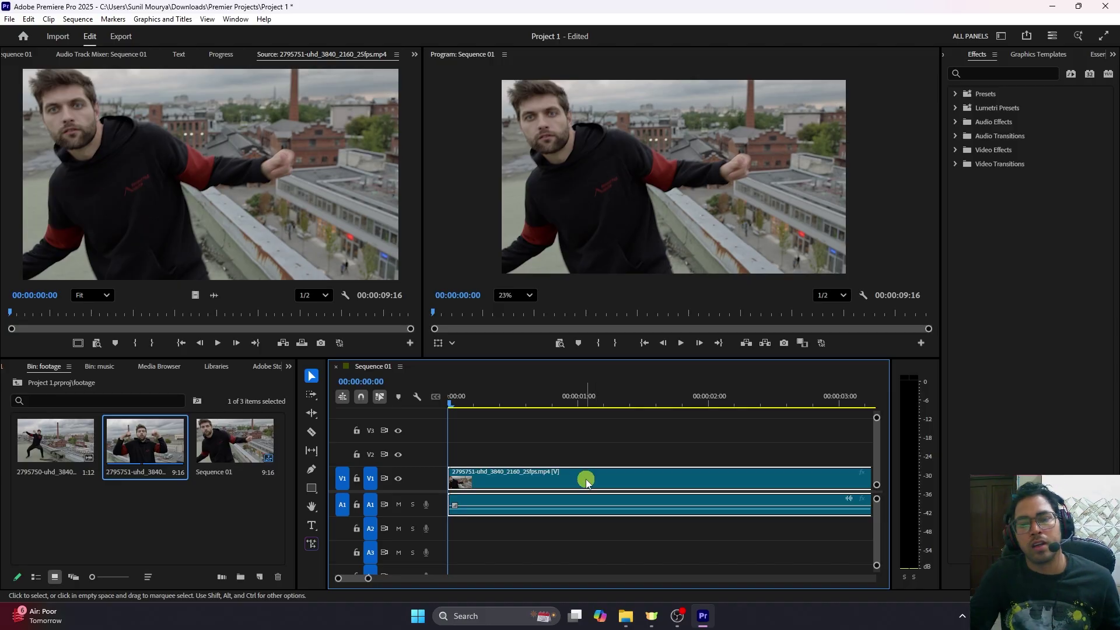
pyautogui.click(623, 427)
pyautogui.click(596, 482)
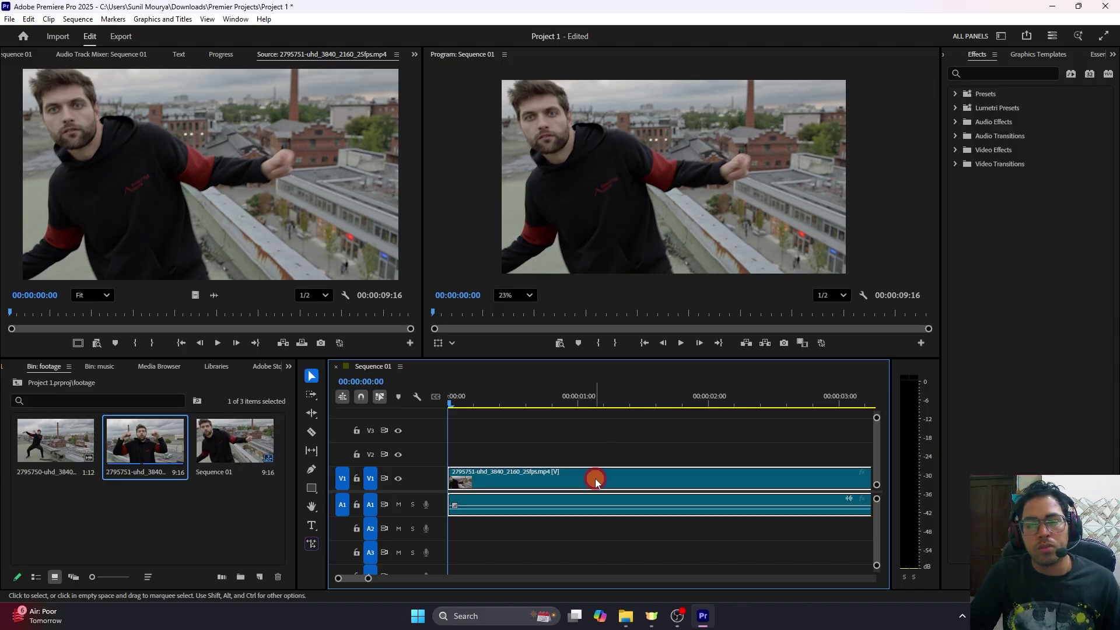
# Unlink the clip's video from its audio and select each part separately
pyautogui.rightClick(595, 482)
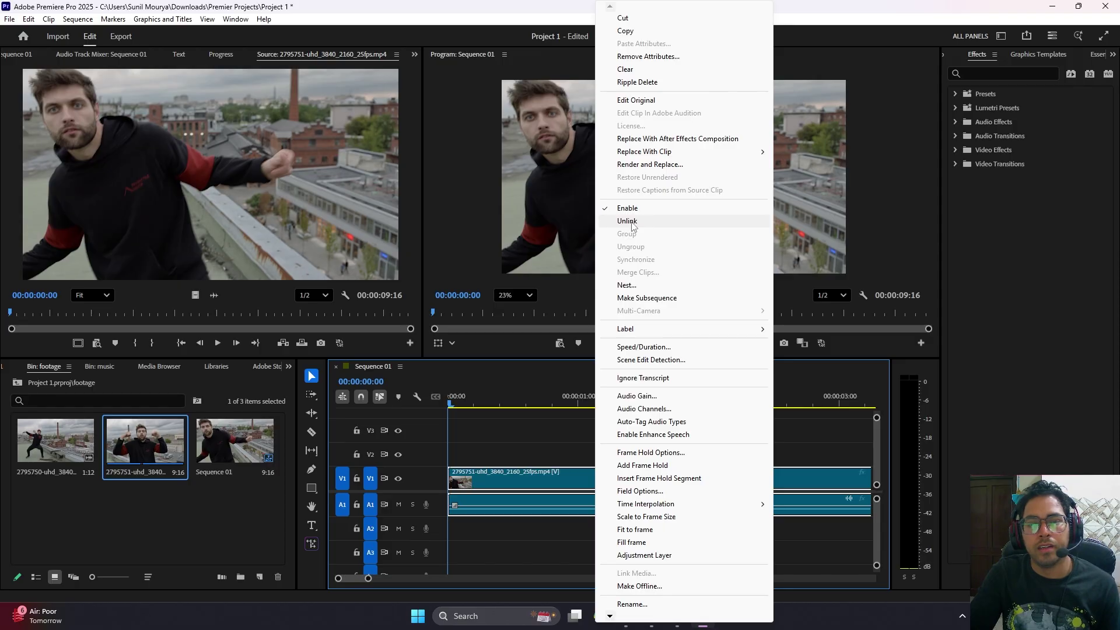
pyautogui.click(631, 223)
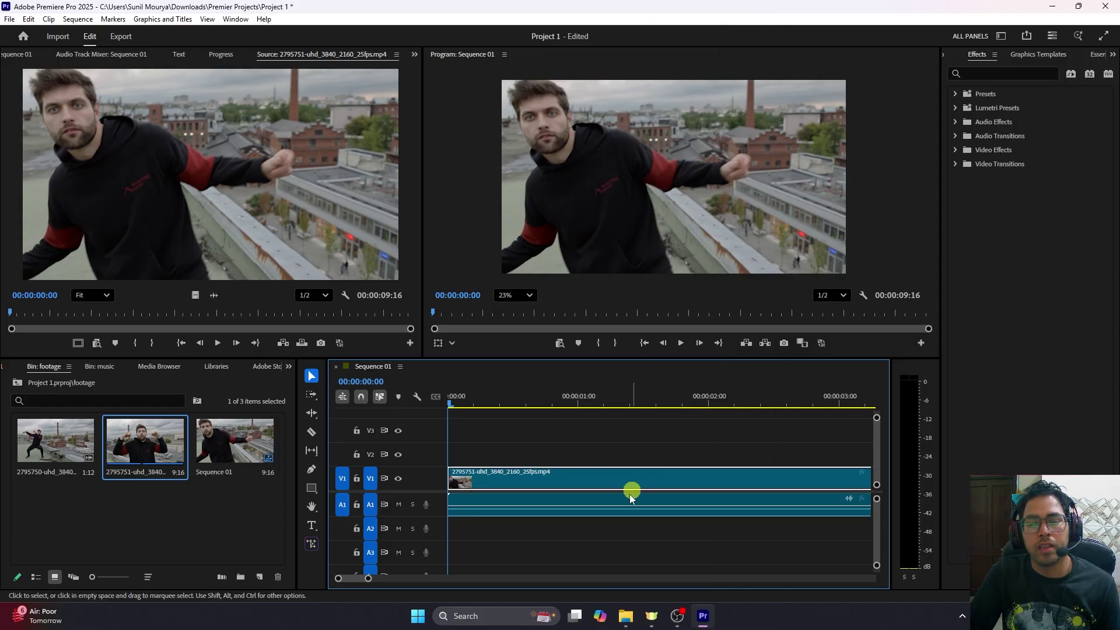
pyautogui.click(603, 477)
pyautogui.click(605, 515)
pyautogui.click(598, 482)
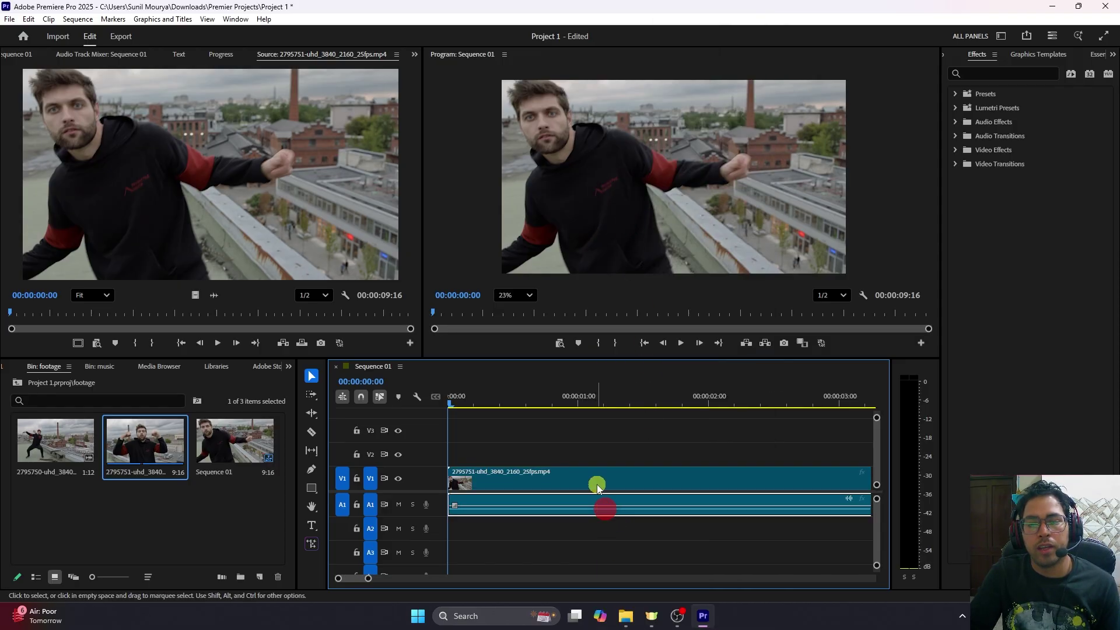
pyautogui.click(599, 509)
pyautogui.click(600, 510)
pyautogui.click(594, 486)
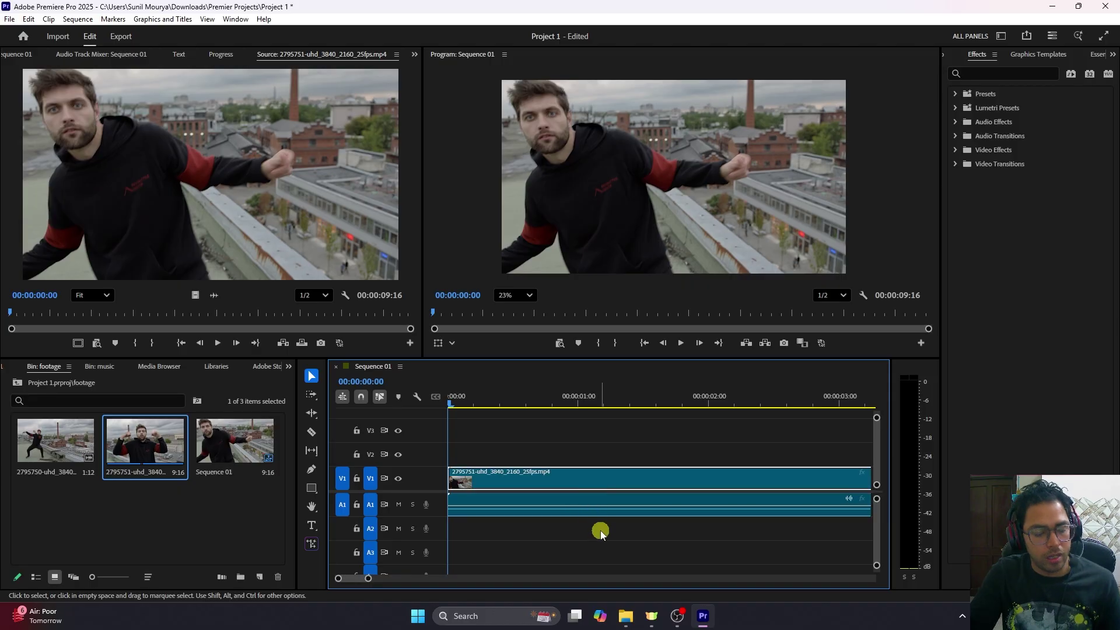
# Undo the unlinking and the last clip move, and place the linked clip back at the sequence start
pyautogui.hotkey('ctrl', 'z')
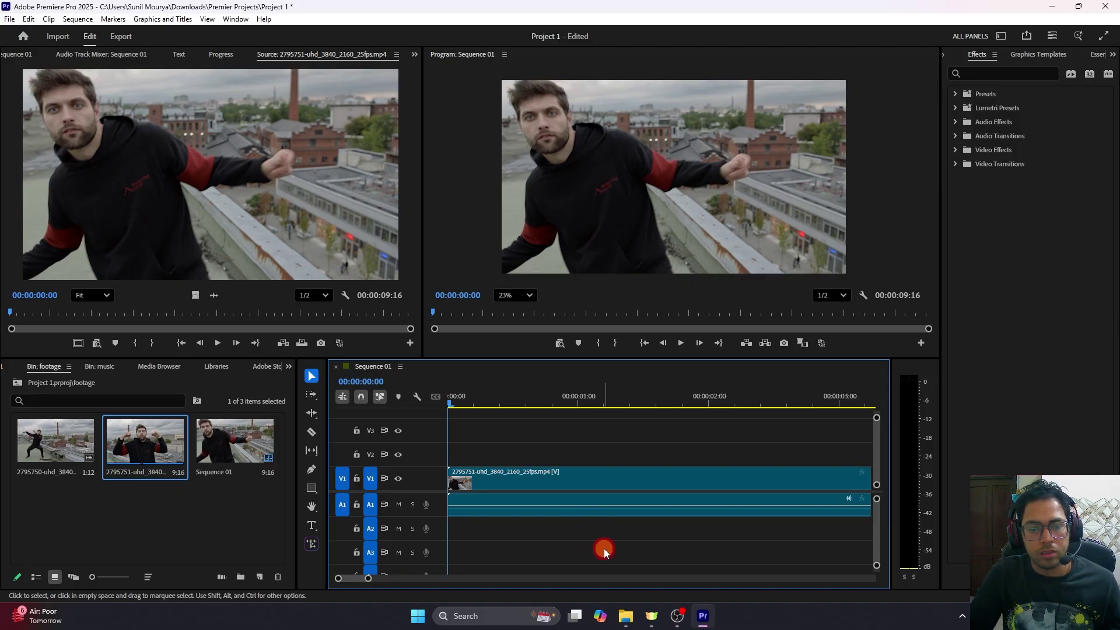
pyautogui.hotkey('ctrl', 'z')
pyautogui.click(580, 475)
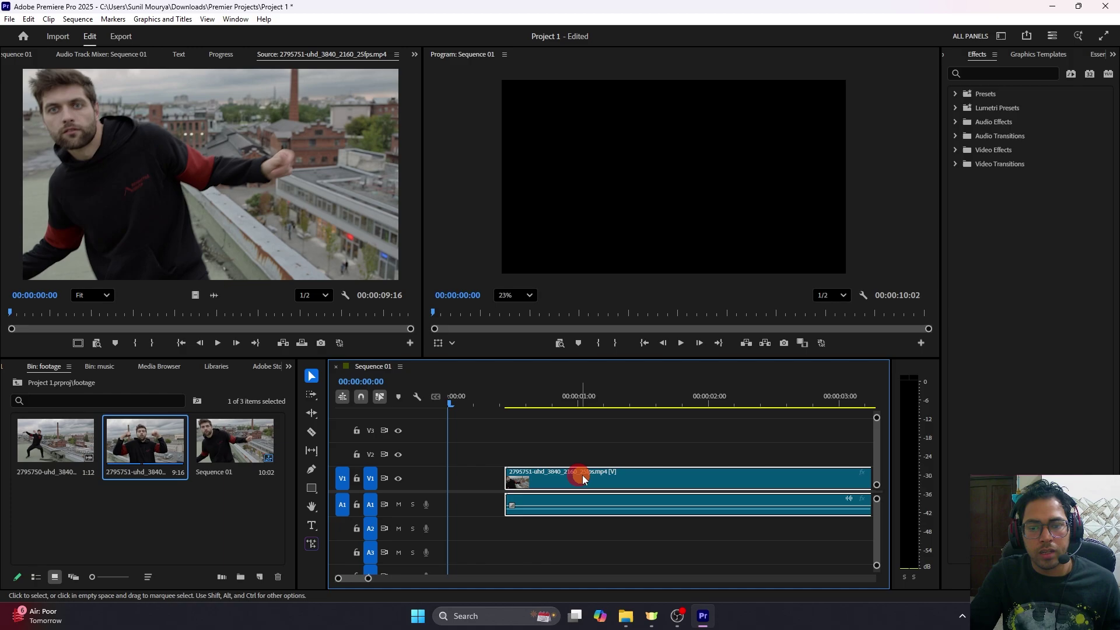
pyautogui.moveTo(615, 480); pyautogui.dragTo(564, 483)
pyautogui.rightClick(467, 482)
pyautogui.click(647, 528)
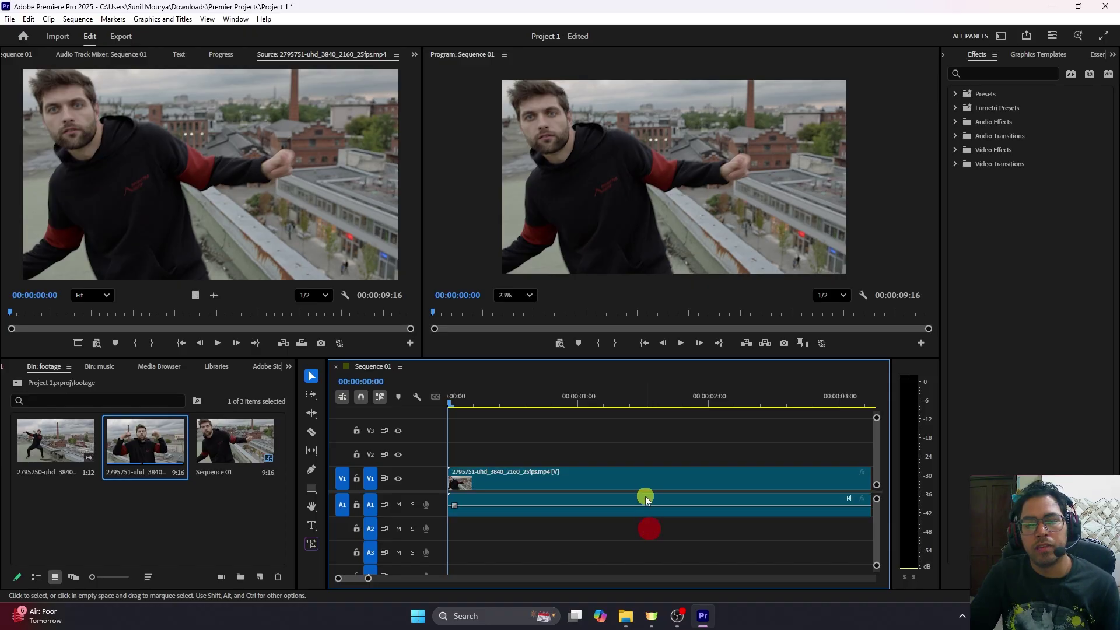
# Select the linked clip on V1 and A1, unlink its video from its audio, and deselect both parts
pyautogui.moveTo(645, 496); pyautogui.dragTo(541, 473)
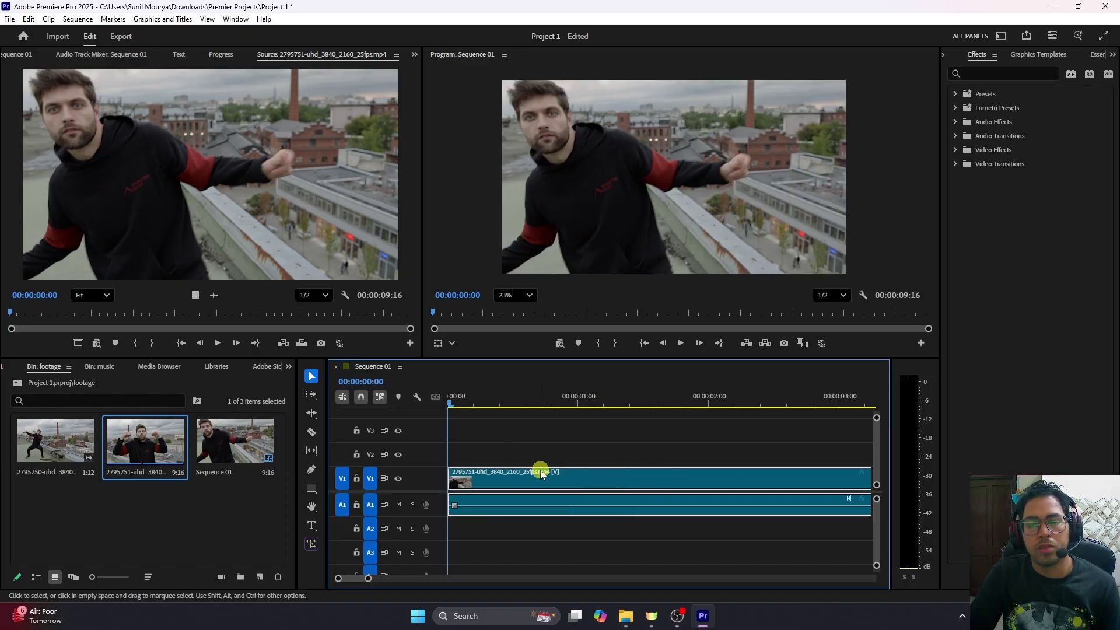
pyautogui.click(642, 531)
pyautogui.moveTo(635, 479); pyautogui.dragTo(649, 479)
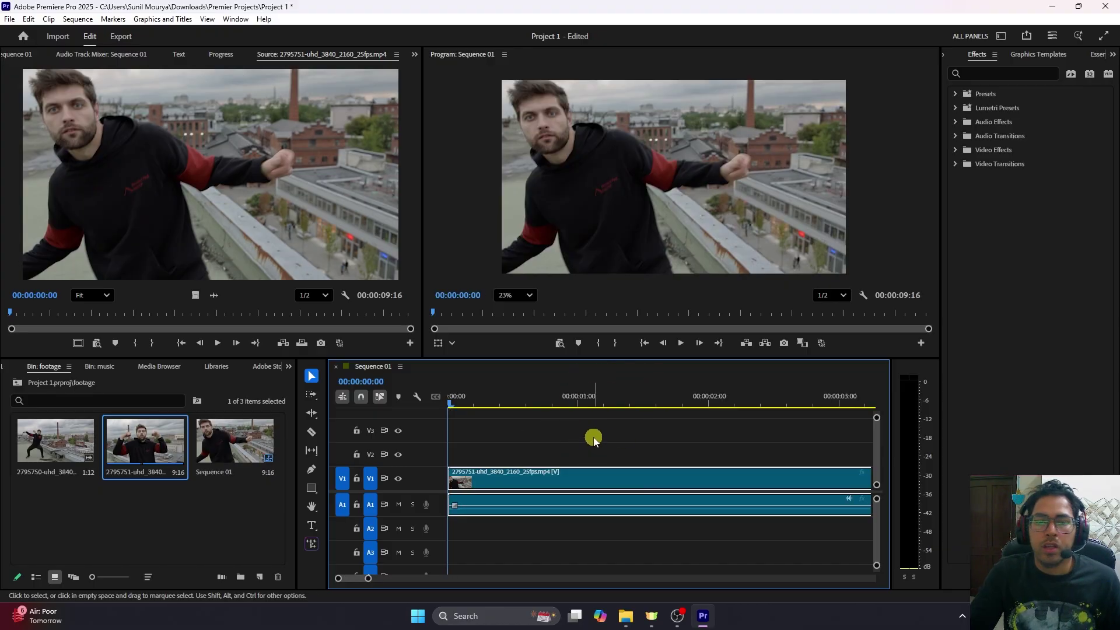
pyautogui.rightClick(597, 484)
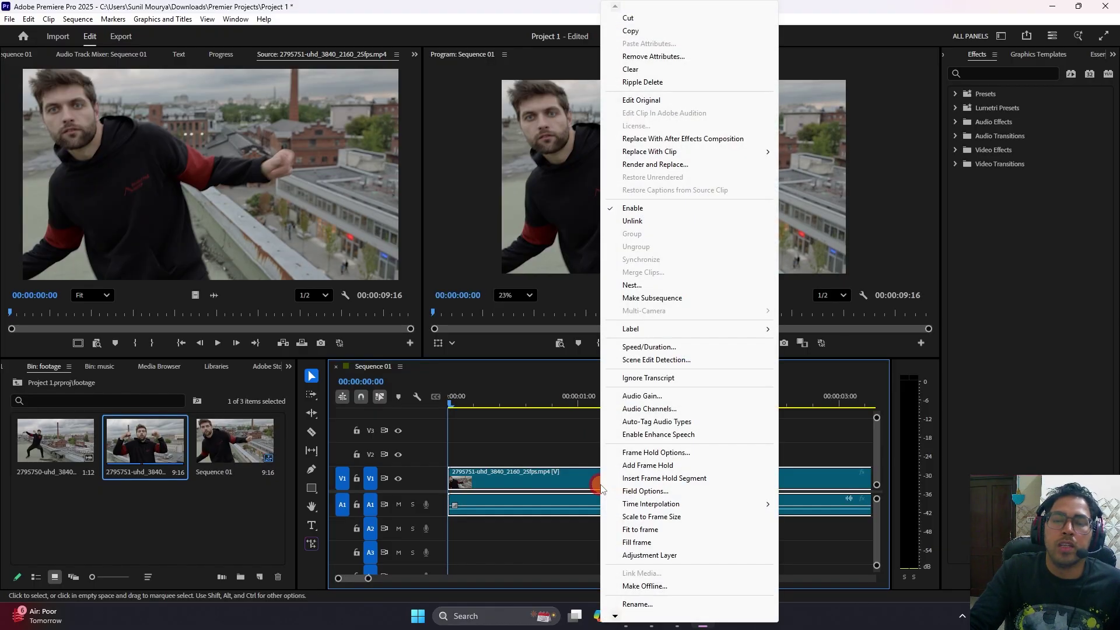
pyautogui.click(631, 221)
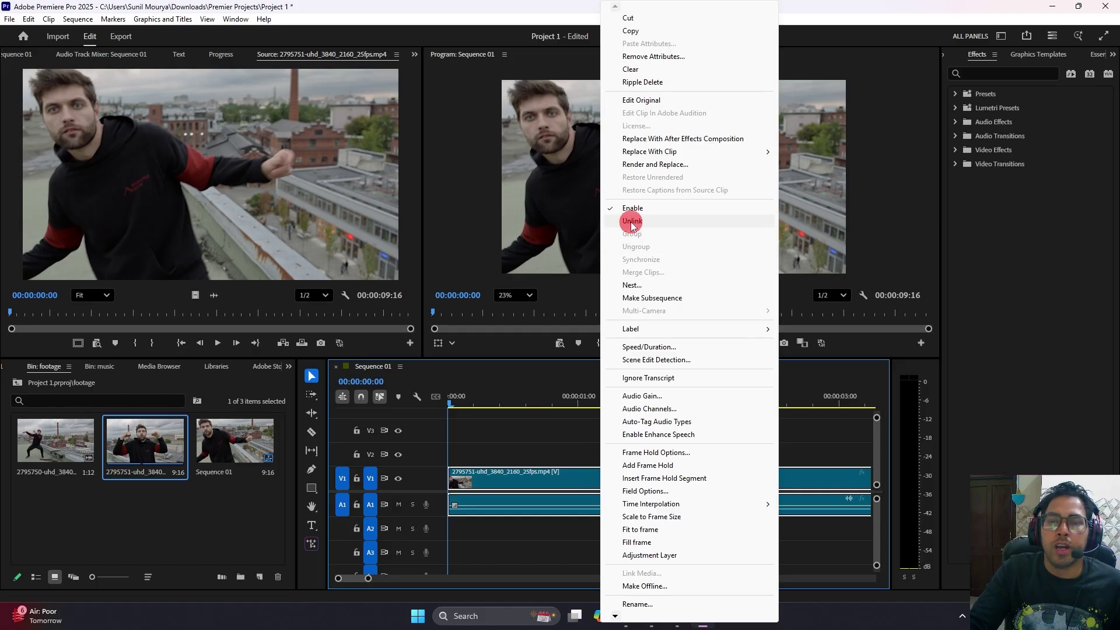
pyautogui.click(562, 530)
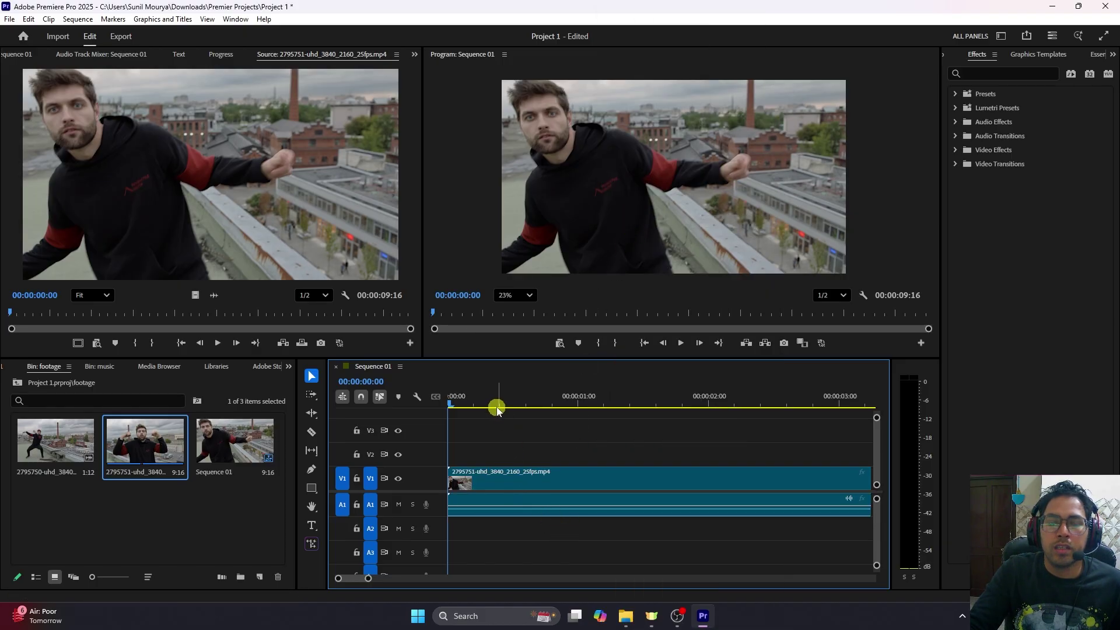
# Cut the A1 audio clip at 00:00:00:24 with the Razor tool, undo the cut, and return the playhead to the start
pyautogui.moveTo(498, 403); pyautogui.dragTo(574, 399)
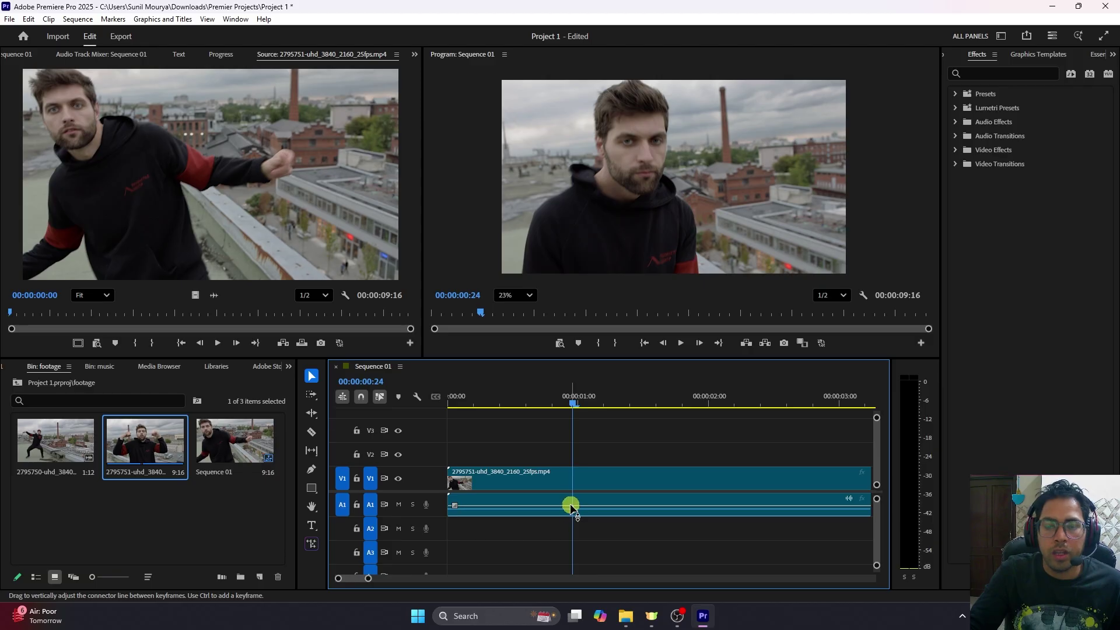
pyautogui.click(313, 433)
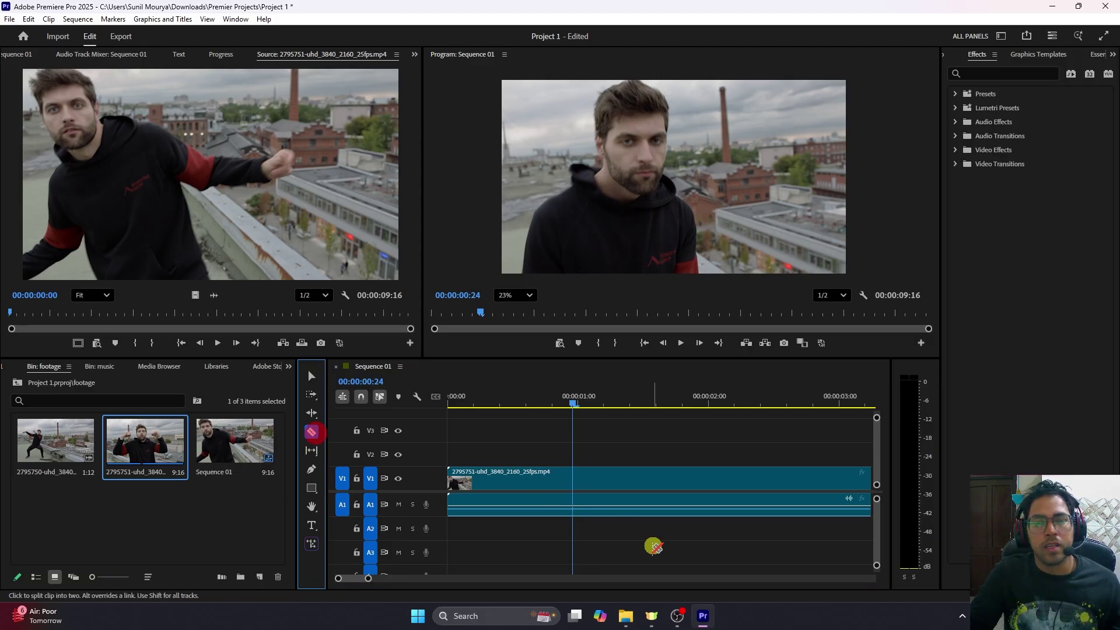
pyautogui.click(574, 505)
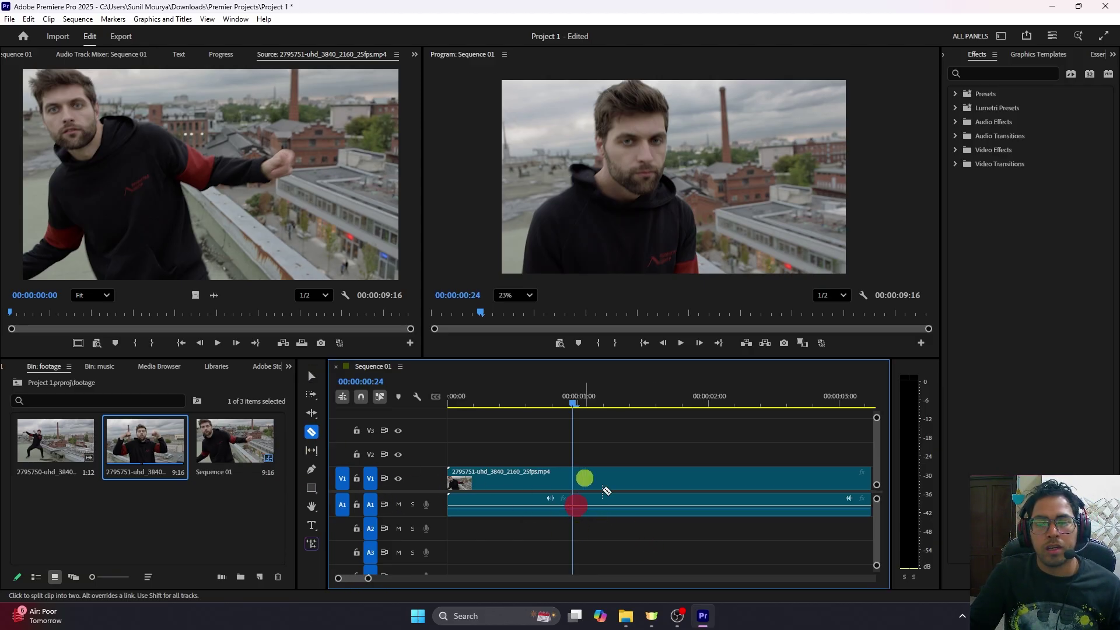
pyautogui.click(532, 513)
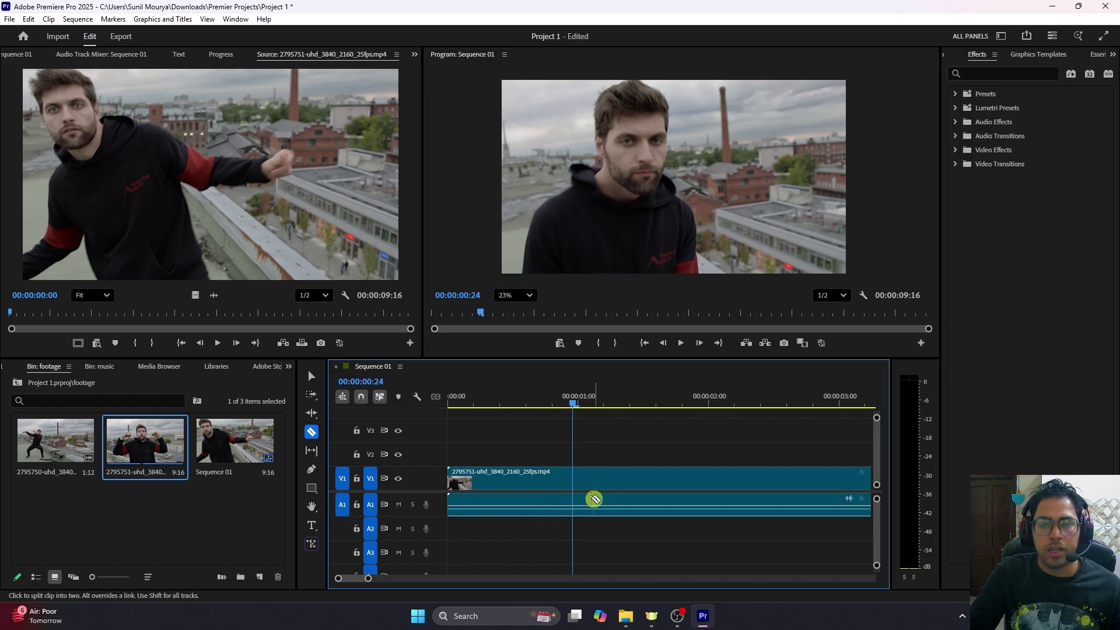
pyautogui.moveTo(574, 403); pyautogui.dragTo(430, 403)
pyautogui.click(513, 405)
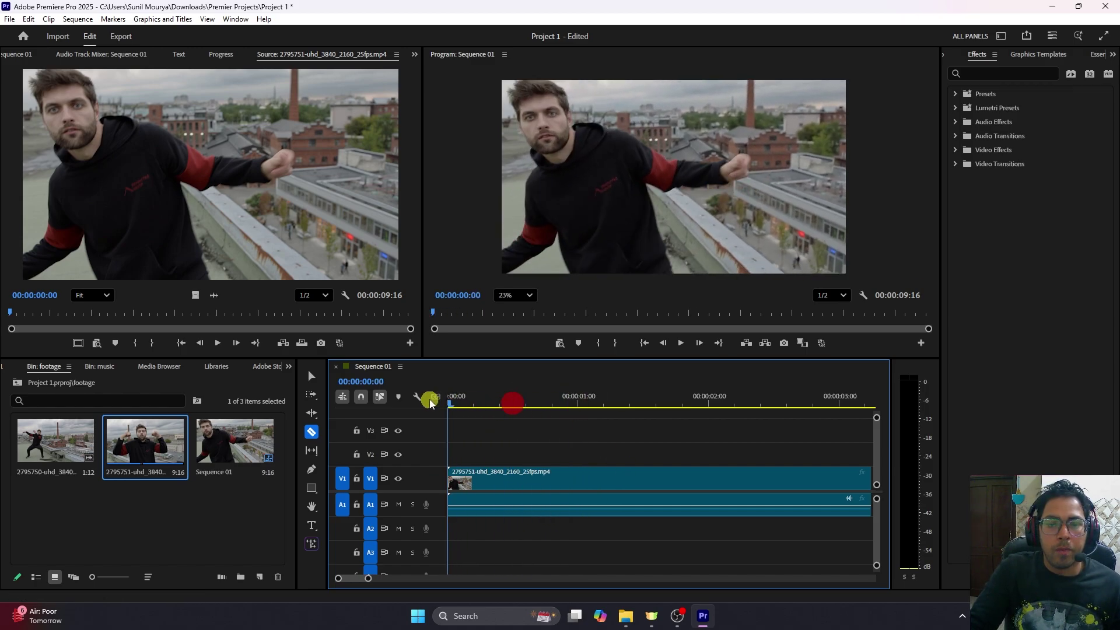
pyautogui.click(558, 486)
# With the Selection tool, select the unlinked V1 video and A1 audio clips individually, keeping the playhead at the start
pyautogui.click(311, 375)
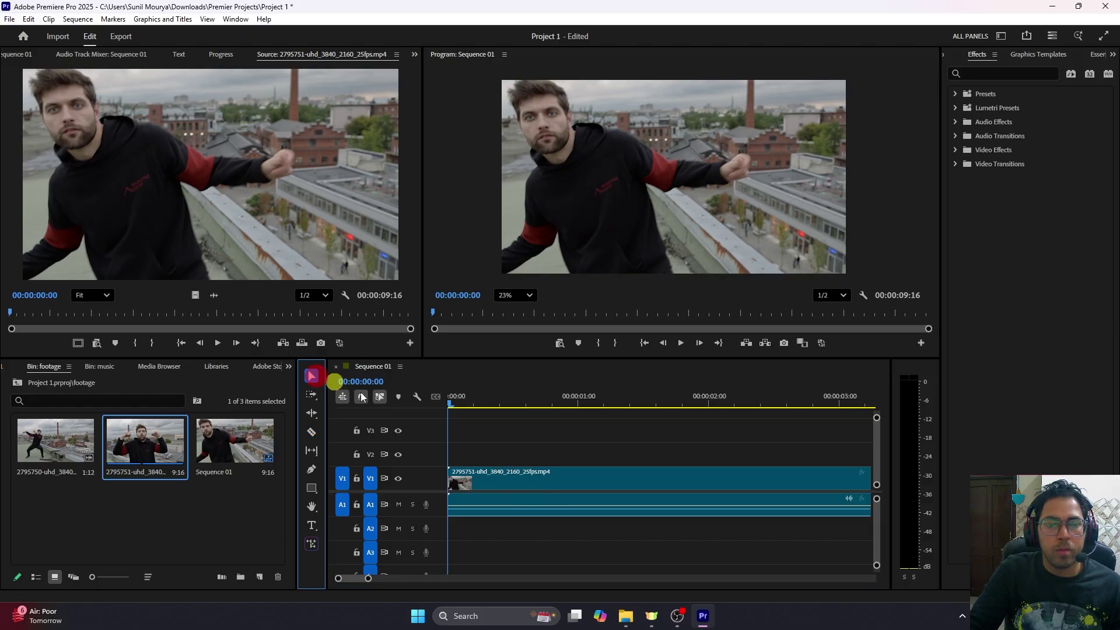
pyautogui.click(537, 478)
pyautogui.click(535, 505)
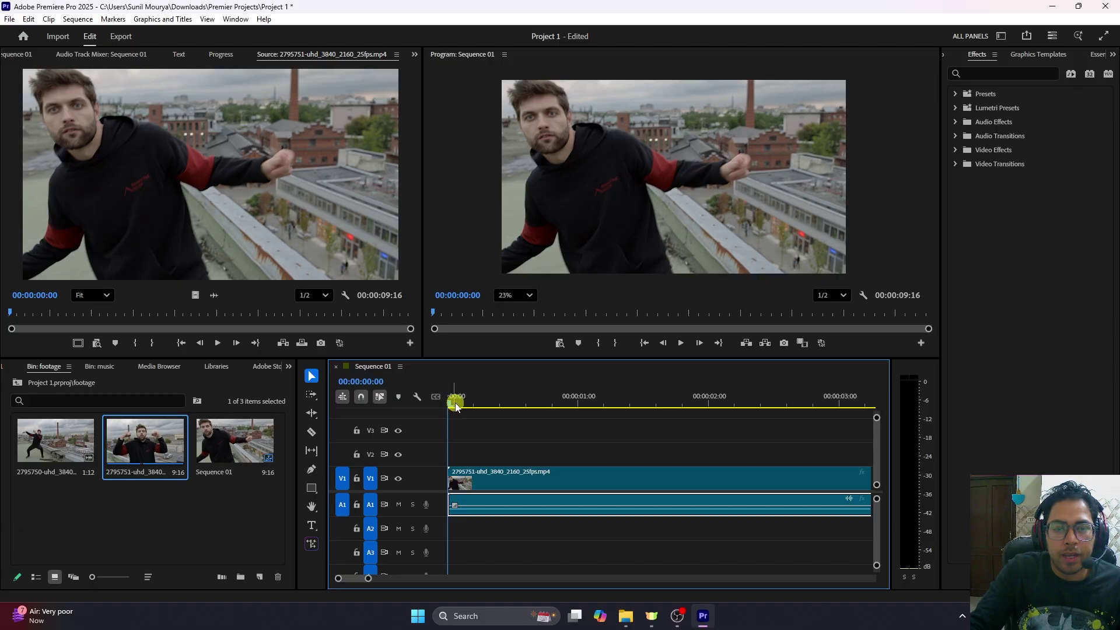
pyautogui.moveTo(455, 400); pyautogui.dragTo(392, 397)
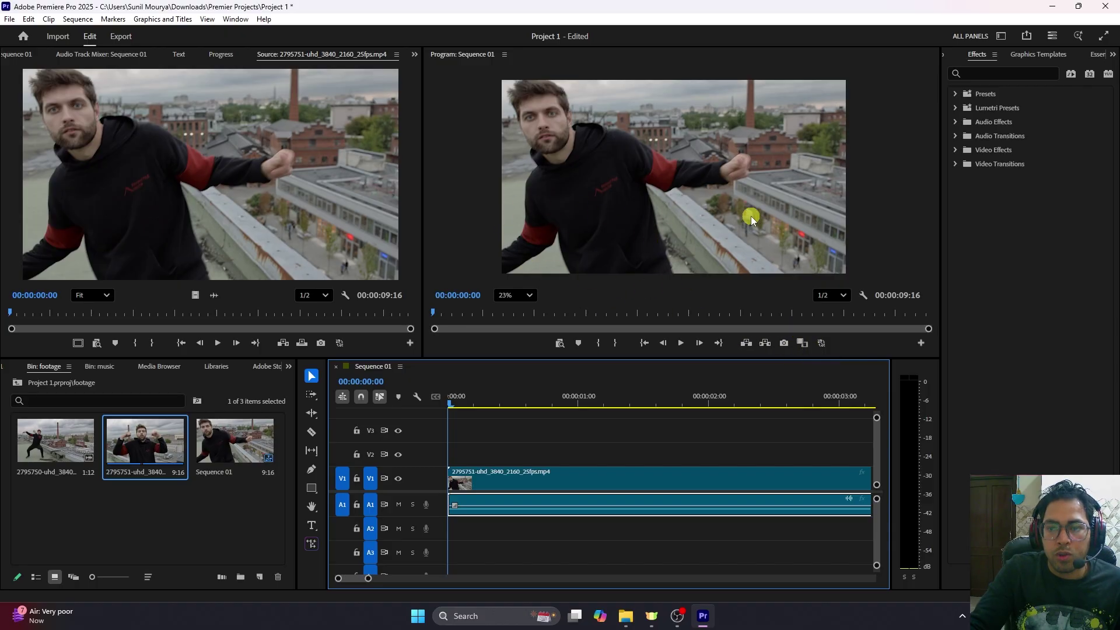
pyautogui.moveTo(448, 402)
pyautogui.mouseDown()
pyautogui.moveTo(474, 404)
pyautogui.moveTo(435, 403)
pyautogui.mouseUp()
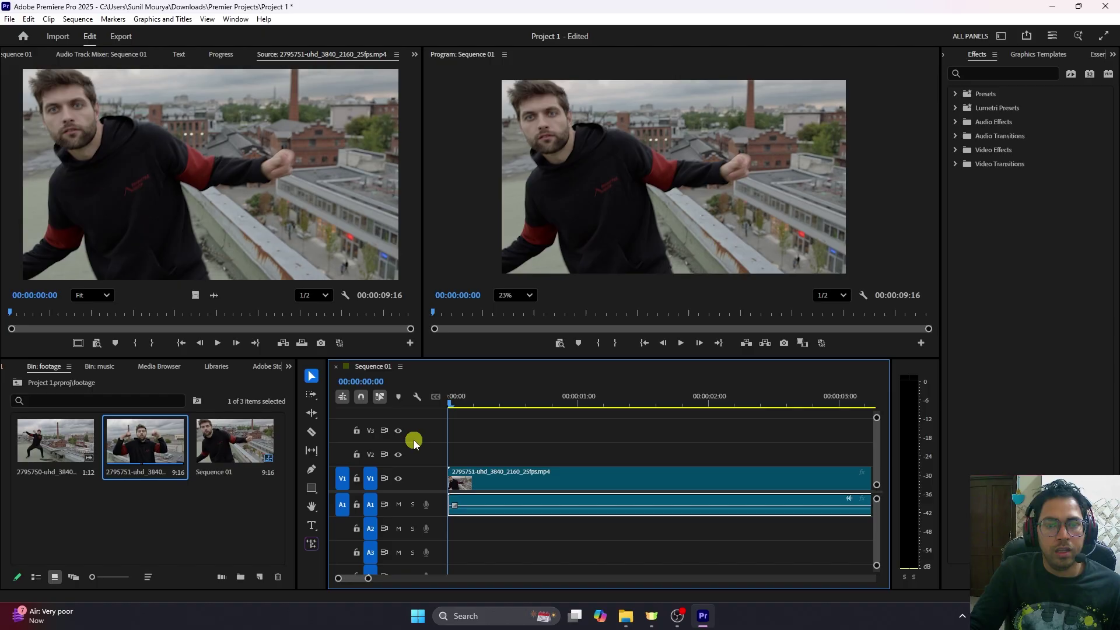
pyautogui.click(499, 460)
pyautogui.click(573, 557)
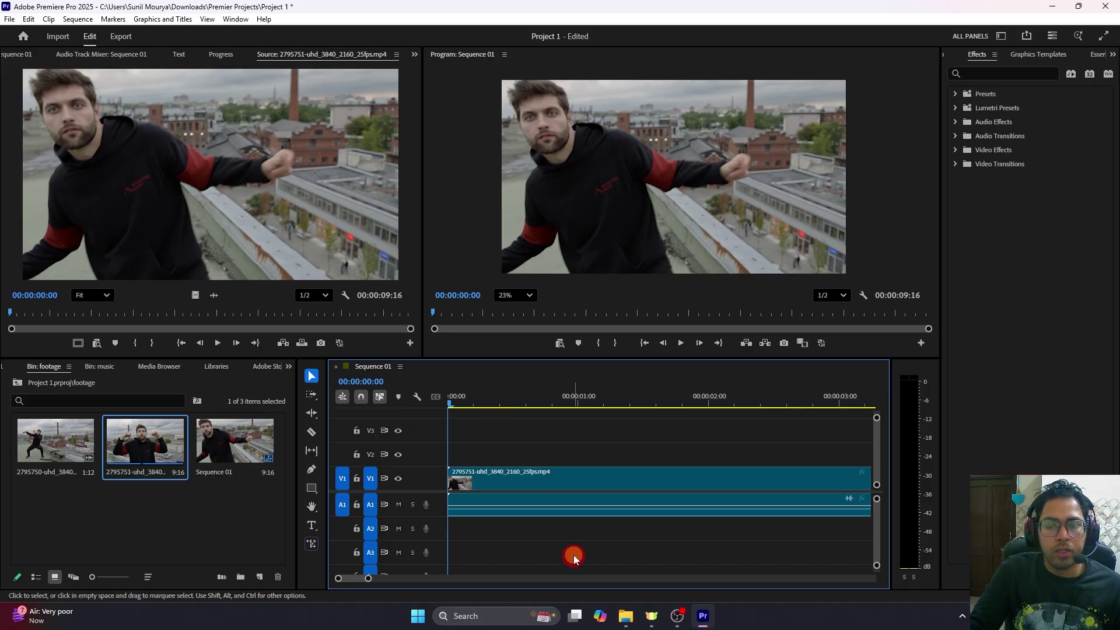
pyautogui.click(549, 470)
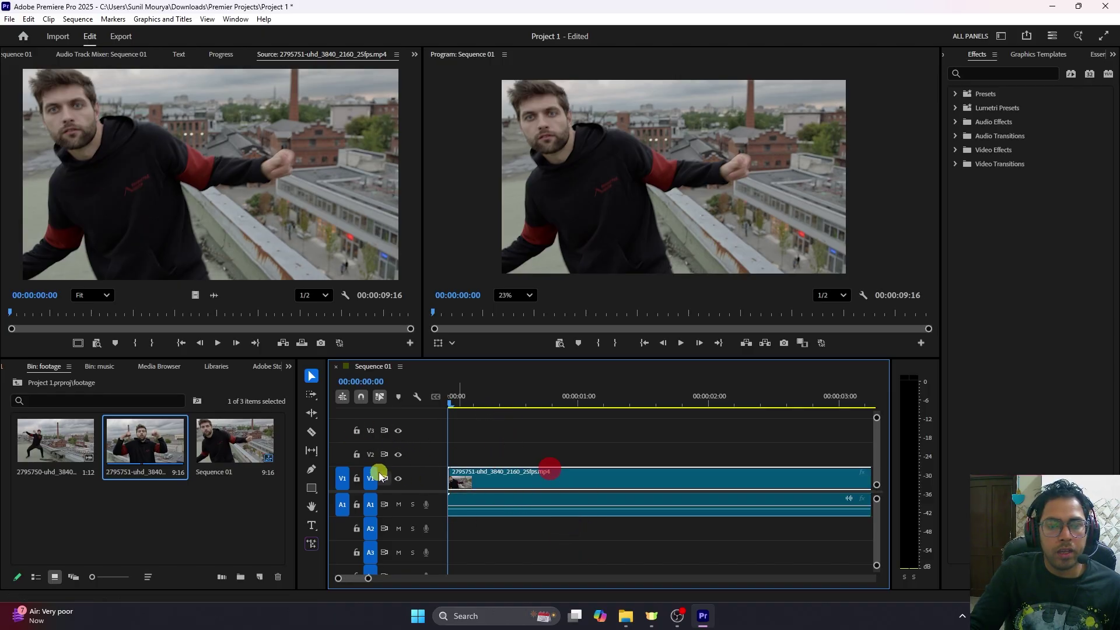
# Scrub through the first second of the video clip and leave the playhead at 00:00:00:16
pyautogui.moveTo(494, 406); pyautogui.dragTo(583, 406)
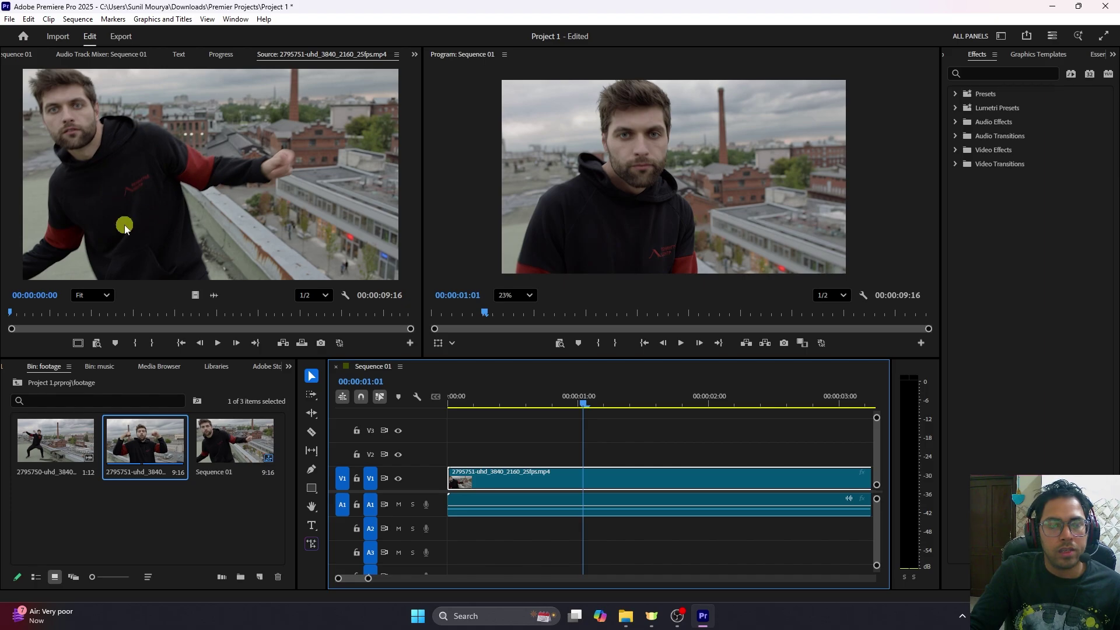
pyautogui.moveTo(582, 404)
pyautogui.mouseDown()
pyautogui.moveTo(700, 407)
pyautogui.moveTo(515, 404)
pyautogui.moveTo(743, 406)
pyautogui.moveTo(578, 404)
pyautogui.mouseUp()
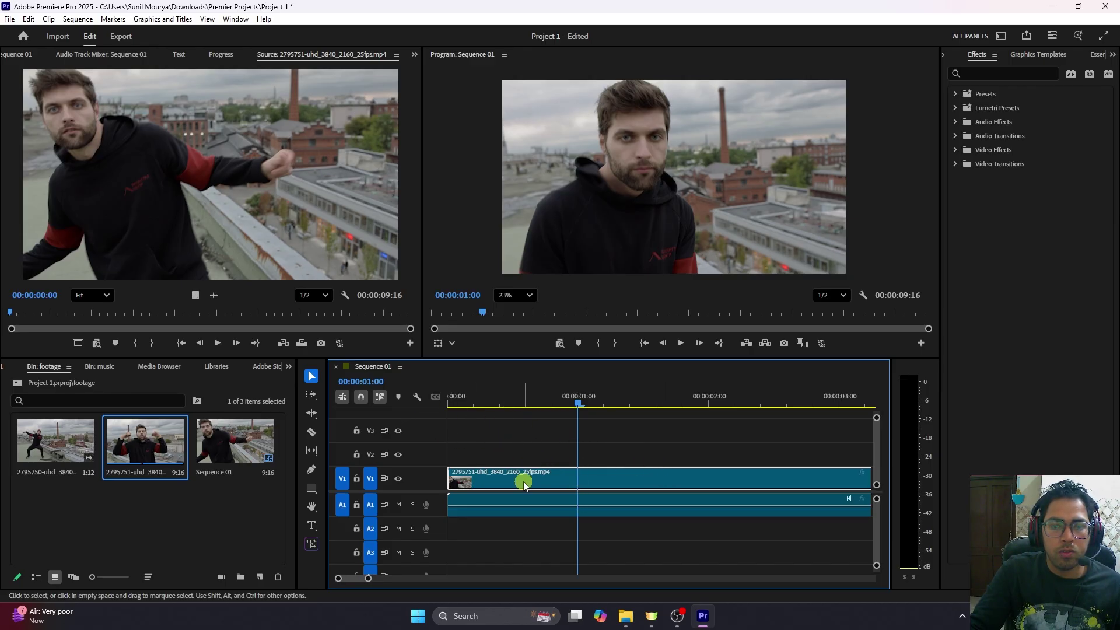
pyautogui.moveTo(578, 405); pyautogui.dragTo(529, 405)
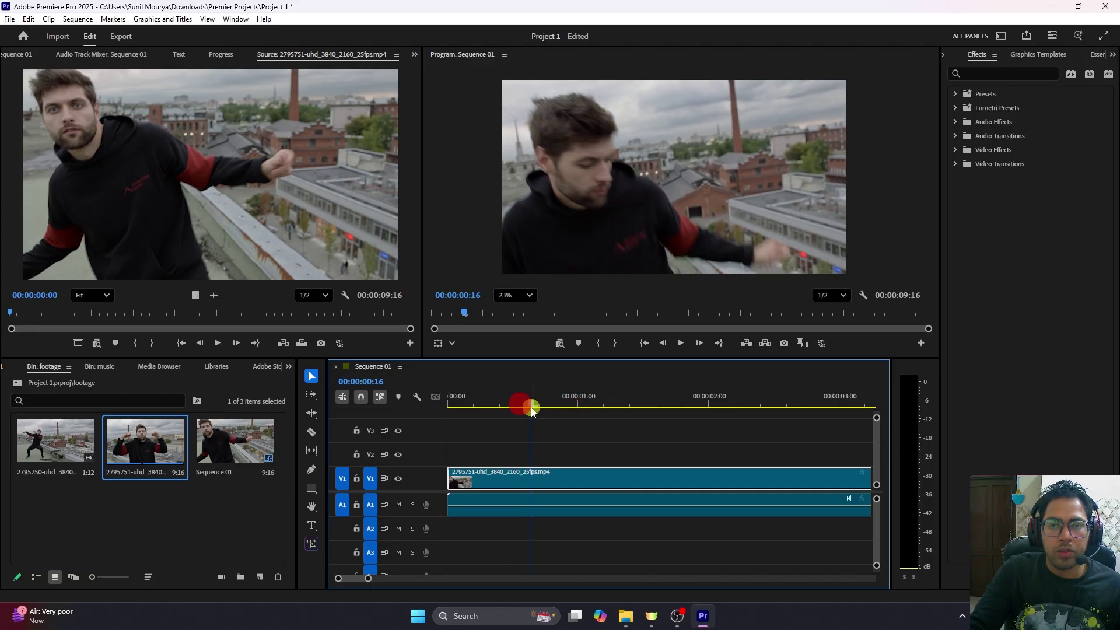
# Move the unlinked video clip from V1 up to V2, and undo the move
pyautogui.click(586, 479)
pyautogui.moveTo(586, 479); pyautogui.dragTo(586, 454)
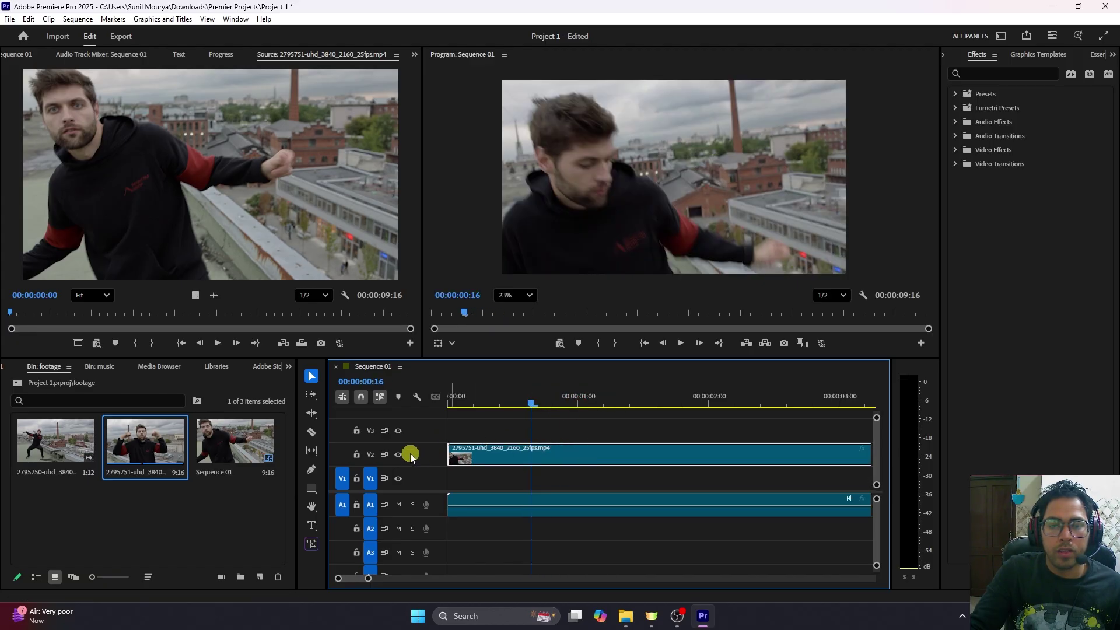
pyautogui.hotkey('ctrl', 'z')
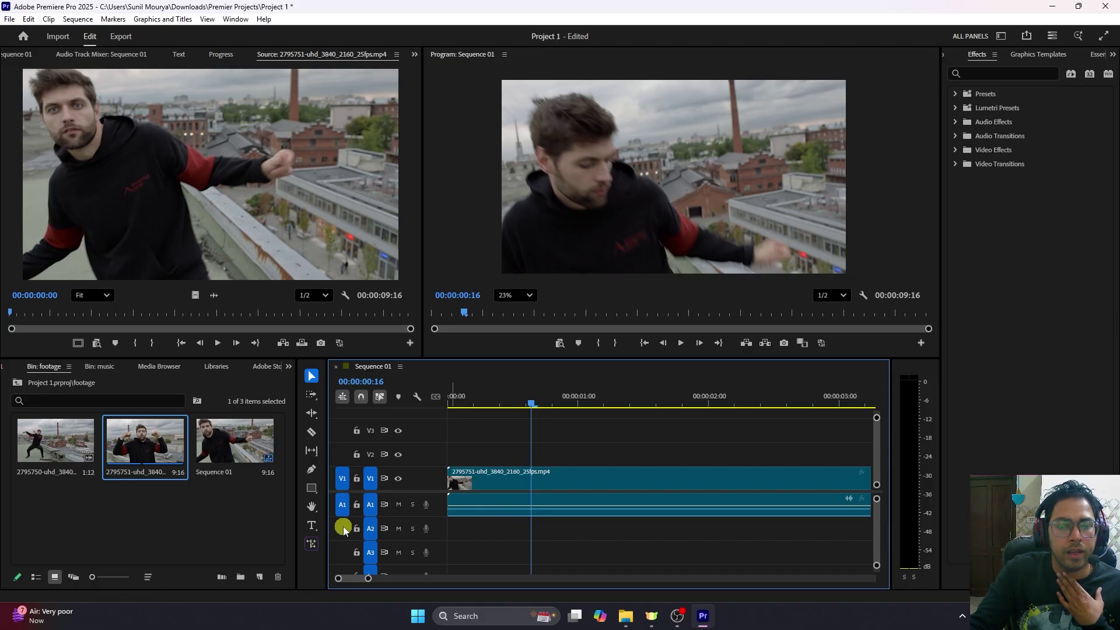
# Select the V1 clip, view the timeline display settings, and close them without choosing an option
pyautogui.click(465, 480)
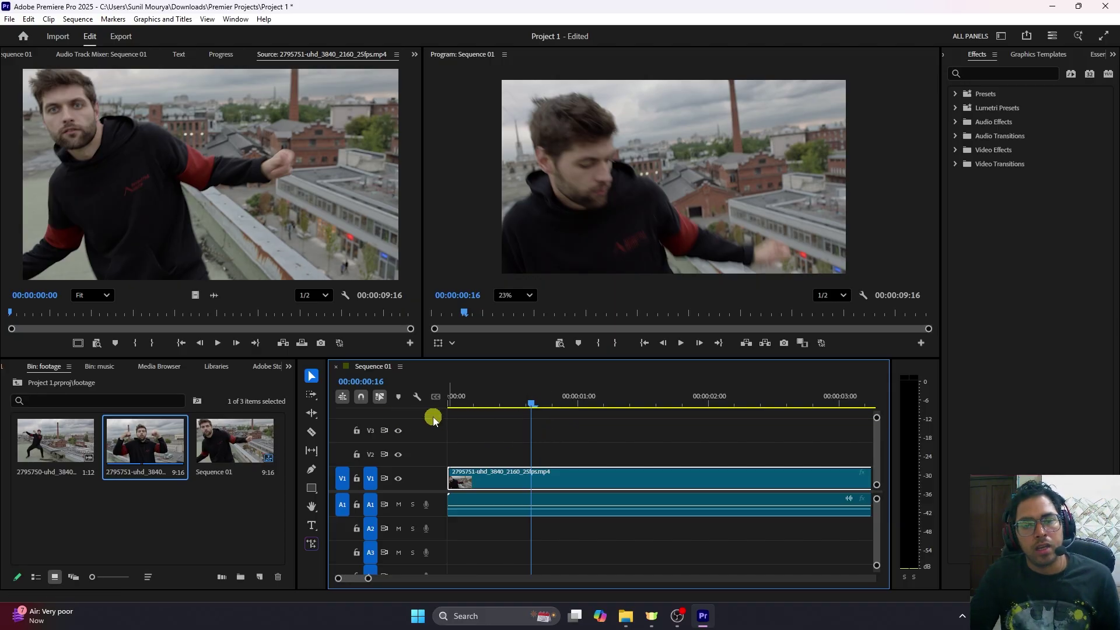
pyautogui.click(415, 398)
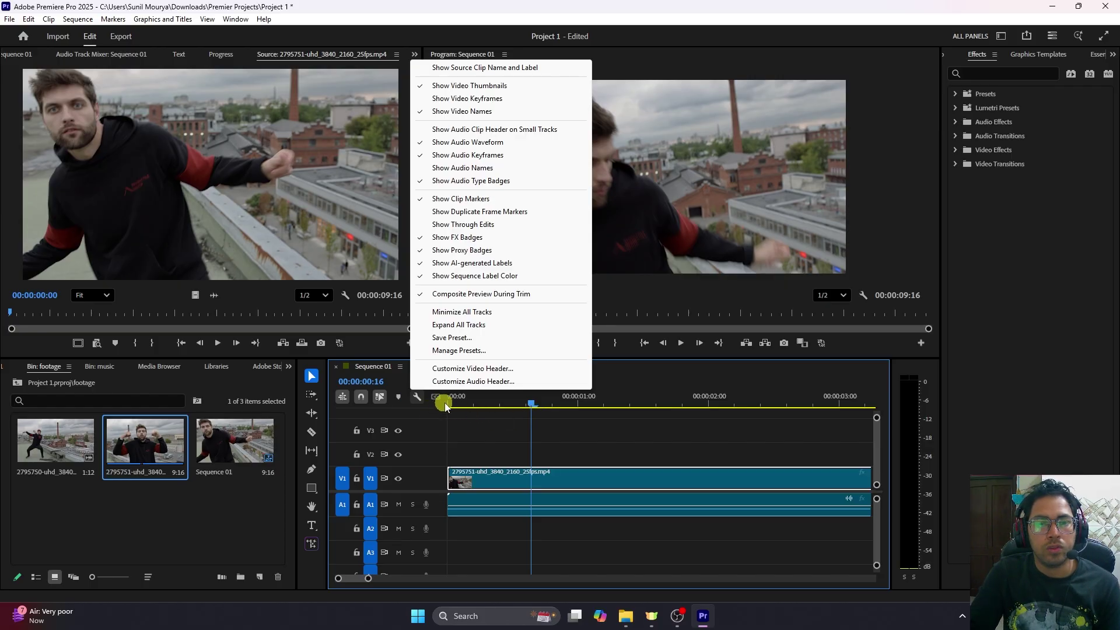
pyautogui.click(481, 423)
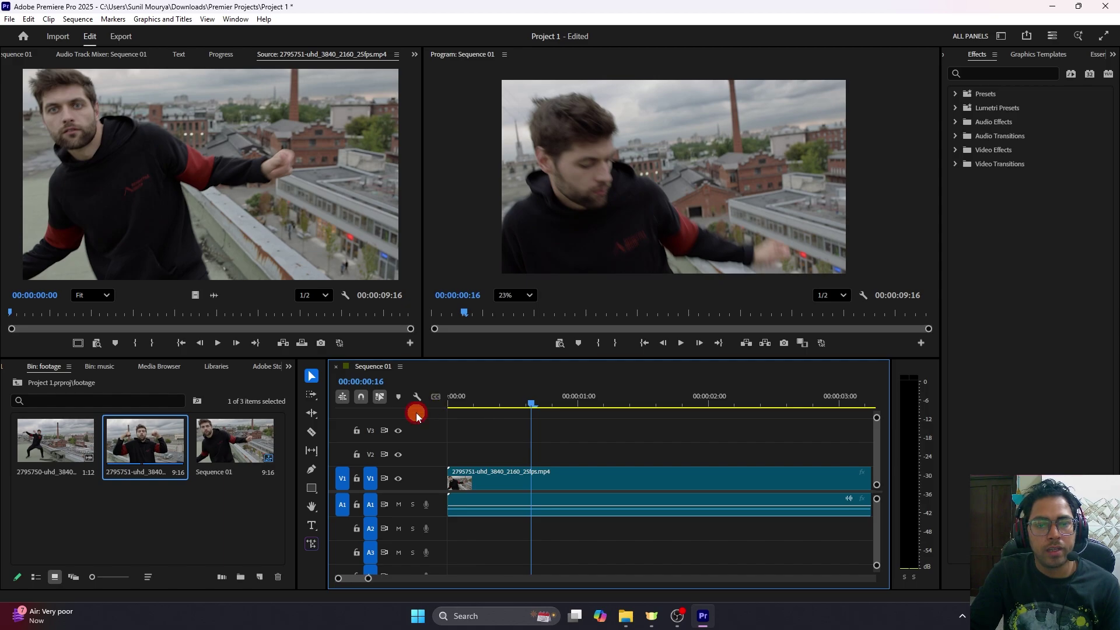
# Open the Add Tracks dialog for the sequence, view the placement choices for video tracks, and cancel it
pyautogui.rightClick(417, 415)
pyautogui.click(441, 484)
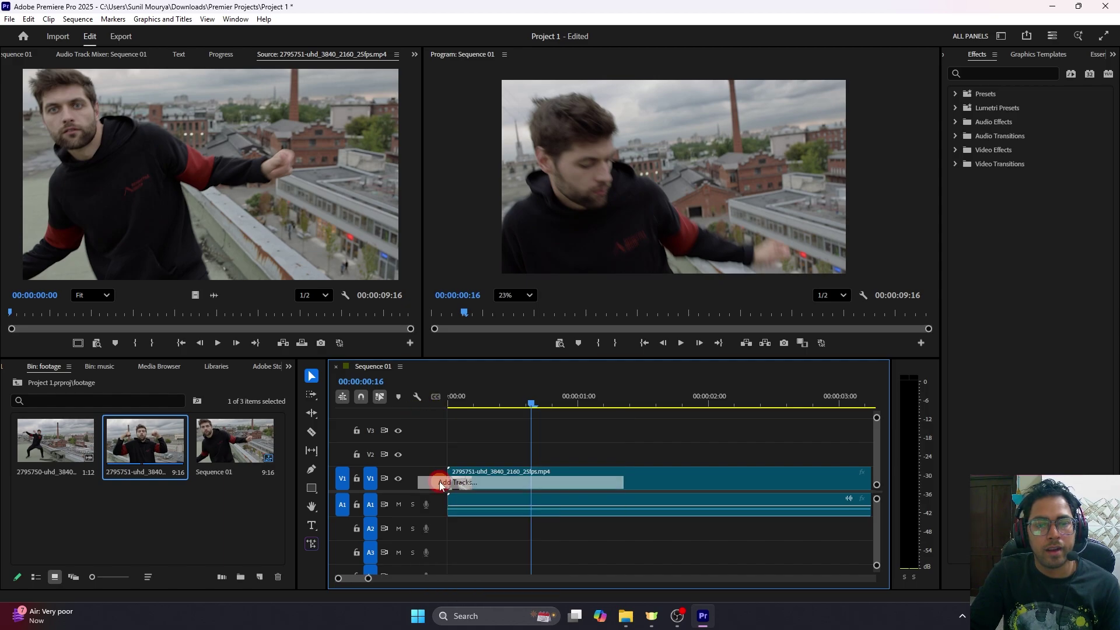
pyautogui.click(590, 230)
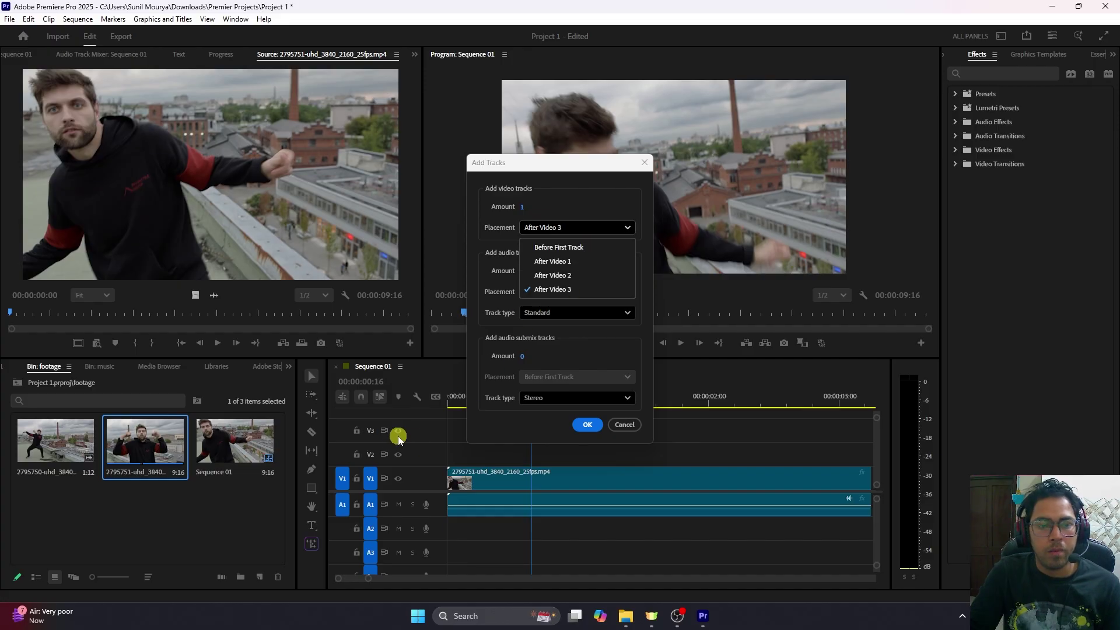
pyautogui.click(625, 424)
# Place the playhead at 00:00:00:03 and use Track Select Forward to shift the V1 and A1 clips to start at about 00:00:01:02
pyautogui.moveTo(510, 399); pyautogui.dragTo(462, 401)
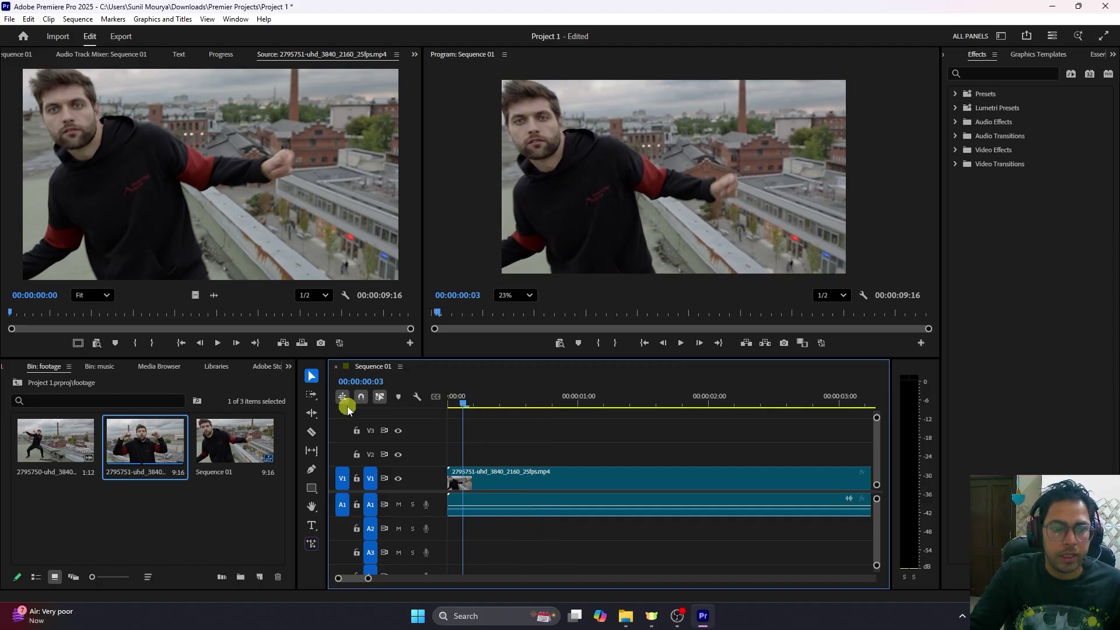
pyautogui.click(313, 400)
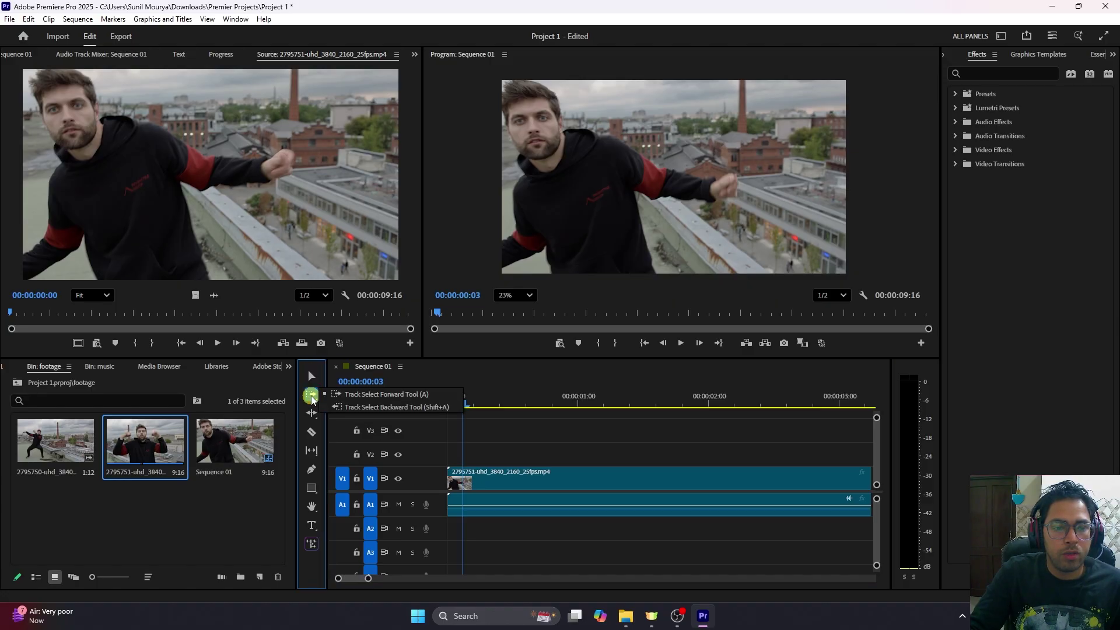
pyautogui.click(313, 399)
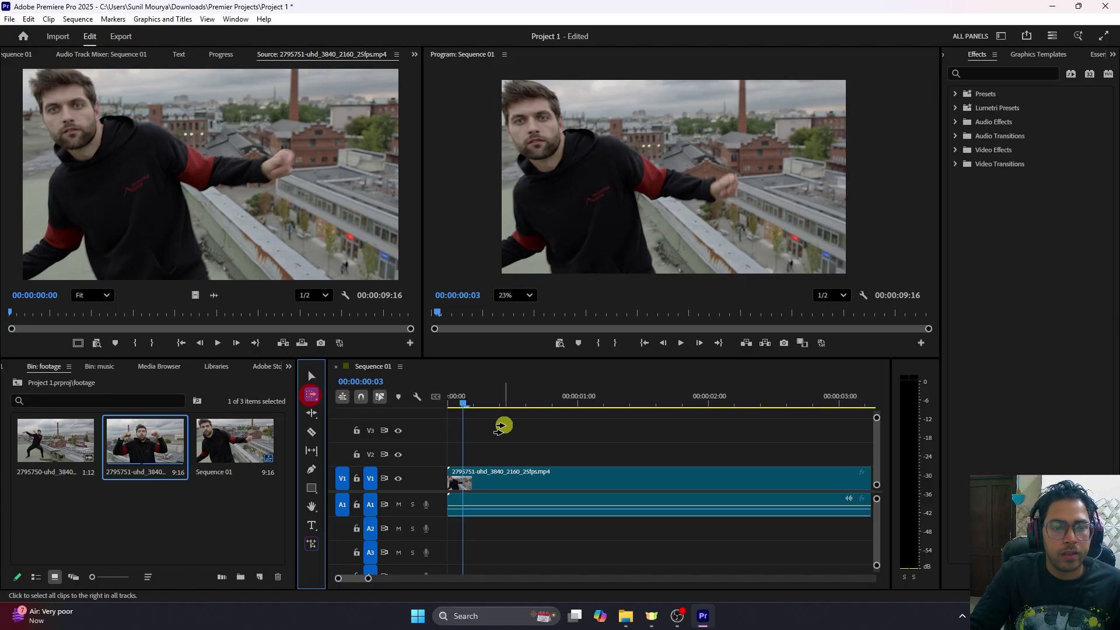
pyautogui.moveTo(493, 474); pyautogui.dragTo(656, 472)
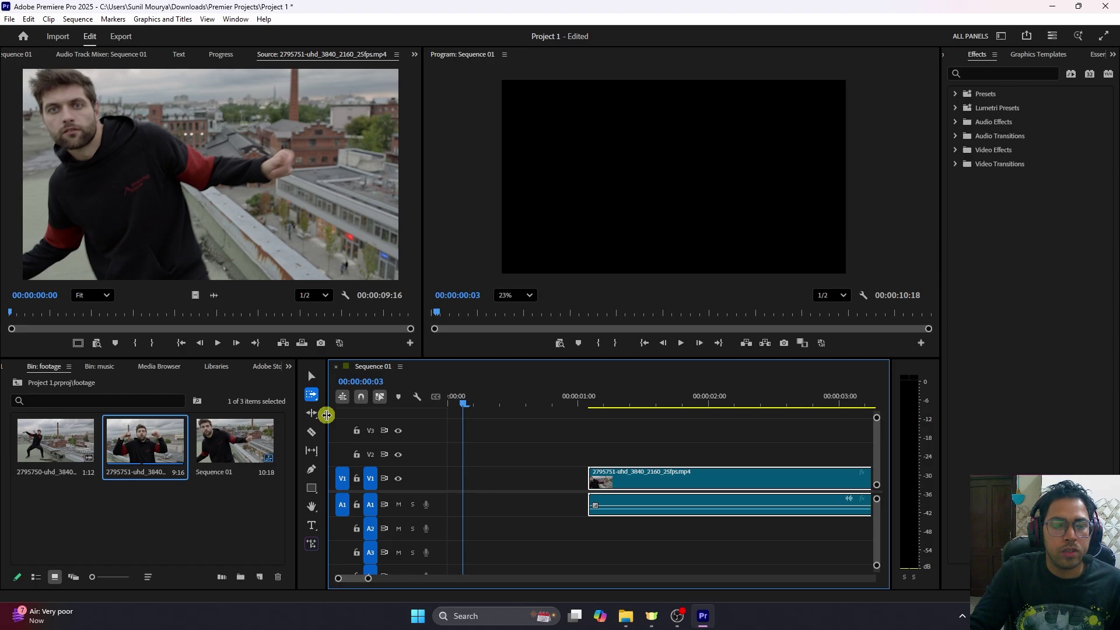
# With the Selection tool, marquee-select the V1 and A1 clips together, and clear the selection
pyautogui.click(312, 376)
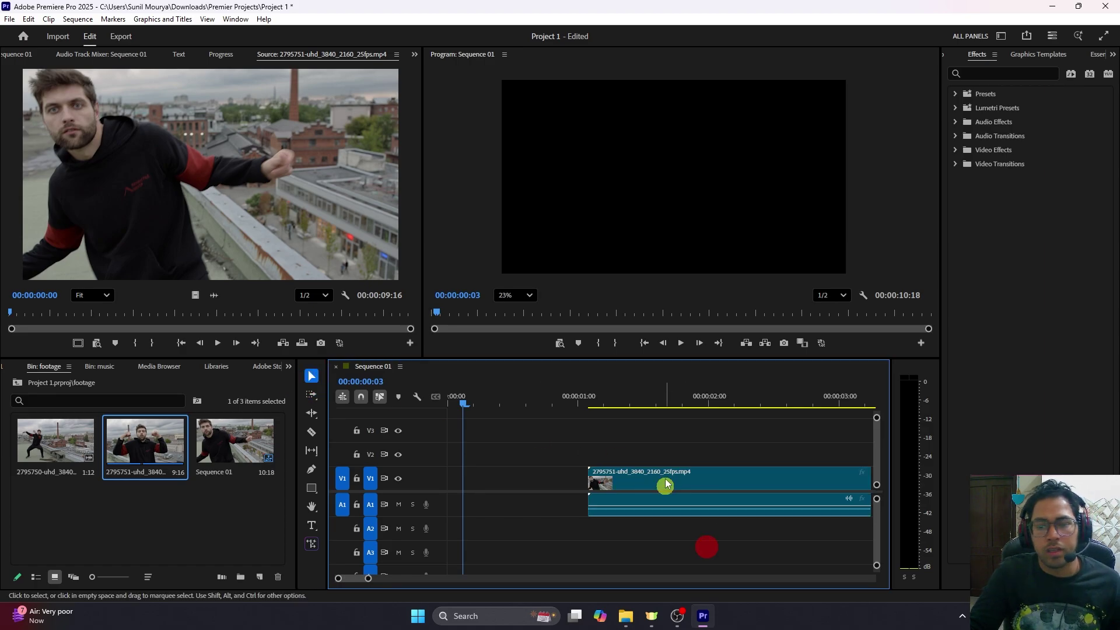
pyautogui.moveTo(666, 471); pyautogui.dragTo(708, 525)
pyautogui.click(708, 525)
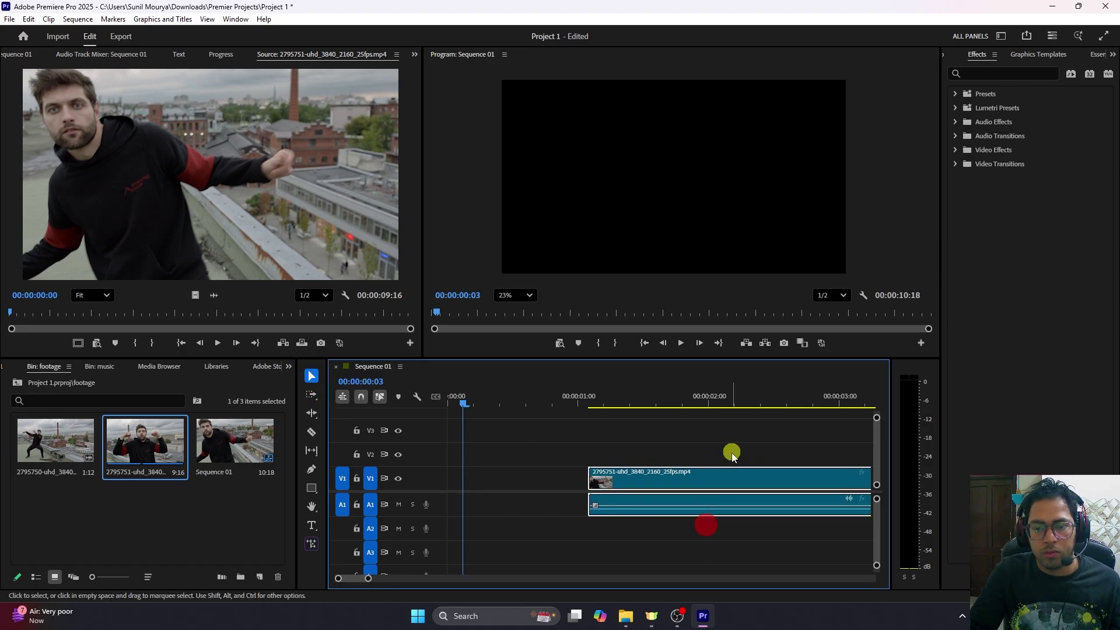
pyautogui.click(690, 555)
# Duplicate the V1 clip onto V2 at the sequence start, then marquee-select all three clips and deselect them
pyautogui.moveTo(712, 478); pyautogui.dragTo(569, 461)
pyautogui.click(572, 531)
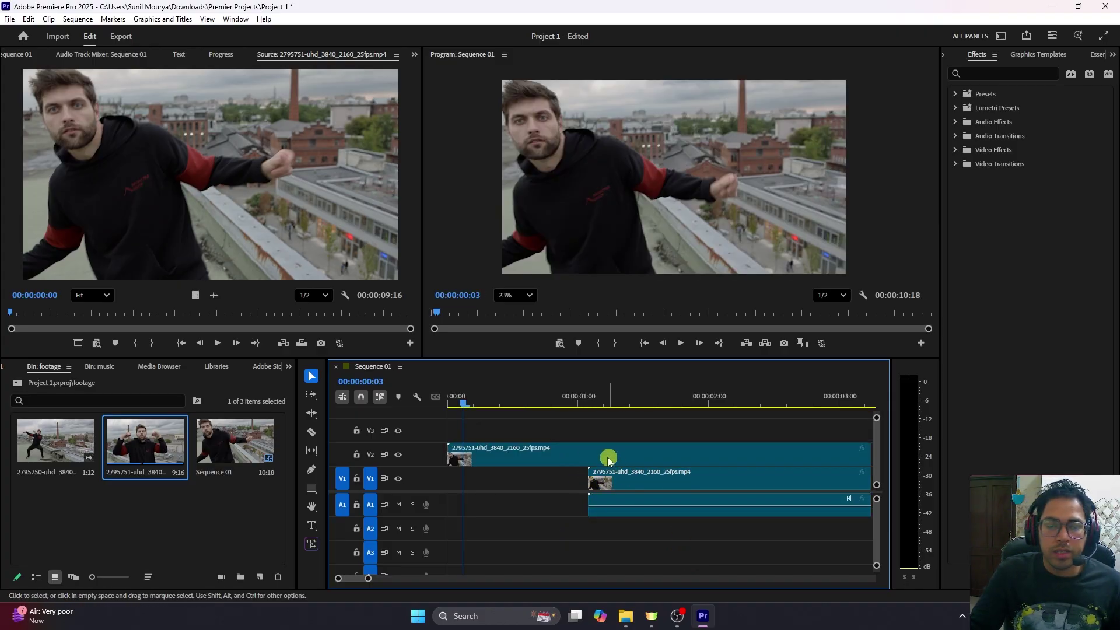
pyautogui.moveTo(570, 429); pyautogui.dragTo(655, 521)
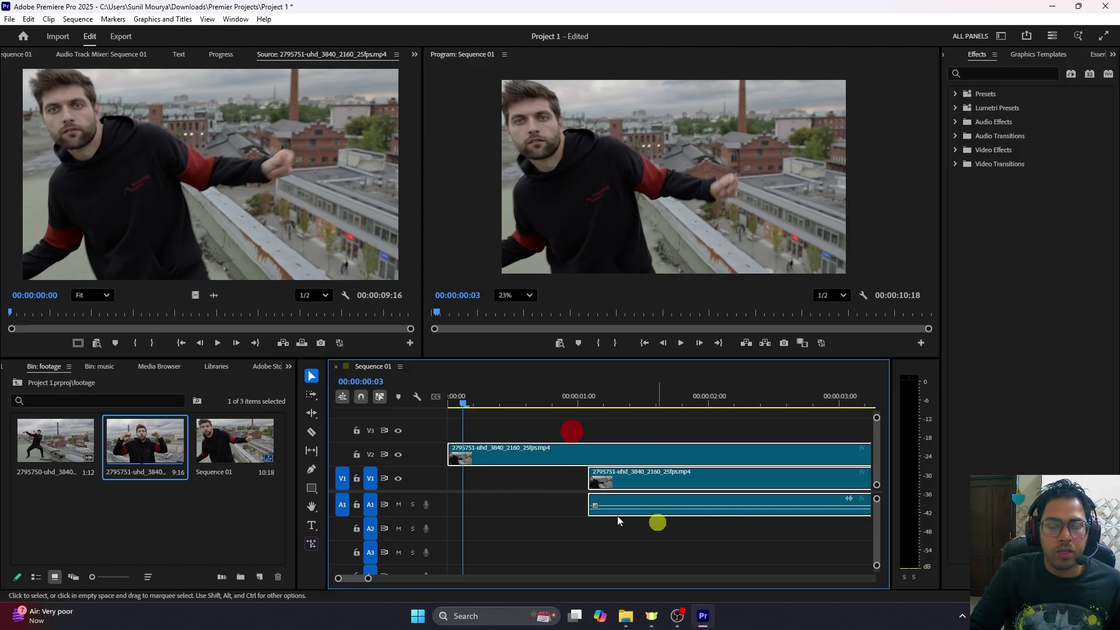
pyautogui.click(581, 520)
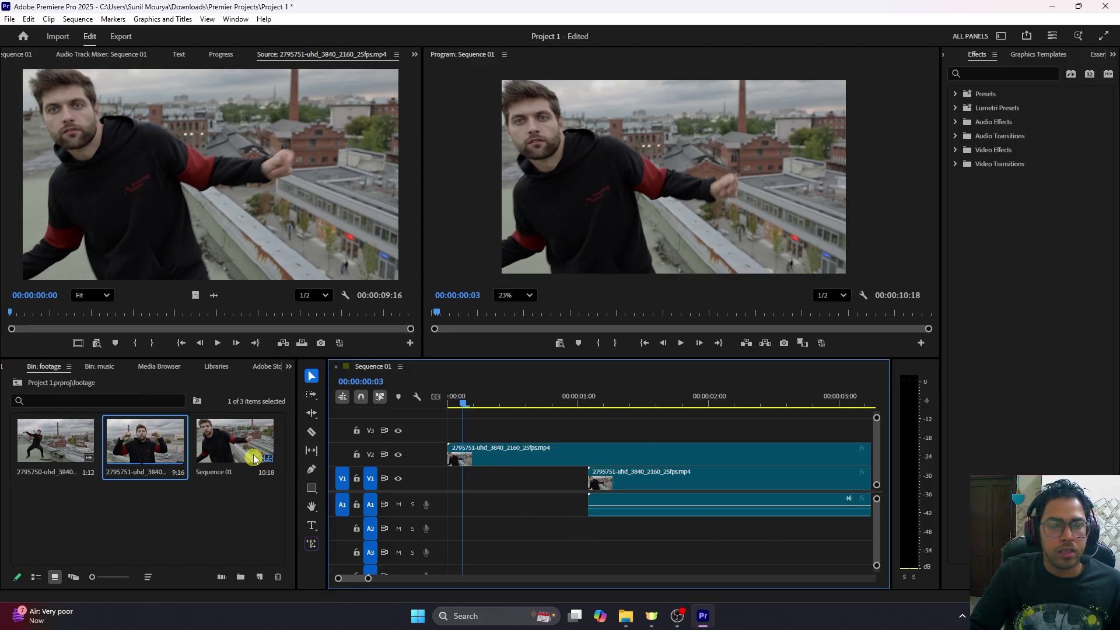
# With Track Select Forward, select all clips from the V2 clip and shift them about 18 frames later
pyautogui.click(312, 396)
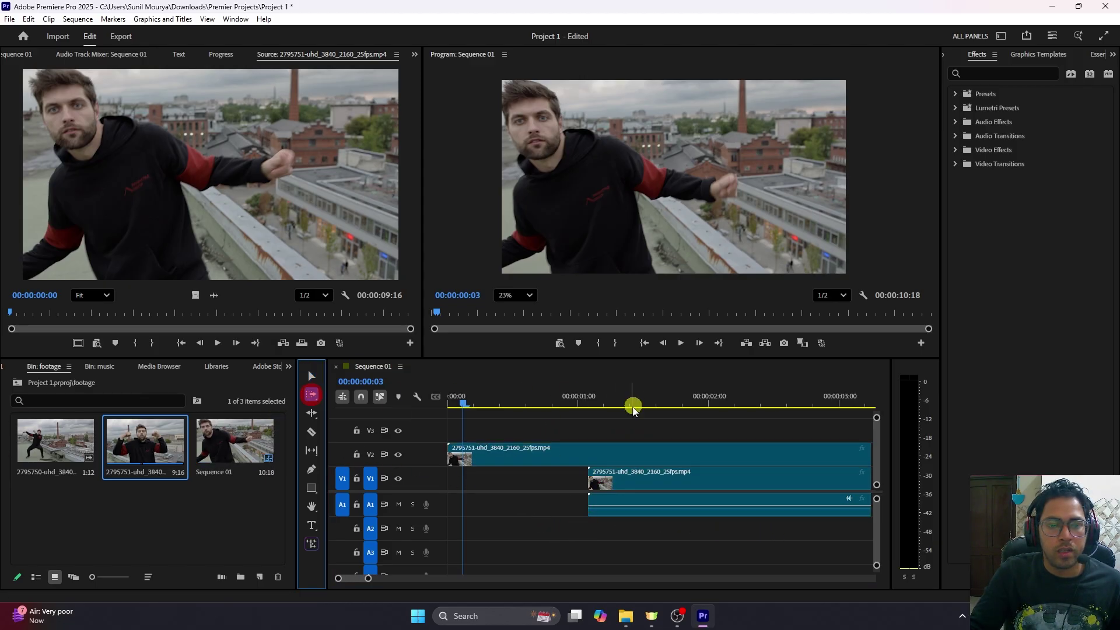
pyautogui.click(572, 459)
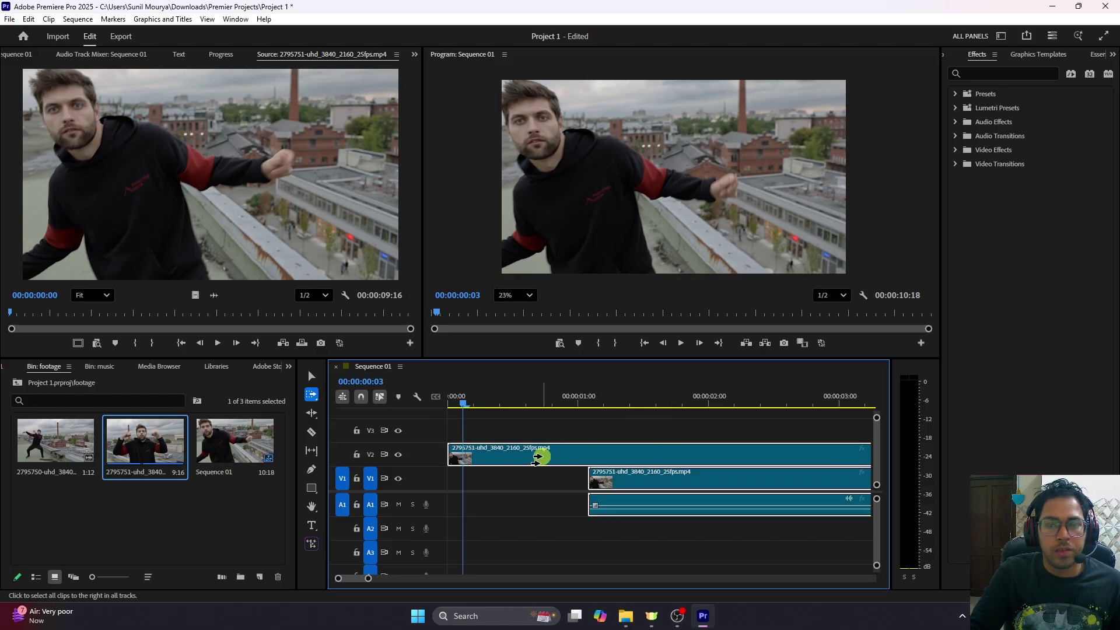
pyautogui.moveTo(544, 456); pyautogui.dragTo(583, 450)
# Switch to the Track Select Backward tool and try selecting clips from empty track space, the V1 clip and the V2 clip
pyautogui.click(312, 395)
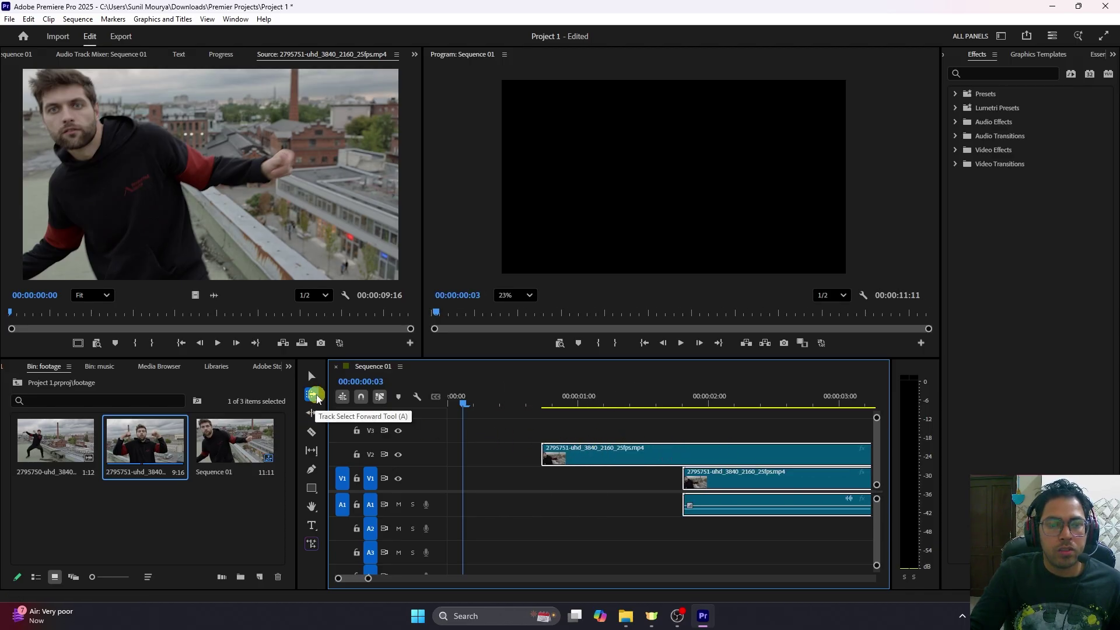
pyautogui.moveTo(317, 399); pyautogui.dragTo(340, 407)
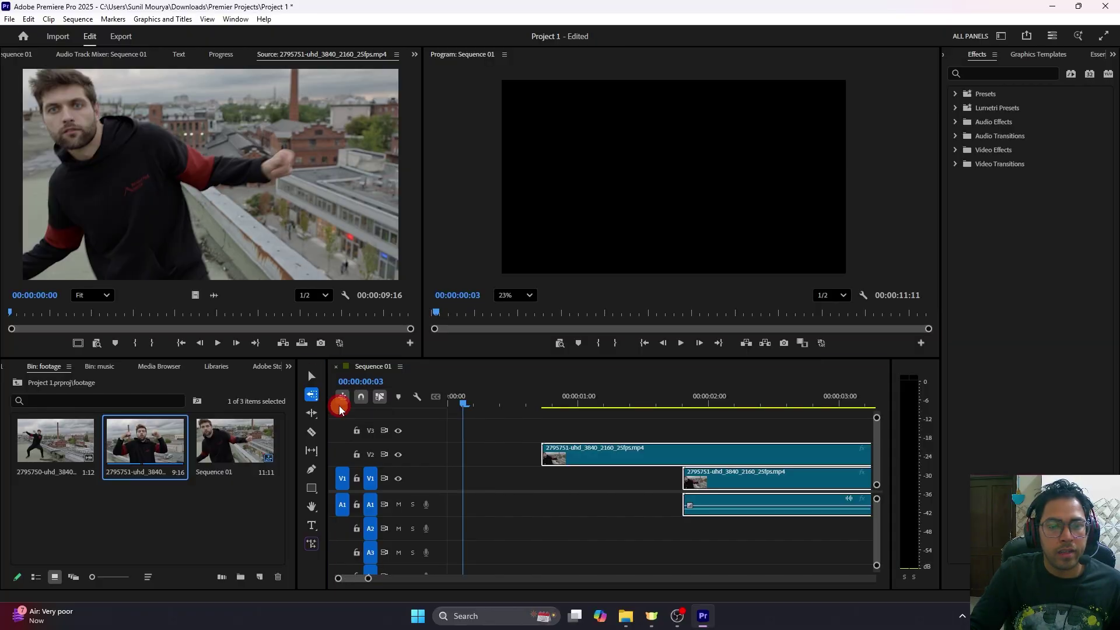
pyautogui.click(605, 496)
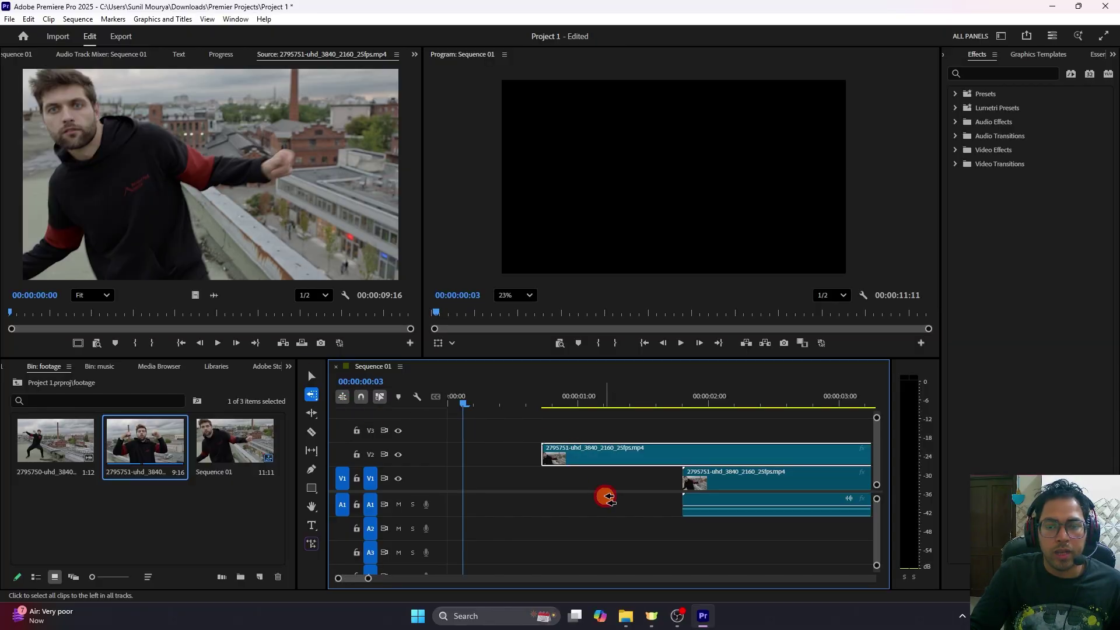
pyautogui.click(709, 476)
pyautogui.click(655, 451)
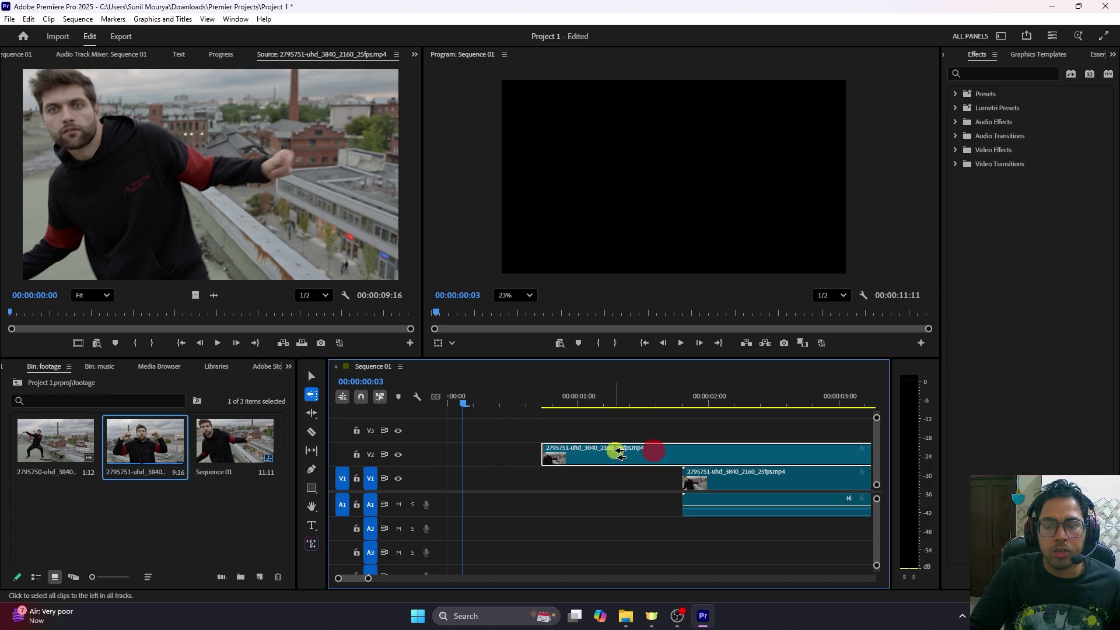
# Slide the clips with Track Select Backward, leaving the V2 clip at about 00:00:00:09 and the V1 and A1 clips at 00:00:00:11
pyautogui.click(704, 480)
pyautogui.click(711, 482)
pyautogui.moveTo(707, 482); pyautogui.dragTo(678, 475)
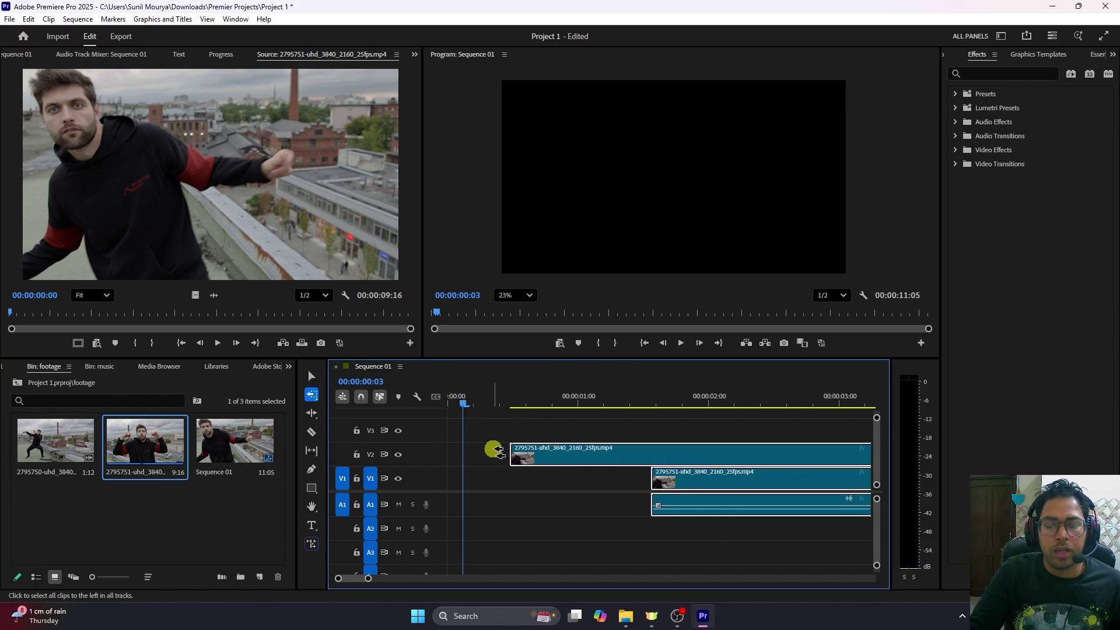
pyautogui.moveTo(620, 451); pyautogui.dragTo(747, 450)
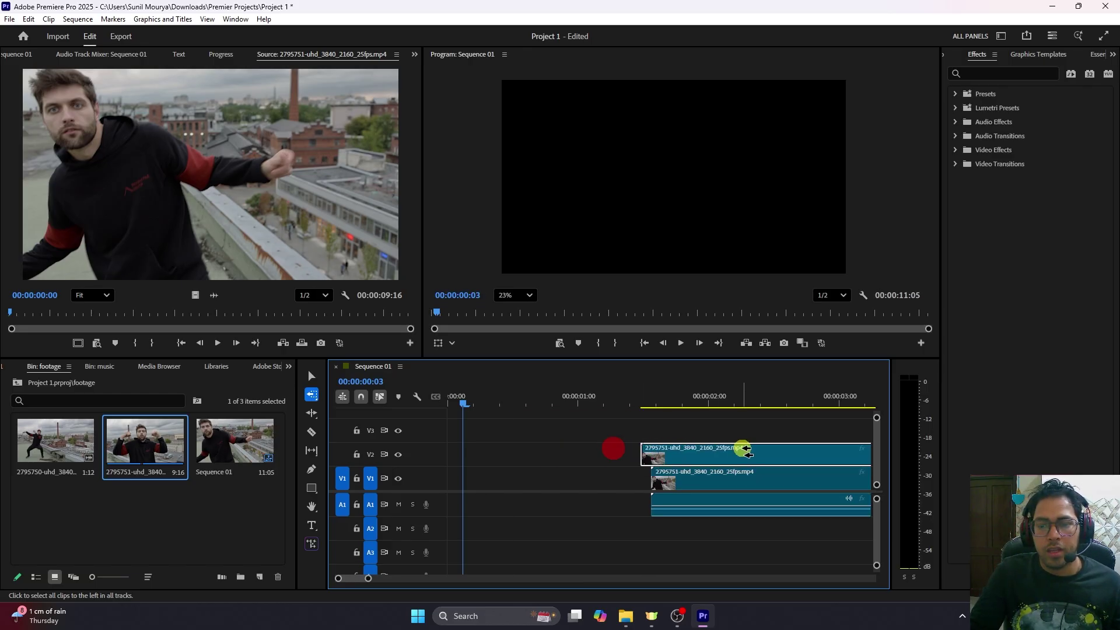
pyautogui.moveTo(679, 459); pyautogui.dragTo(505, 459)
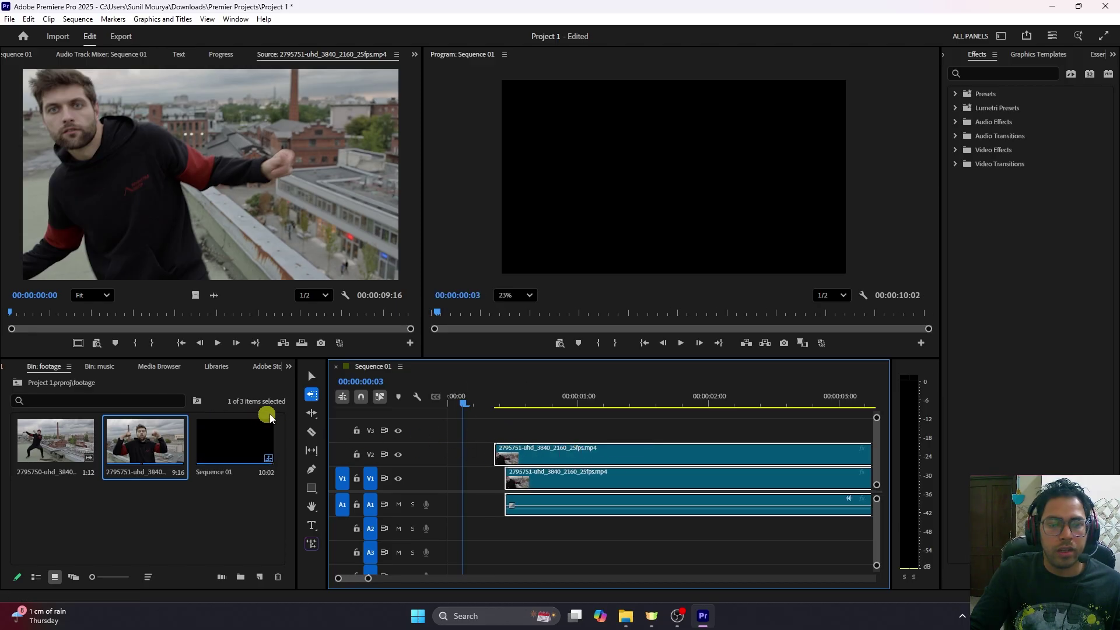
# Switch to Track Select Forward and slide all clips later and back, leaving V2 at about 00:00:00:01 and V1 at 00:00:00:03
pyautogui.click(312, 395)
pyautogui.click(338, 397)
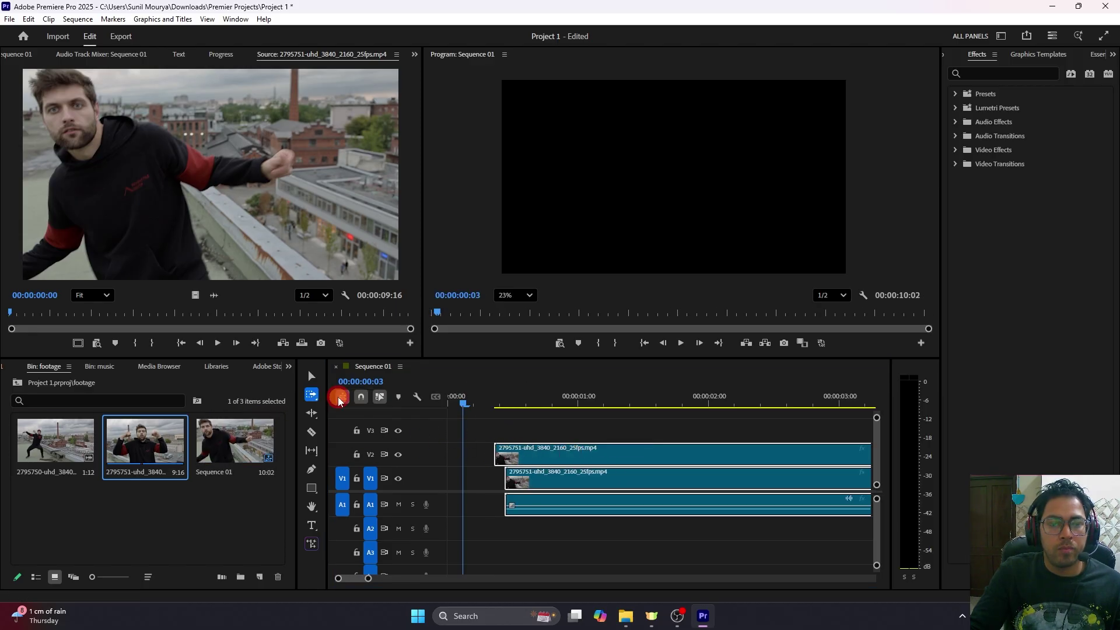
pyautogui.click(563, 454)
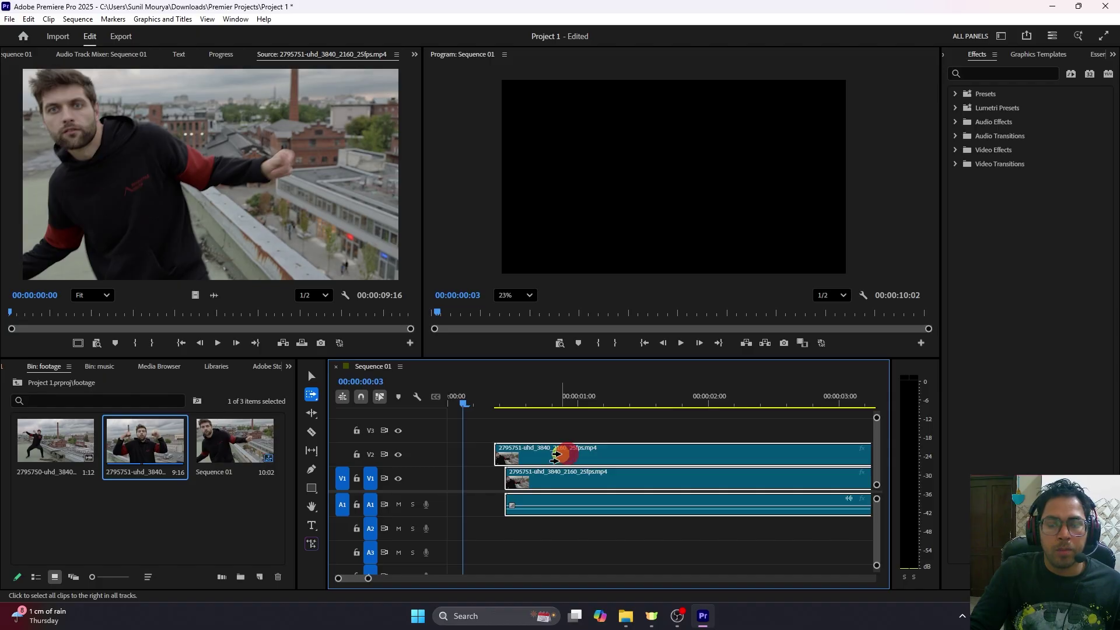
pyautogui.click(562, 479)
pyautogui.click(569, 449)
pyautogui.moveTo(568, 437); pyautogui.dragTo(662, 470)
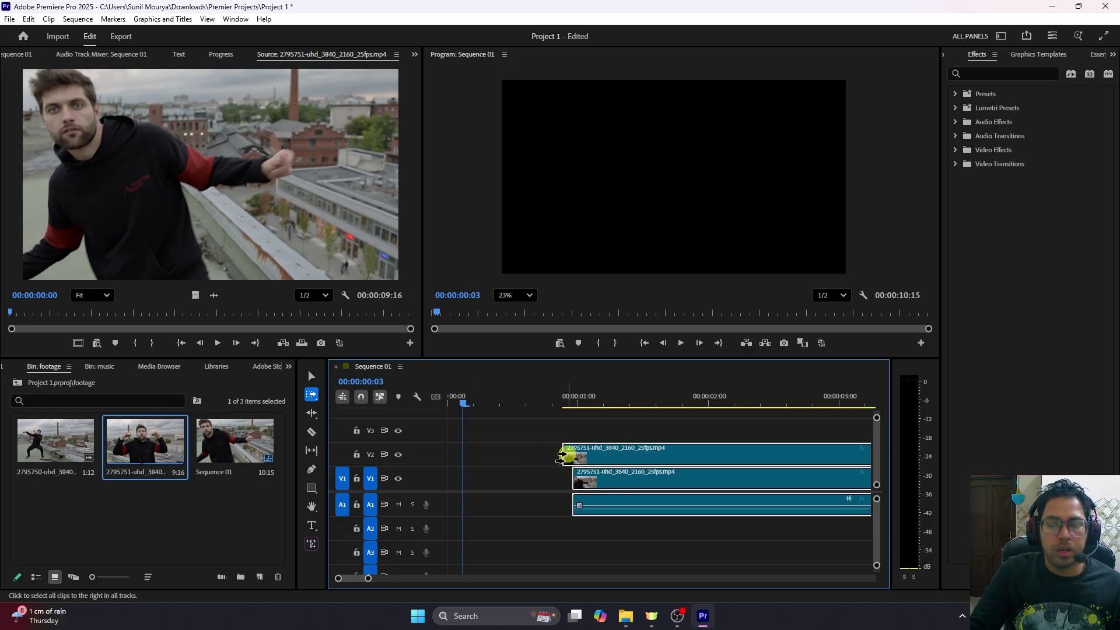
pyautogui.moveTo(554, 452); pyautogui.dragTo(437, 403)
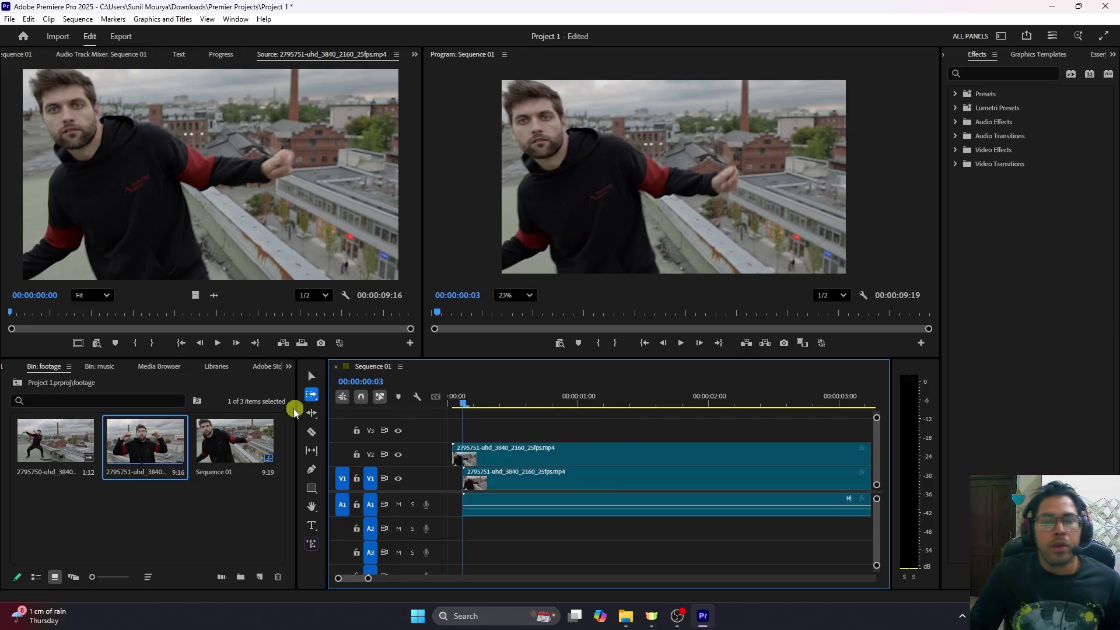
# Return to the Selection tool and marquee-select all clips on V2, V1 and A1
pyautogui.click(310, 395)
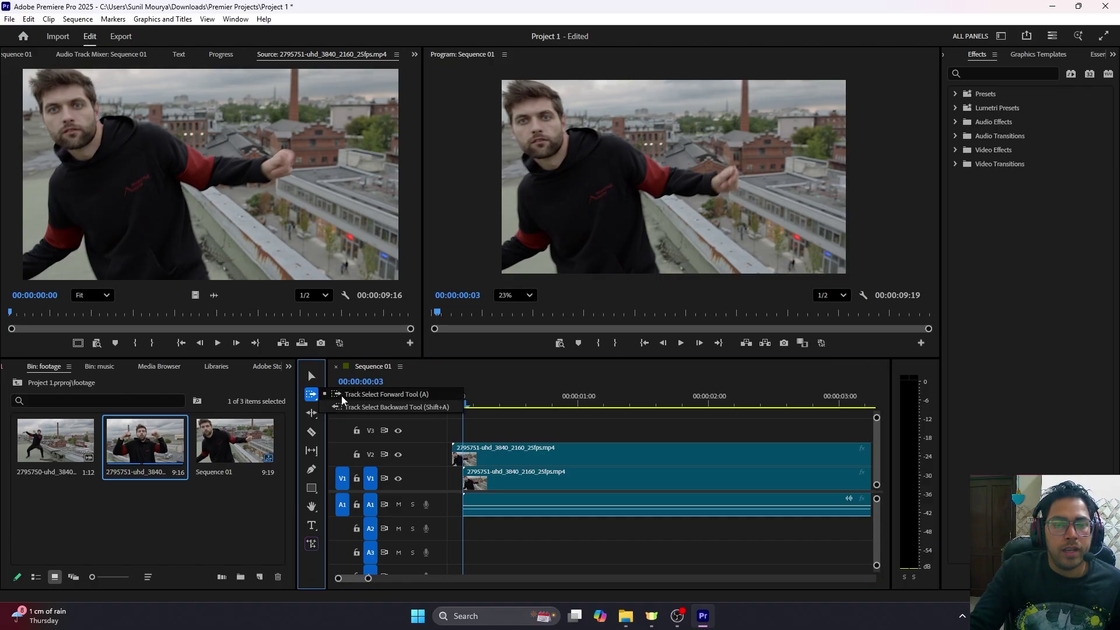
pyautogui.click(313, 377)
pyautogui.click(531, 428)
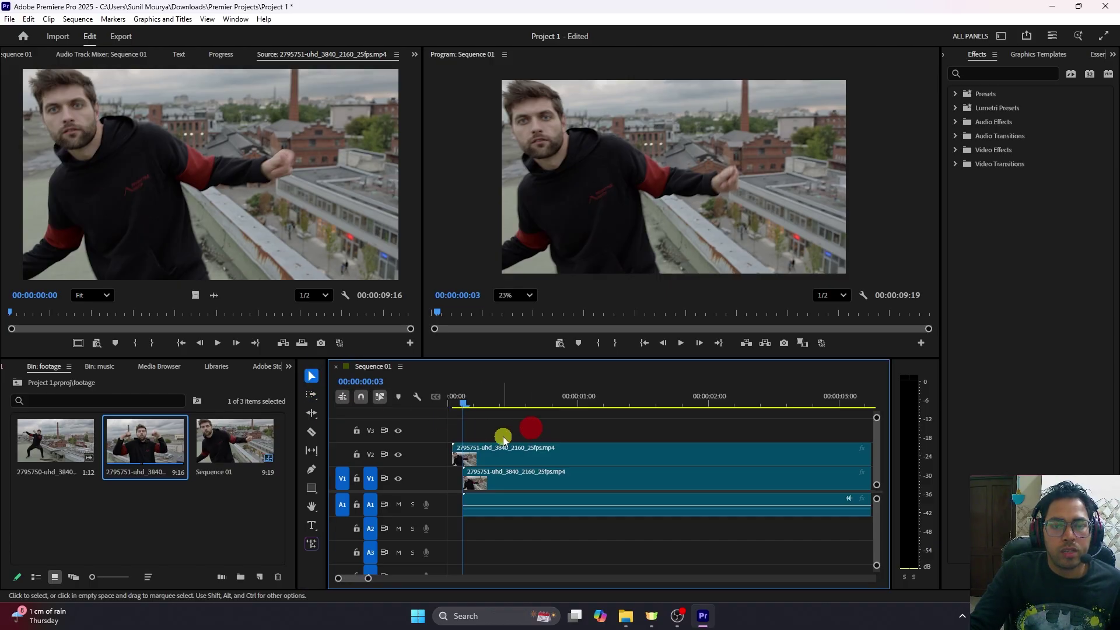
pyautogui.moveTo(525, 430); pyautogui.dragTo(589, 536)
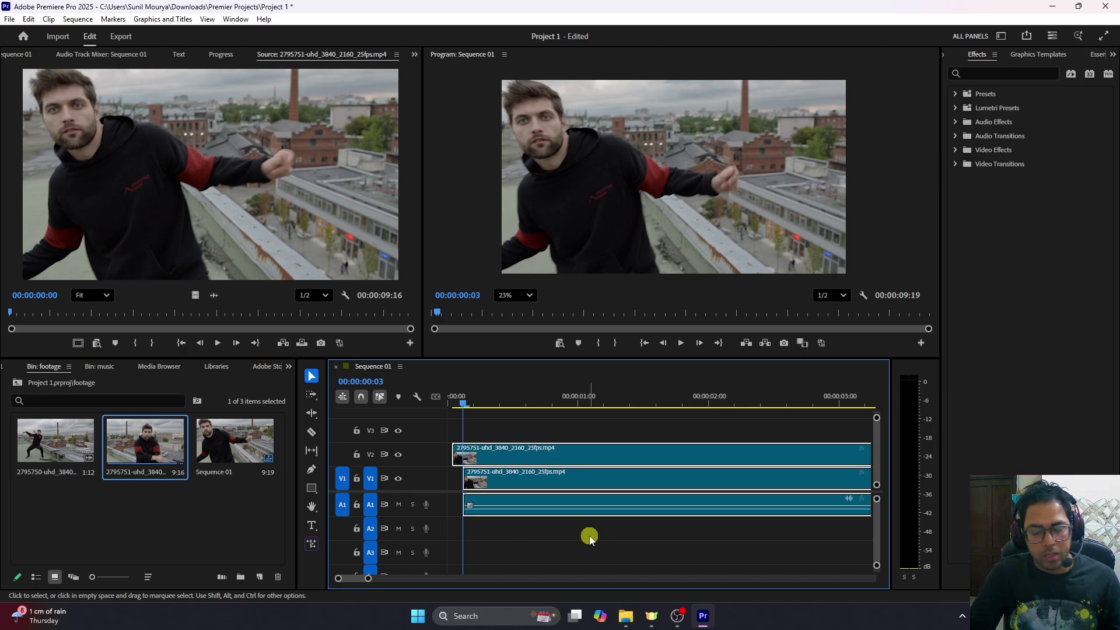
# Undo the clip shifts one by one, back to the V2 copy at the sequence start and the V1 clip at about 00:00:01:02
pyautogui.hotkey('alt', 'Right')
pyautogui.hotkey('alt', 'Right')
pyautogui.hotkey('alt', 'Right')
pyautogui.hotkey('alt', 'Right')
pyautogui.hotkey('alt', 'Right')
pyautogui.hotkey('alt', 'Right')
pyautogui.hotkey('alt', 'Right')
pyautogui.hotkey('alt', 'Right')
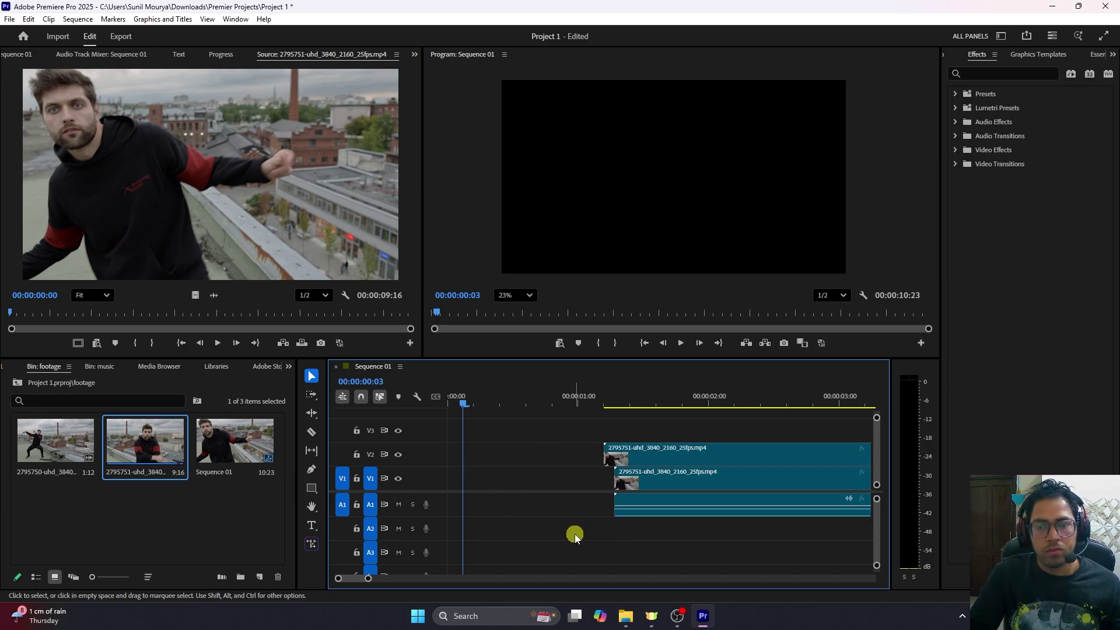
pyautogui.hotkey('alt', 'Right')
pyautogui.hotkey('alt', 'Right')
pyautogui.hotkey('alt', 'Right')
pyautogui.hotkey('alt', 'Right')
pyautogui.hotkey('alt', 'Right')
pyautogui.hotkey('alt', 'Right')
pyautogui.hotkey('alt', 'Right')
pyautogui.hotkey('alt', 'Right')
pyautogui.hotkey('alt', 'Right')
pyautogui.hotkey('alt', 'Right')
pyautogui.hotkey('alt', 'Right')
pyautogui.hotkey('alt', 'Right')
pyautogui.hotkey('alt', 'Right')
pyautogui.hotkey('alt', 'Right')
pyautogui.hotkey('alt', 'Right')
pyautogui.hotkey('alt', 'Right')
pyautogui.hotkey('alt', 'Right')
pyautogui.hotkey('alt', 'Right')
pyautogui.hotkey('alt', 'Right')
pyautogui.hotkey('alt', 'Right')
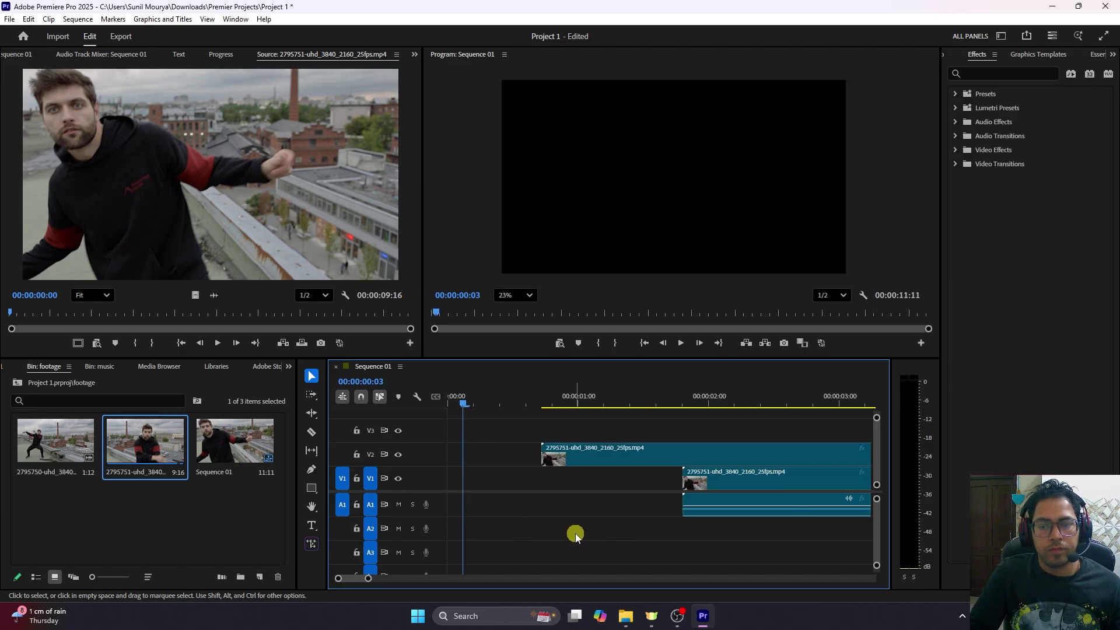
pyautogui.hotkey('alt', 'Left')
pyautogui.hotkey('alt', 'Left')
pyautogui.hotkey('alt', 'Left')
pyautogui.hotkey('alt', 'Left')
pyautogui.hotkey('alt', 'Left')
pyautogui.hotkey('alt', 'Left')
pyautogui.hotkey('alt', 'Left')
pyautogui.hotkey('alt', 'Left')
pyautogui.hotkey('alt', 'Left')
pyautogui.hotkey('alt', 'Left')
pyautogui.hotkey('alt', 'Left')
pyautogui.hotkey('alt', 'Left')
pyautogui.hotkey('alt', 'Left')
pyautogui.hotkey('alt', 'Left')
pyautogui.hotkey('alt', 'Left')
pyautogui.hotkey('alt', 'Left')
pyautogui.hotkey('alt', 'Left')
pyautogui.hotkey('alt', 'Left')
pyautogui.hotkey('alt', 'Left')
pyautogui.hotkey('alt', 'Left')
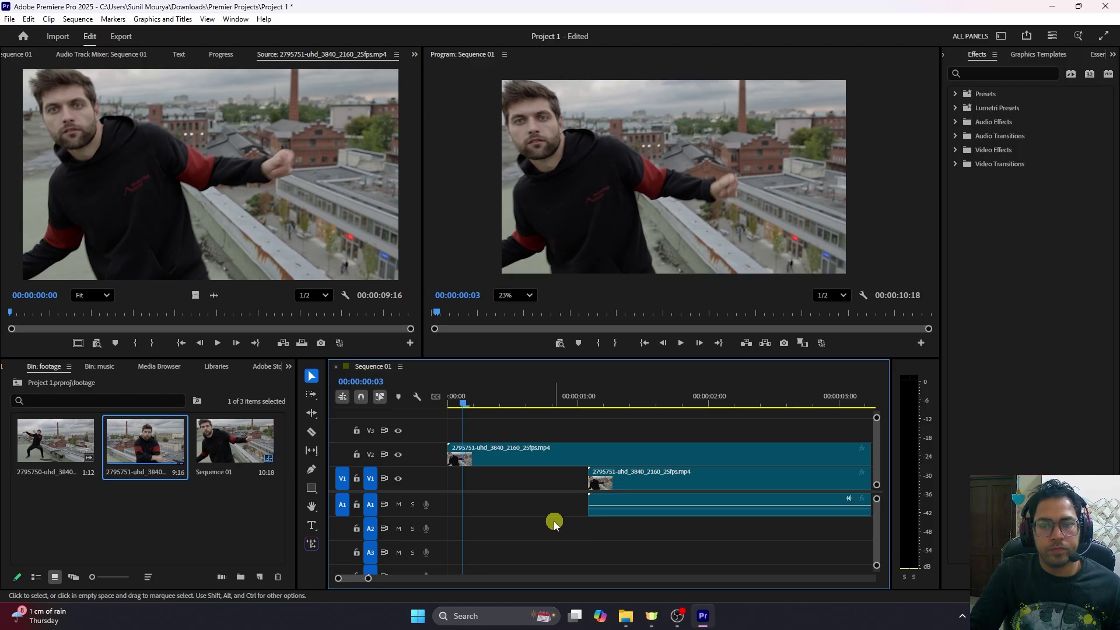
# Delete the V2 clip and ripple delete the gap before the V1 clip, ending with the playhead at 00:00:00:00
pyautogui.click(550, 460)
pyautogui.press('Delete')
pyautogui.rightClick(552, 475)
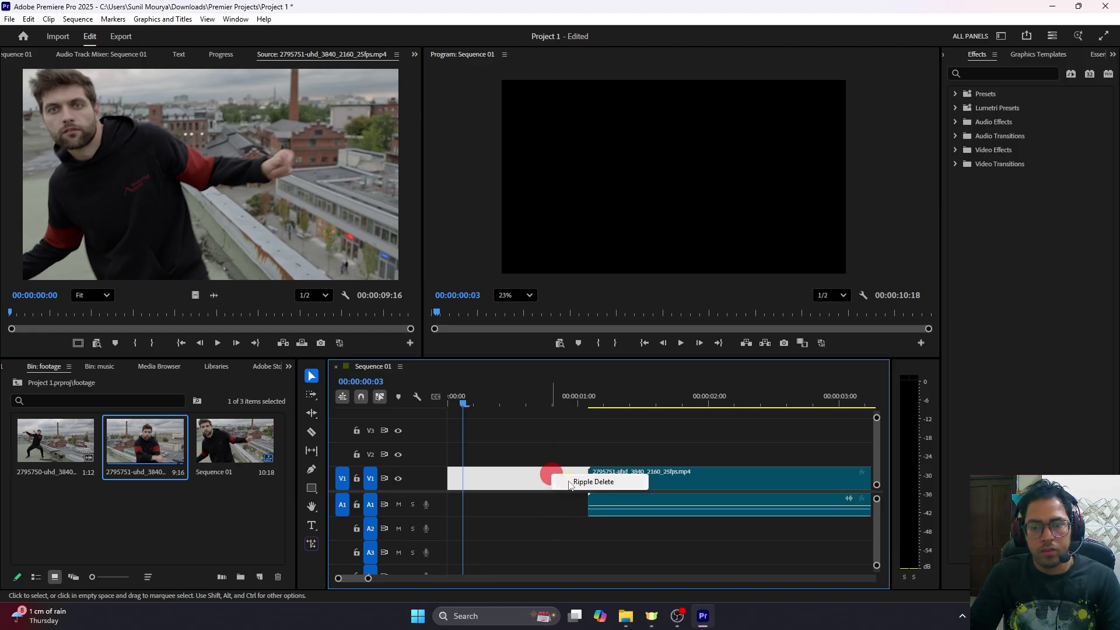
pyautogui.click(571, 484)
pyautogui.moveTo(452, 397); pyautogui.dragTo(430, 403)
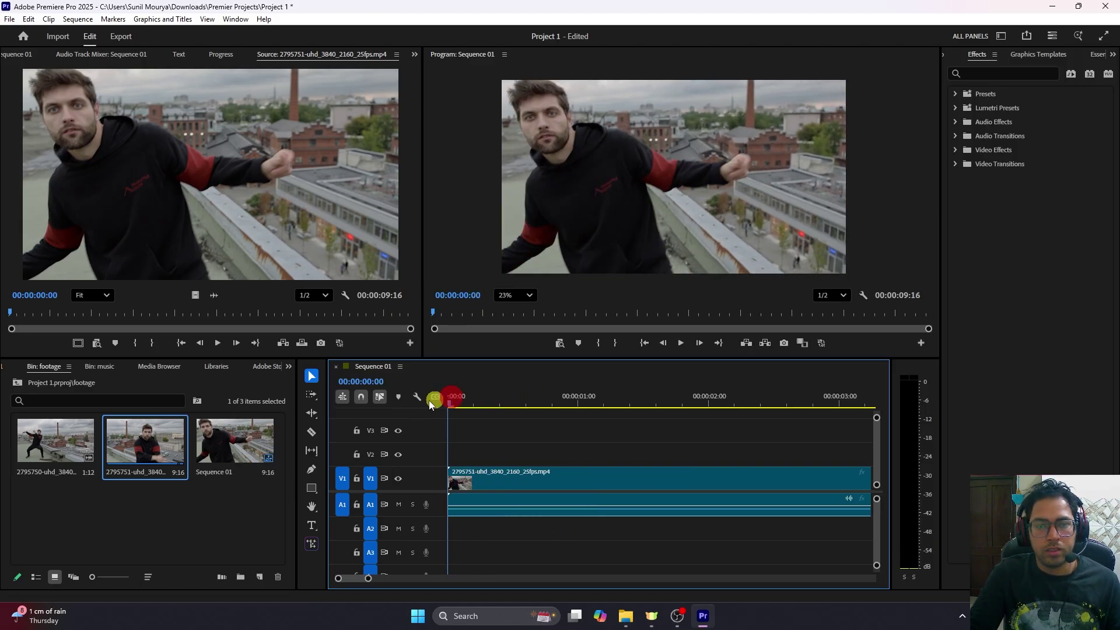
# Undo the last ripple delete, then select the empty gap before the V1 clip and view its Ripple Delete option without applying it
pyautogui.hotkey('ctrl', 'z')
pyautogui.click(521, 471)
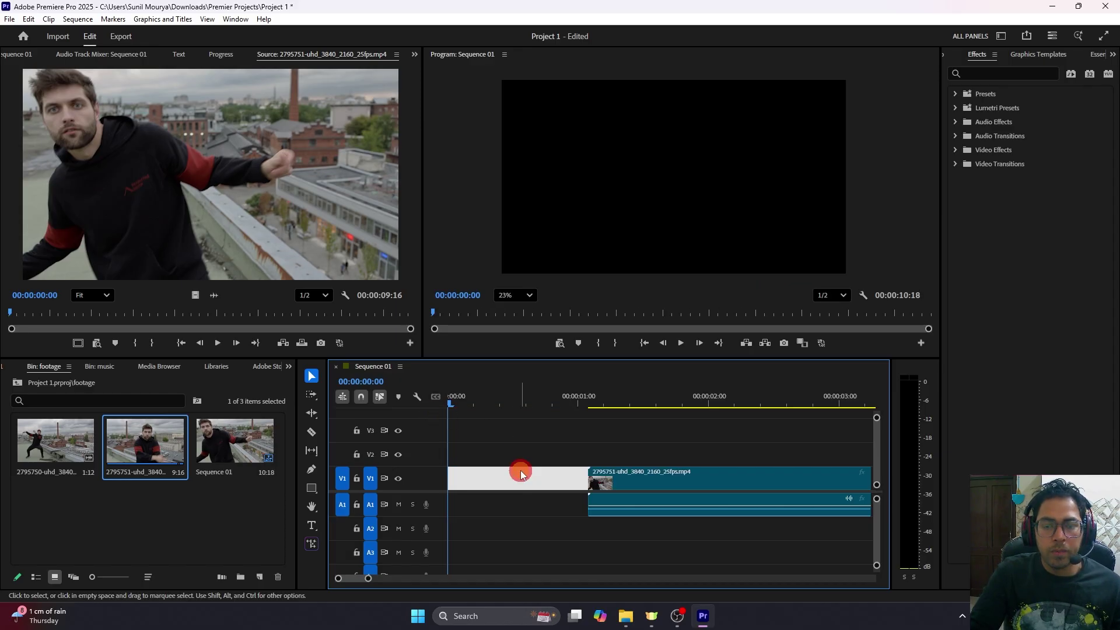
pyautogui.rightClick(524, 482)
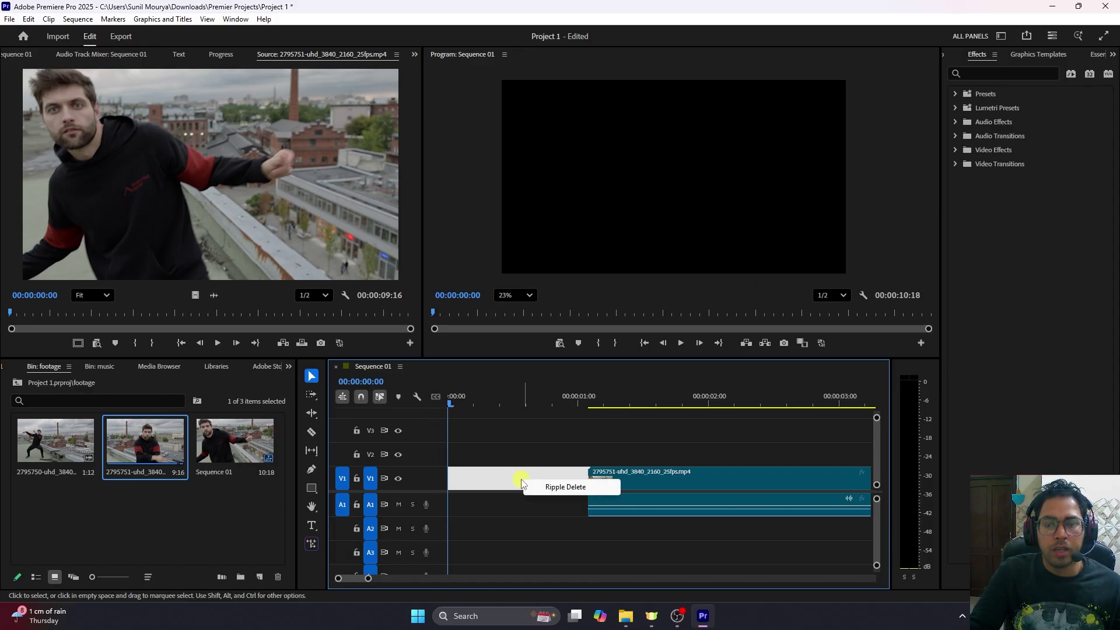
pyautogui.click(502, 514)
pyautogui.click(518, 481)
pyautogui.rightClick(519, 483)
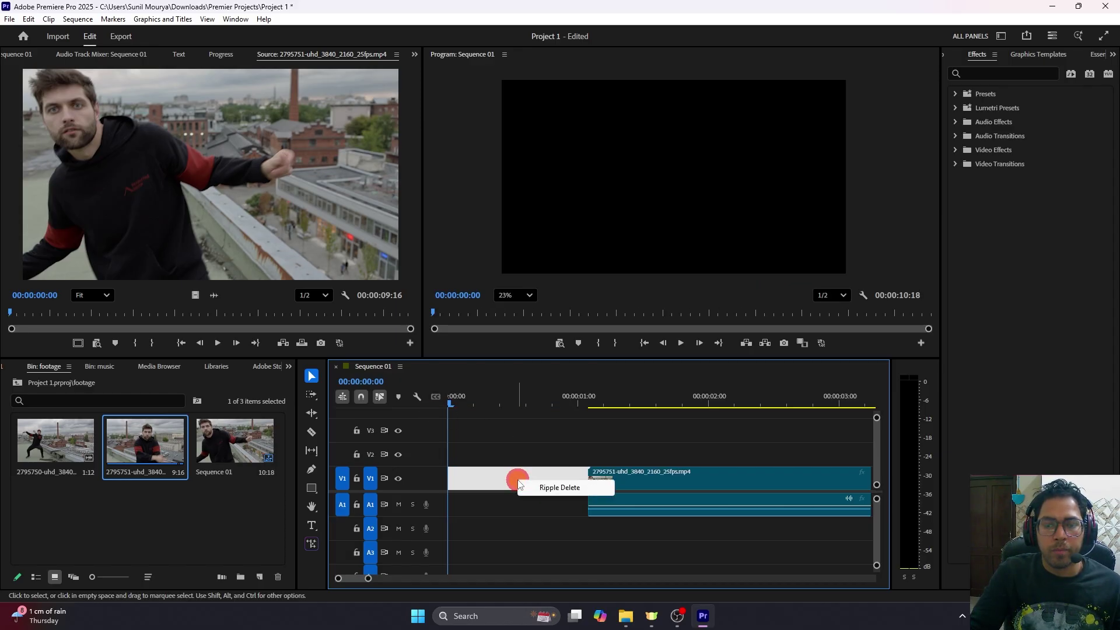
pyautogui.click(537, 510)
# Arrange a V3 clip at about 00:00:01:17 and the V1 clip at about 00:00:02:05, then ripple delete the V1 gap
pyautogui.moveTo(582, 460); pyautogui.dragTo(691, 433)
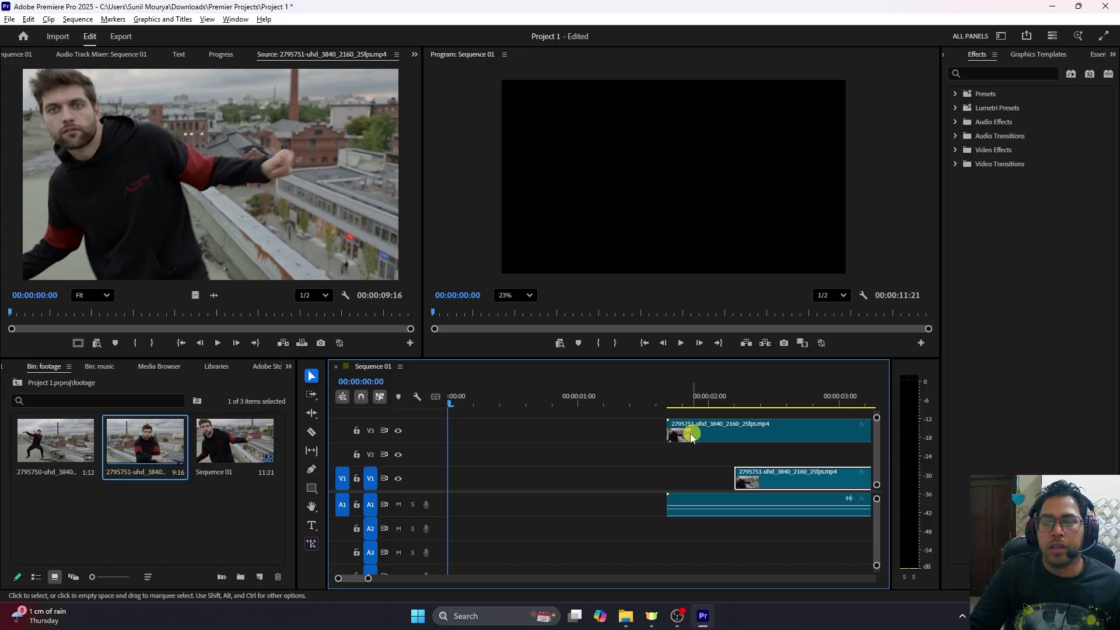
pyautogui.click(599, 525)
pyautogui.click(554, 430)
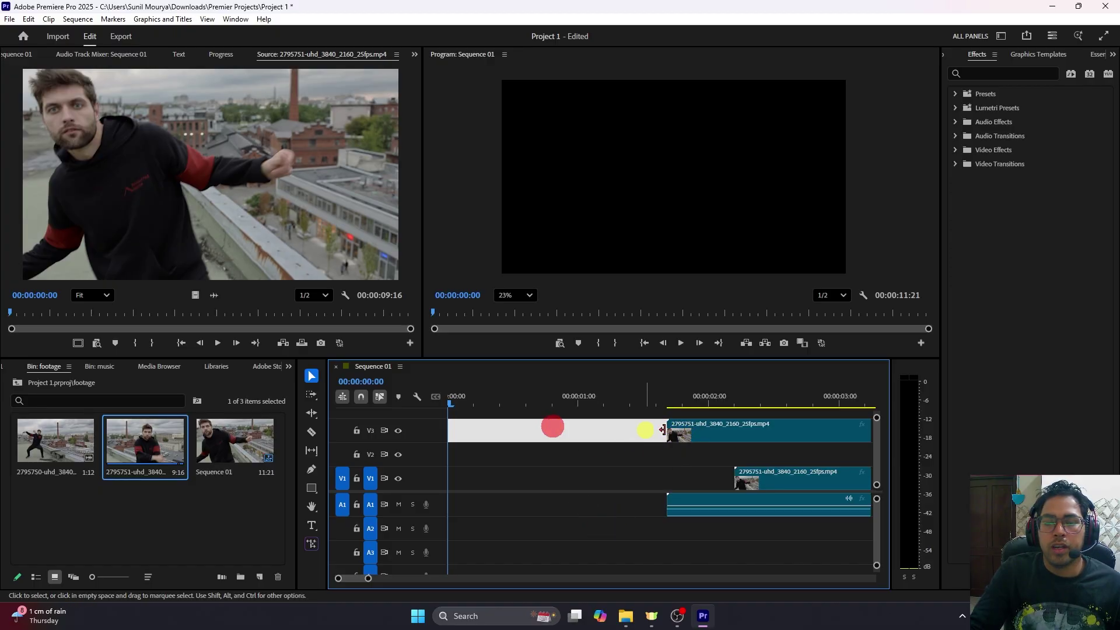
pyautogui.rightClick(577, 480)
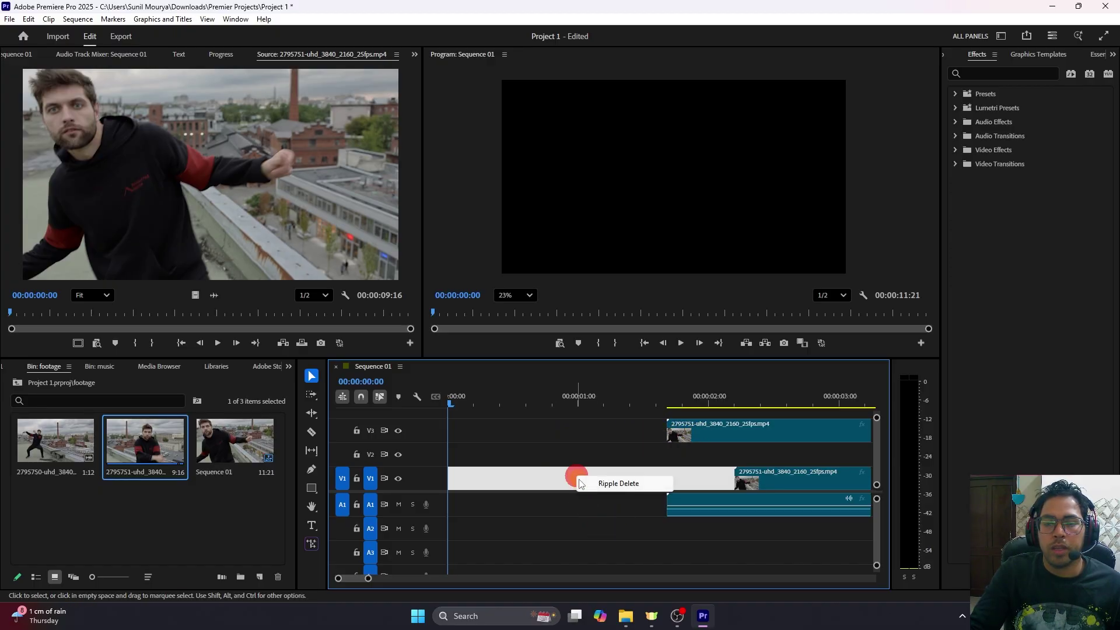
pyautogui.click(589, 485)
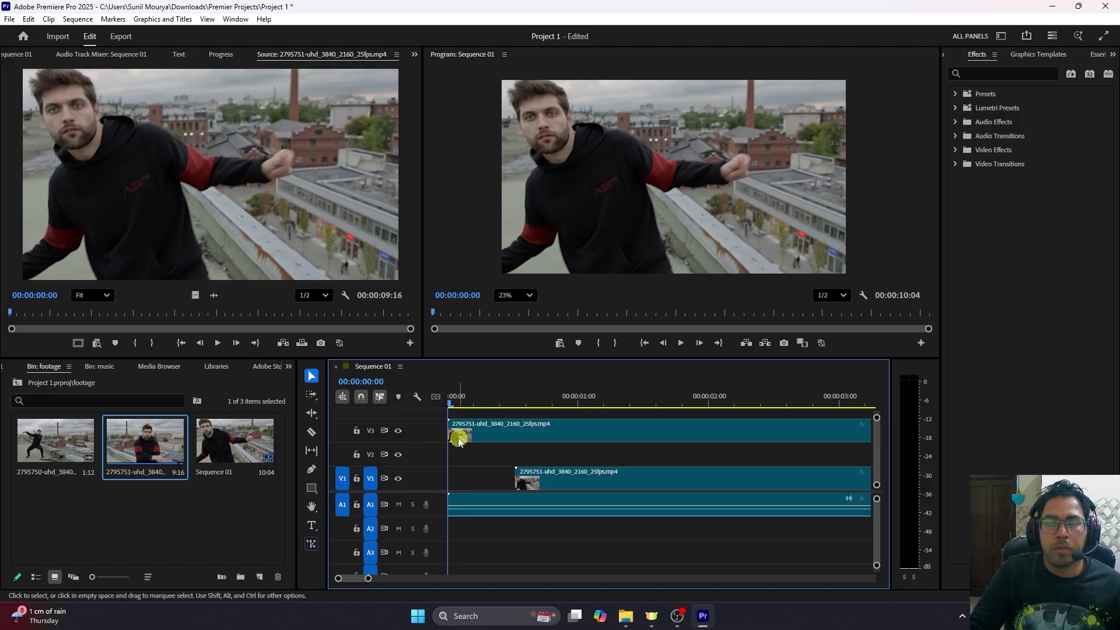
# Scrub the sequence start, then try deleting the V1 clip and moving the V3 clip down to V1
pyautogui.click(454, 404)
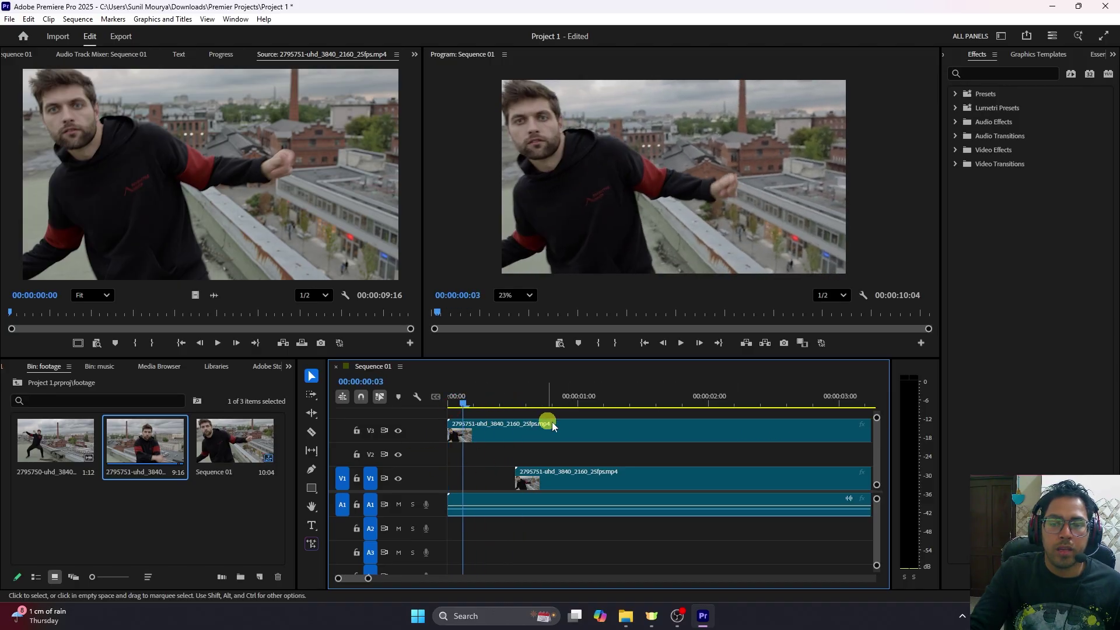
pyautogui.moveTo(540, 402); pyautogui.dragTo(395, 432)
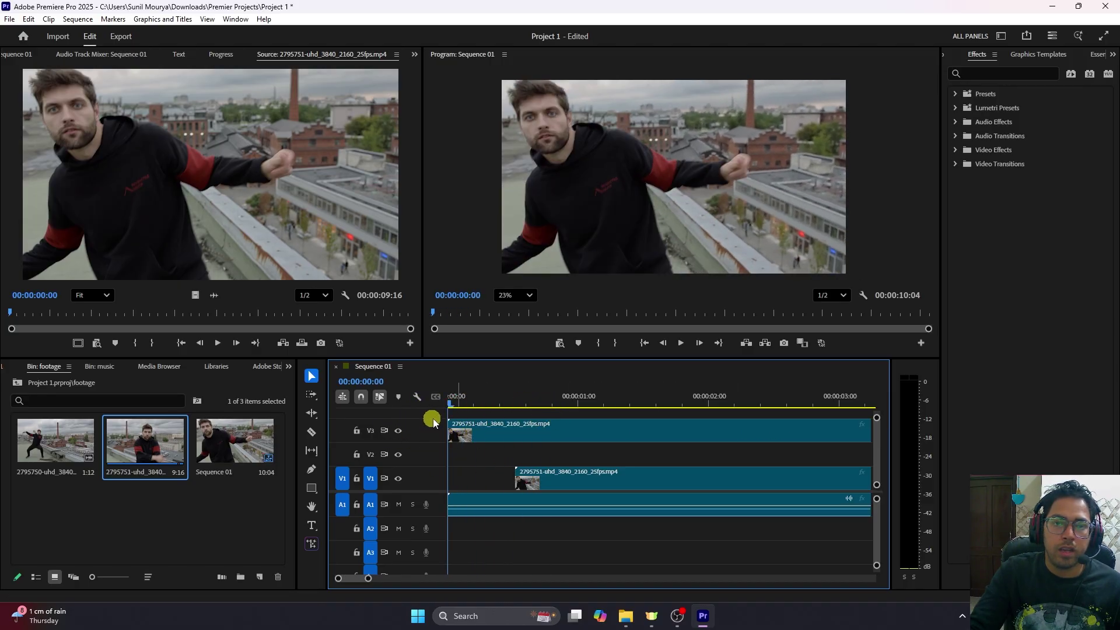
pyautogui.click(461, 407)
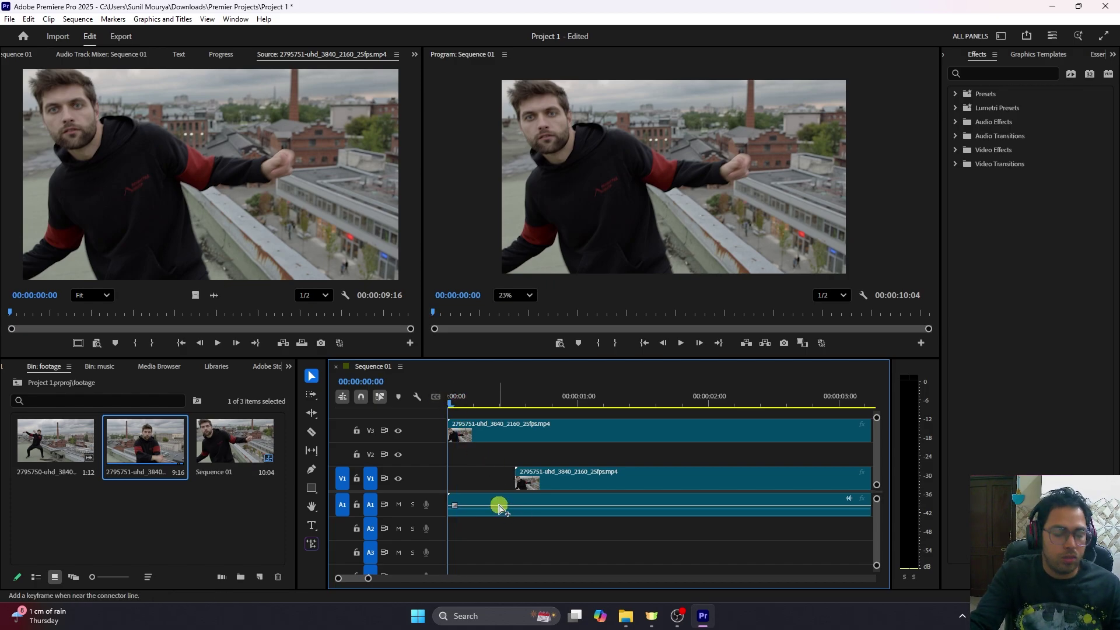
pyautogui.click(532, 484)
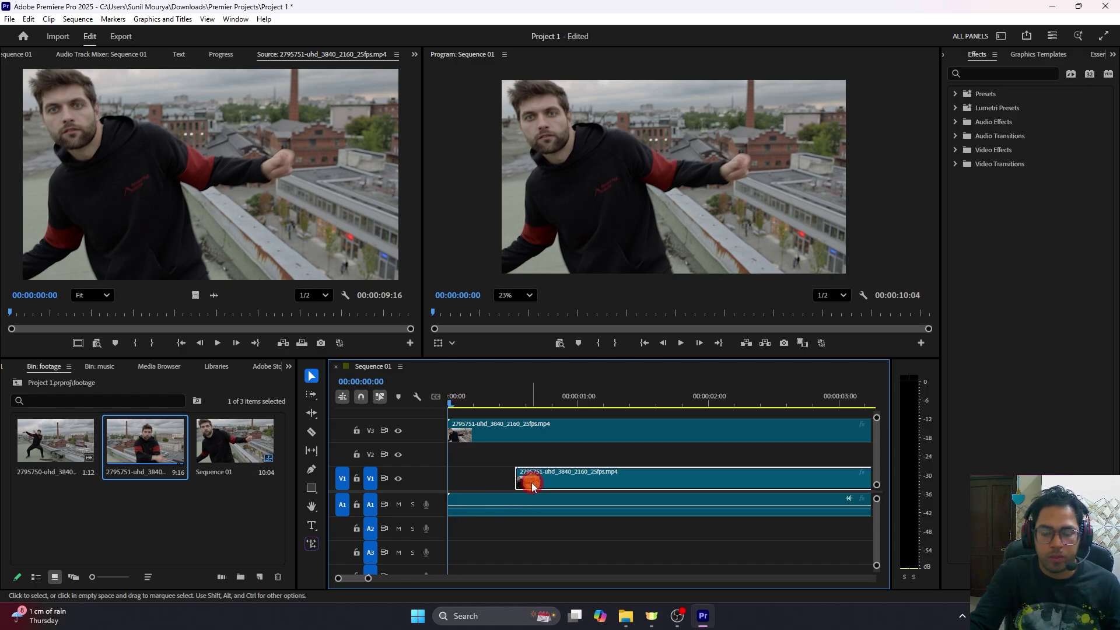
pyautogui.press('Delete')
pyautogui.moveTo(492, 433); pyautogui.dragTo(488, 473)
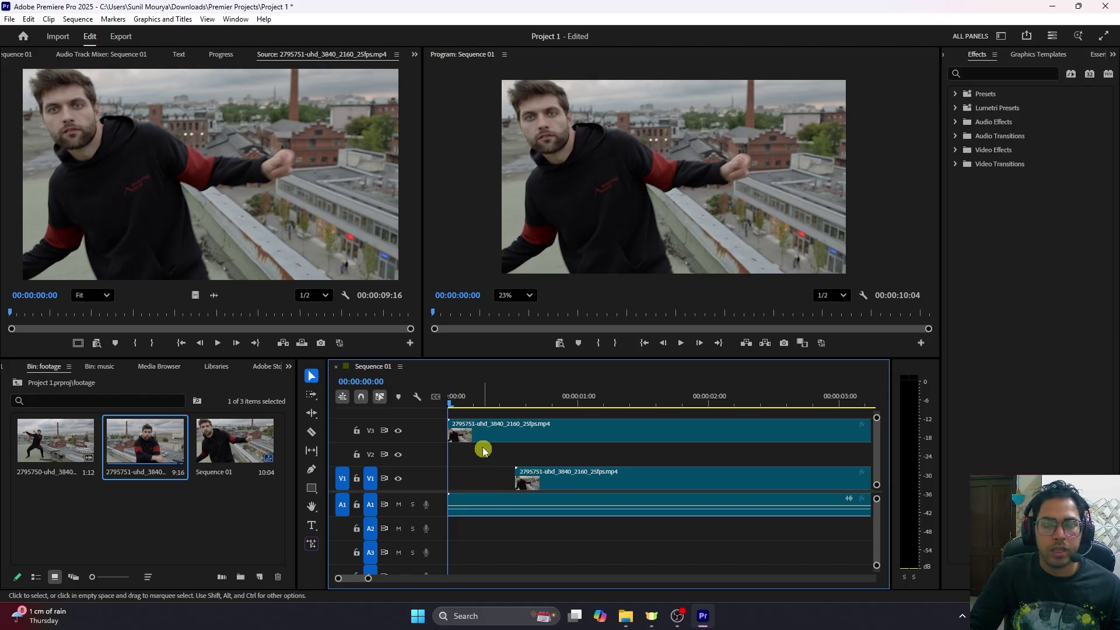
# Scrub across the stacked V3 and V1 clips up to 00:00:00:21 and back to 00:00:00:04, comparing which clip the Program monitor shows
pyautogui.moveTo(456, 399); pyautogui.dragTo(511, 406)
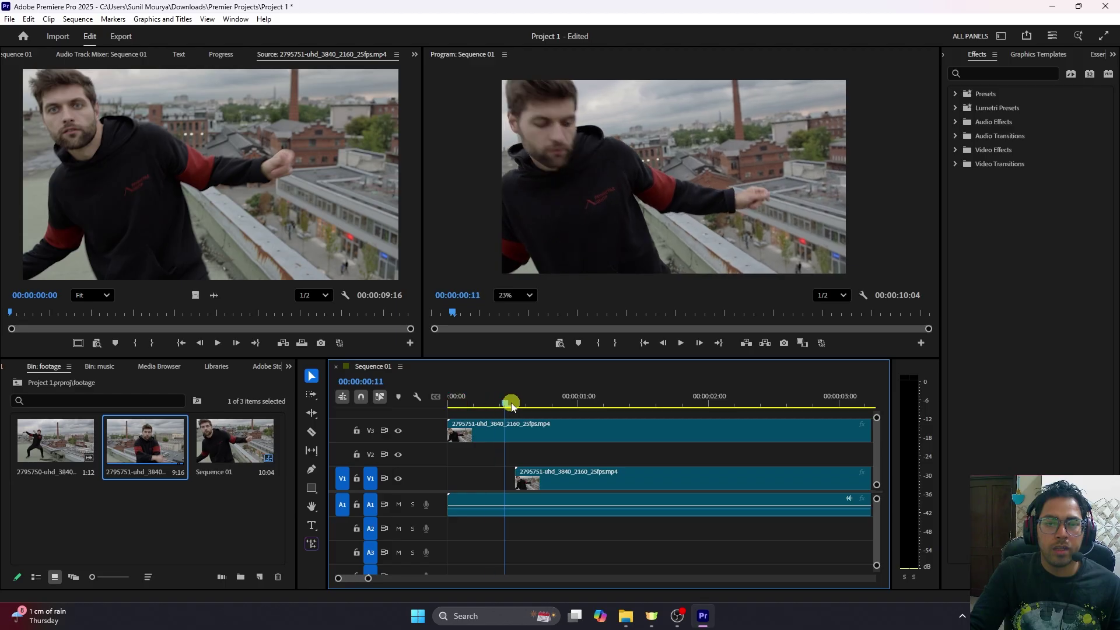
pyautogui.click(481, 428)
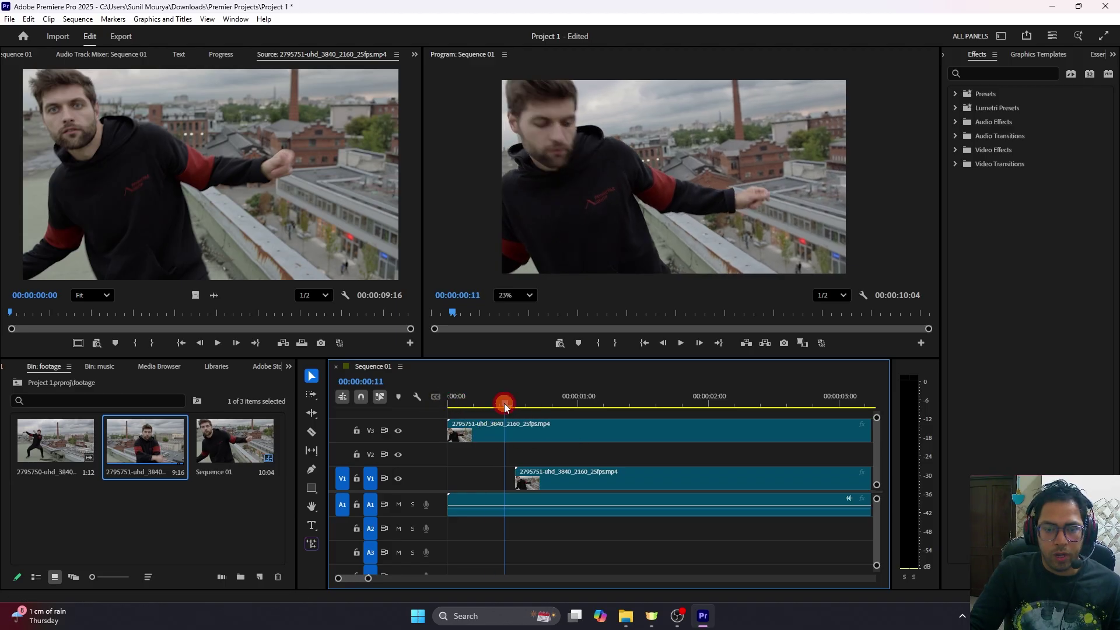
pyautogui.moveTo(502, 405)
pyautogui.mouseDown()
pyautogui.moveTo(442, 407)
pyautogui.moveTo(542, 408)
pyautogui.moveTo(488, 408)
pyautogui.moveTo(511, 408)
pyautogui.mouseUp()
pyautogui.click(542, 486)
pyautogui.click(542, 486)
pyautogui.click(530, 425)
pyautogui.click(538, 482)
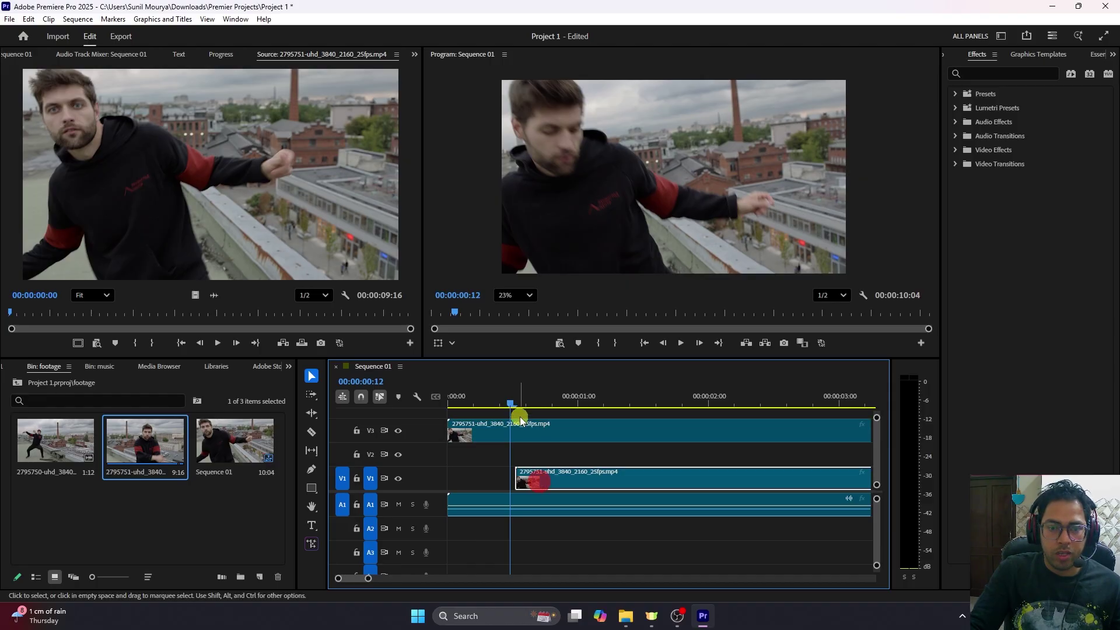
pyautogui.click(515, 410)
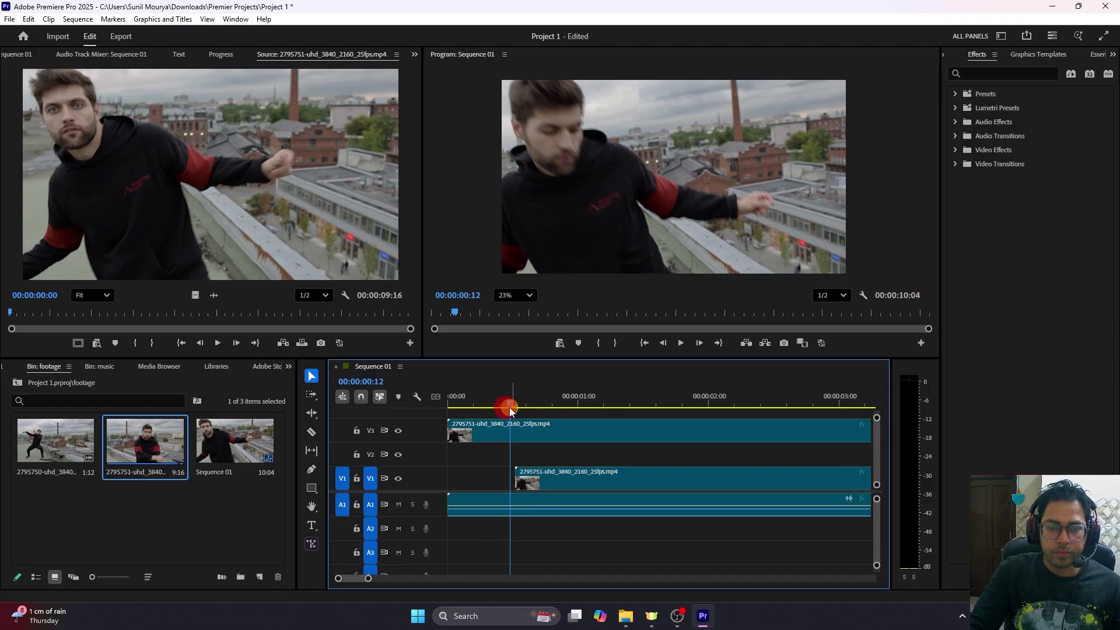
pyautogui.moveTo(510, 409); pyautogui.dragTo(558, 409)
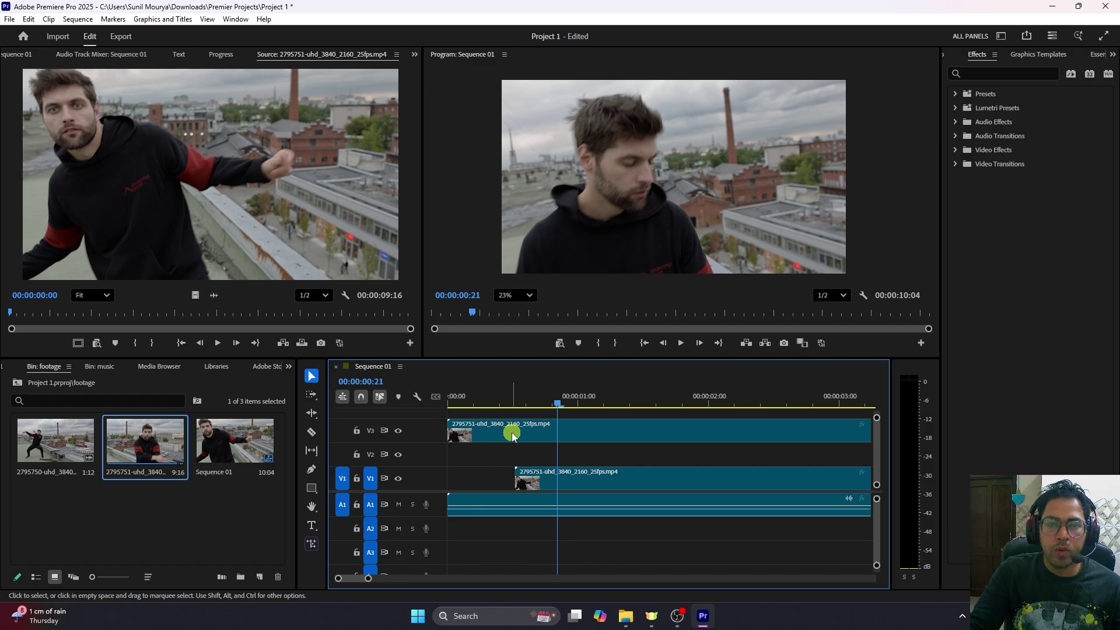
pyautogui.click(513, 437)
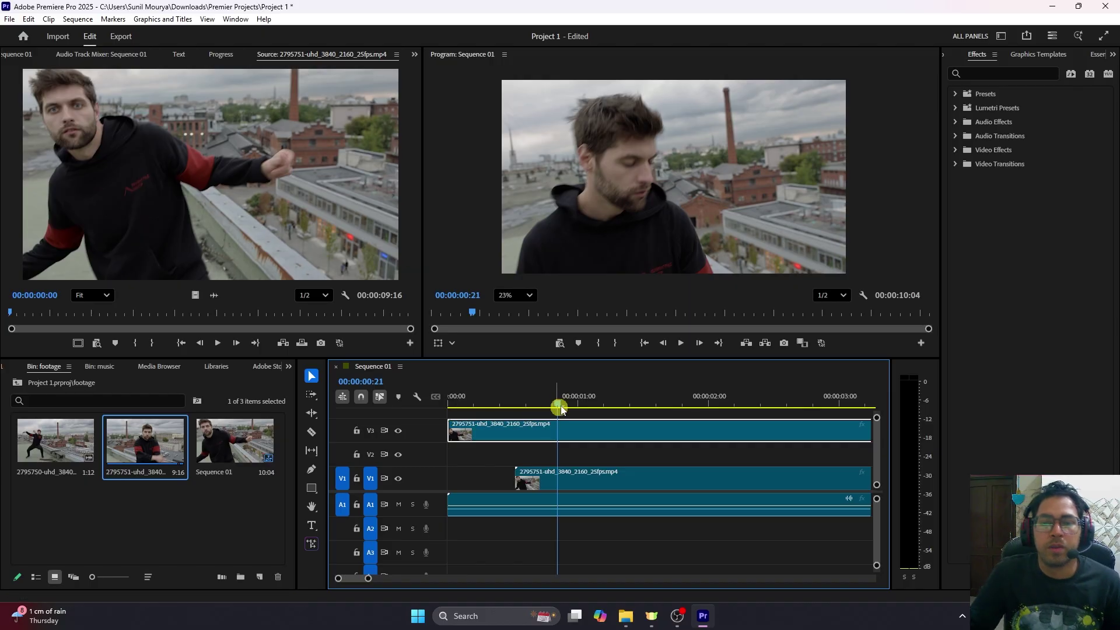
pyautogui.moveTo(558, 404); pyautogui.dragTo(468, 405)
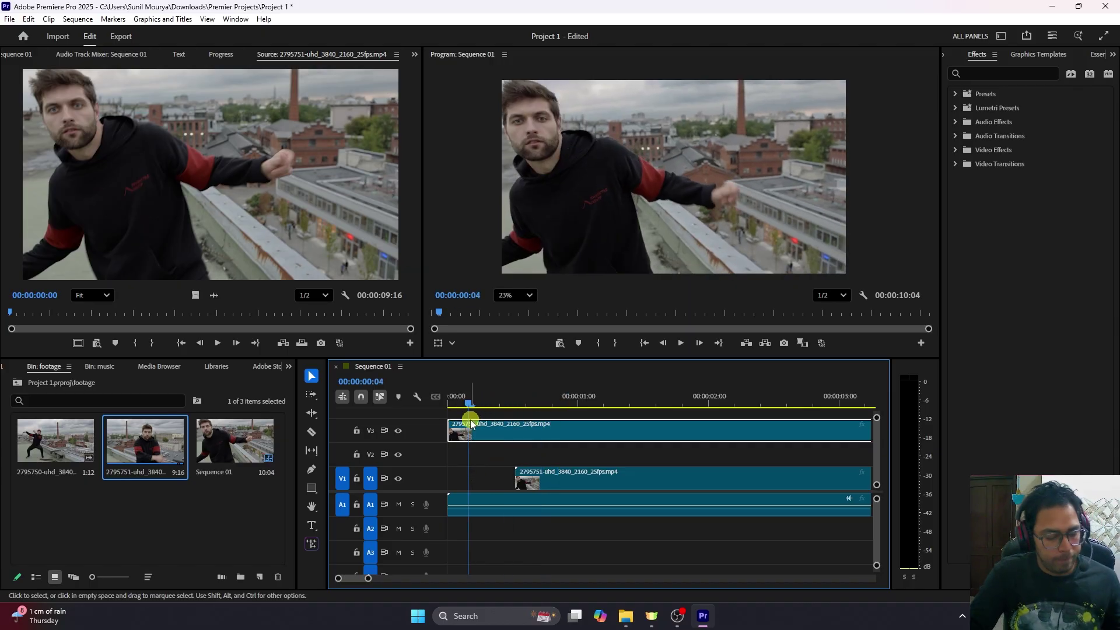
# Undo the last ripple delete and delete the clip on V1
pyautogui.hotkey('ctrl', 'z')
pyautogui.click(681, 473)
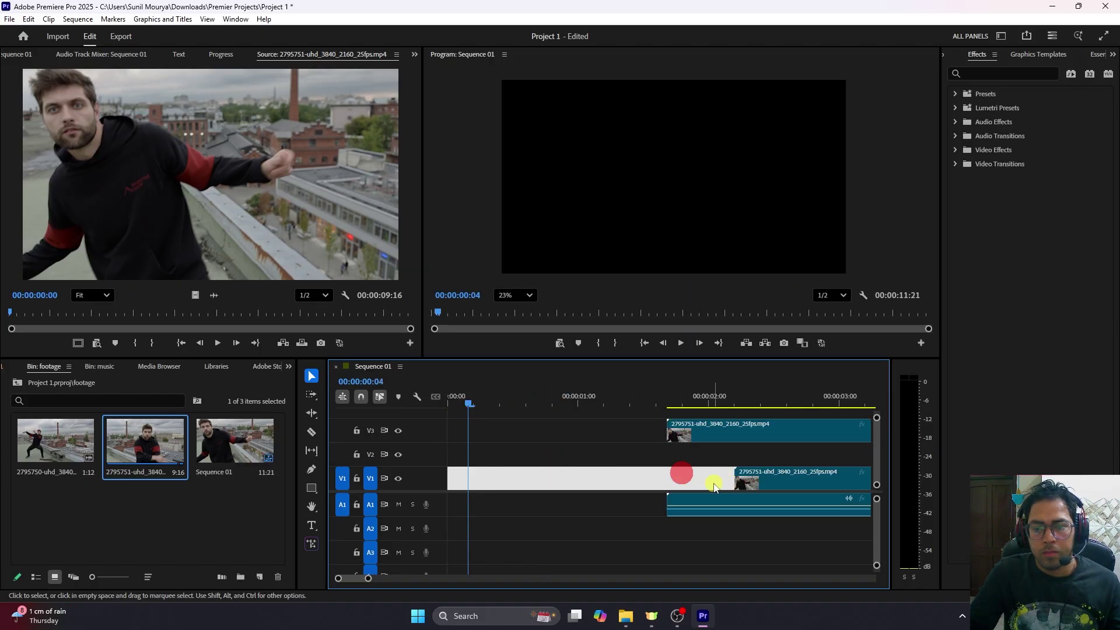
pyautogui.click(758, 480)
pyautogui.press('Delete')
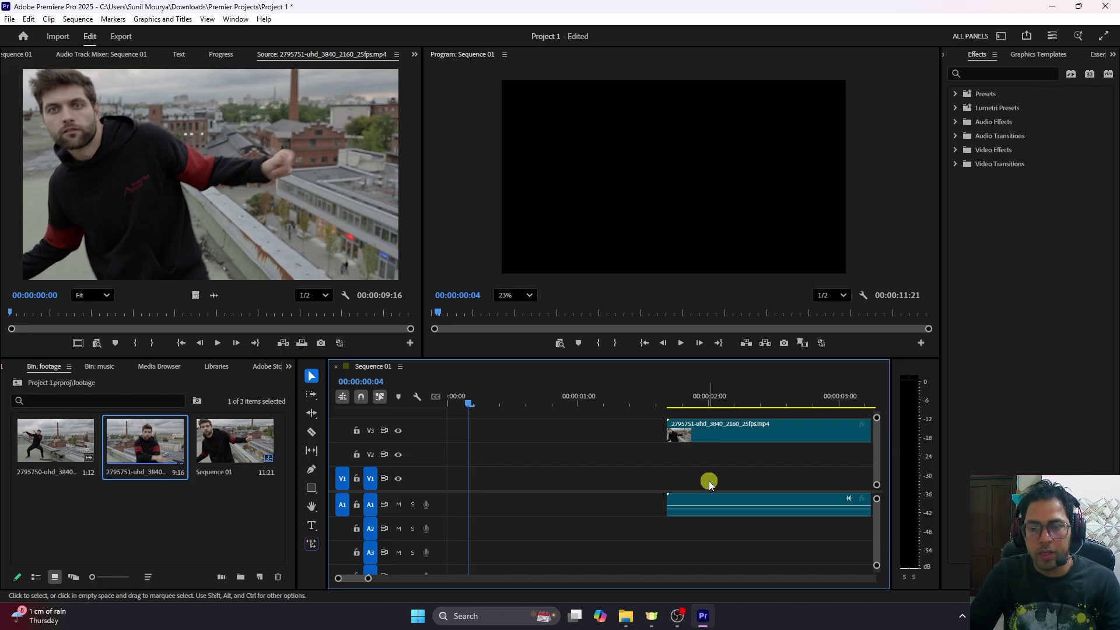
# Ripple delete the gap before the V3 clip, then shift the A1 audio to about 00:00:00:17 and ripple delete its gap
pyautogui.rightClick(596, 431)
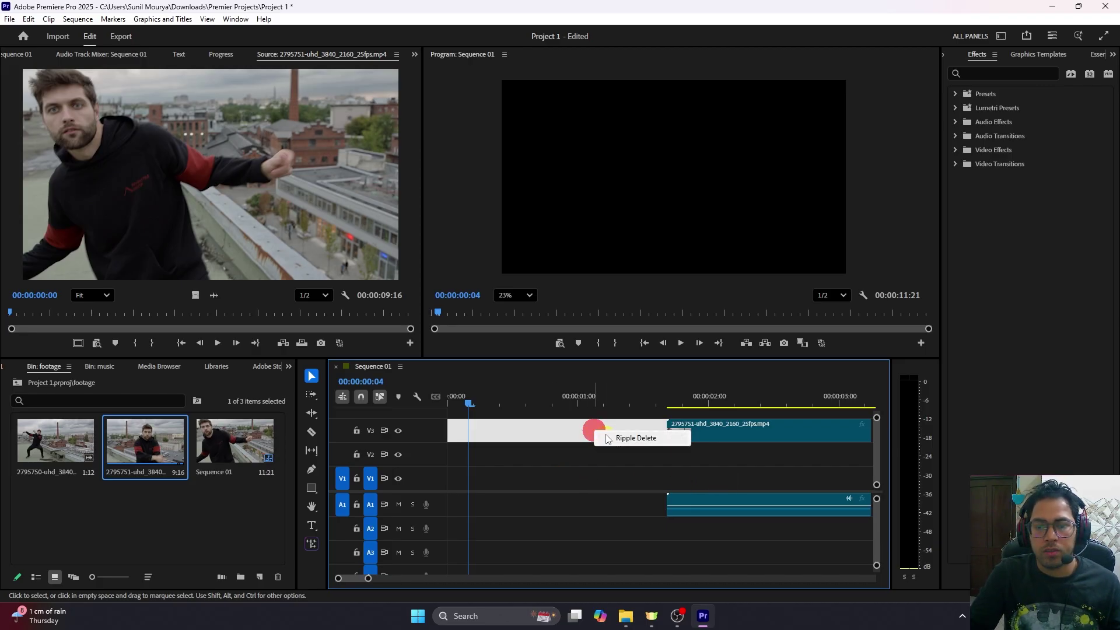
pyautogui.click(605, 437)
pyautogui.moveTo(478, 429); pyautogui.dragTo(517, 434)
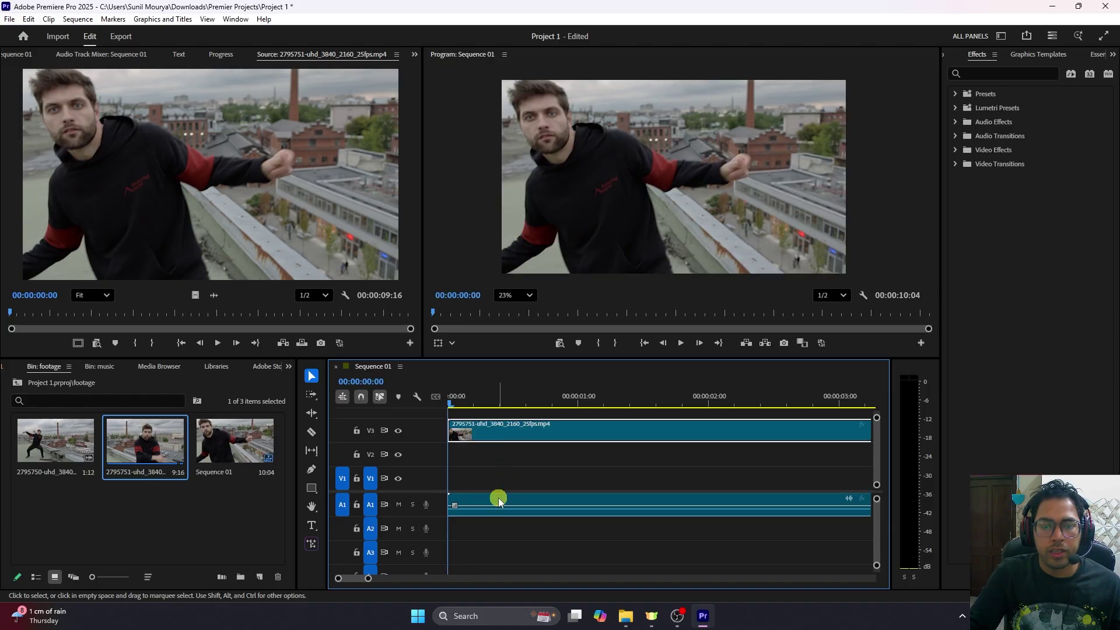
pyautogui.moveTo(497, 500); pyautogui.dragTo(588, 498)
pyautogui.rightClick(493, 502)
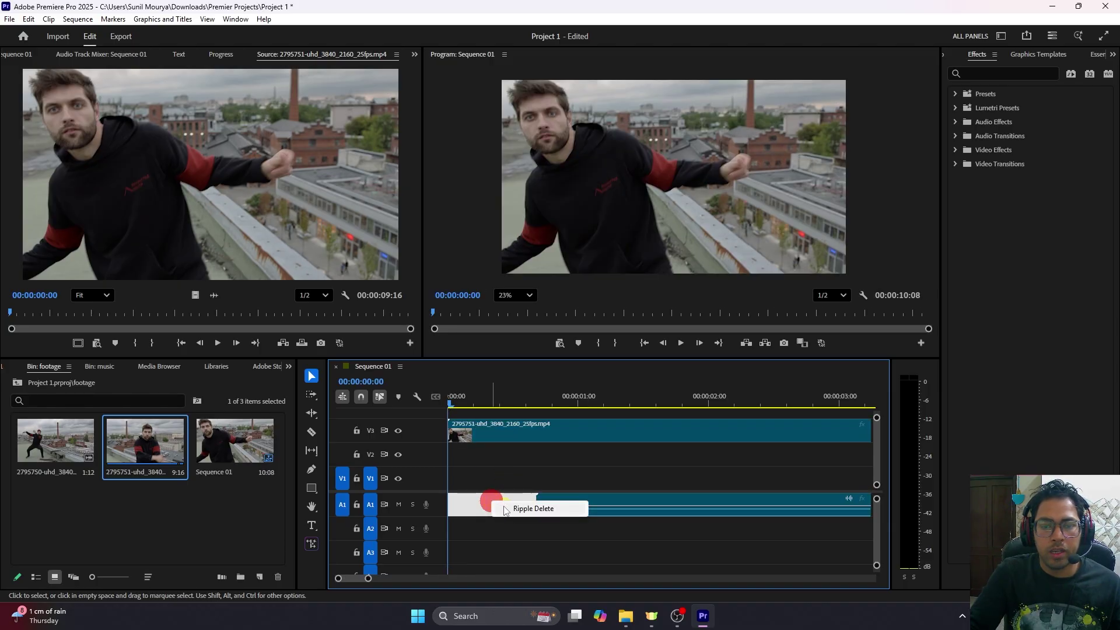
pyautogui.click(505, 508)
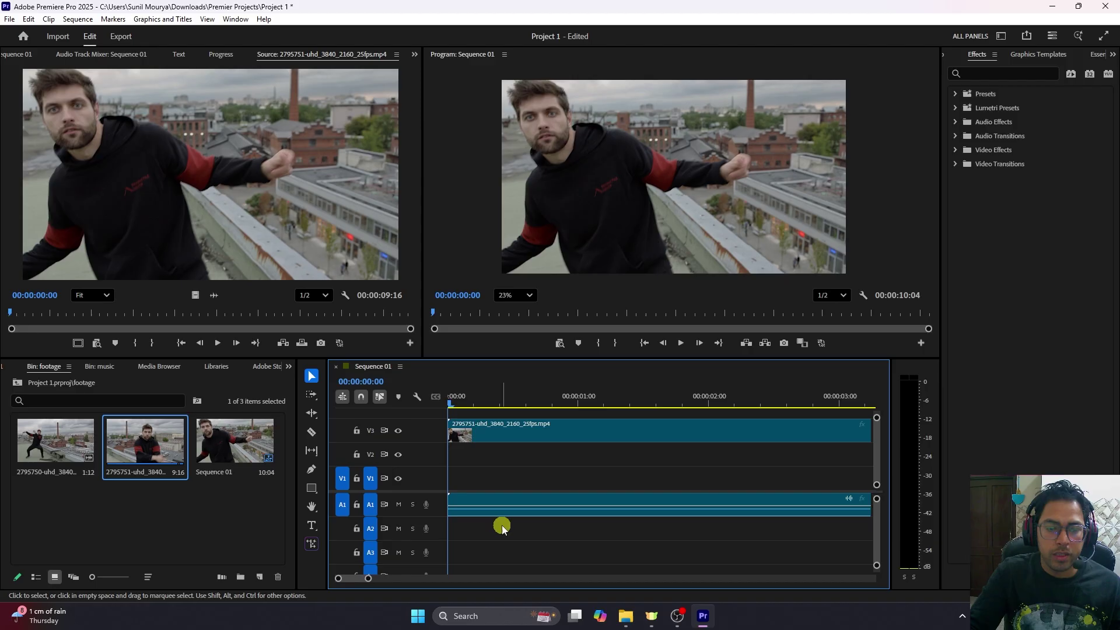
# Undo back to the single clip on V1 and A1 at about 00:00:02:05 and ripple delete the gap before it
pyautogui.hotkey('ctrl', 'z')
pyautogui.hotkey('ctrl', 'z')
pyautogui.hotkey('ctrl', 'z')
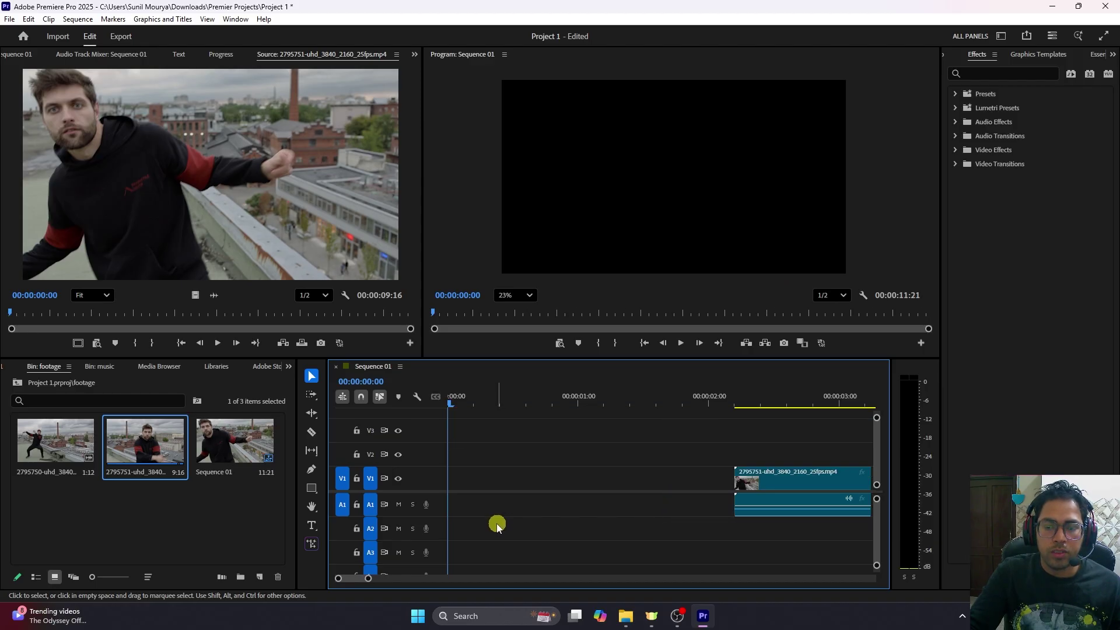
pyautogui.rightClick(547, 500)
pyautogui.click(561, 492)
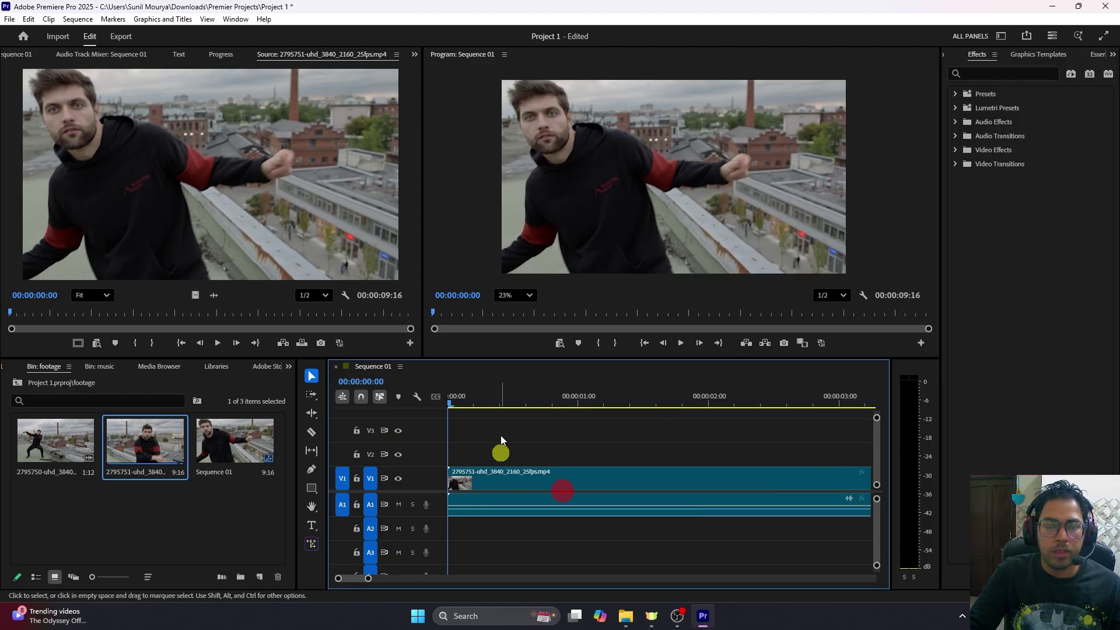
# Use the Razor tool to cut the V1 clip at 00:00:01:07
pyautogui.moveTo(488, 392)
pyautogui.mouseDown()
pyautogui.moveTo(589, 400)
pyautogui.moveTo(499, 409)
pyautogui.mouseUp()
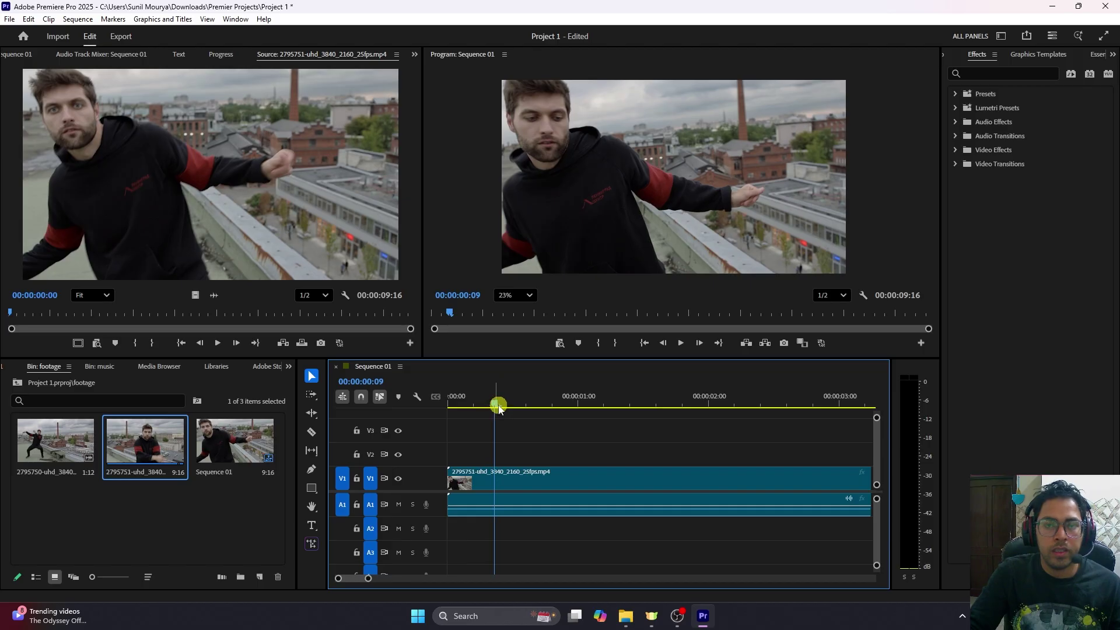
pyautogui.click(314, 415)
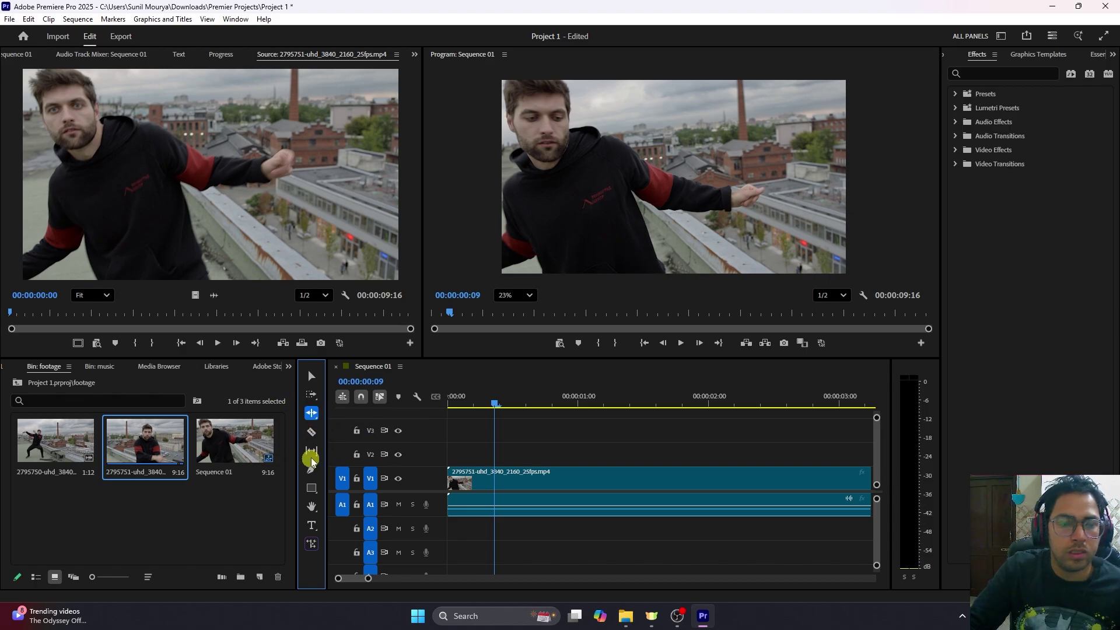
pyautogui.click(314, 433)
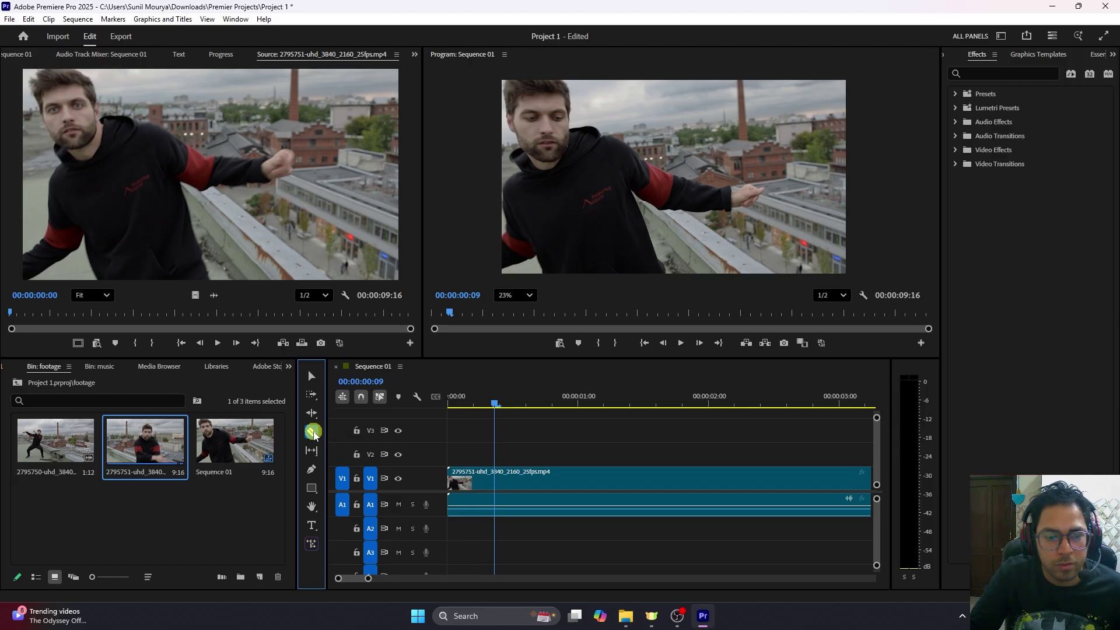
pyautogui.click(313, 432)
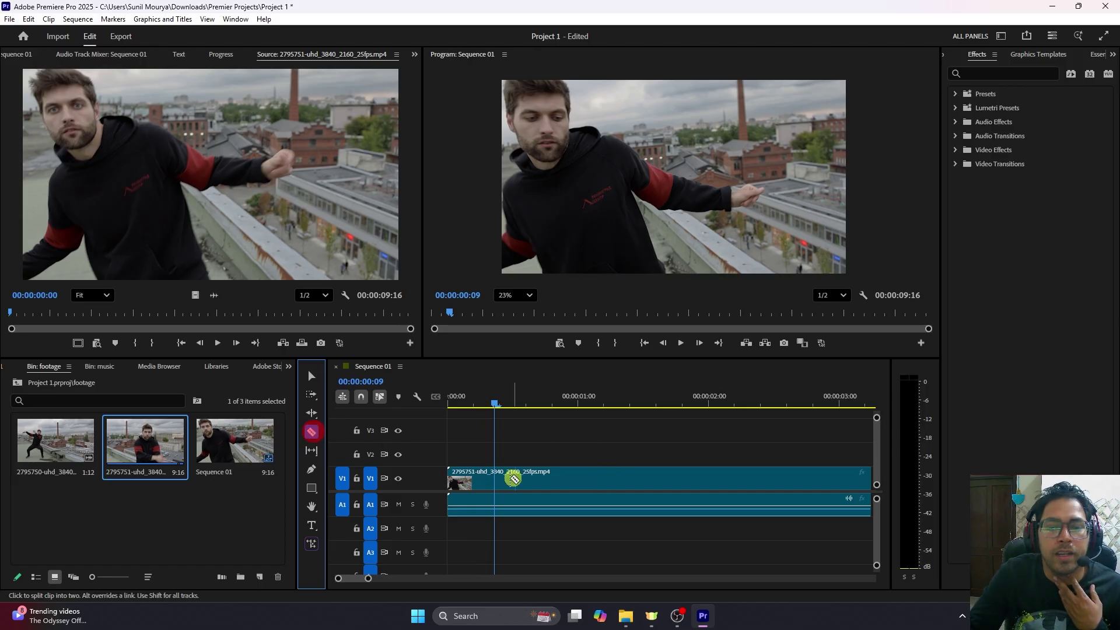
pyautogui.moveTo(497, 401); pyautogui.dragTo(614, 402)
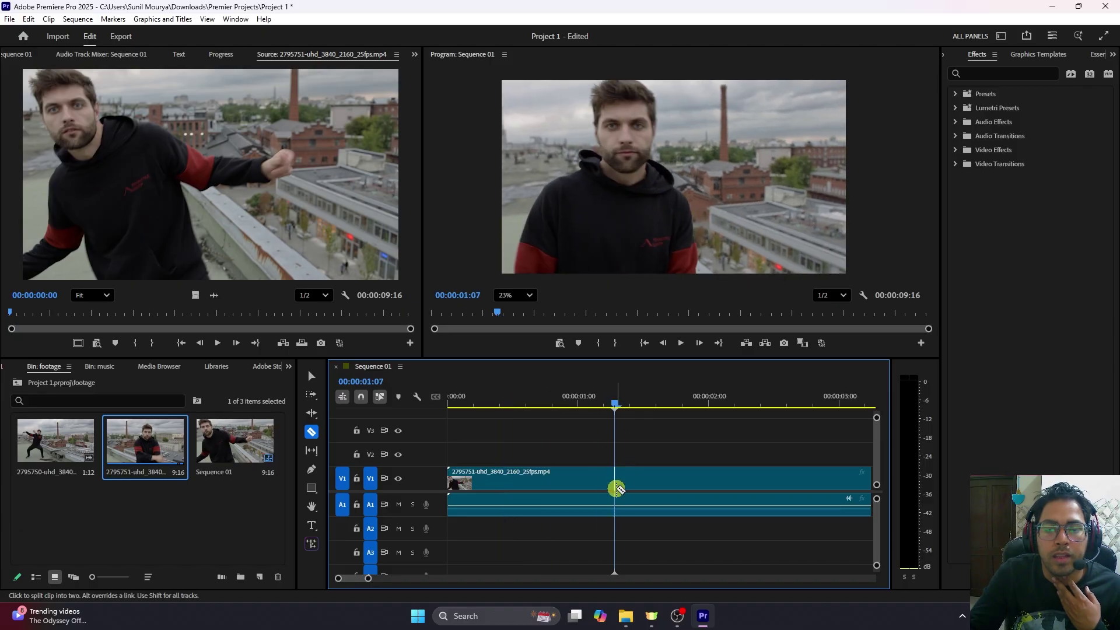
pyautogui.click(617, 489)
# Move the second half of the cut V1 clip up to V2 so that it starts at 00:00:01:04
pyautogui.press('=')
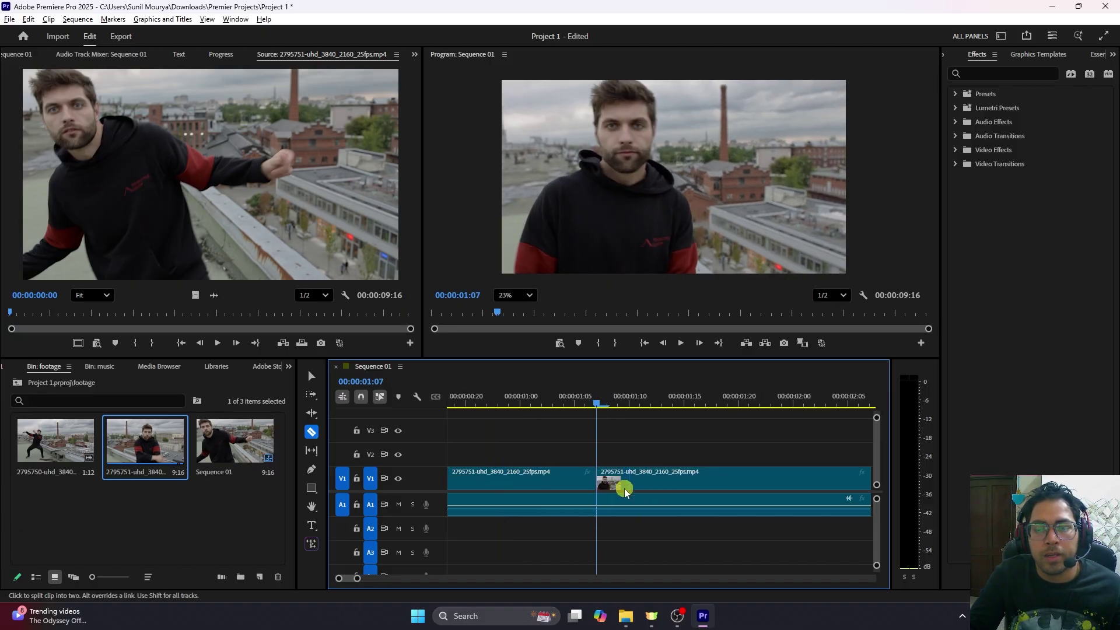
pyautogui.press('=')
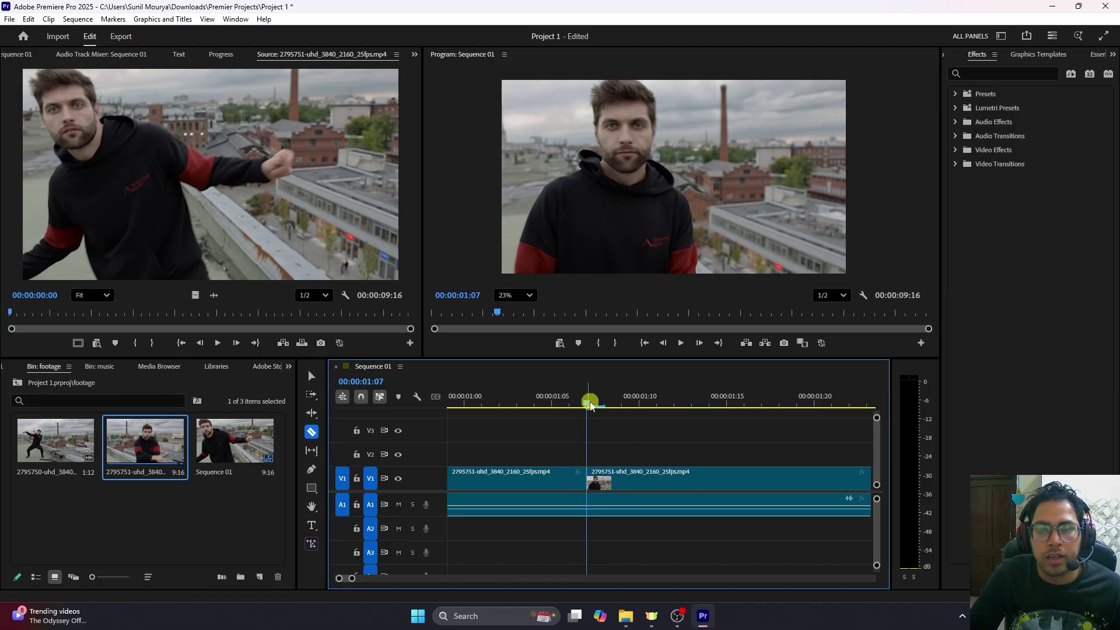
pyautogui.moveTo(590, 404); pyautogui.dragTo(533, 408)
pyautogui.press('v')
pyautogui.rightClick(656, 482)
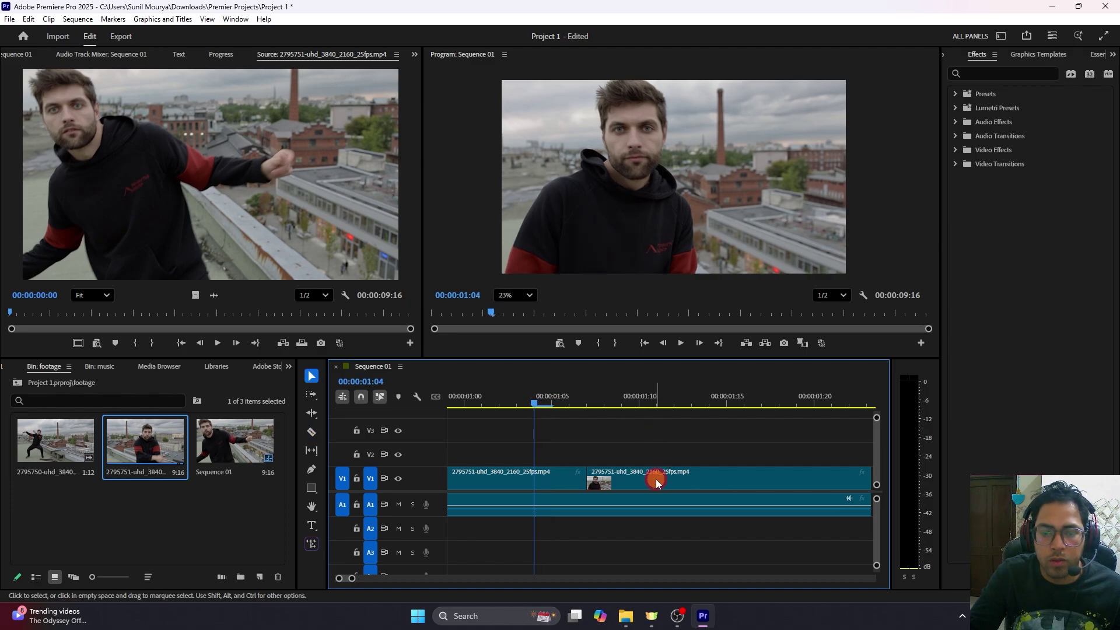
pyautogui.moveTo(656, 481); pyautogui.dragTo(620, 449)
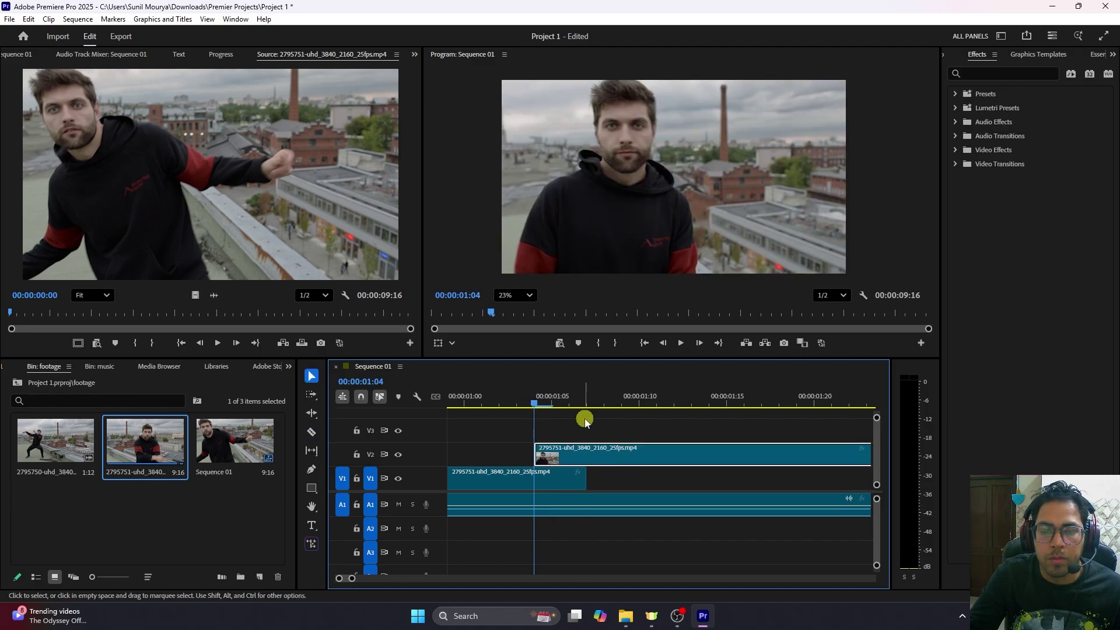
# Use the Razor tool to cut the V2 clip at 00:00:01:24 and at 00:00:03:22
pyautogui.press('space')
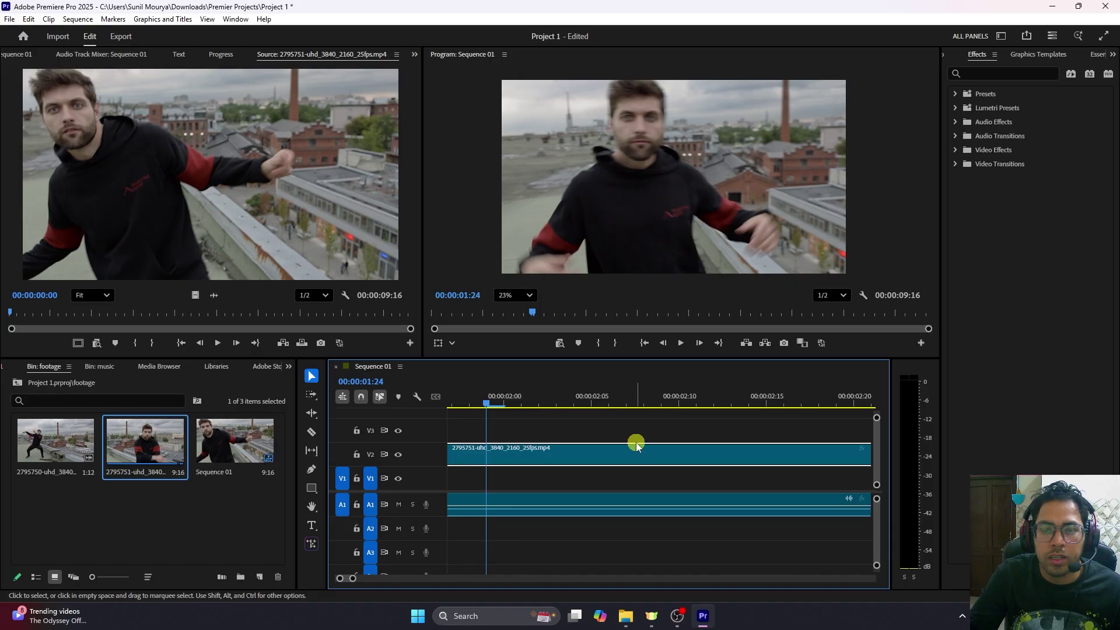
pyautogui.press('-')
pyautogui.press('-')
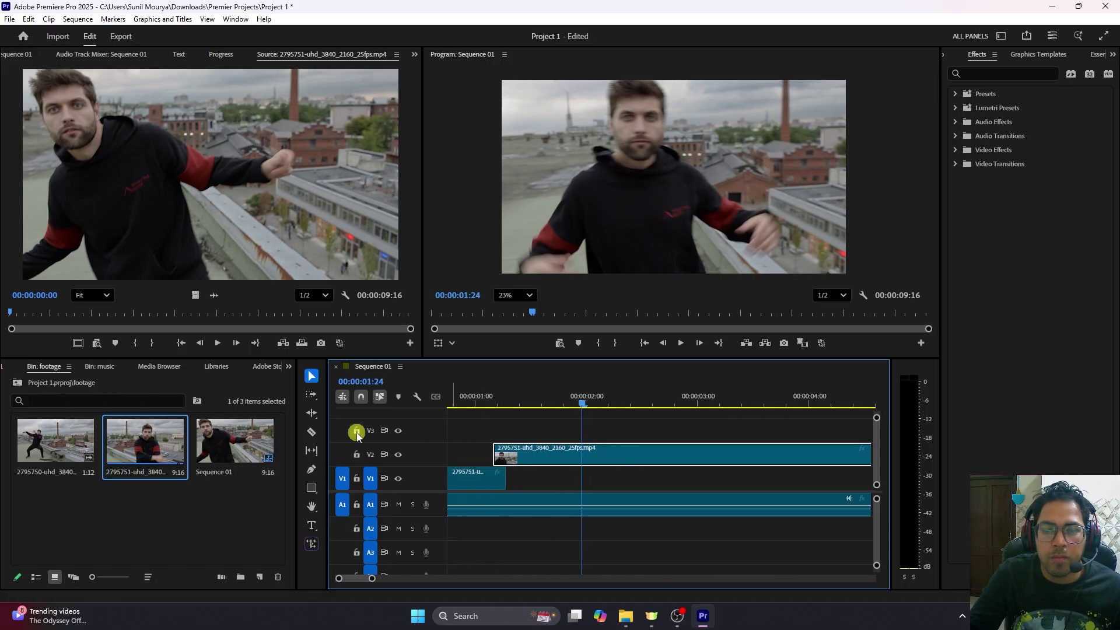
pyautogui.click(312, 431)
pyautogui.click(581, 453)
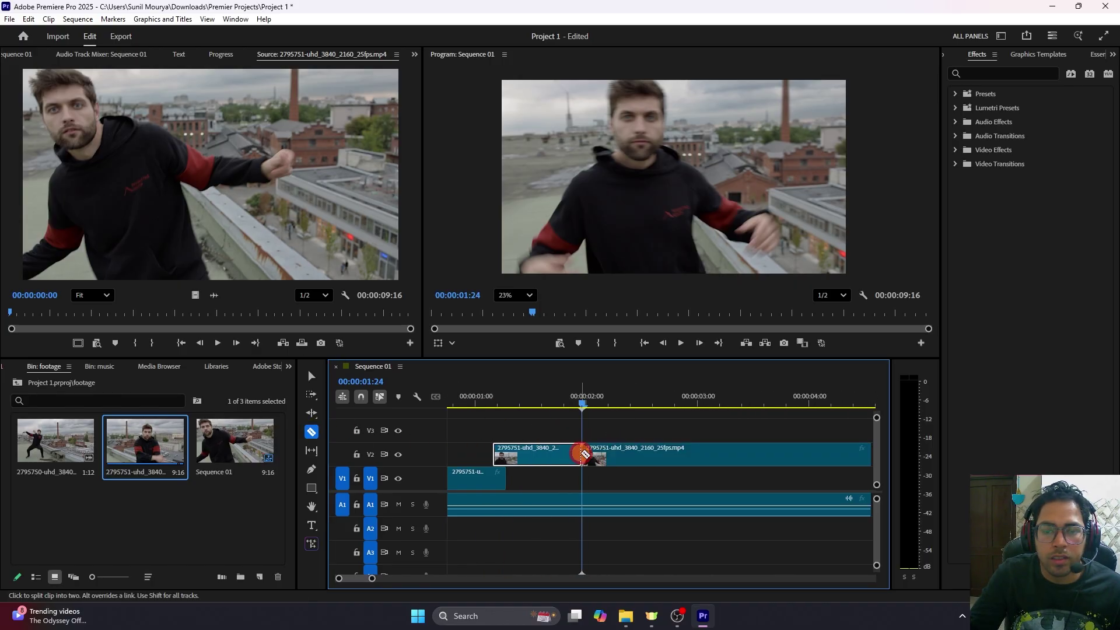
pyautogui.moveTo(585, 401); pyautogui.dragTo(795, 401)
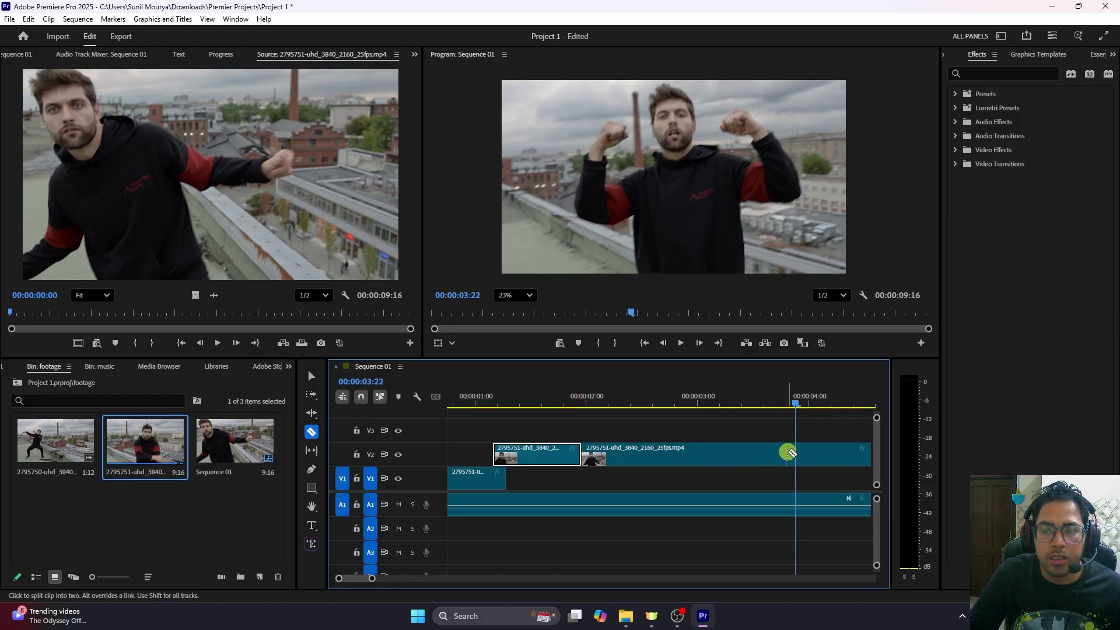
pyautogui.click(795, 453)
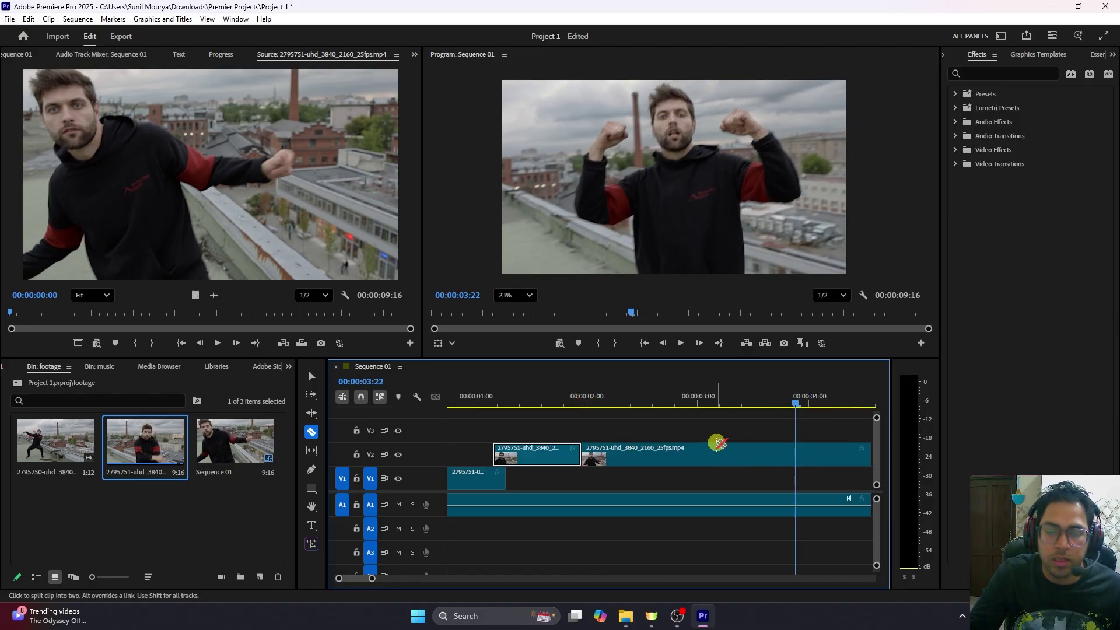
# Undo the cuts and the move back to one uncut clip on V1, and return the playhead to the sequence start
pyautogui.hotkey('ctrl', 'z')
pyautogui.hotkey('ctrl', 'z')
pyautogui.hotkey('ctrl', 'z')
pyautogui.hotkey('ctrl', 'z')
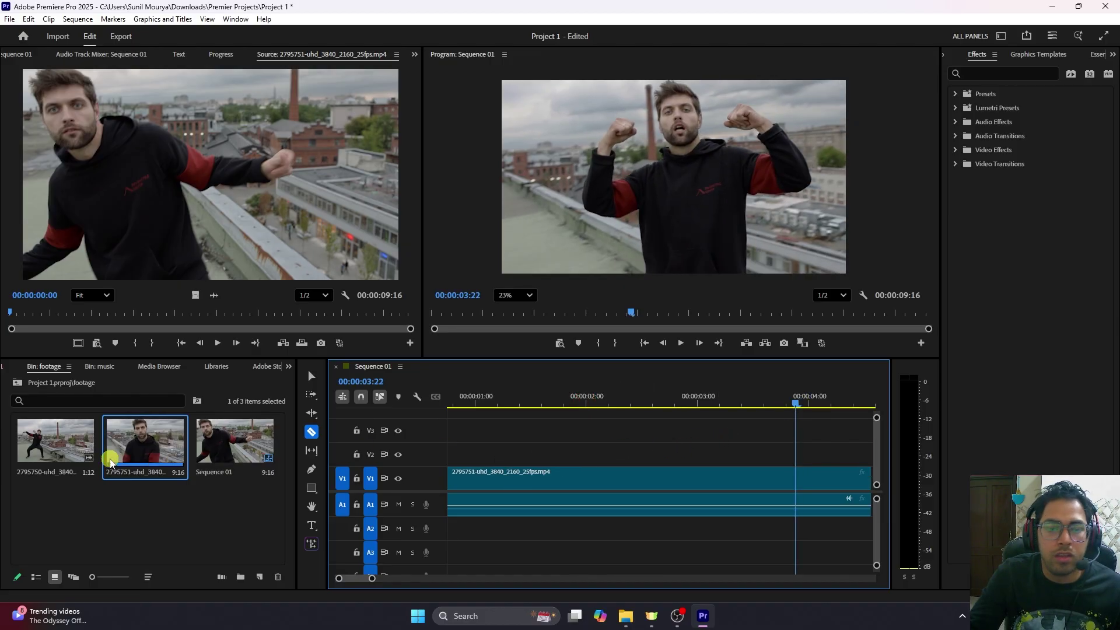
pyautogui.press('v')
pyautogui.press('Home')
pyautogui.press('-')
pyautogui.press('-')
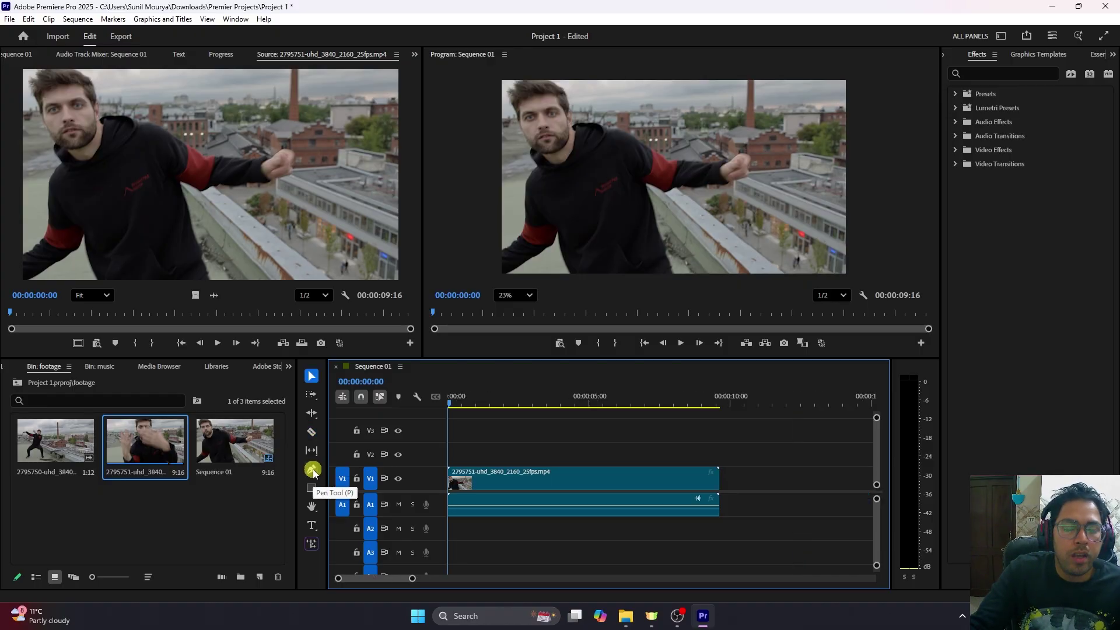
# With the Pen tool, draw a closed four-sided shape over the man's chin and shoulder at 00:00:01:00
pyautogui.click(312, 470)
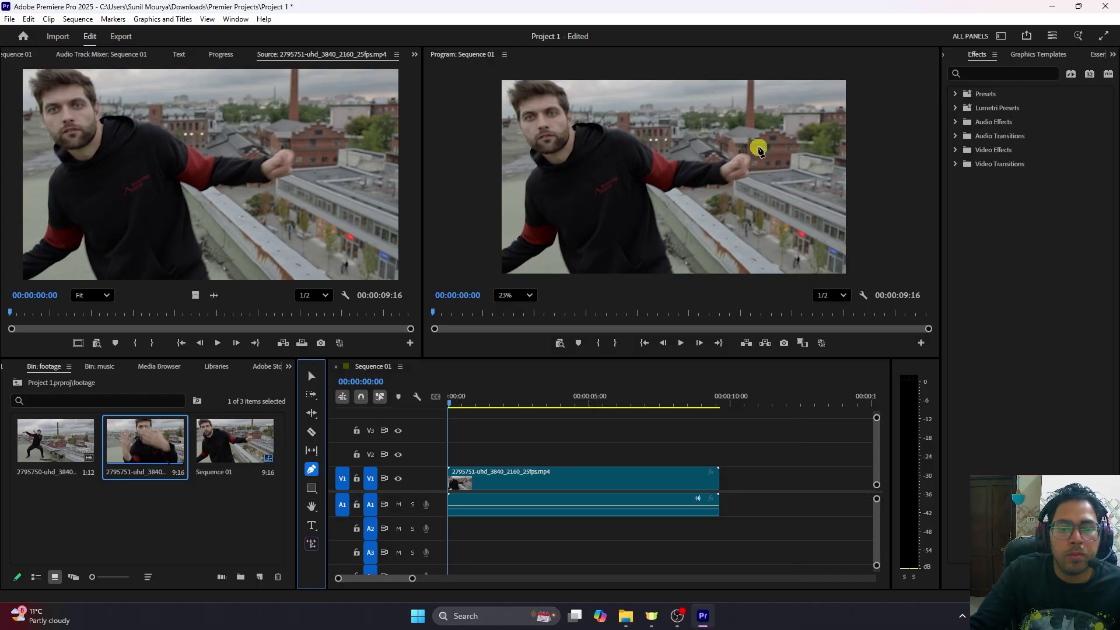
pyautogui.moveTo(504, 403); pyautogui.dragTo(476, 402)
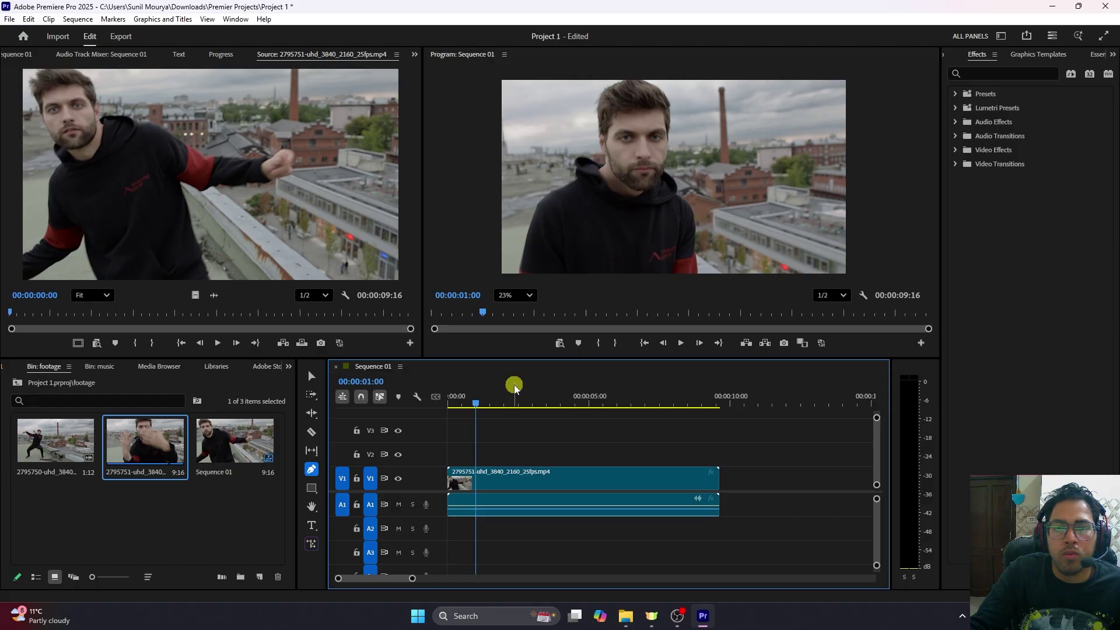
pyautogui.moveTo(622, 192); pyautogui.dragTo(638, 159)
pyautogui.click(696, 139)
pyautogui.moveTo(748, 238); pyautogui.dragTo(717, 210)
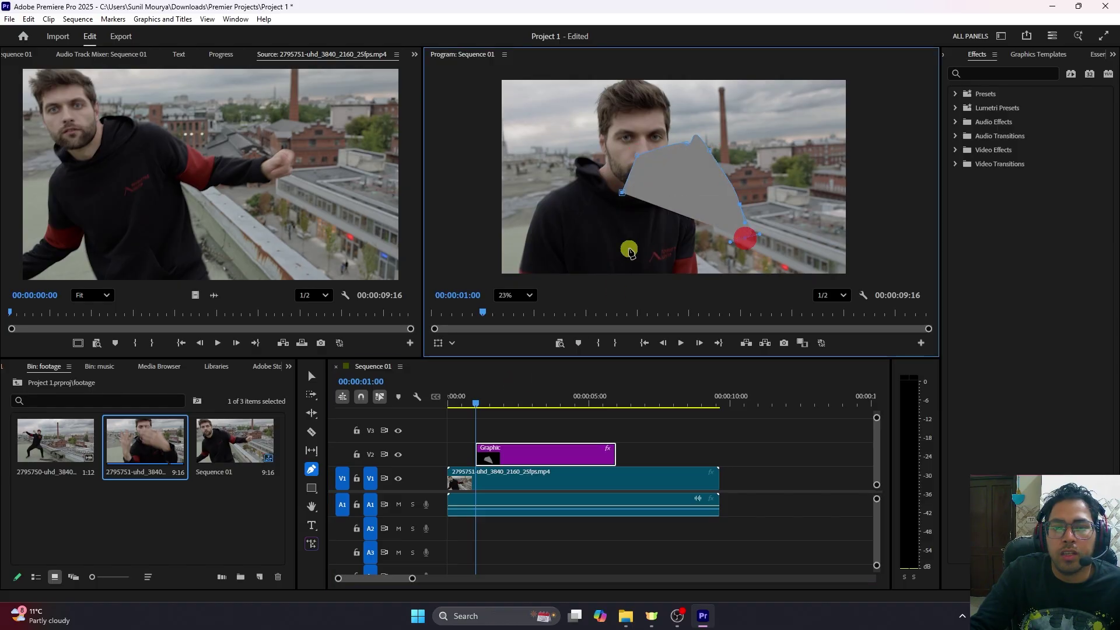
pyautogui.click(622, 194)
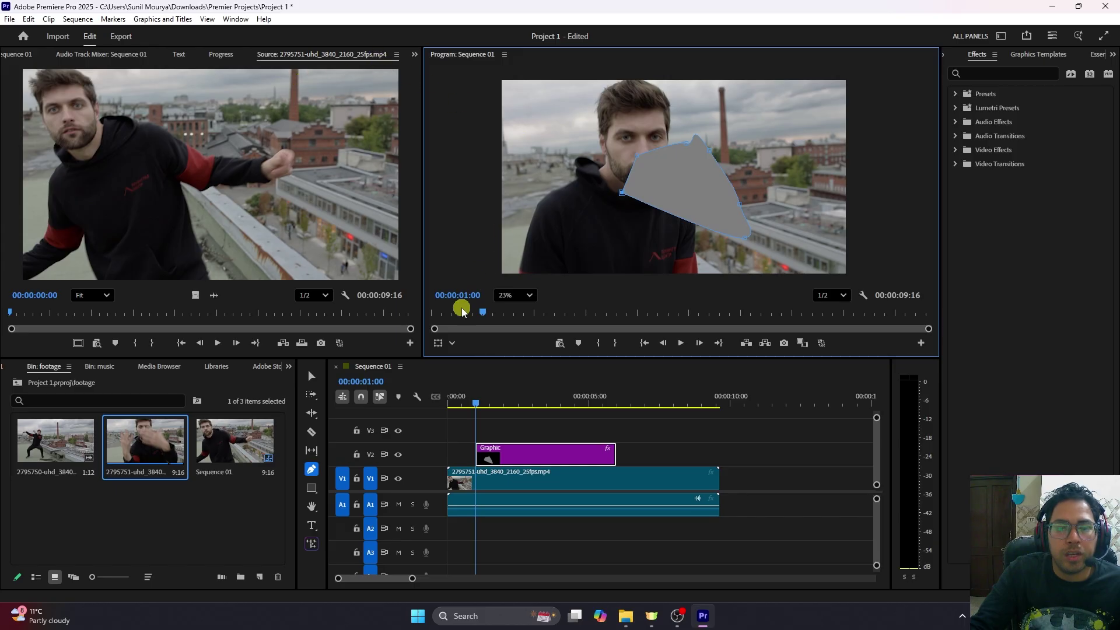
# Move the drawn shape left onto the man's face and chest, and delete the shape
pyautogui.click(311, 376)
pyautogui.click(540, 455)
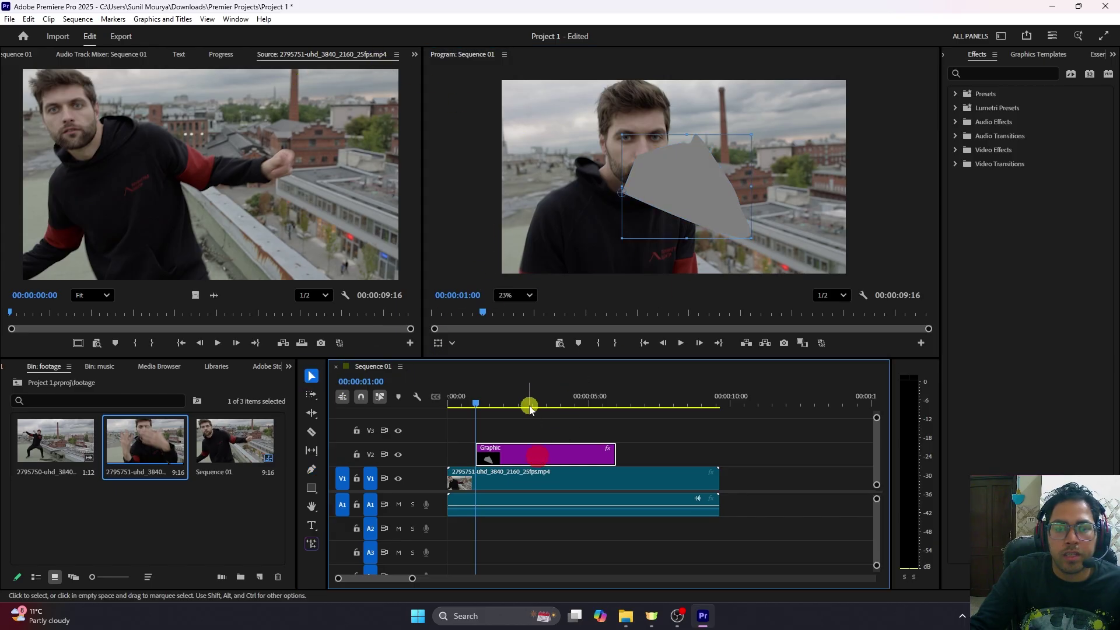
pyautogui.moveTo(699, 201); pyautogui.dragTo(643, 203)
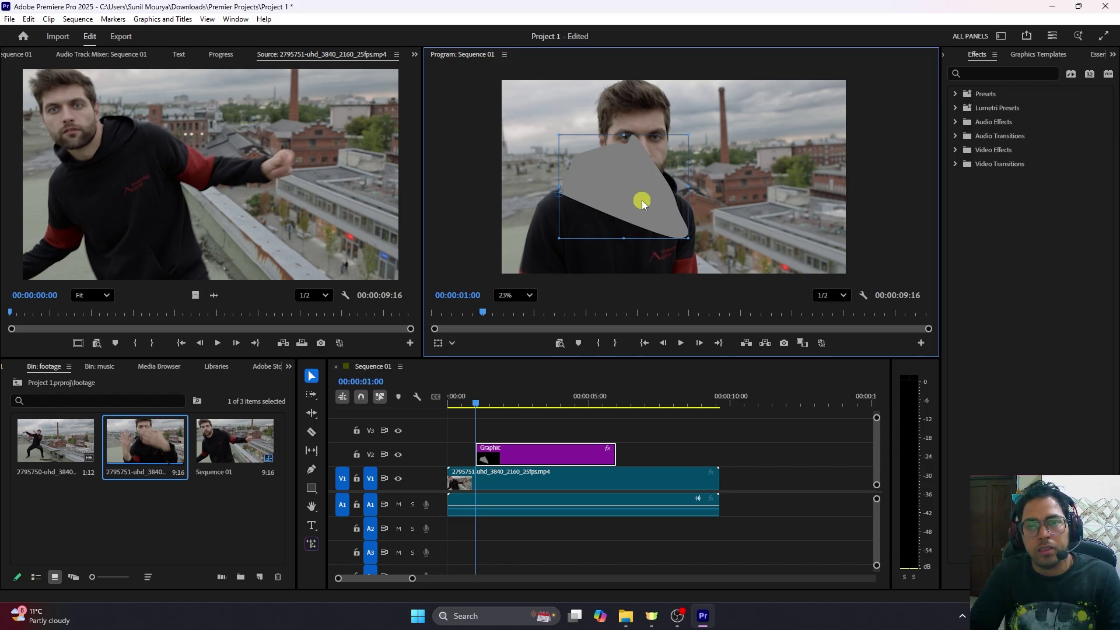
pyautogui.press('Delete')
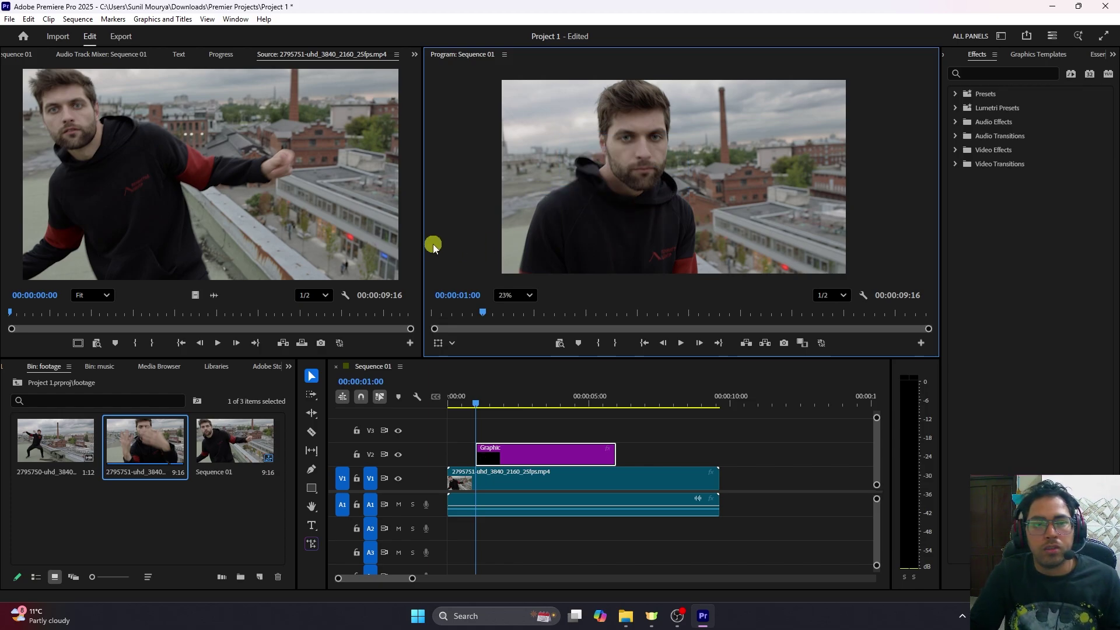
# With the Pen tool, draw a closed shape covering the right third of the frame, with a curved left edge
pyautogui.click(311, 469)
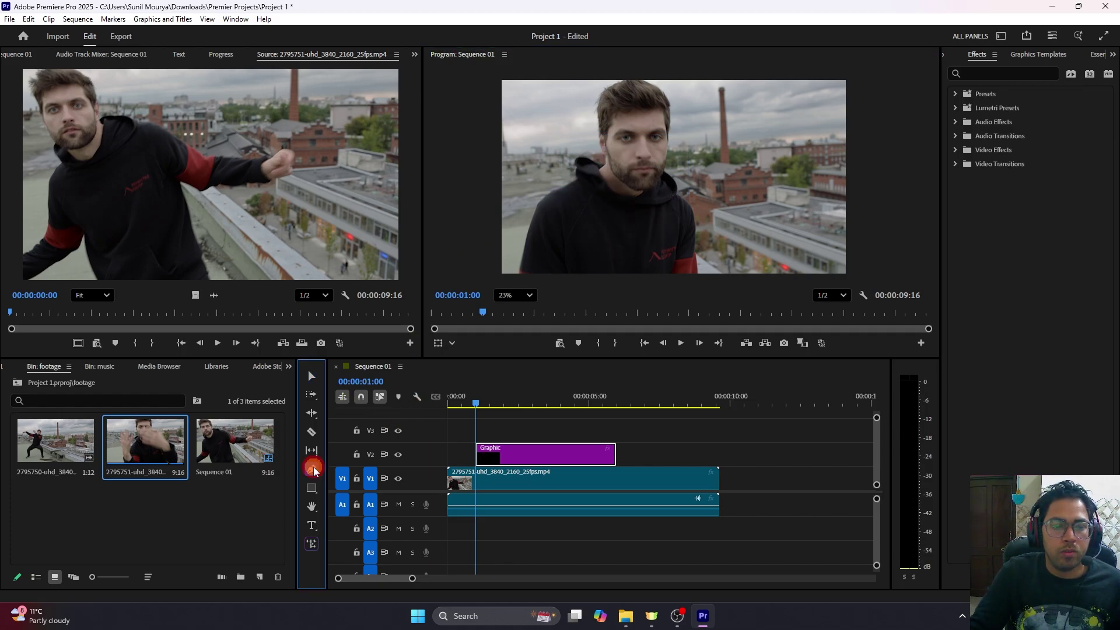
pyautogui.click(737, 82)
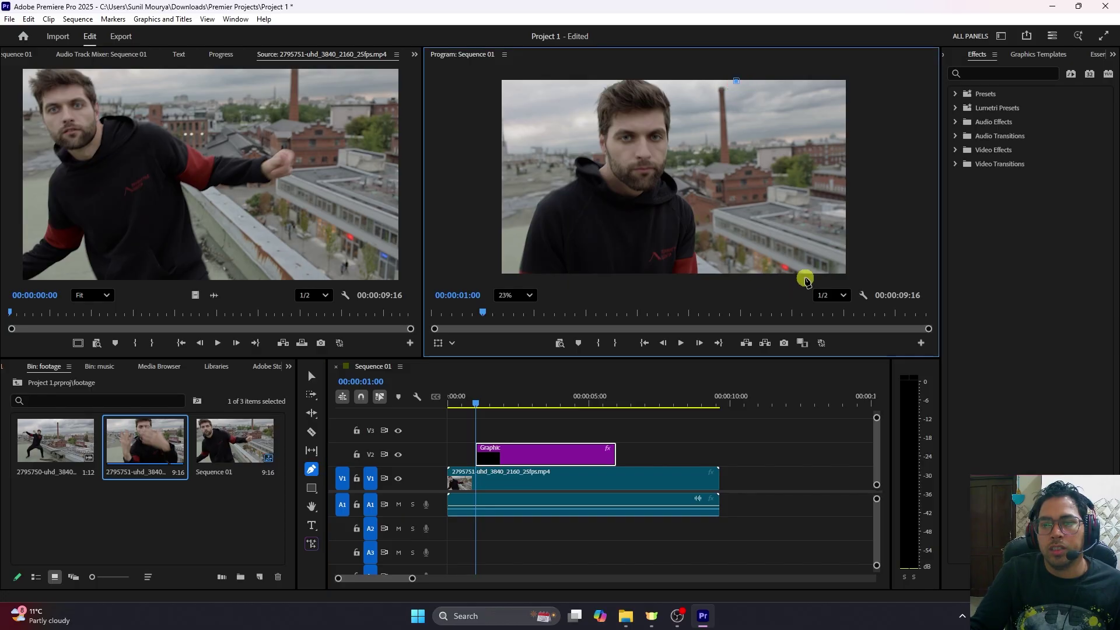
pyautogui.moveTo(805, 279); pyautogui.dragTo(937, 303)
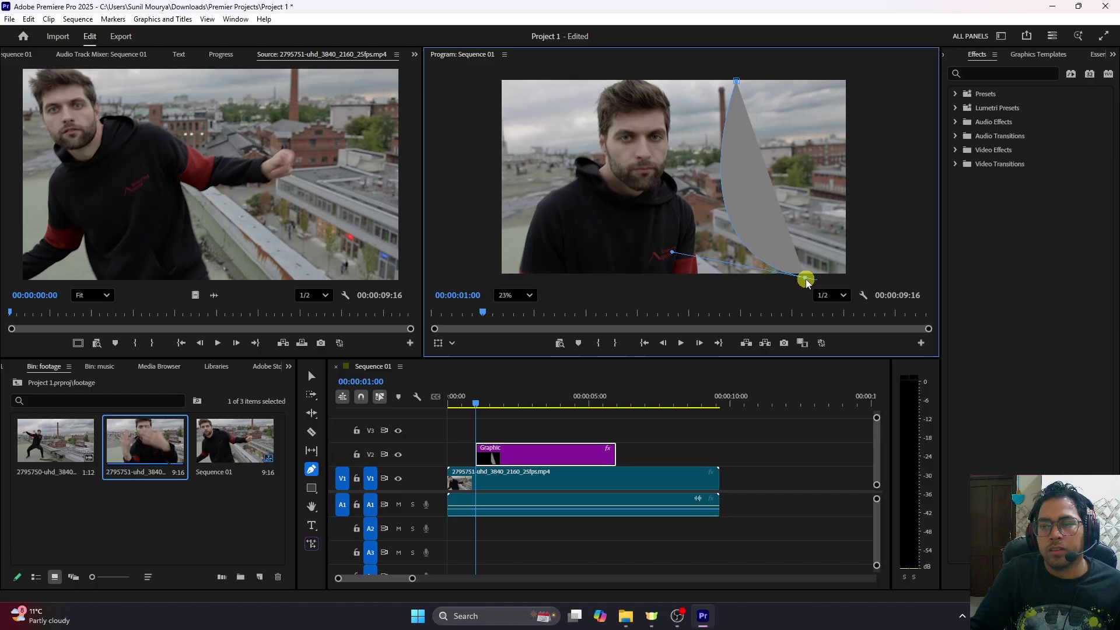
pyautogui.moveTo(805, 278); pyautogui.dragTo(856, 273)
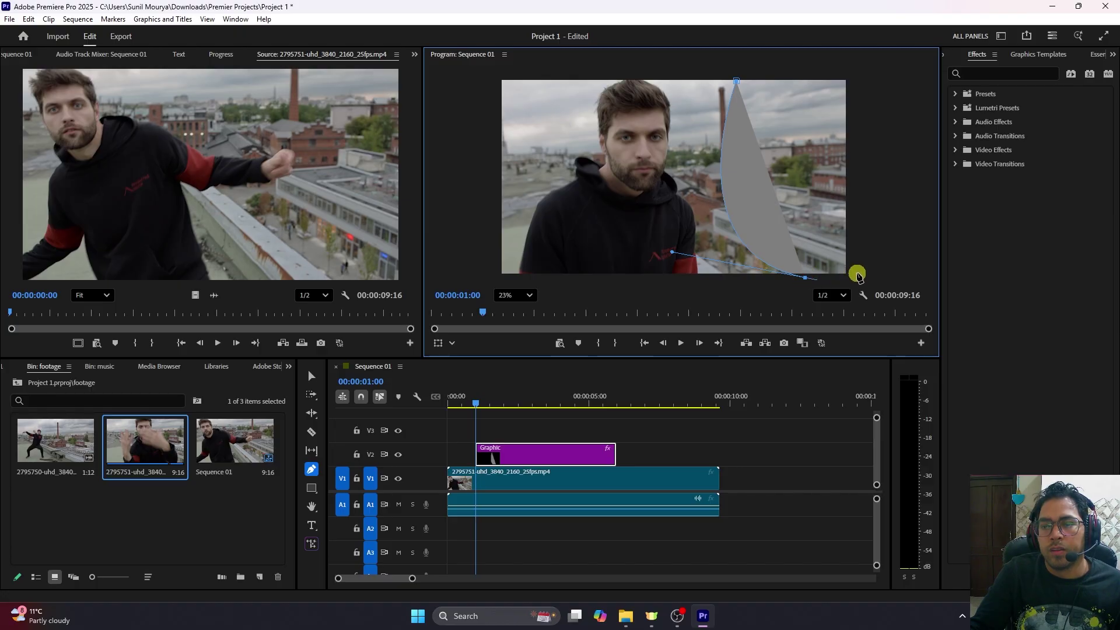
pyautogui.click(858, 75)
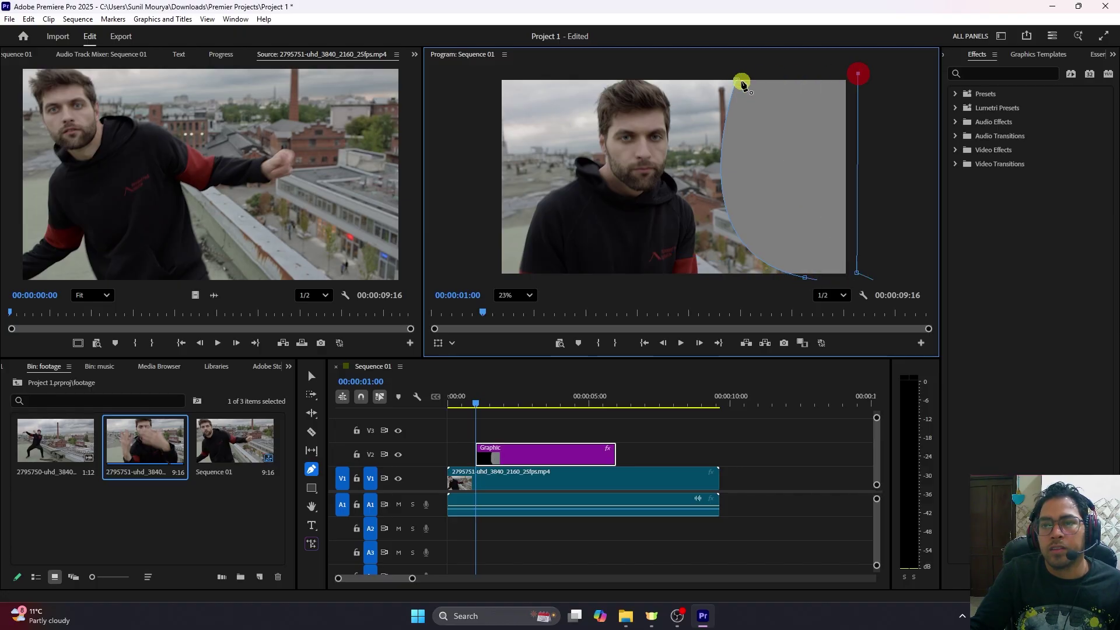
pyautogui.click(737, 80)
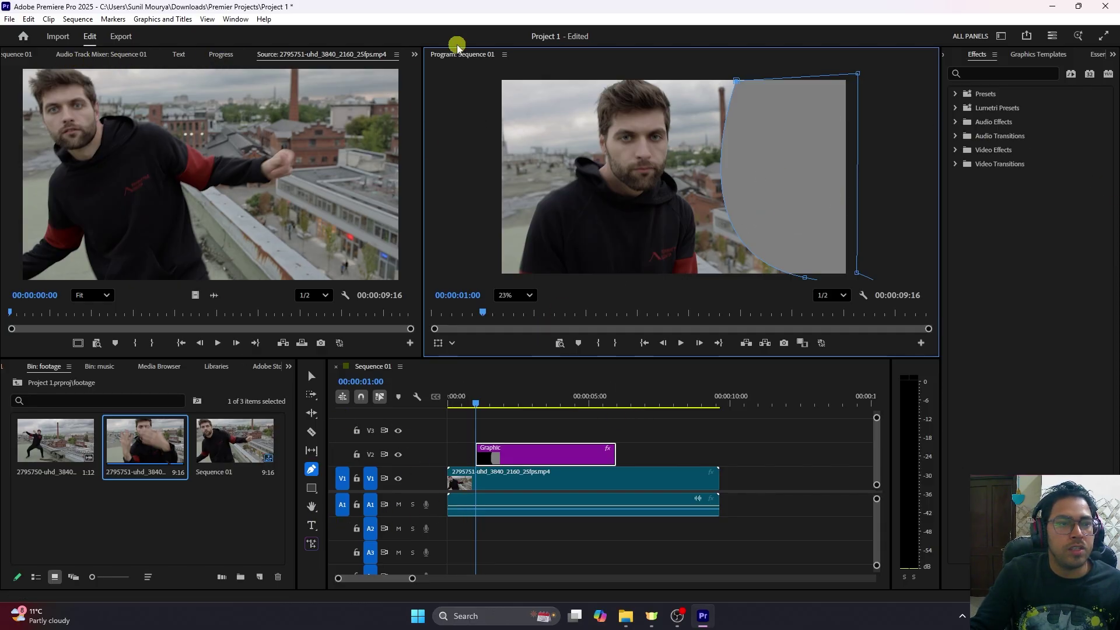
# Set the fill of the curved shape in the Graphic clip to red E92F2F in Effect Controls
pyautogui.click(415, 54)
pyautogui.click(436, 70)
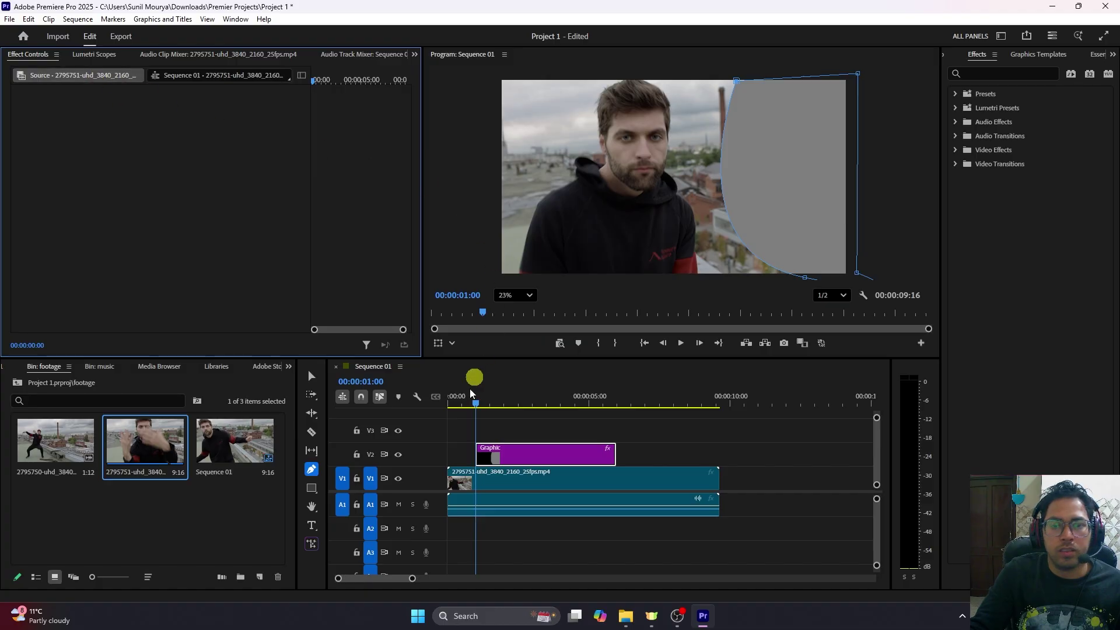
pyautogui.click(520, 455)
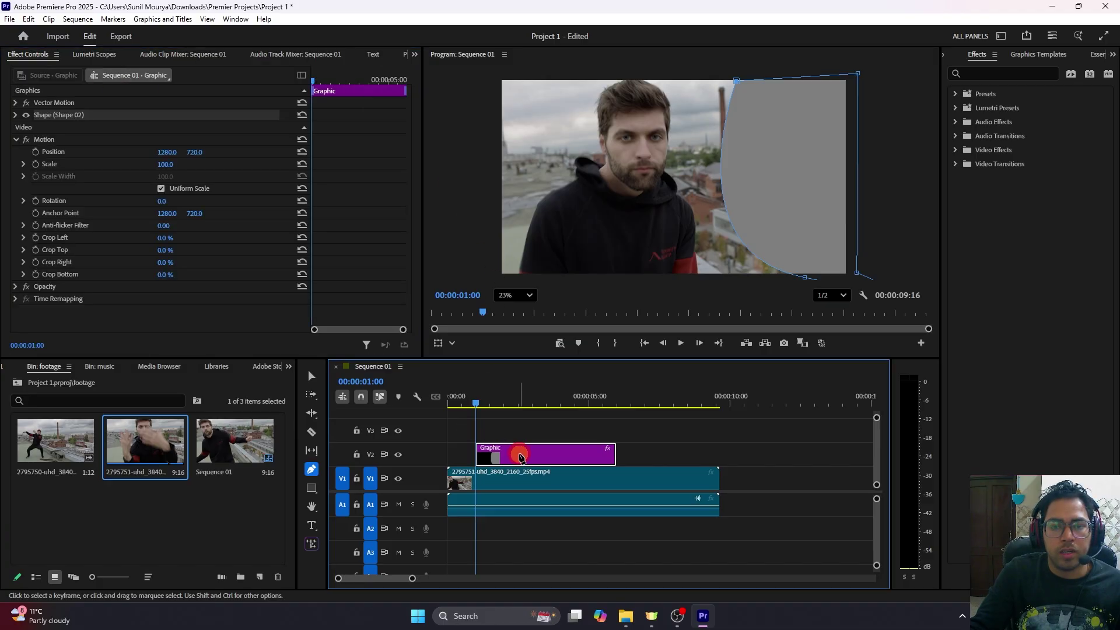
pyautogui.click(15, 116)
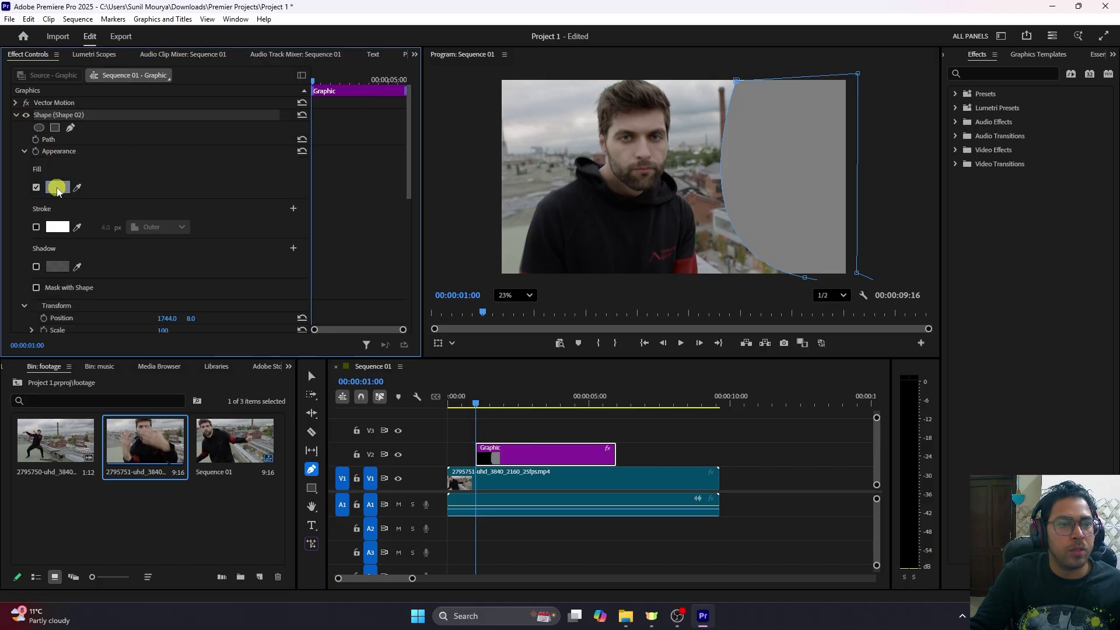
pyautogui.click(60, 188)
pyautogui.click(477, 282)
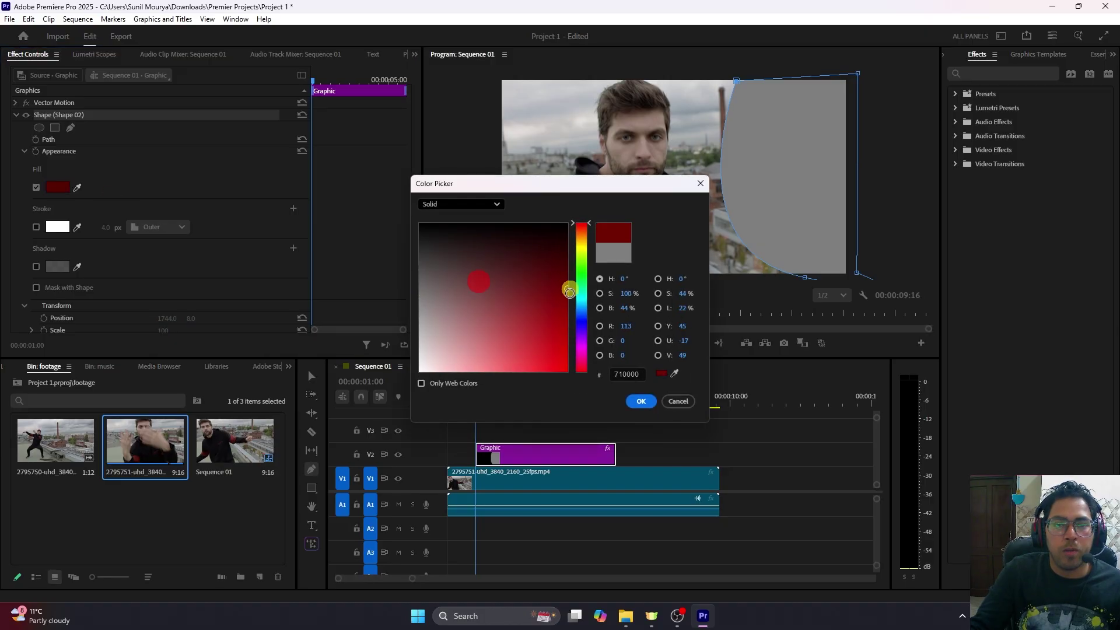
pyautogui.click(638, 402)
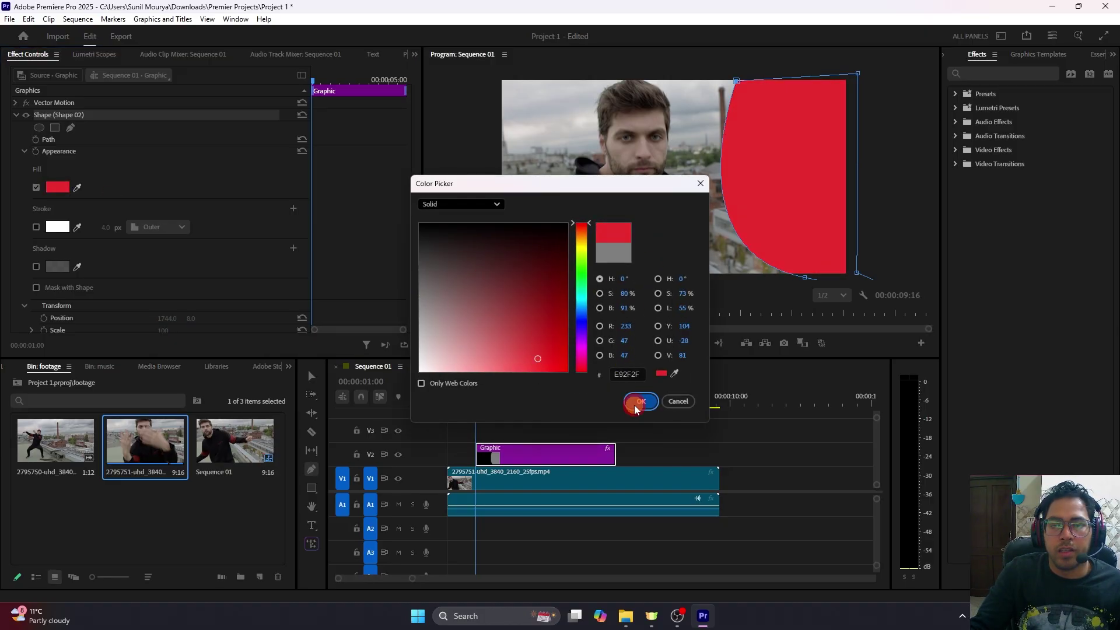
# Shift the red shape slightly right at 00:00:01:00 and back left at 00:00:02:14, to about position 1595.9, 4.0
pyautogui.click(311, 376)
pyautogui.moveTo(791, 220)
pyautogui.mouseDown()
pyautogui.moveTo(770, 218)
pyautogui.moveTo(788, 211)
pyautogui.mouseUp()
pyautogui.click(907, 221)
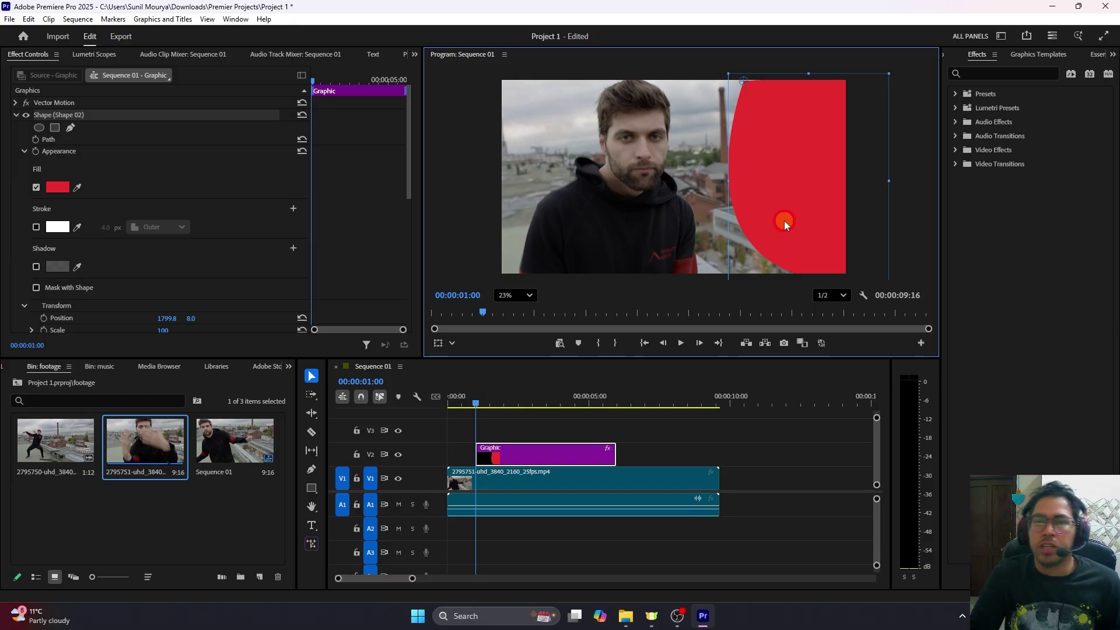
pyautogui.moveTo(498, 403); pyautogui.dragTo(523, 403)
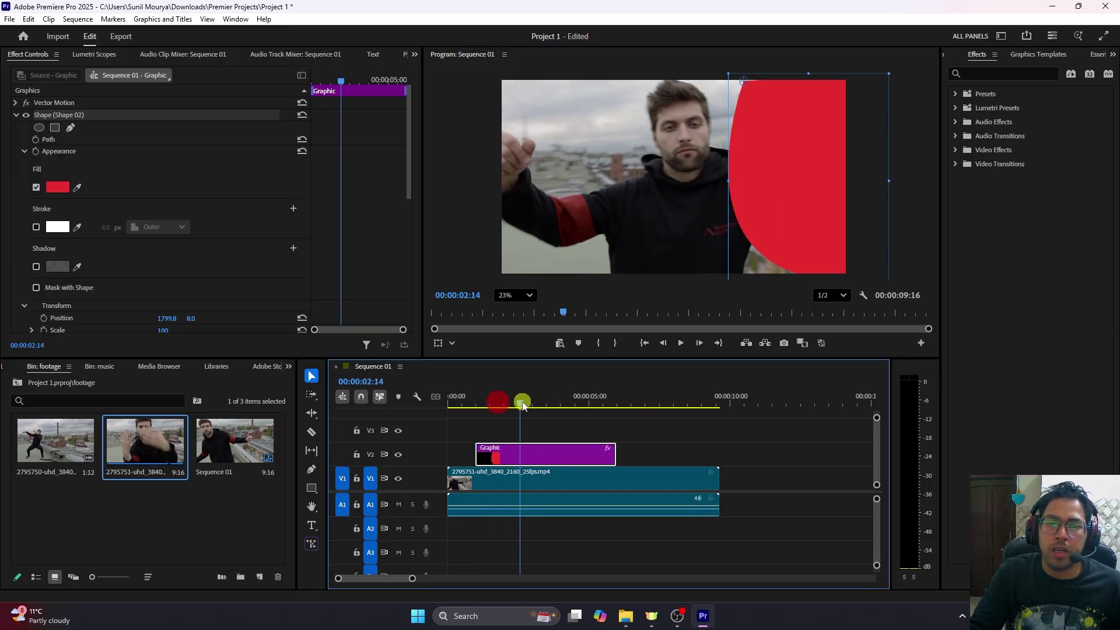
pyautogui.moveTo(778, 162); pyautogui.dragTo(751, 163)
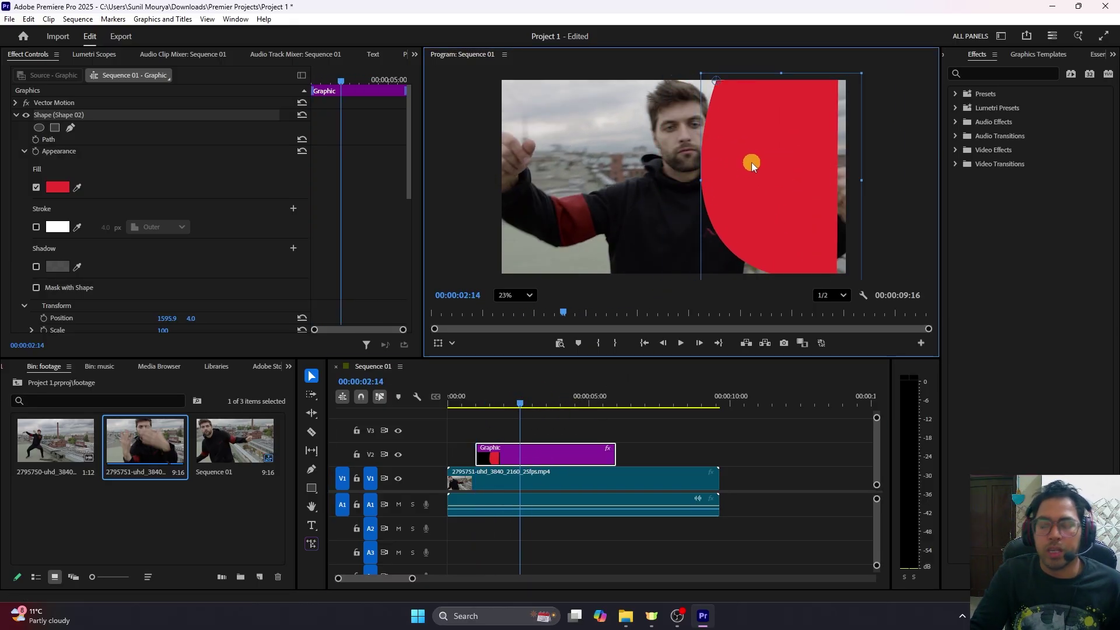
# Delete the red shape and remove the Graphic clip from V2
pyautogui.press('Delete')
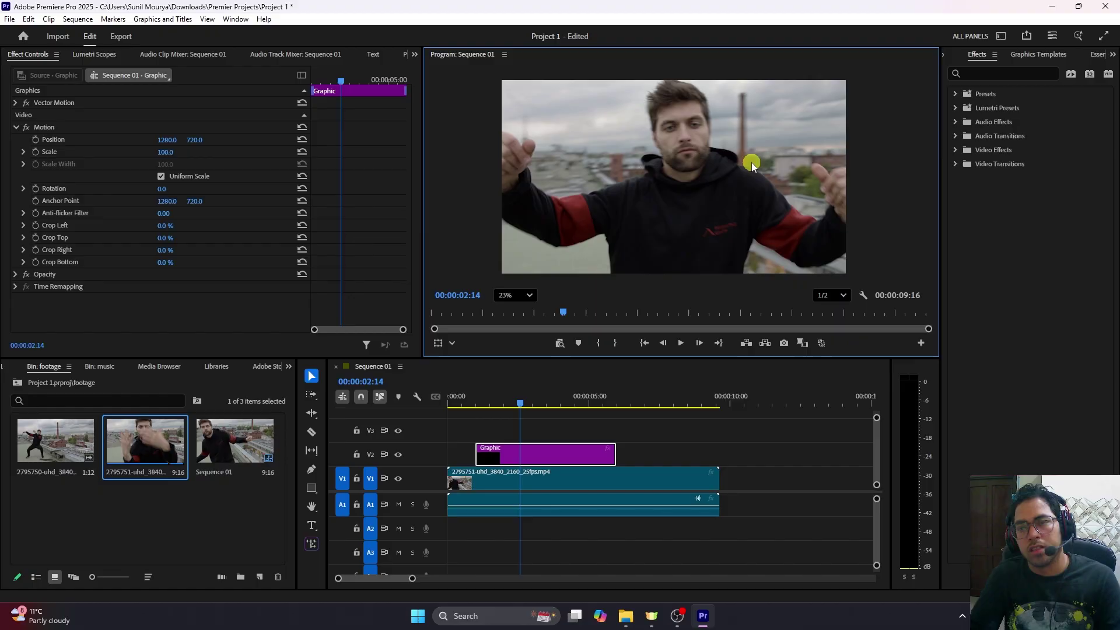
pyautogui.click(591, 446)
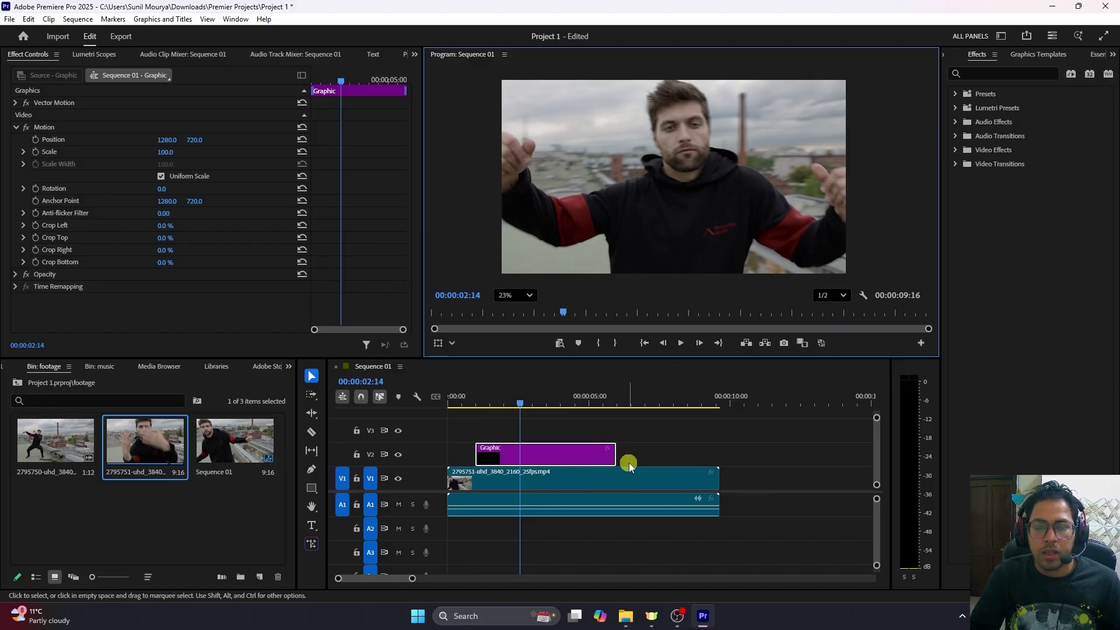
pyautogui.click(557, 462)
pyautogui.click(557, 462)
pyautogui.press('Delete')
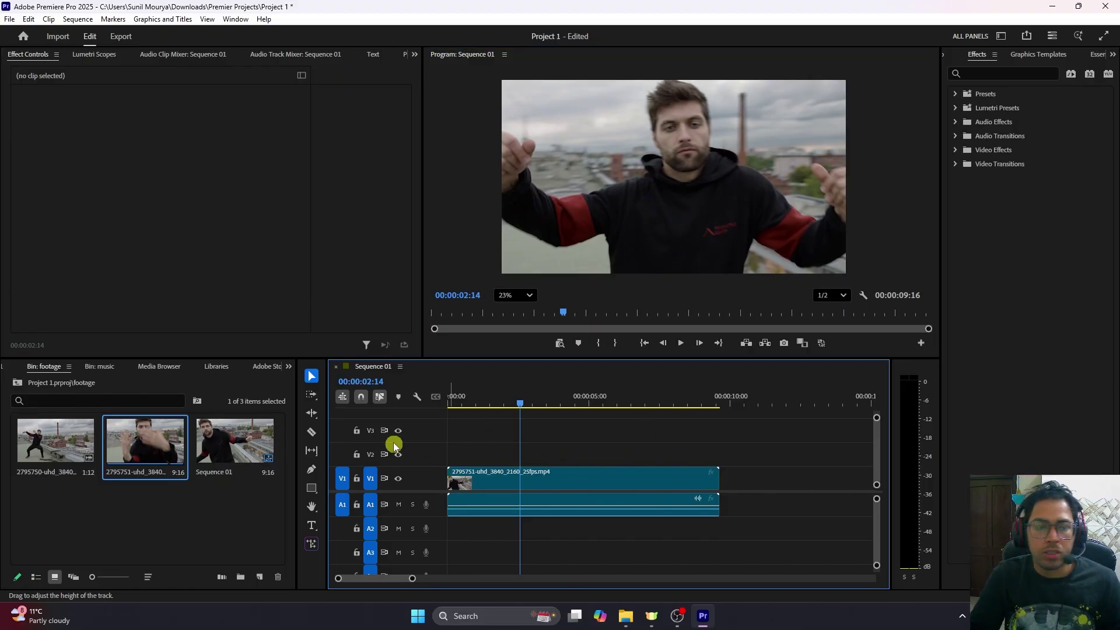
# At 00:00:02:12, draw a wide, flat rectangle across the upper part of the frame with the Rectangle tool
pyautogui.moveTo(524, 401); pyautogui.dragTo(518, 403)
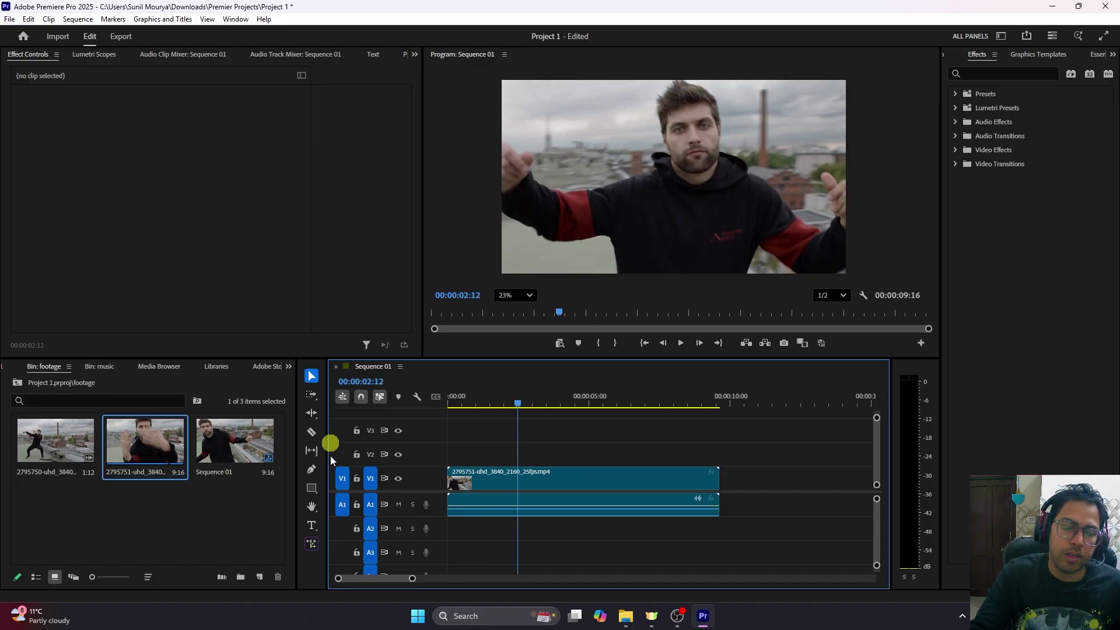
pyautogui.click(313, 490)
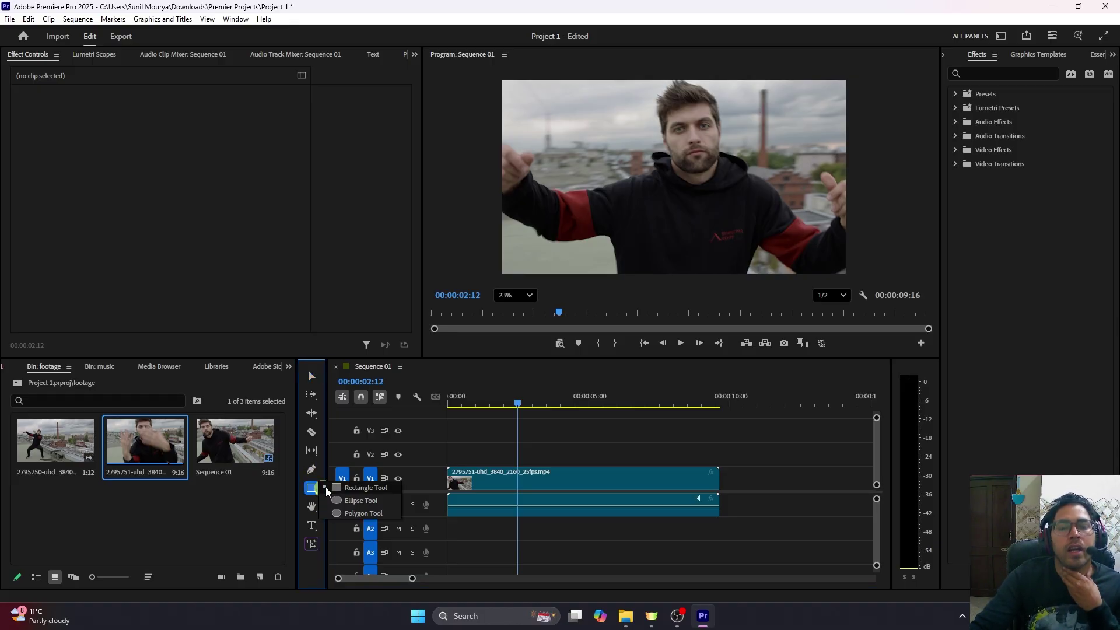
pyautogui.click(348, 490)
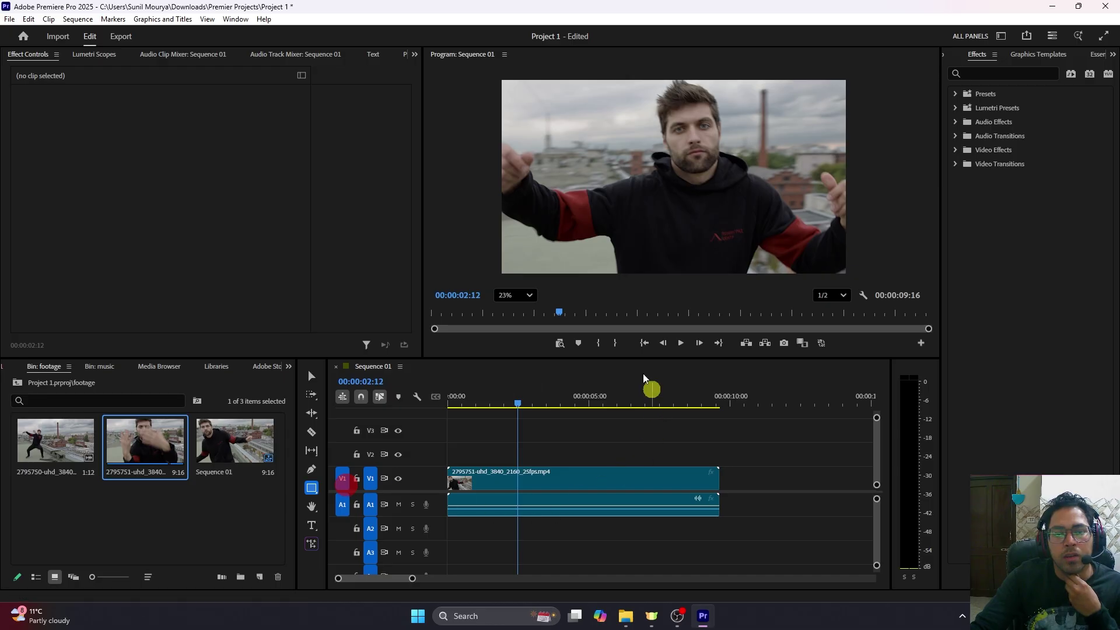
pyautogui.moveTo(541, 101)
pyautogui.mouseDown()
pyautogui.moveTo(694, 153)
pyautogui.moveTo(734, 133)
pyautogui.mouseUp()
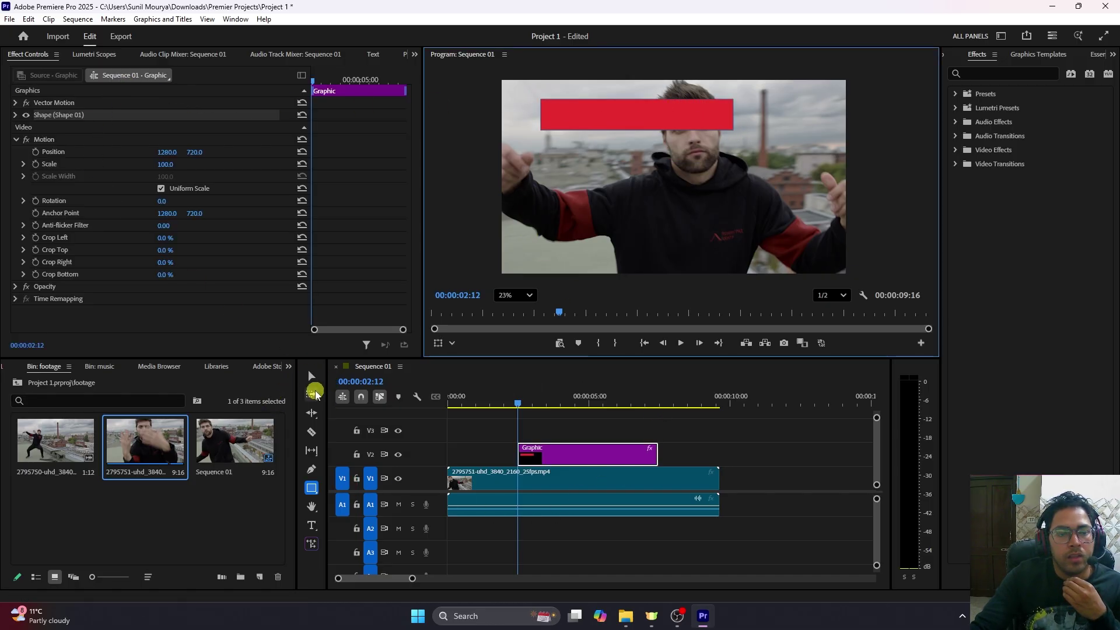
# Move the red rectangle to the lower-left corner of the frame so it slightly overhangs the left edge
pyautogui.click(313, 379)
pyautogui.moveTo(721, 124); pyautogui.dragTo(647, 264)
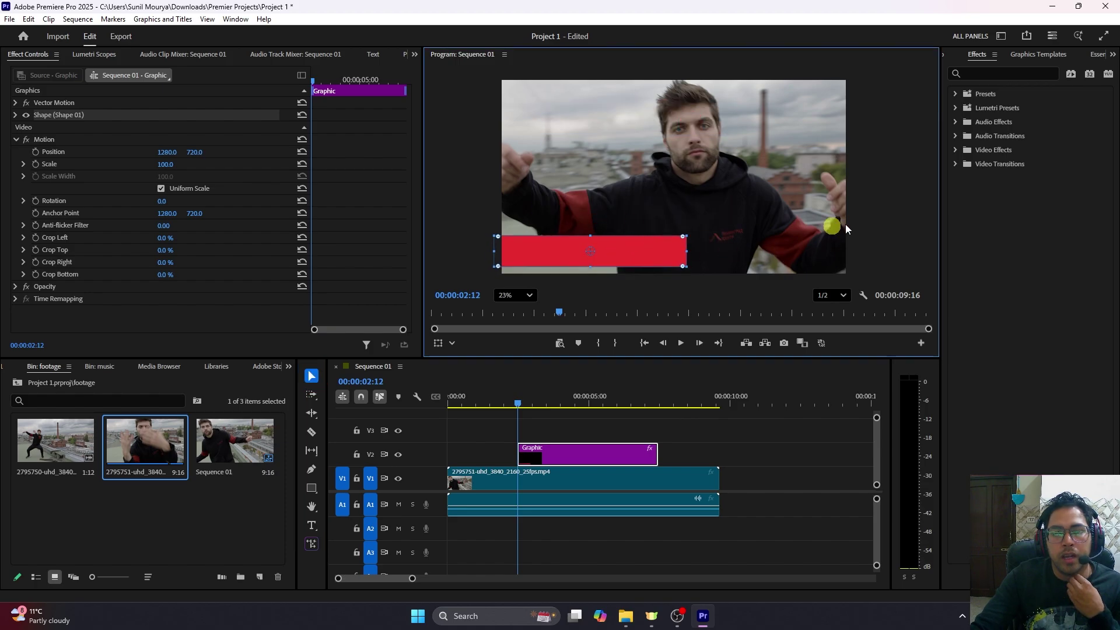
pyautogui.click(890, 238)
pyautogui.click(631, 259)
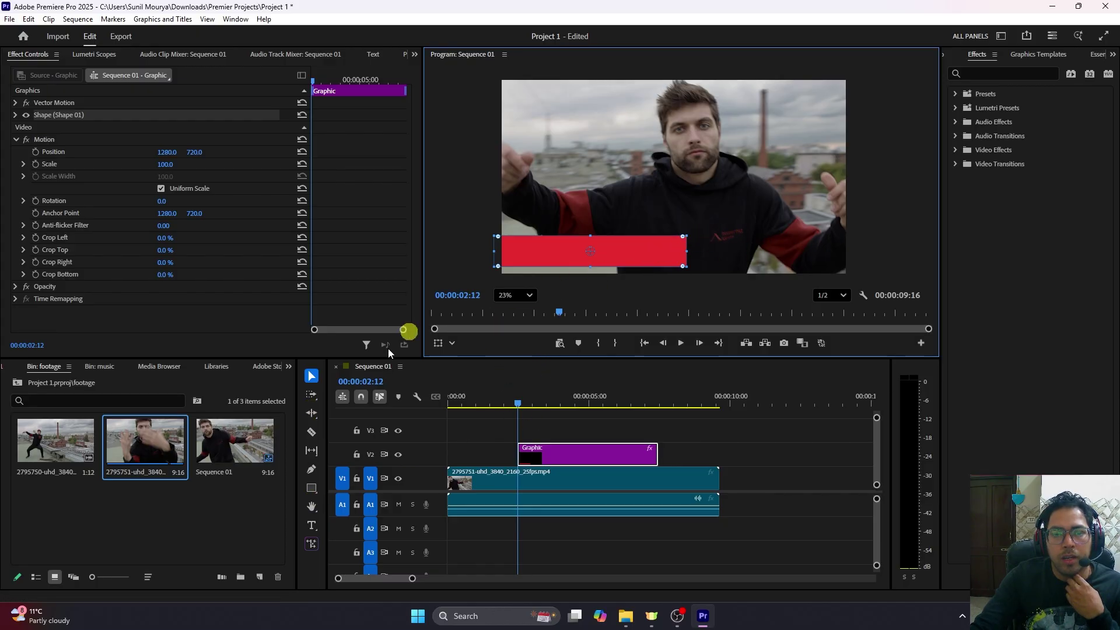
# Add the text "Dancer" over the red bar in the same graphic clip with the Type tool
pyautogui.click(311, 524)
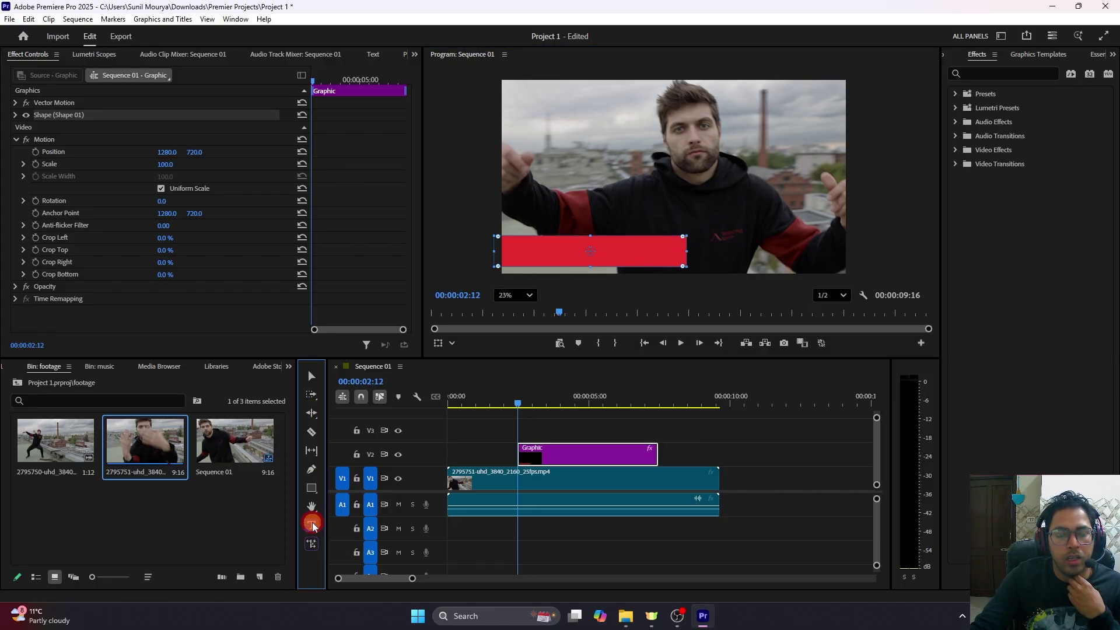
pyautogui.click(564, 251)
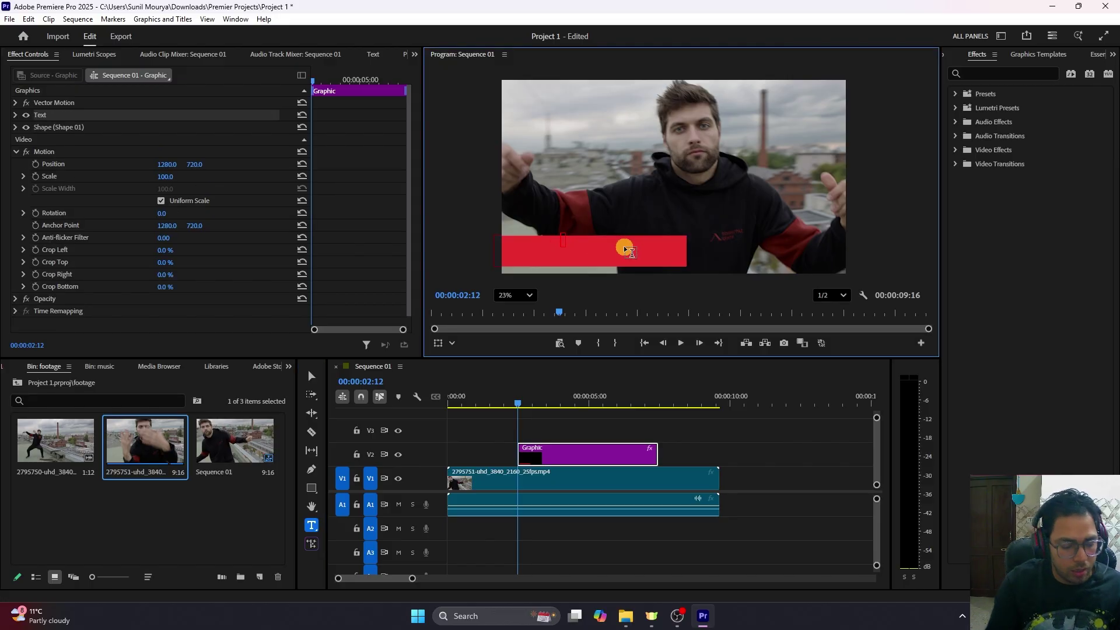
pyautogui.write('Dan')
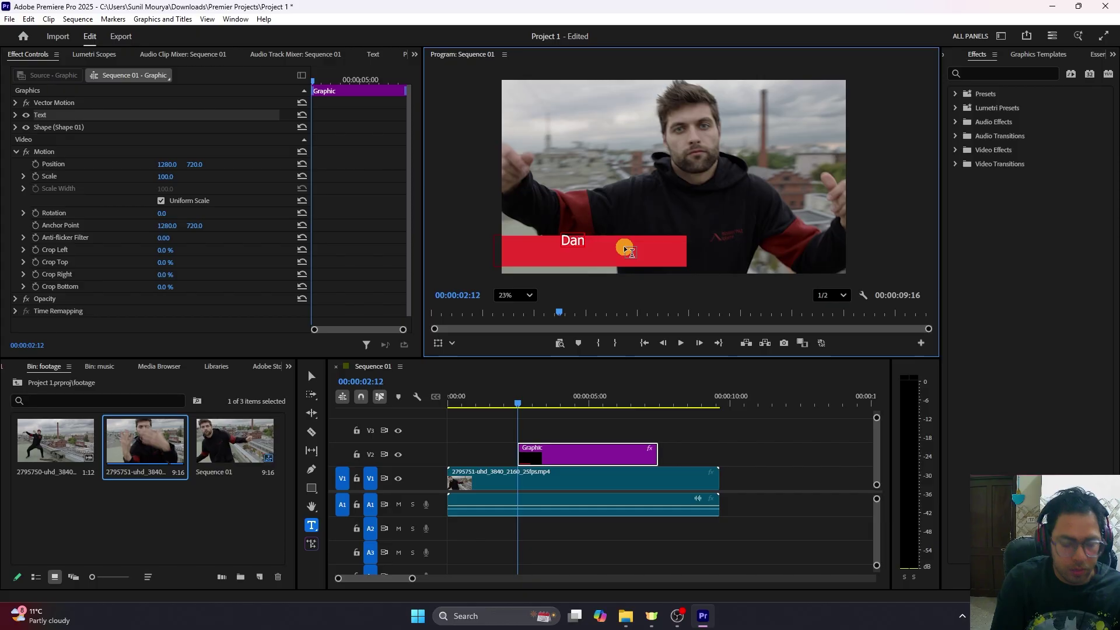
pyautogui.write('vcer')
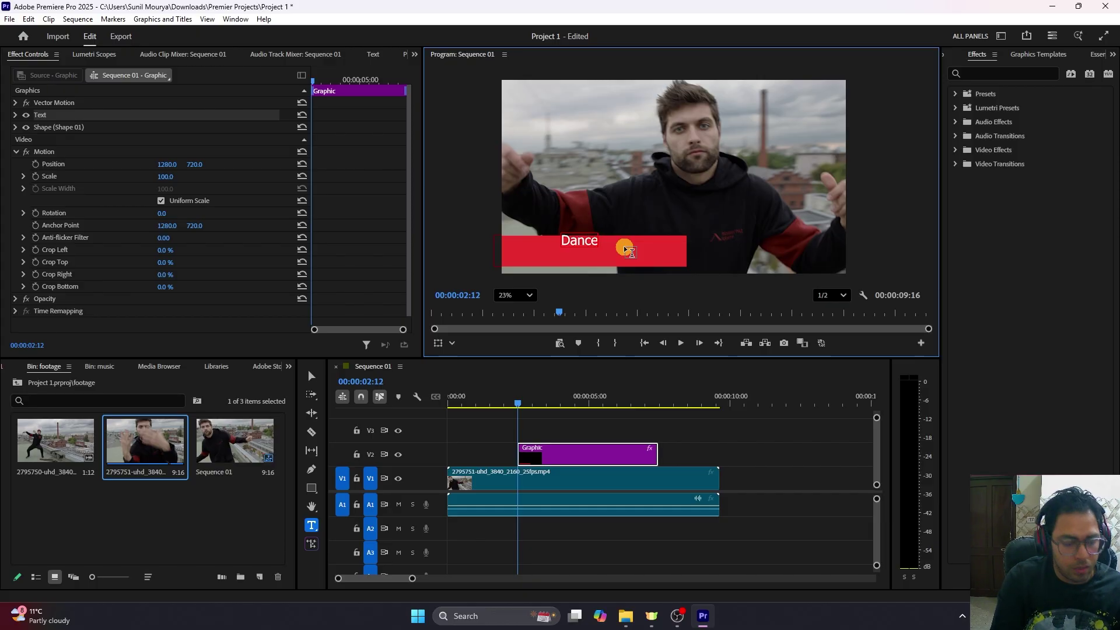
# Try to change the Dancer text's font size in its source text properties, first to 217 and then to 117
pyautogui.click(15, 115)
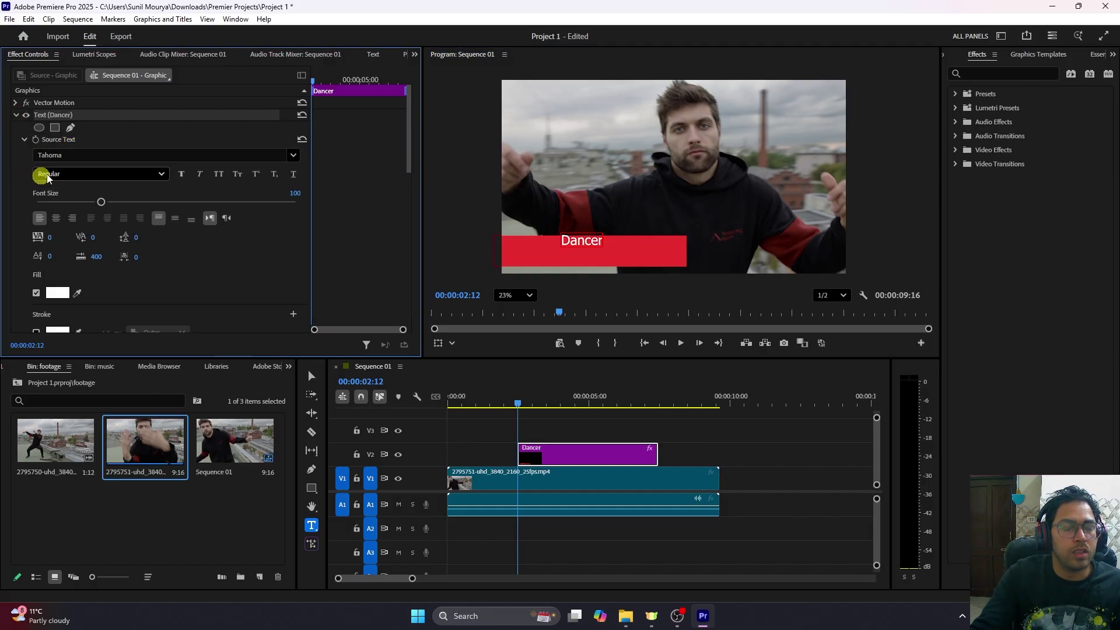
pyautogui.moveTo(100, 201); pyautogui.dragTo(177, 201)
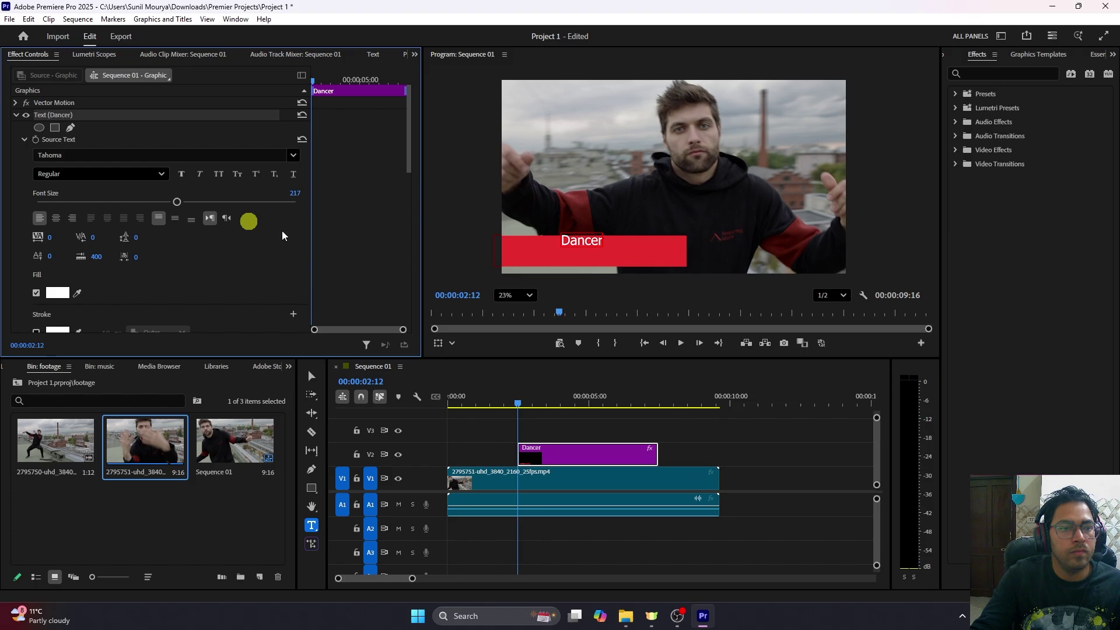
pyautogui.moveTo(293, 194); pyautogui.dragTo(232, 190)
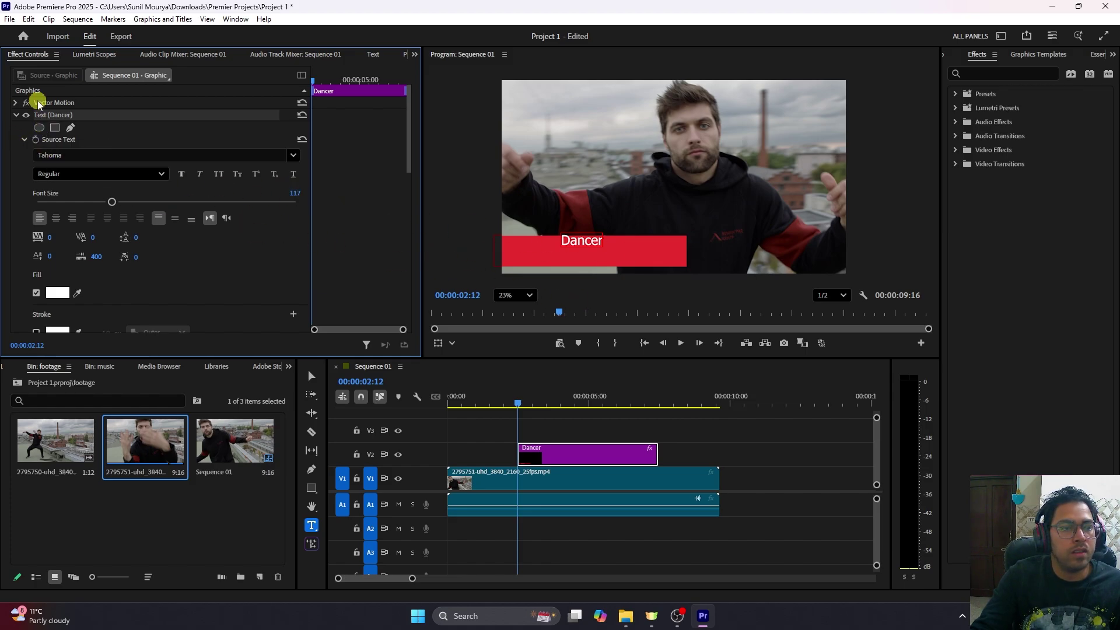
# At 00:00:04:01, reposition the Dancer text inside the left end of the red bar
pyautogui.click(313, 376)
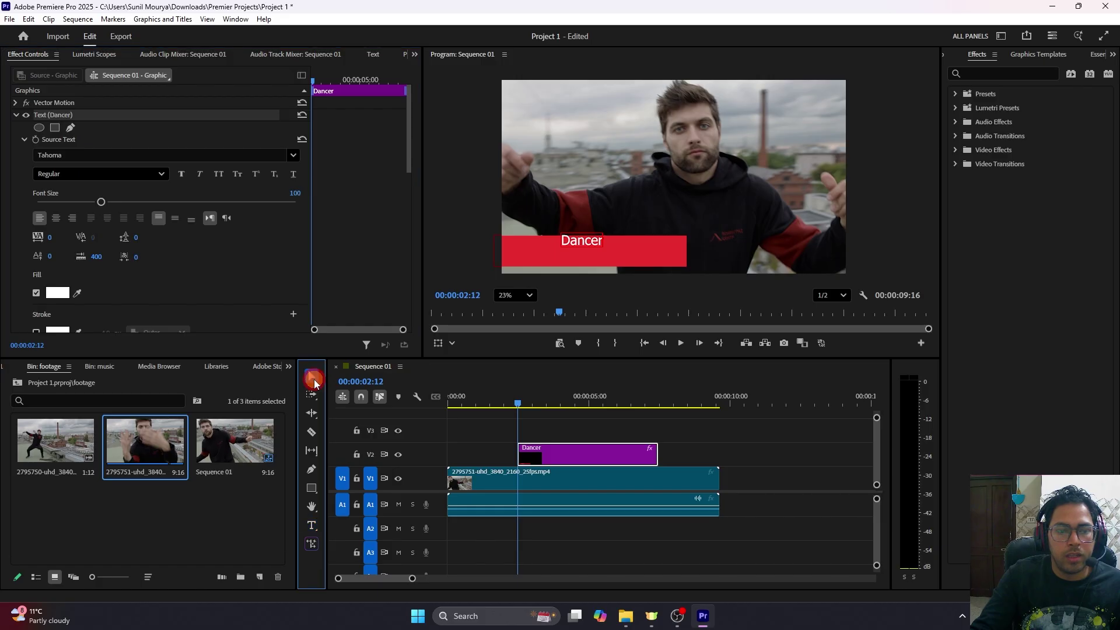
pyautogui.moveTo(518, 403); pyautogui.dragTo(562, 403)
pyautogui.moveTo(588, 243); pyautogui.dragTo(542, 256)
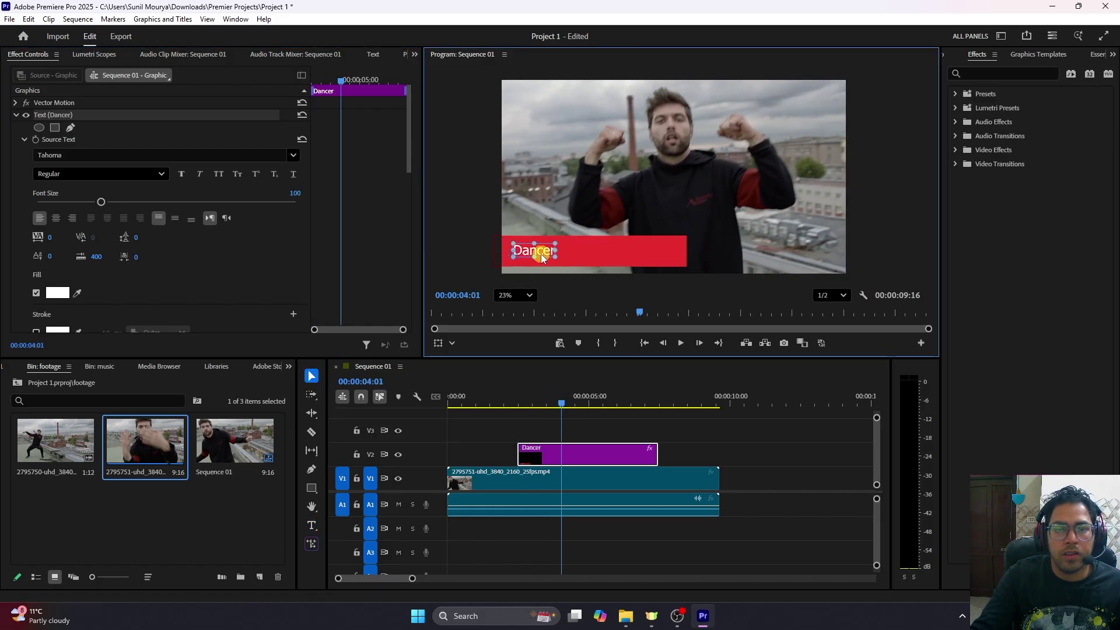
# Set the Dancer text's font size to 162, nudge it right, and shift the red bar left beneath it
pyautogui.moveTo(113, 201); pyautogui.dragTo(141, 201)
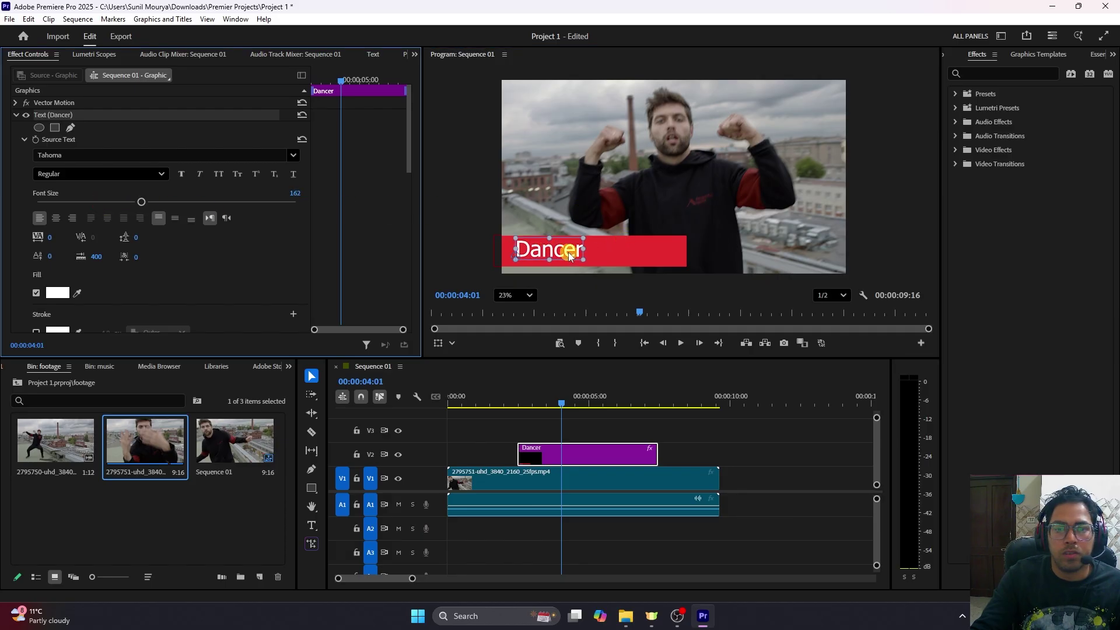
pyautogui.moveTo(570, 257); pyautogui.dragTo(585, 256)
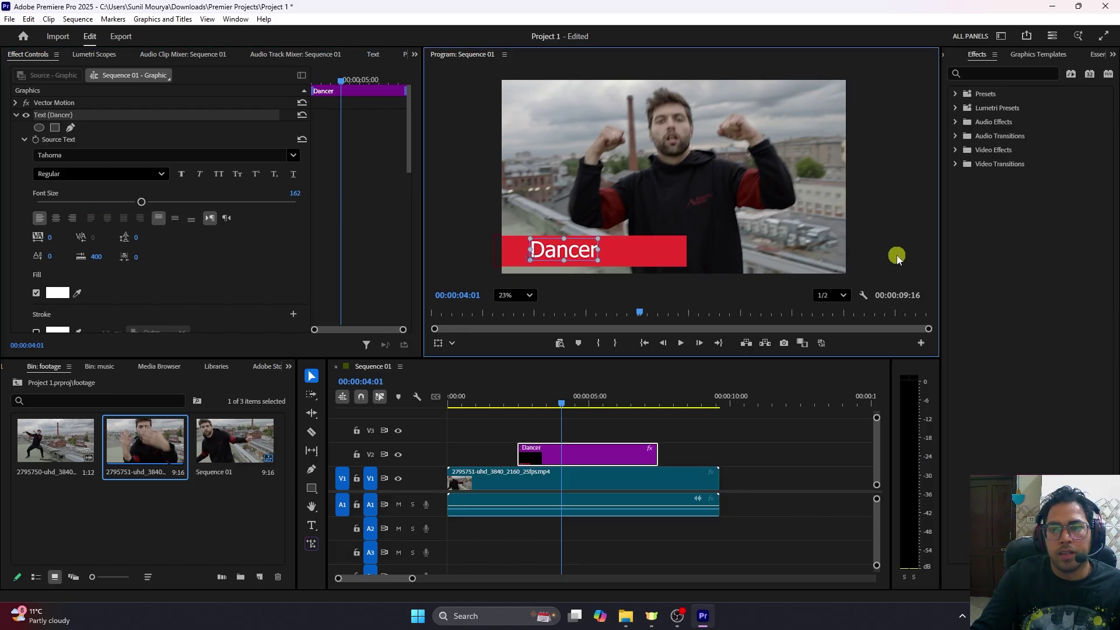
pyautogui.moveTo(652, 259); pyautogui.dragTo(601, 258)
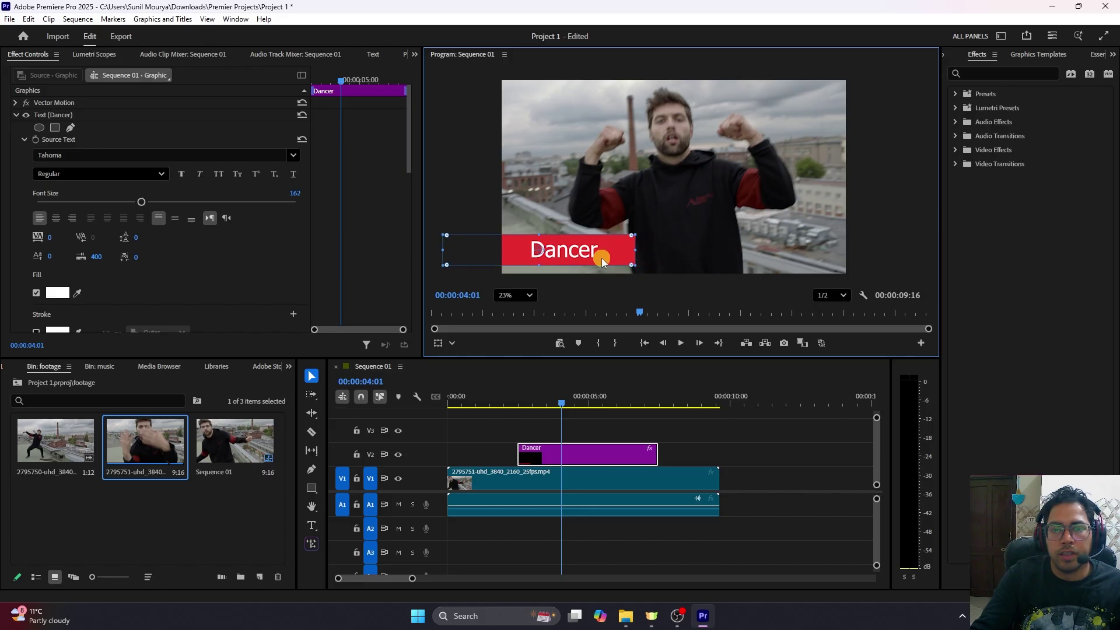
# Play the sequence from the start to about 00:00:05:04 to preview the Dancer title
pyautogui.moveTo(562, 404); pyautogui.dragTo(438, 409)
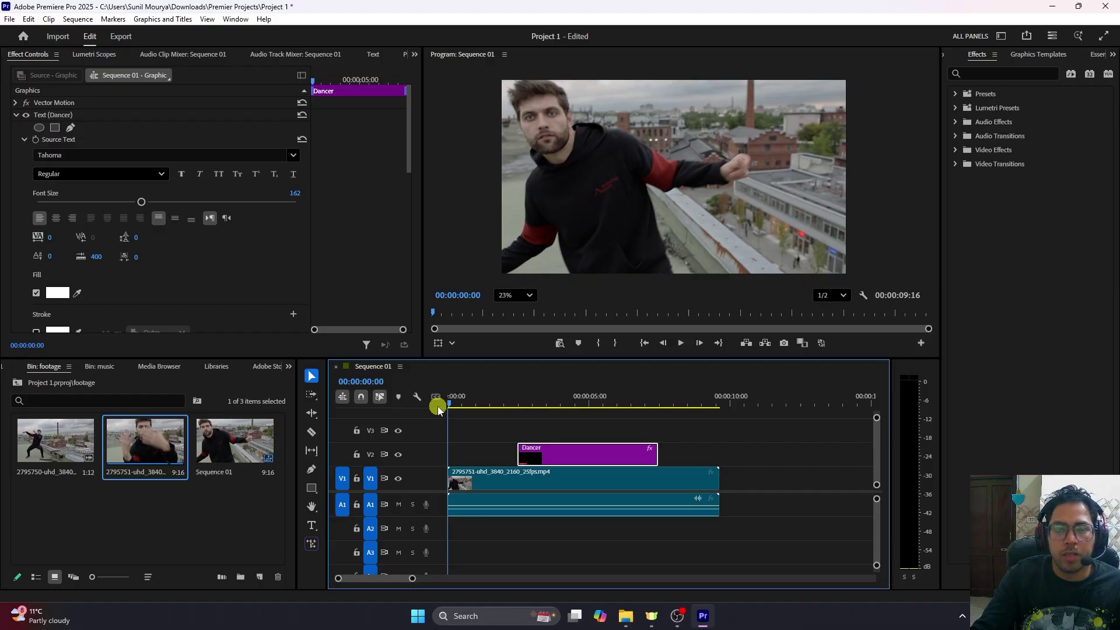
pyautogui.press('space')
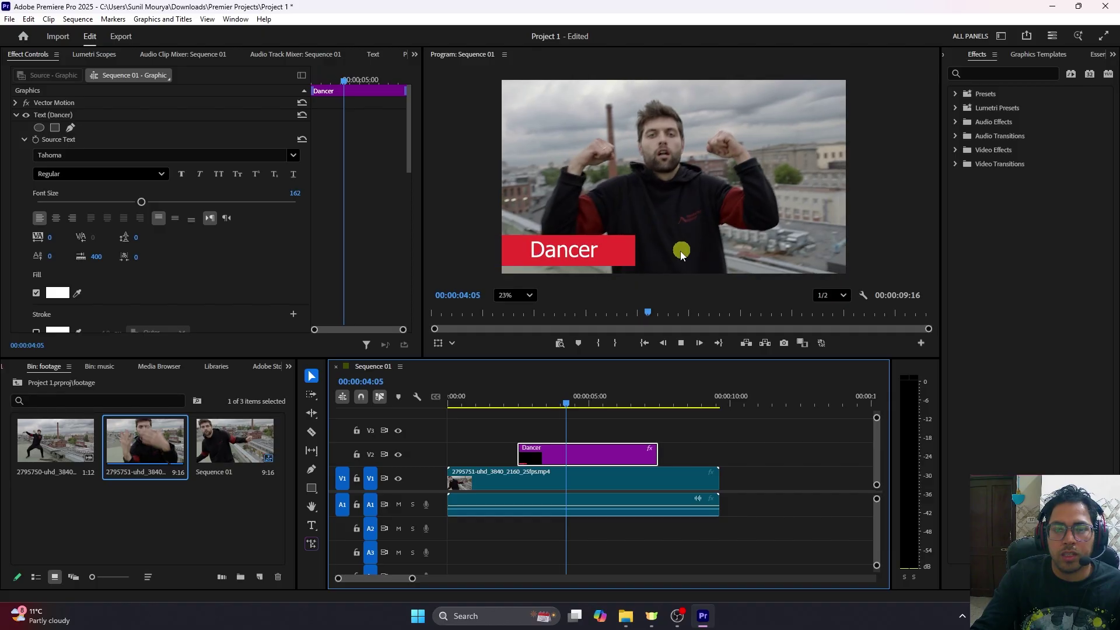
pyautogui.press('space')
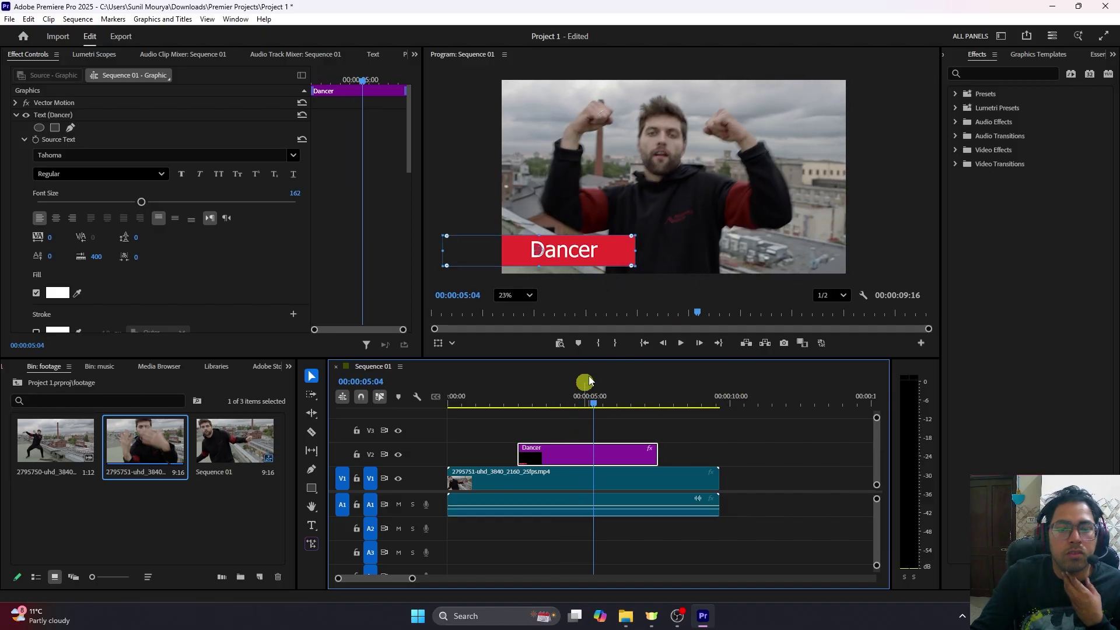
# Select both the Dancer text and the red bar in the frame and delete them
pyautogui.click(867, 233)
pyautogui.moveTo(465, 220); pyautogui.dragTo(580, 250)
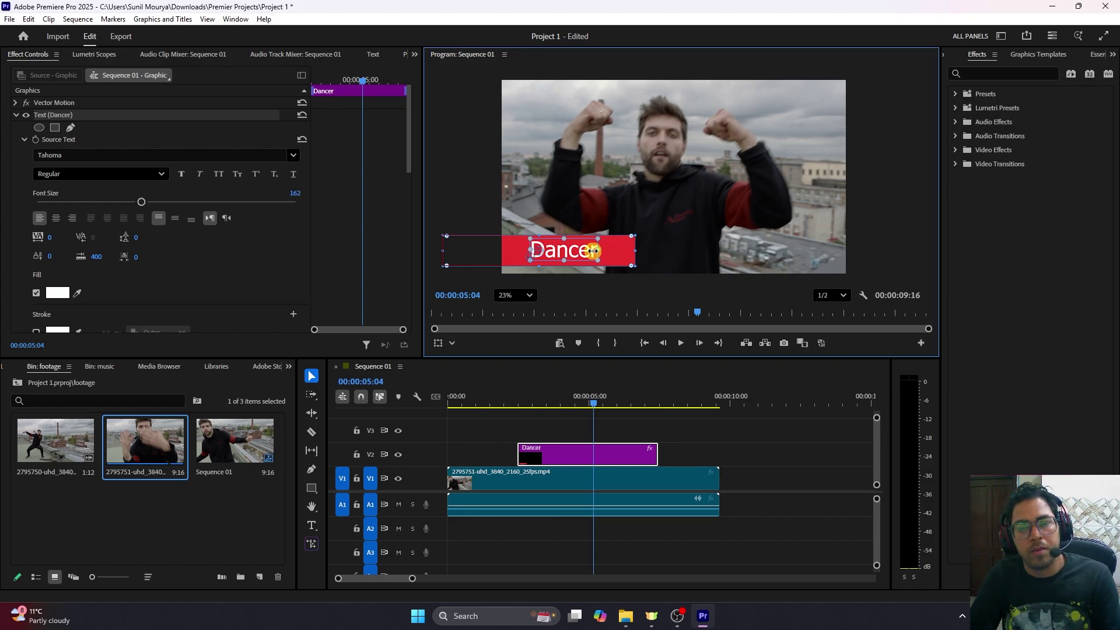
pyautogui.press('Delete')
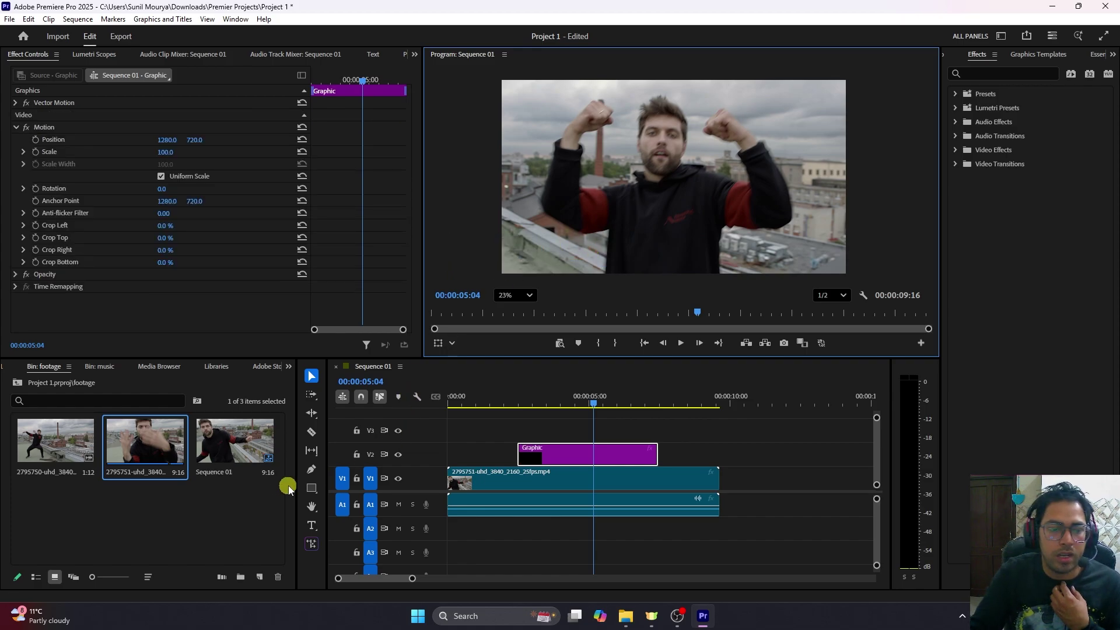
# Draw a triangle in the middle of the frame at 00:00:05:04 with the Polygon tool
pyautogui.click(311, 488)
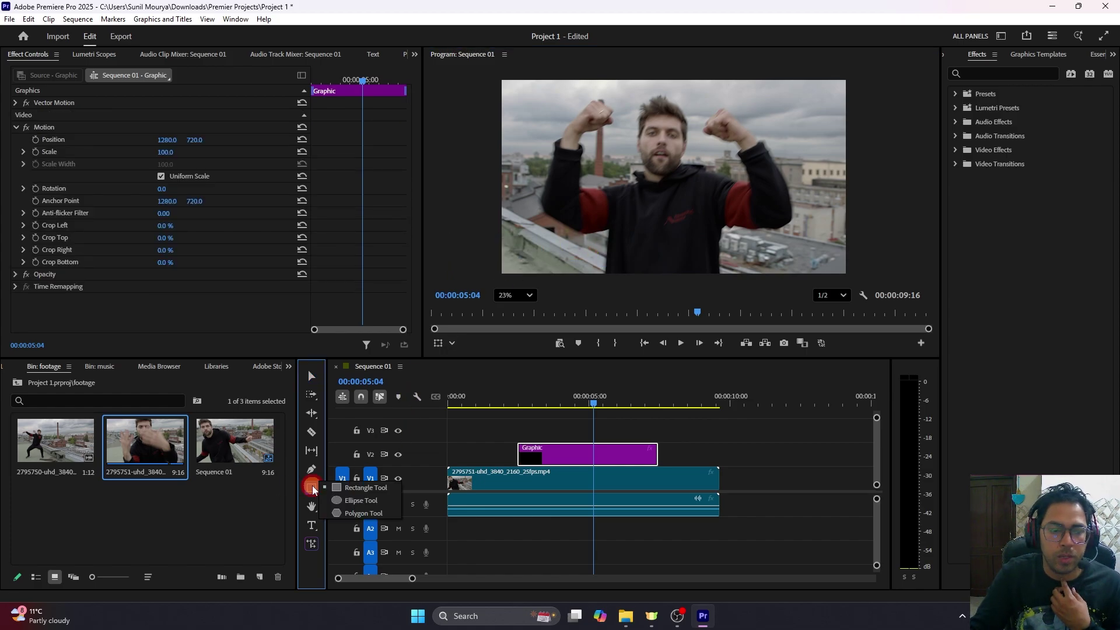
pyautogui.click(364, 512)
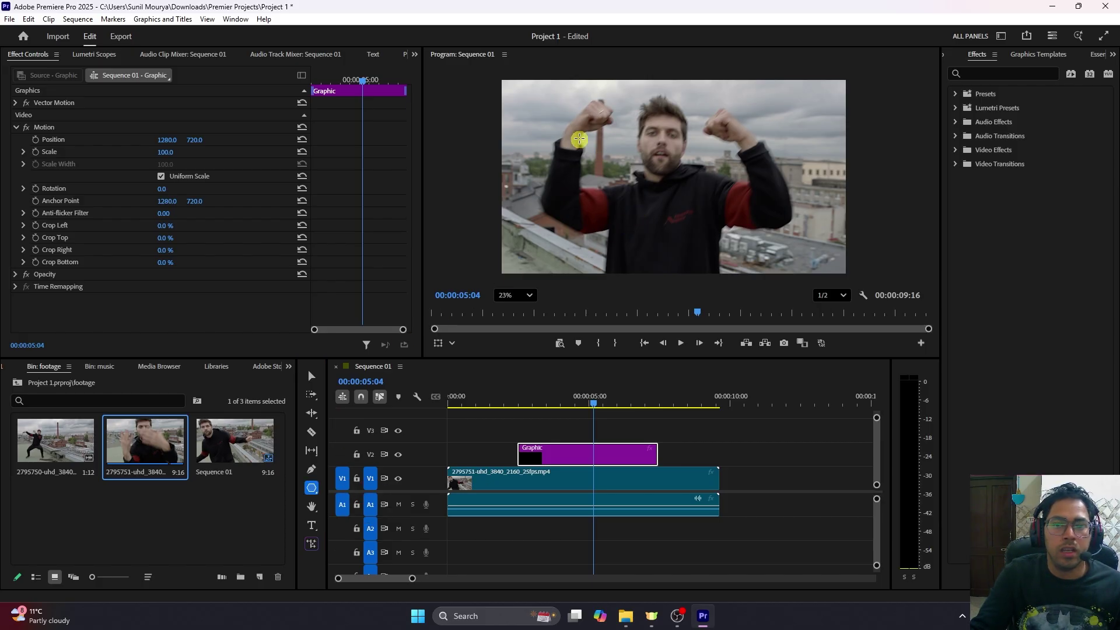
pyautogui.moveTo(586, 135); pyautogui.dragTo(695, 228)
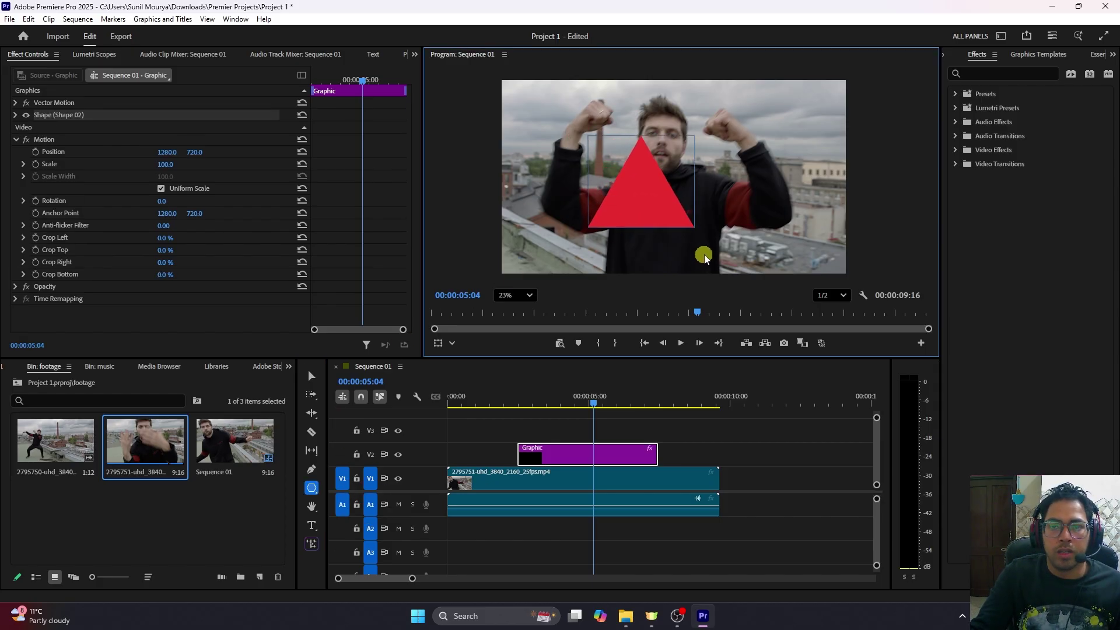
# Review the triangle's appearance, transform and motion properties in Effect Controls, and deselect the shape
pyautogui.click(15, 115)
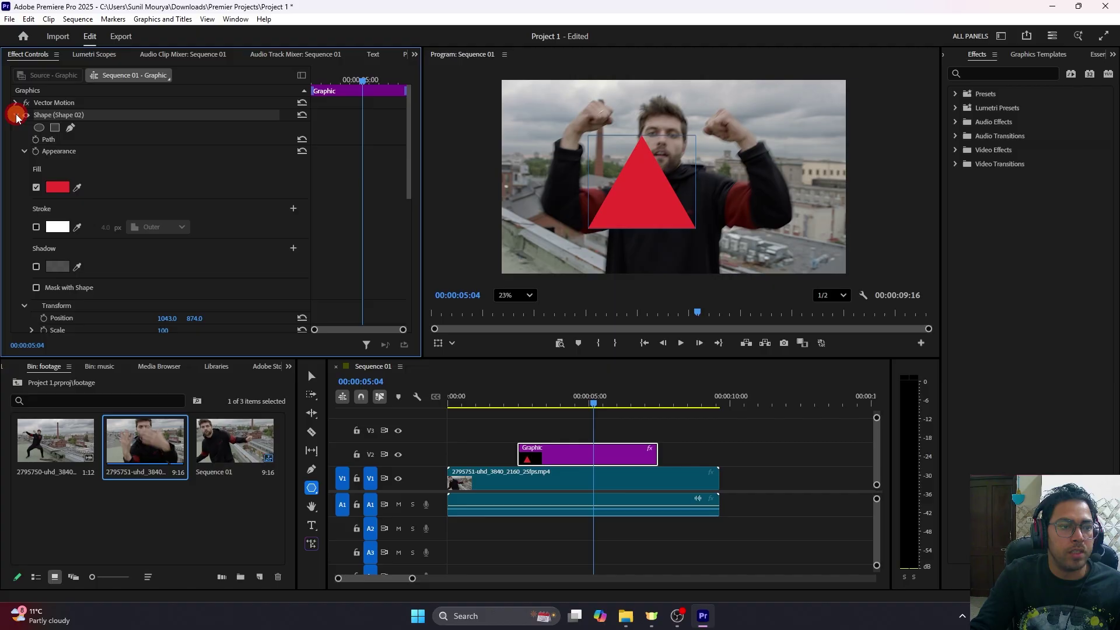
pyautogui.scroll(-3, 106, 307)
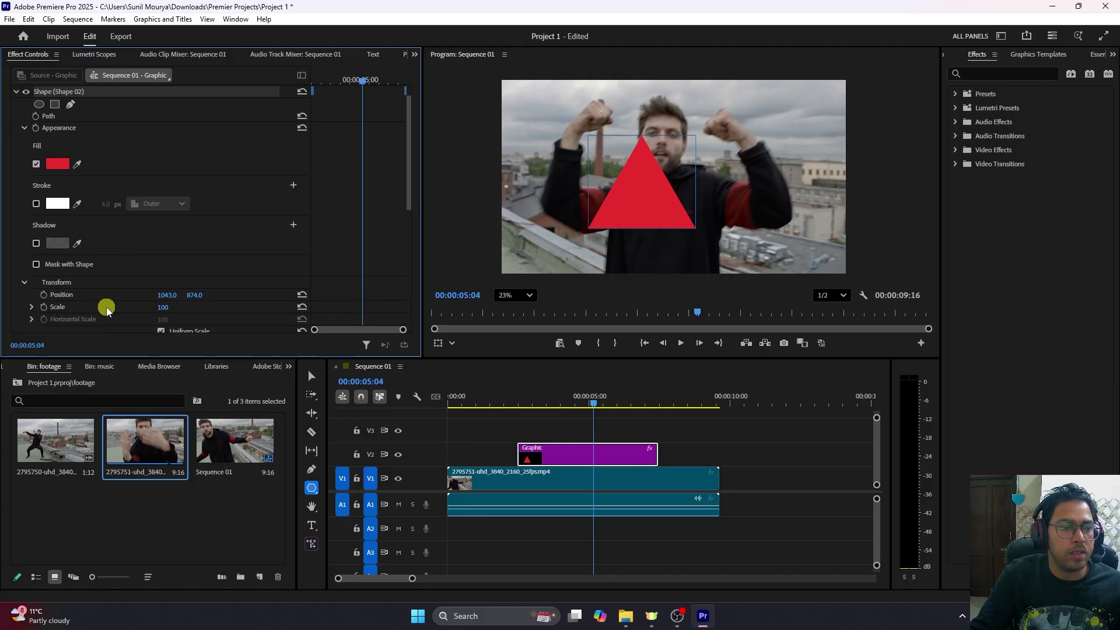
pyautogui.scroll(-4, 106, 307)
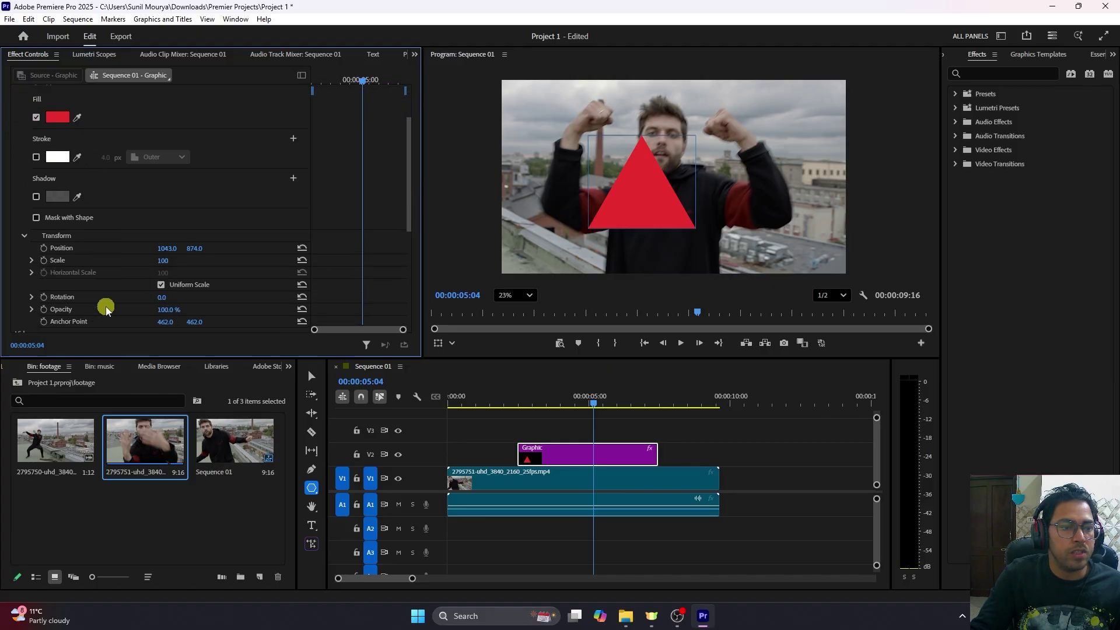
pyautogui.scroll(-4, 106, 307)
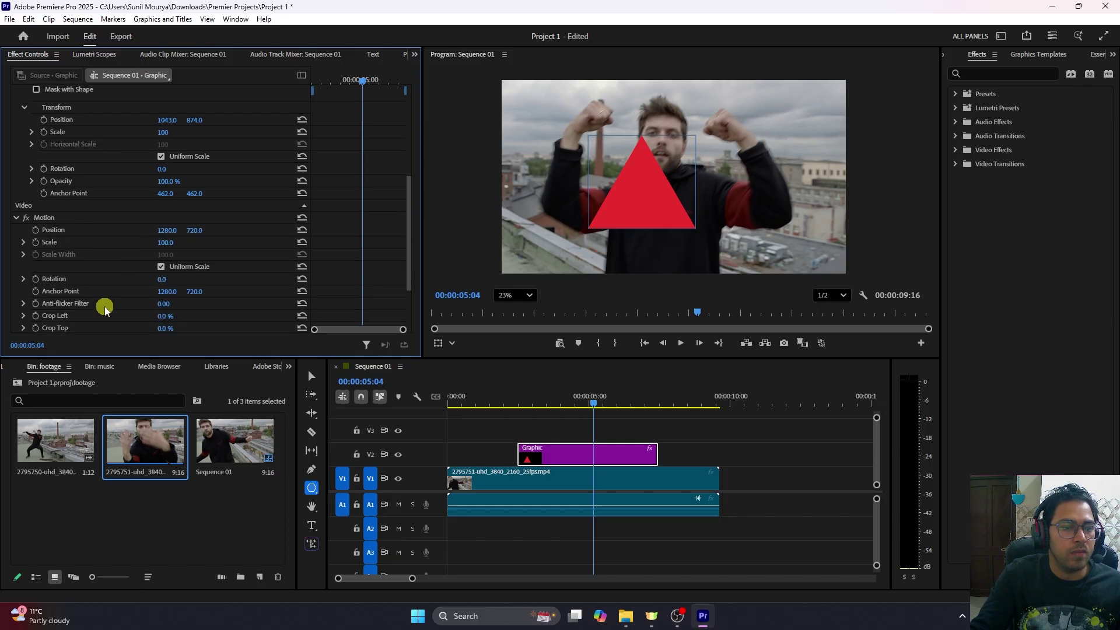
pyautogui.scroll(-3, 105, 309)
pyautogui.scroll(4, 104, 308)
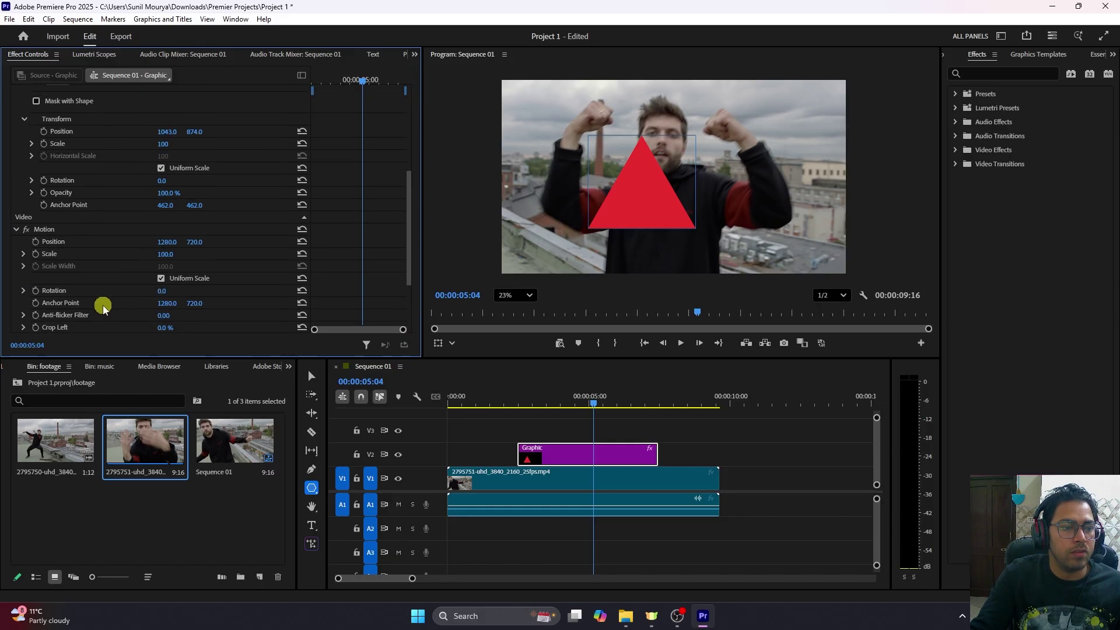
pyautogui.scroll(10, 103, 308)
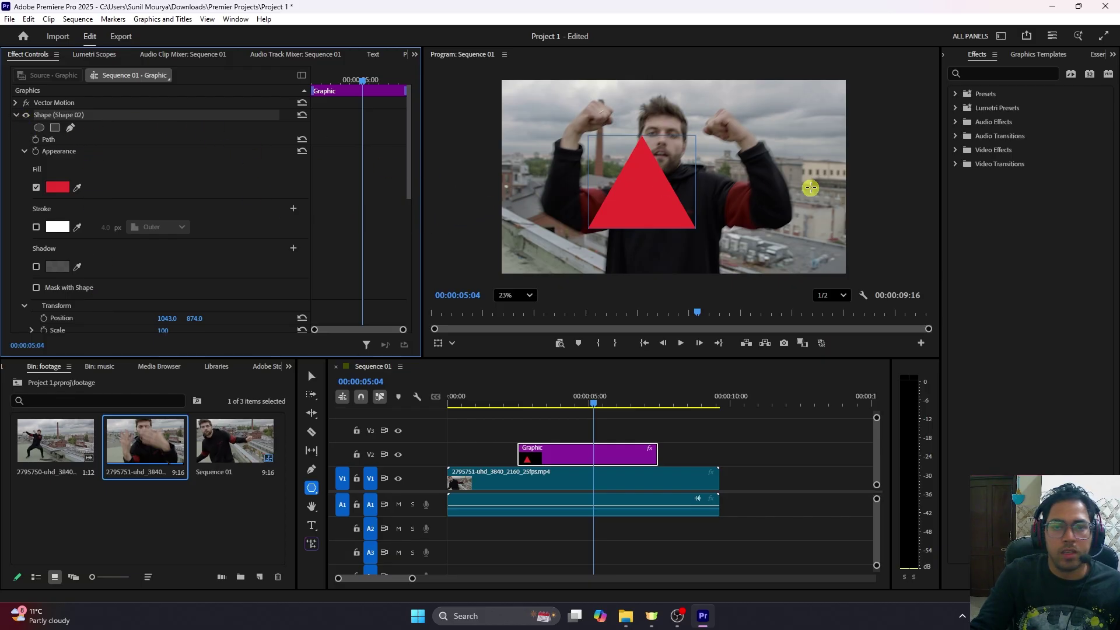
pyautogui.click(785, 179)
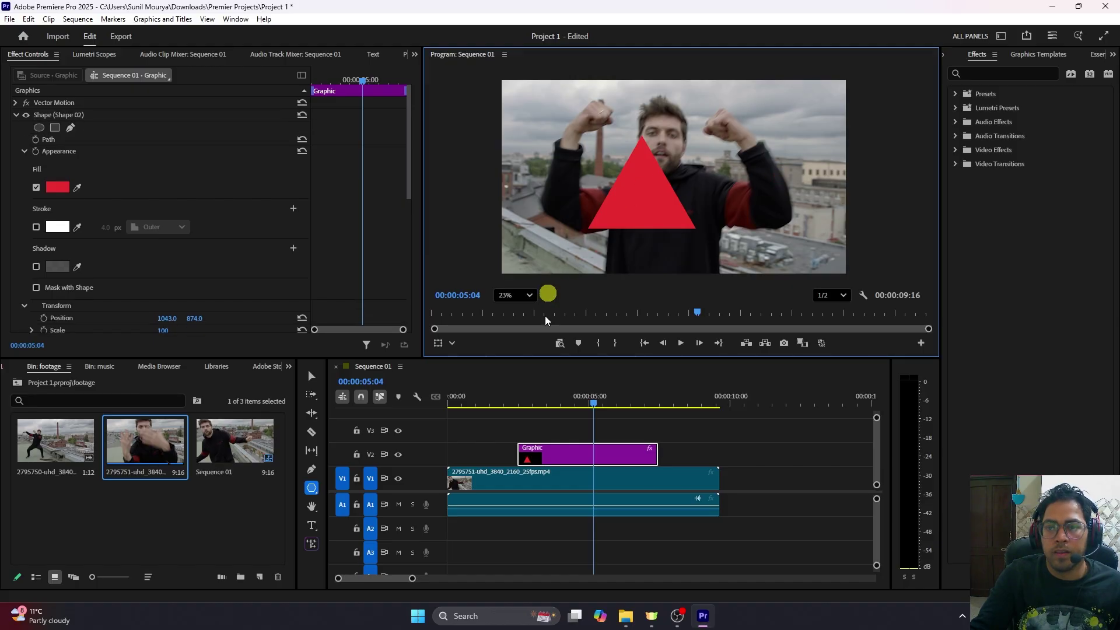
# Move the playhead to 00:00:03:08 and delete the triangle's graphic clip from track V2
pyautogui.moveTo(581, 400); pyautogui.dragTo(541, 400)
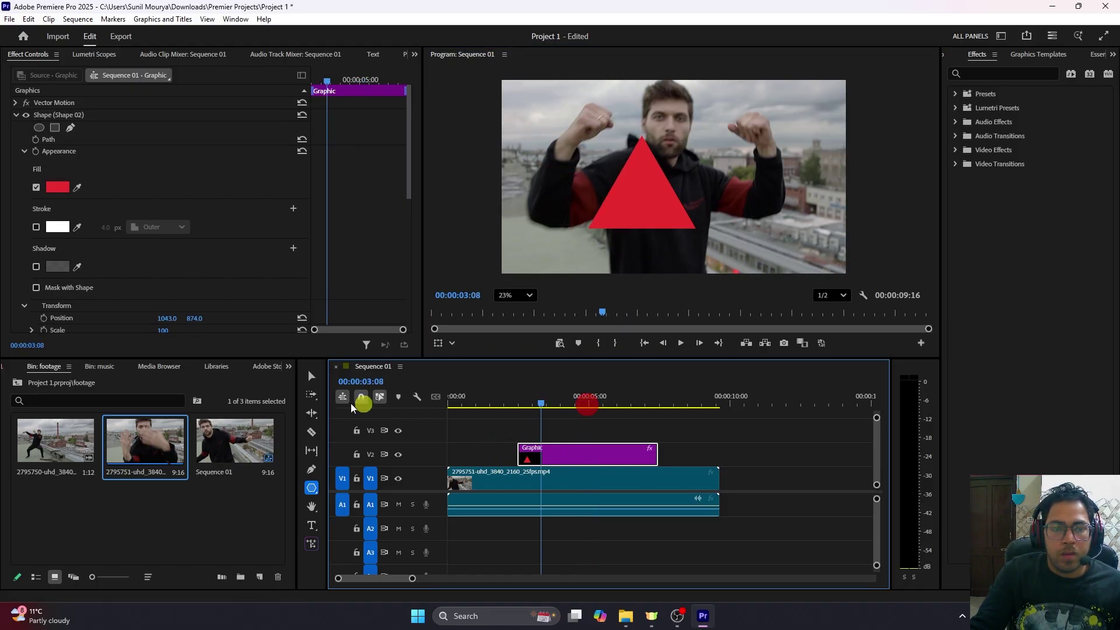
pyautogui.click(308, 375)
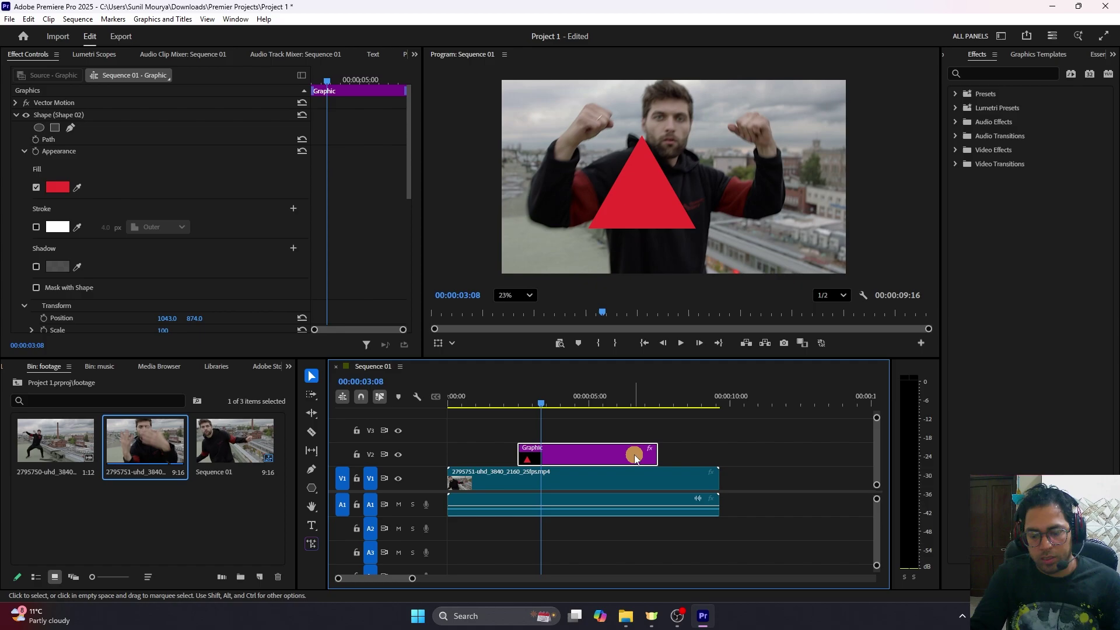
pyautogui.press('Delete')
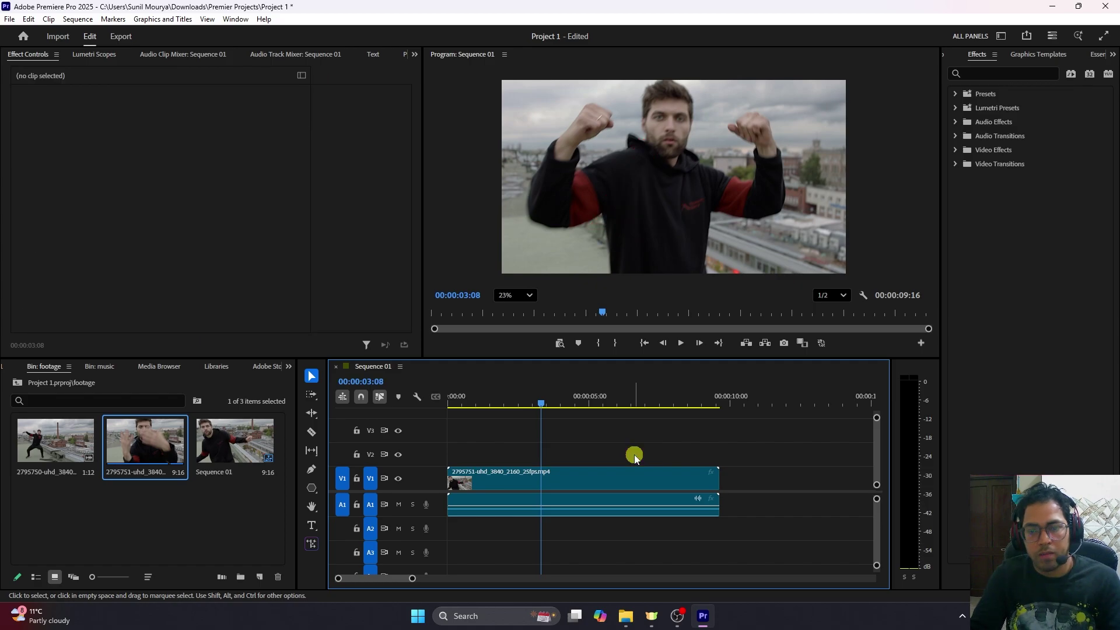
# Add the horizontal text "gasjgdasdhg" over the man's torso at 00:00:03:08 with the Type tool
pyautogui.click(311, 525)
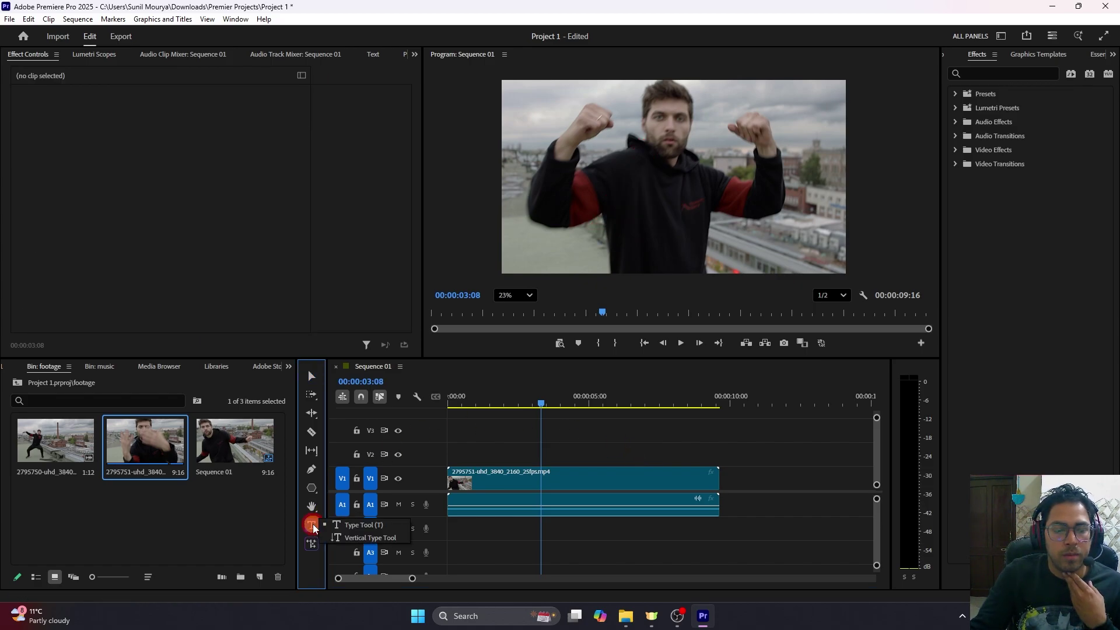
pyautogui.click(352, 524)
pyautogui.click(622, 216)
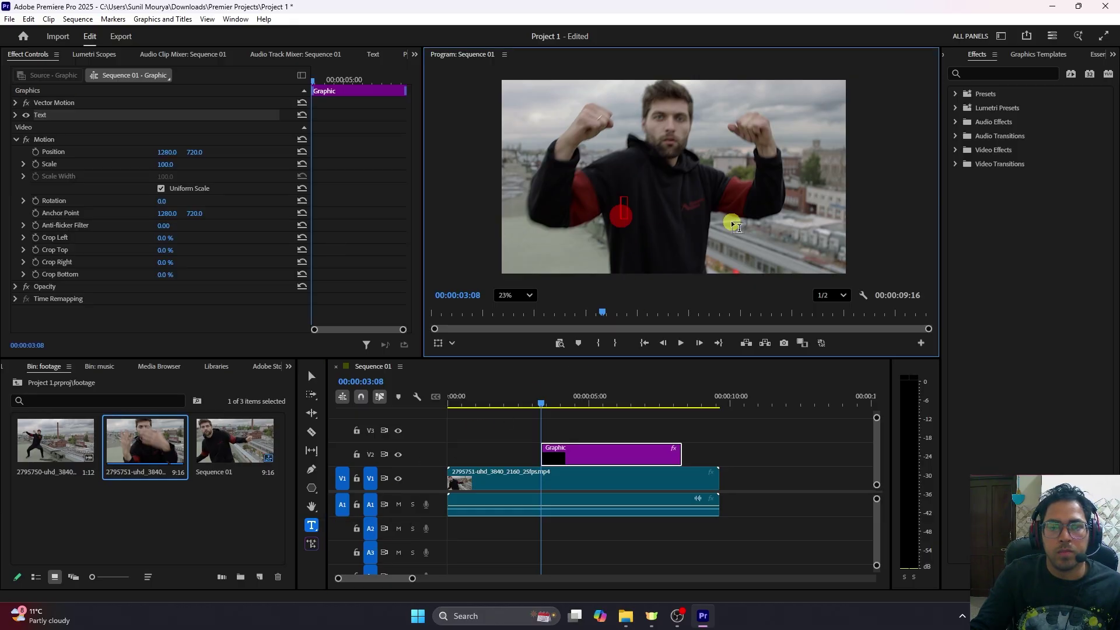
pyautogui.write('gasjgdasdhg')
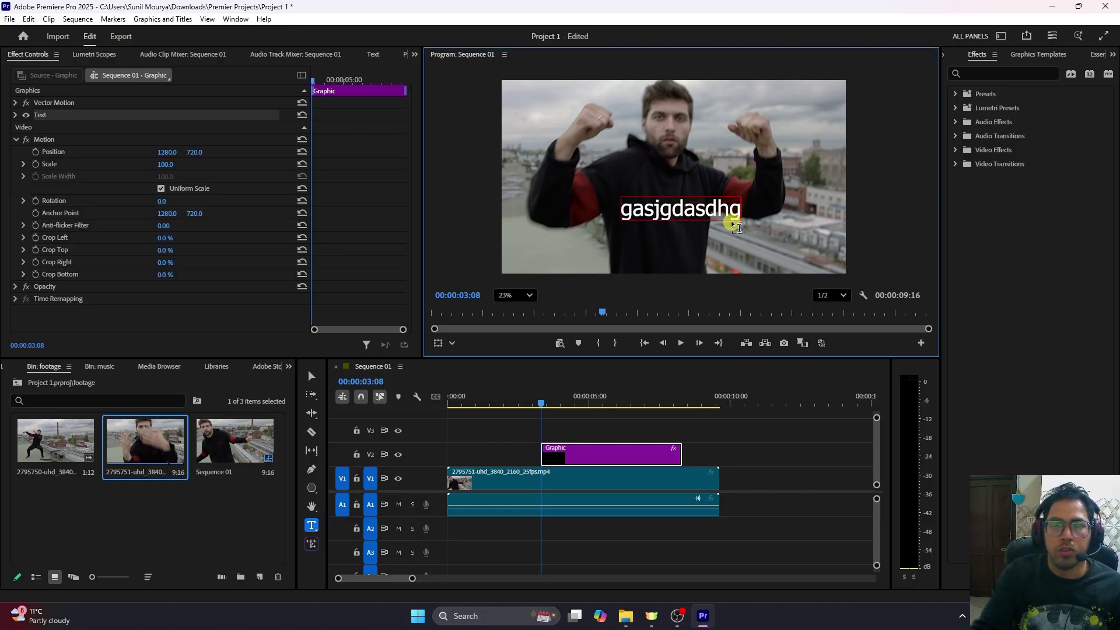
# Select the horizontal text in the frame and delete it, keeping its graphic clip on V2
pyautogui.click(312, 377)
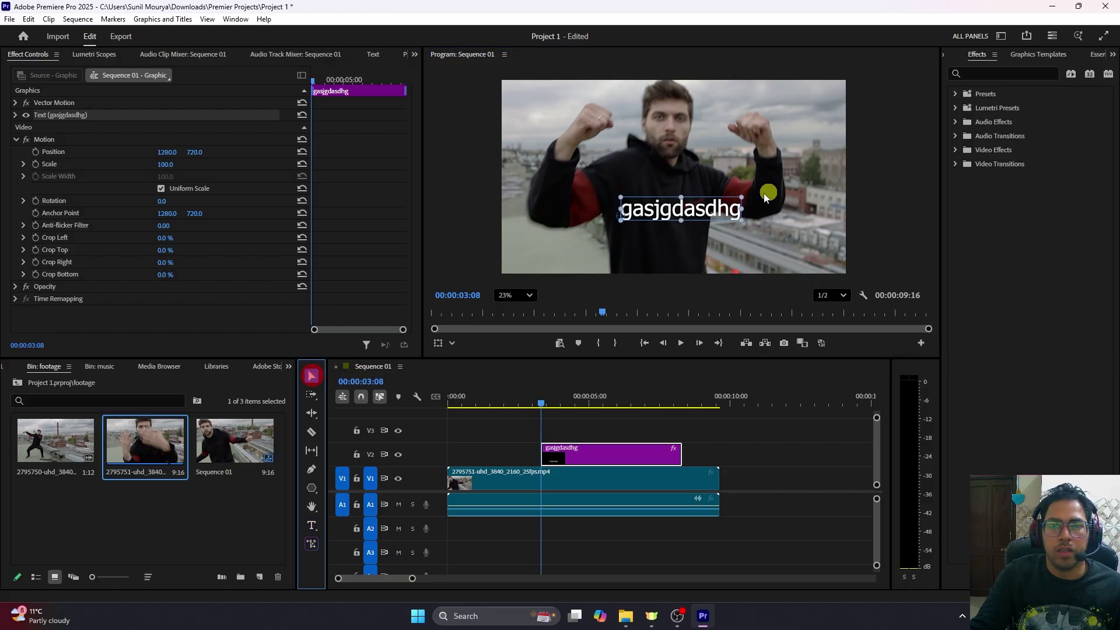
pyautogui.moveTo(722, 207); pyautogui.dragTo(696, 207)
pyautogui.press('Delete')
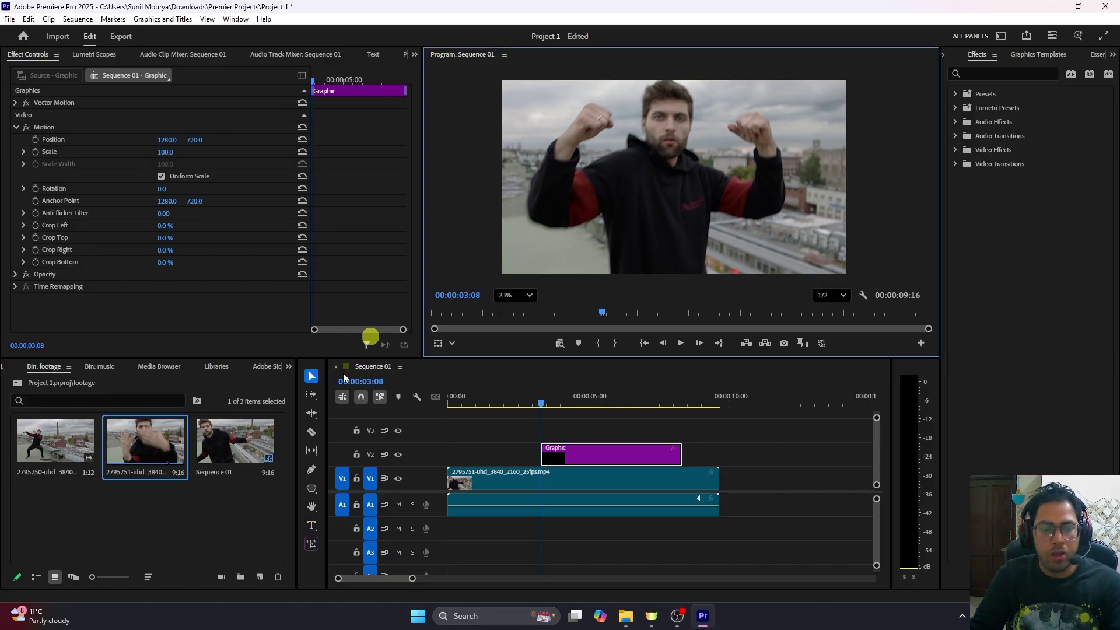
# Add a person's first name as vertical text beside the man's raised fist with the Vertical Type tool
pyautogui.click(313, 527)
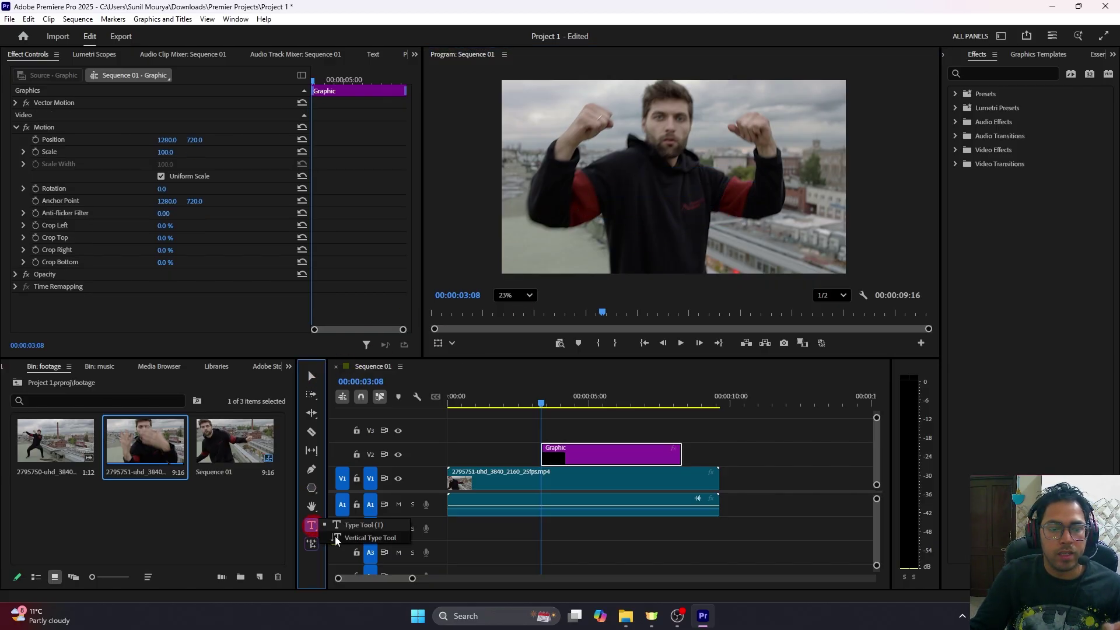
pyautogui.click(561, 118)
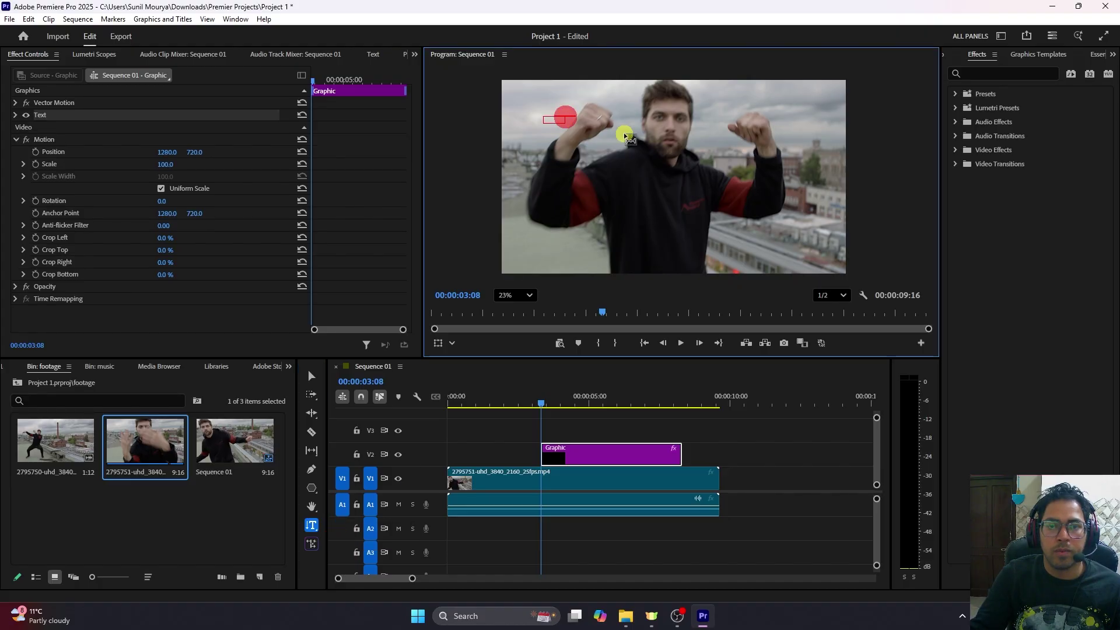
pyautogui.write('S')
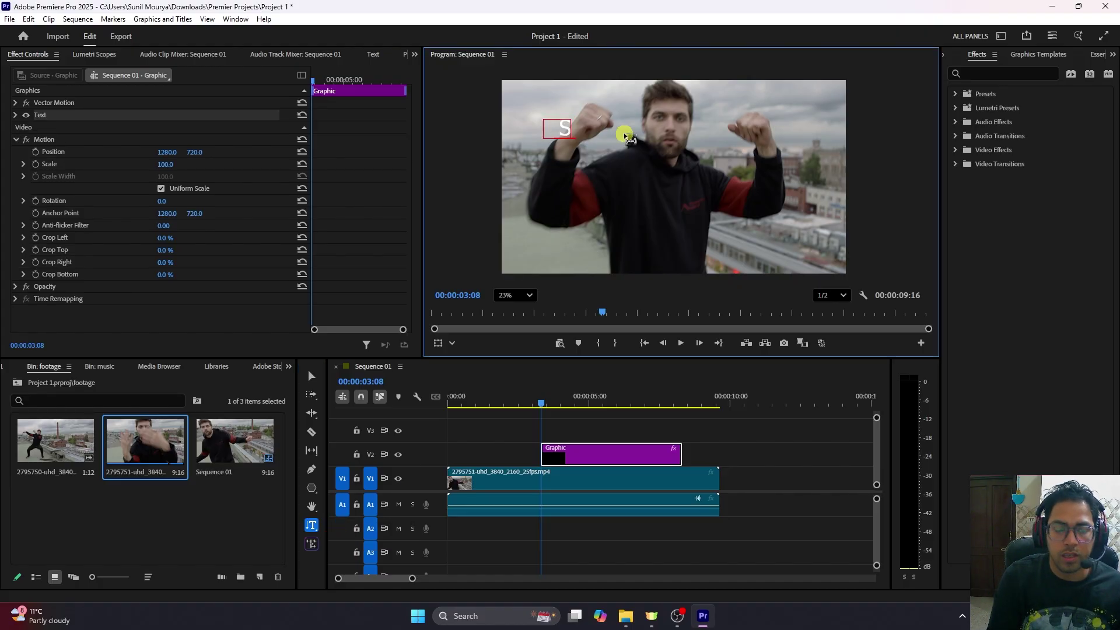
pyautogui.write('uni')
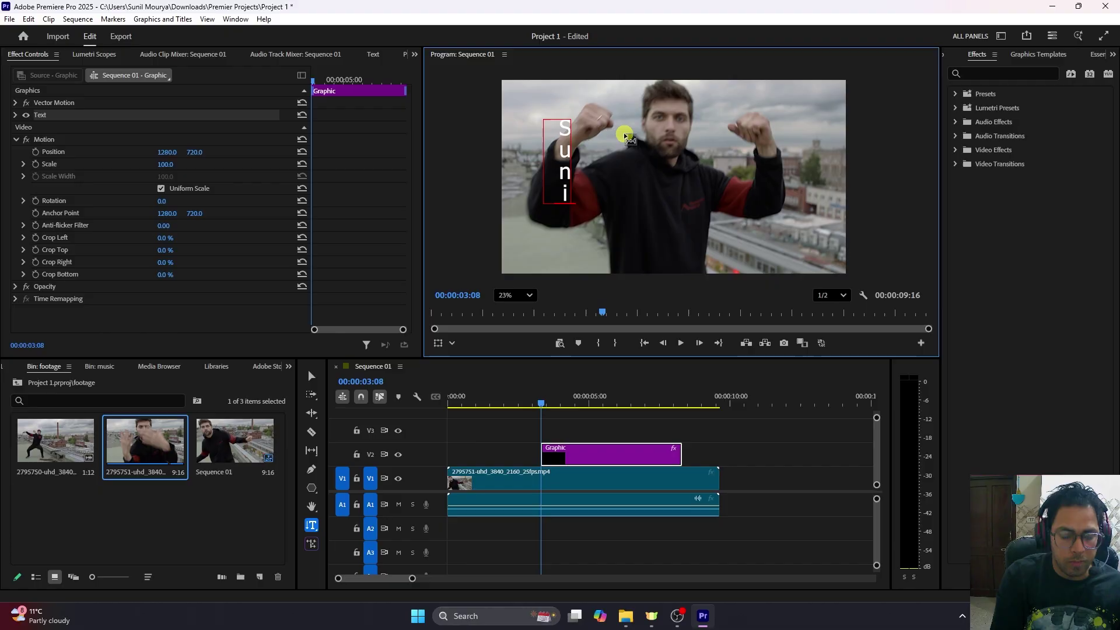
pyautogui.write('l')
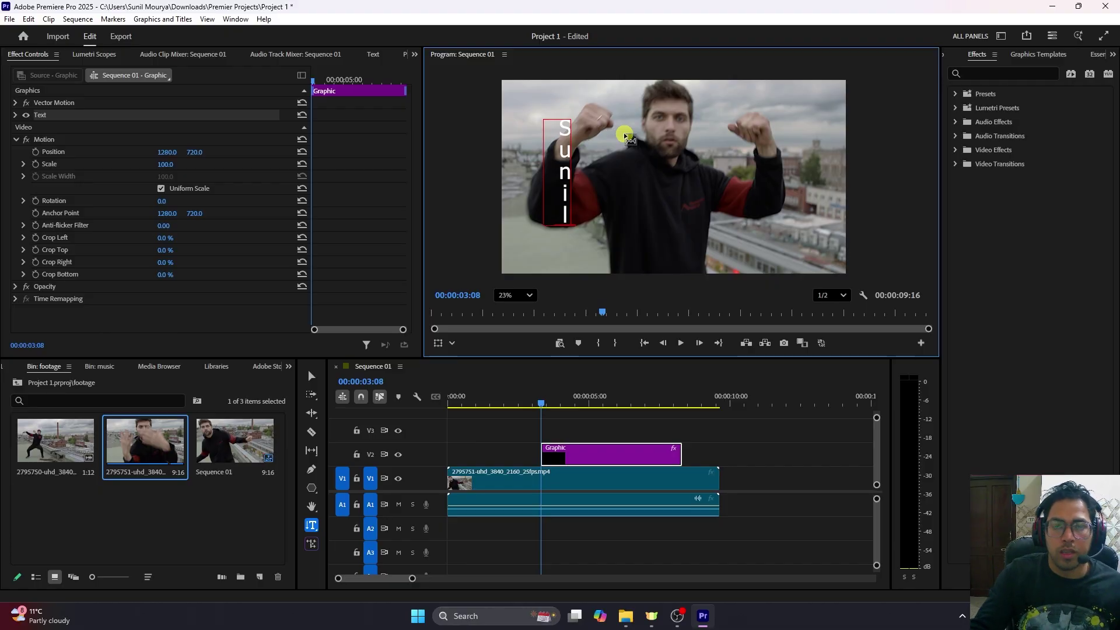
# Move the vertical name text to the frame's left edge, and delete it
pyautogui.click(312, 376)
pyautogui.moveTo(570, 178); pyautogui.dragTo(517, 171)
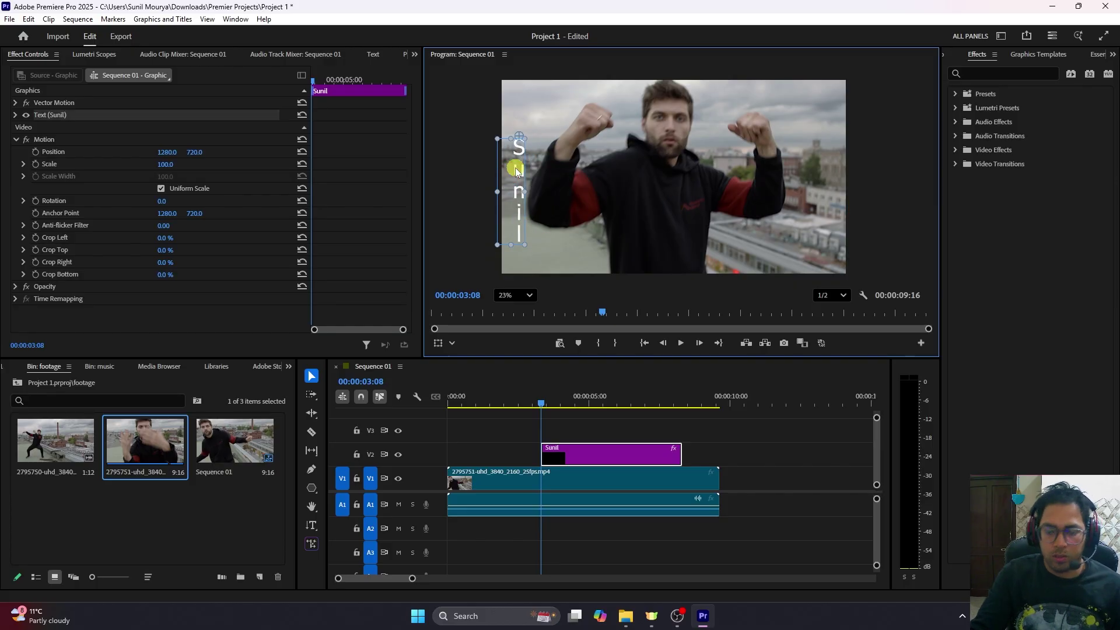
pyautogui.press('Delete')
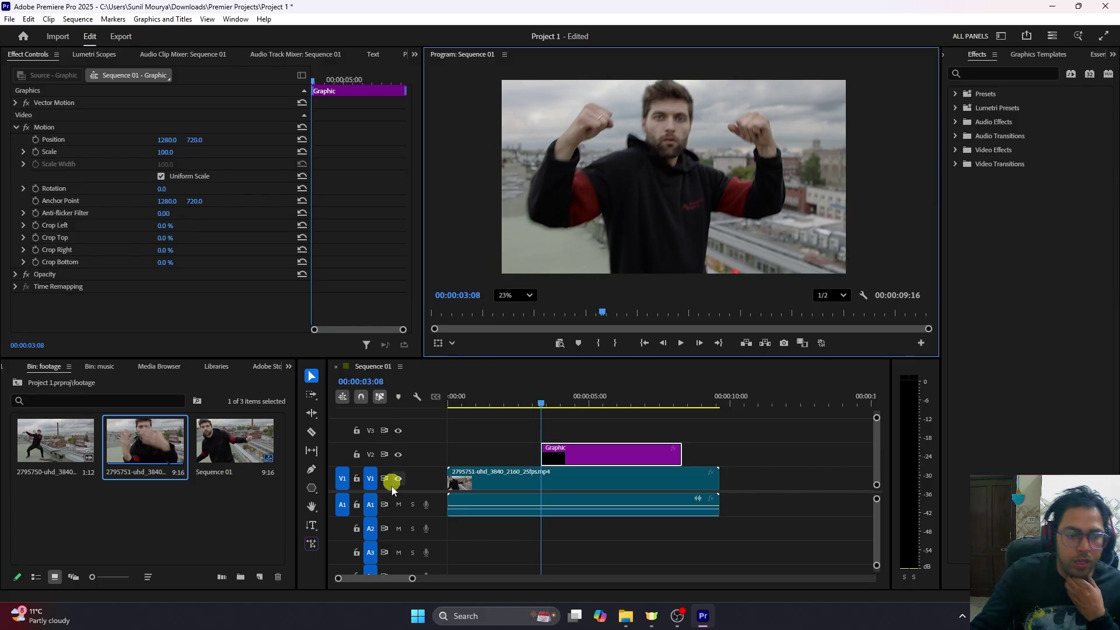
# Pan the video frame within the Program monitor using the Hand tool
pyautogui.click(311, 508)
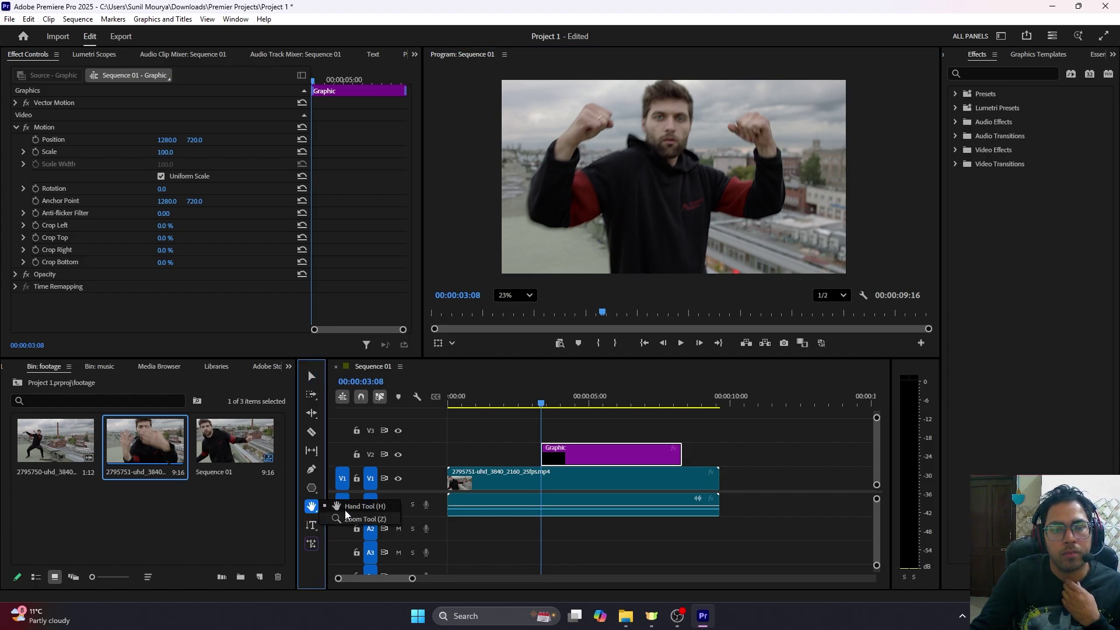
pyautogui.moveTo(665, 128); pyautogui.dragTo(721, 190)
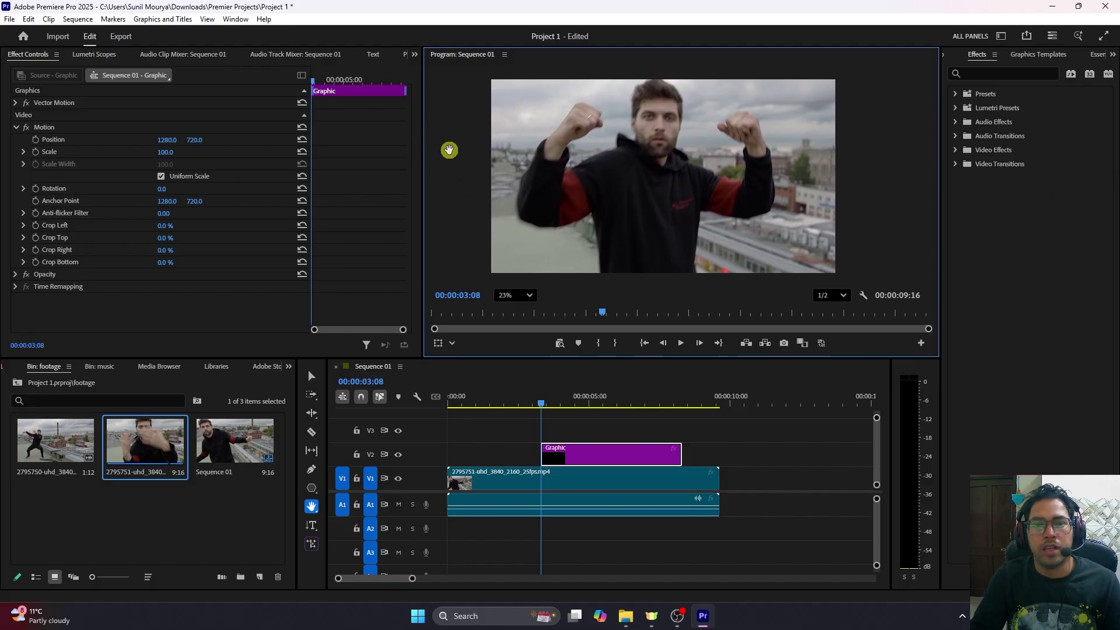
# Zoom in and out on the timeline clips with the Zoom tool
pyautogui.click(311, 506)
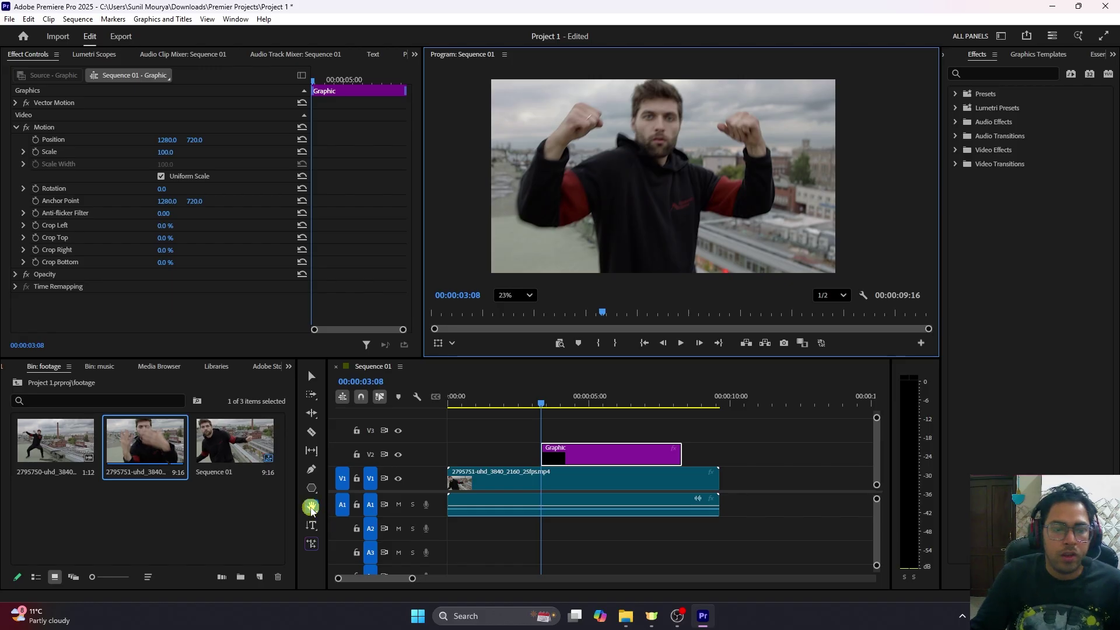
pyautogui.click(337, 518)
pyautogui.click(492, 485)
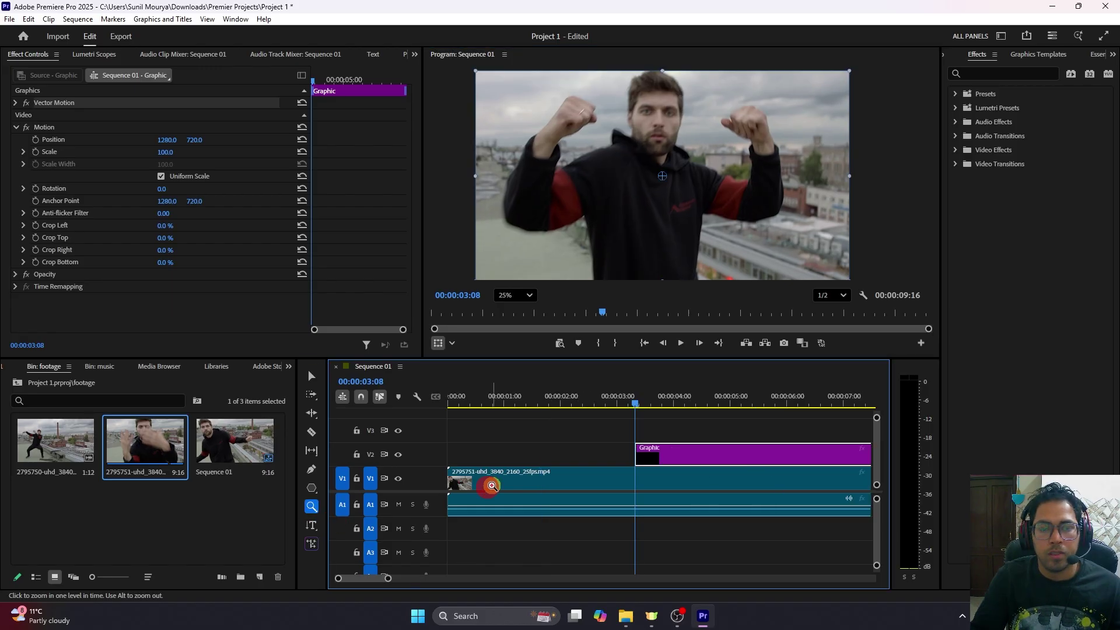
pyautogui.click(492, 486)
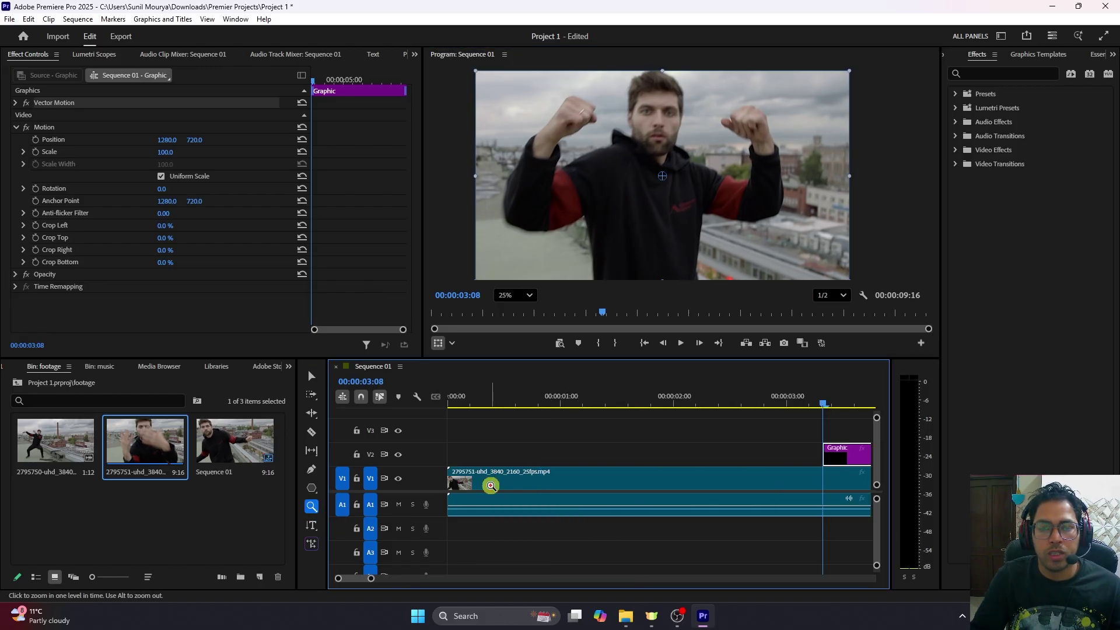
pyautogui.click(627, 229)
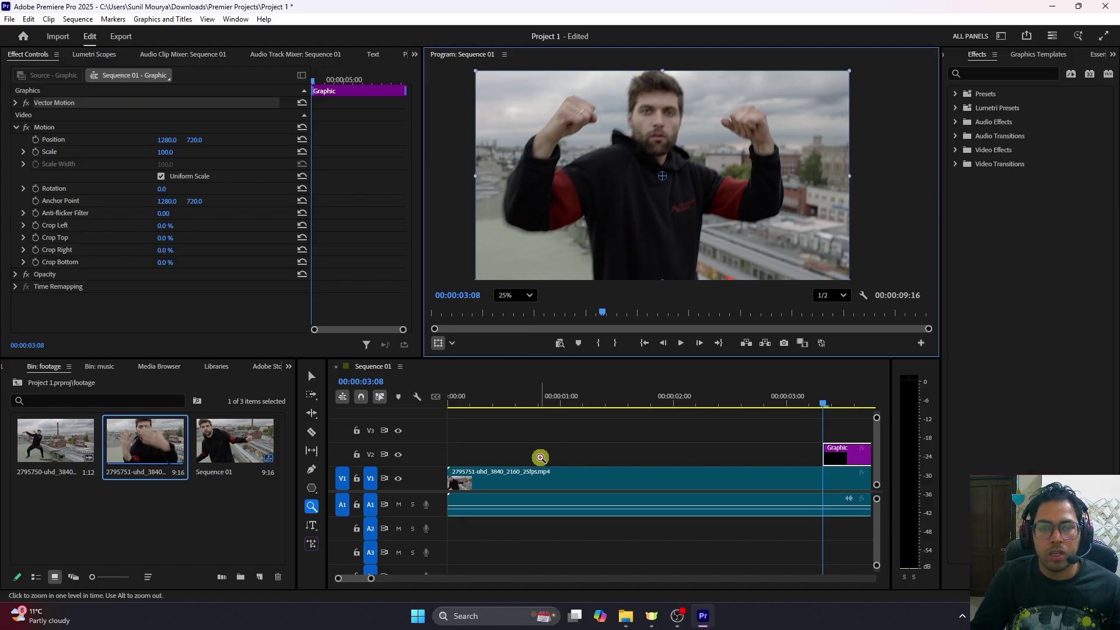
pyautogui.scroll(-3, 553, 460)
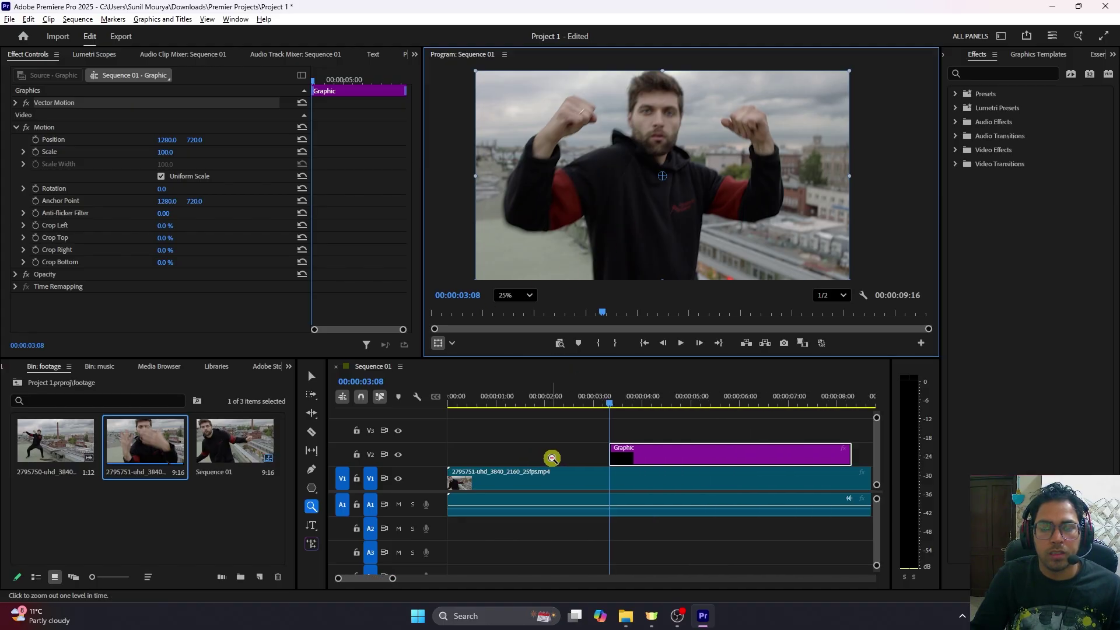
pyautogui.keyDown('alt'); pyautogui.click(601, 454); pyautogui.keyUp('alt')
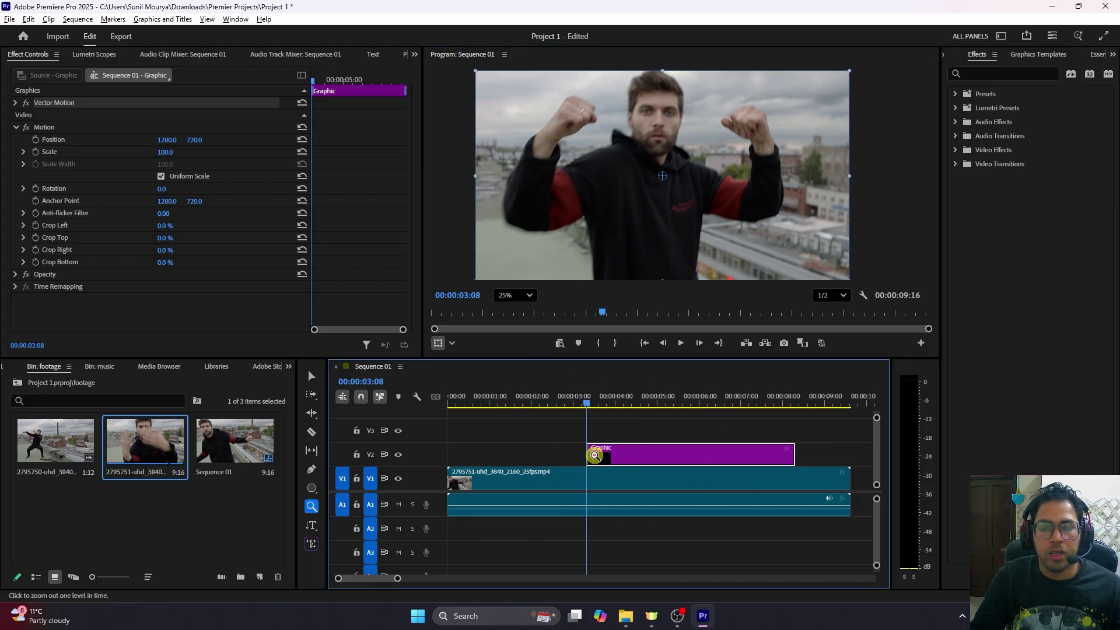
pyautogui.keyDown('alt'); pyautogui.click(463, 492); pyautogui.keyUp('alt')
pyautogui.click(459, 484)
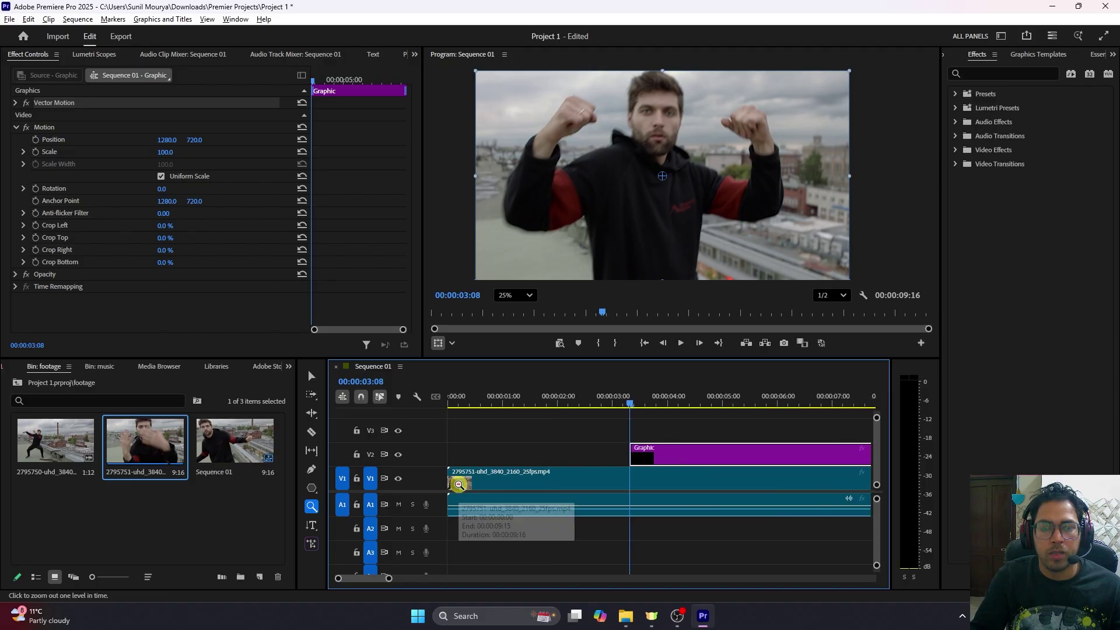
pyautogui.click(768, 511)
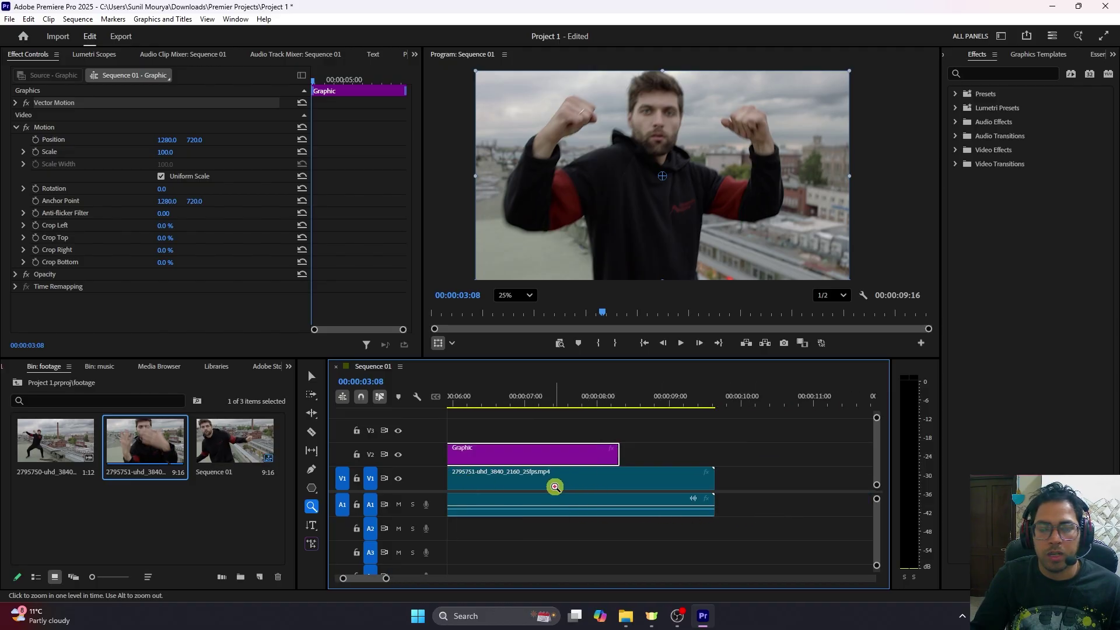
# Scrub to 00:00:03:16 with the timeline zoomed in, and return the playhead to the start of the sequence
pyautogui.moveTo(601, 395); pyautogui.dragTo(711, 413)
pyautogui.click(653, 489)
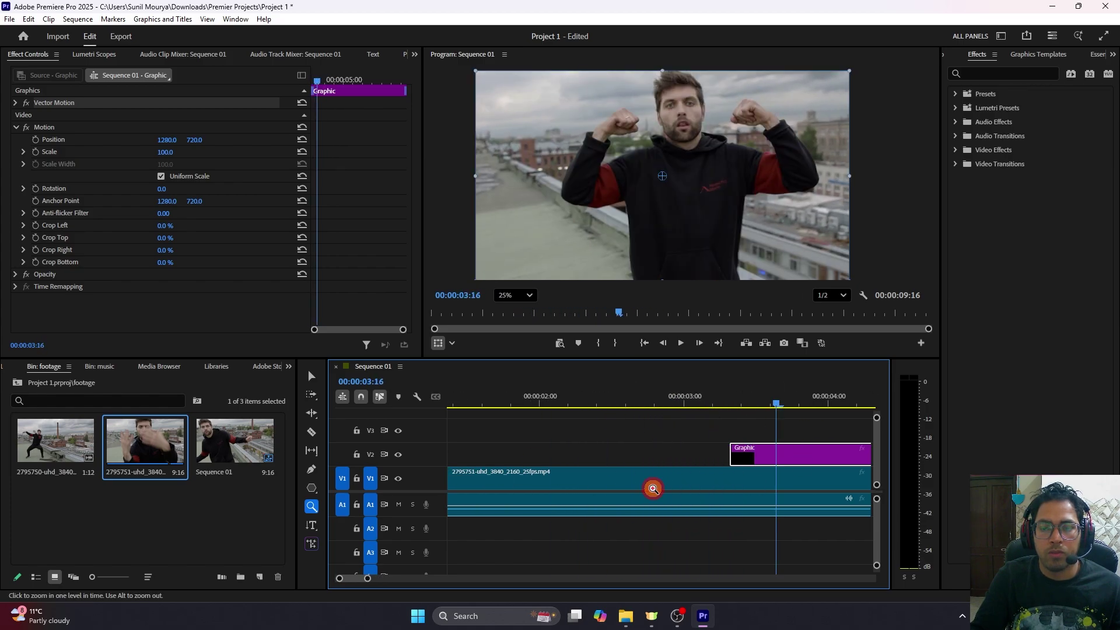
pyautogui.moveTo(736, 403); pyautogui.dragTo(380, 407)
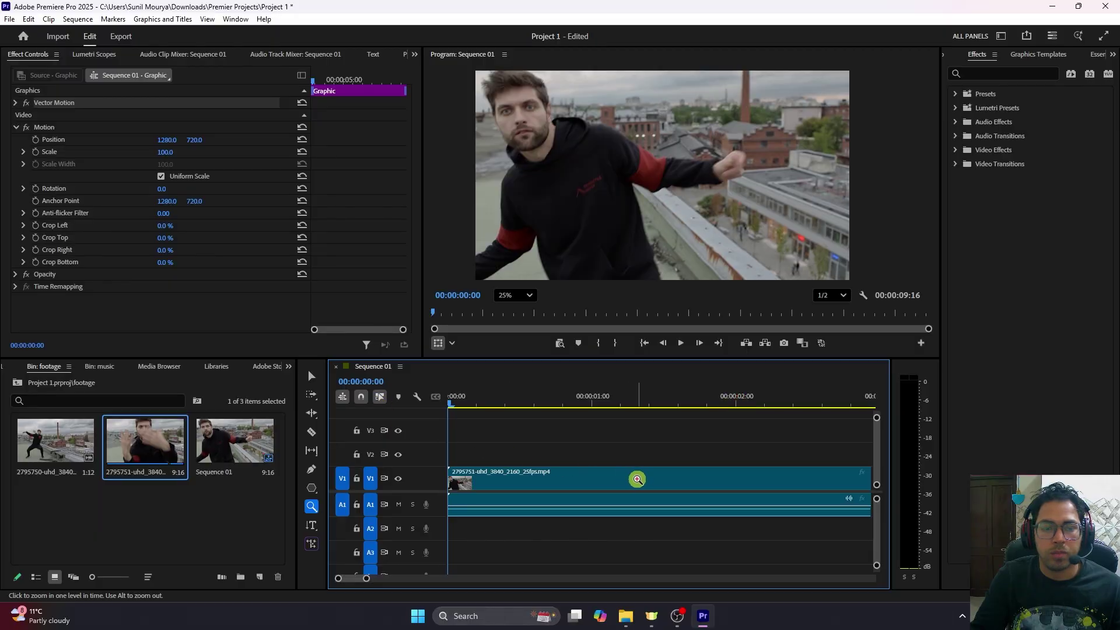
# Pan the timeline forward to about 00:00:07:00 and back toward 00:00:03:00 with the Hand tool
pyautogui.click(311, 507)
pyautogui.click(350, 506)
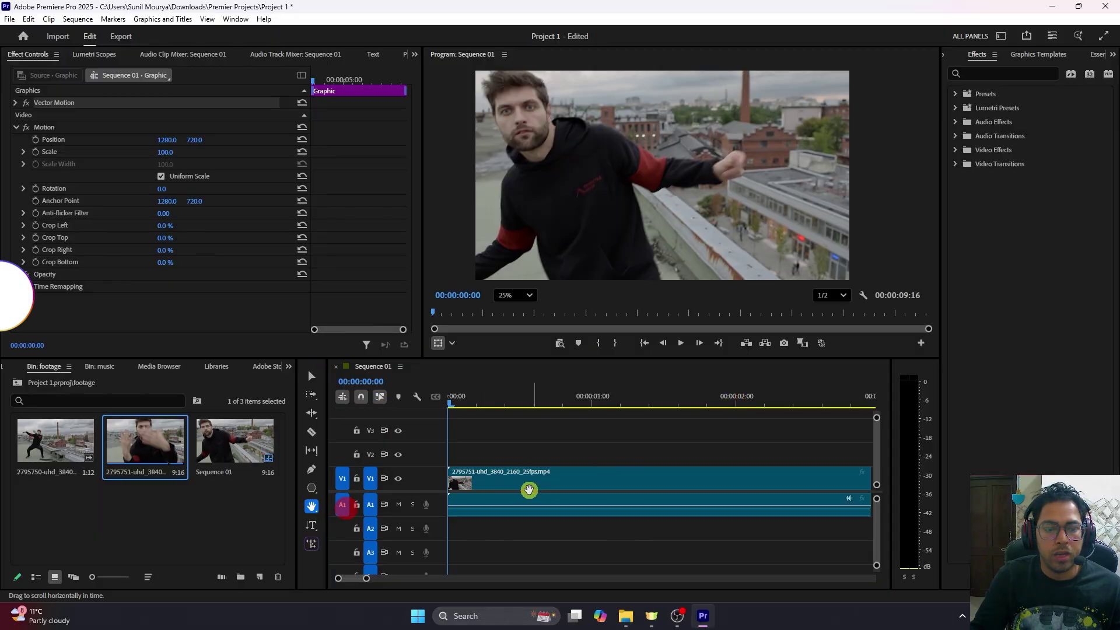
pyautogui.moveTo(584, 485); pyautogui.dragTo(515, 482)
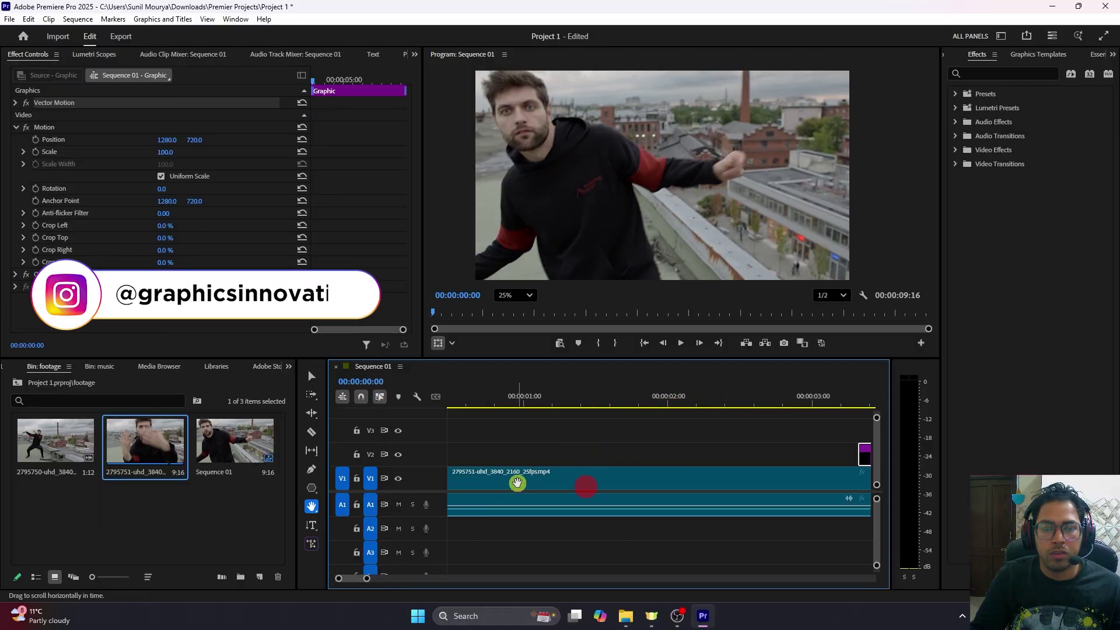
pyautogui.moveTo(727, 488); pyautogui.dragTo(636, 487)
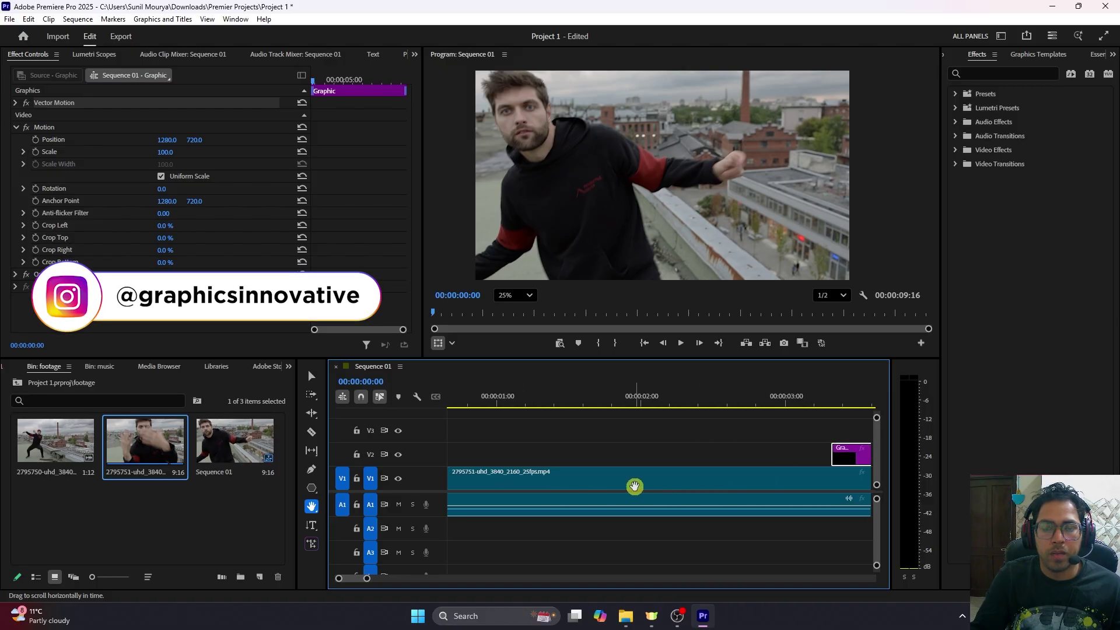
pyautogui.moveTo(775, 488); pyautogui.dragTo(552, 488)
pyautogui.moveTo(740, 484); pyautogui.dragTo(589, 480)
pyautogui.moveTo(792, 480); pyautogui.dragTo(770, 489)
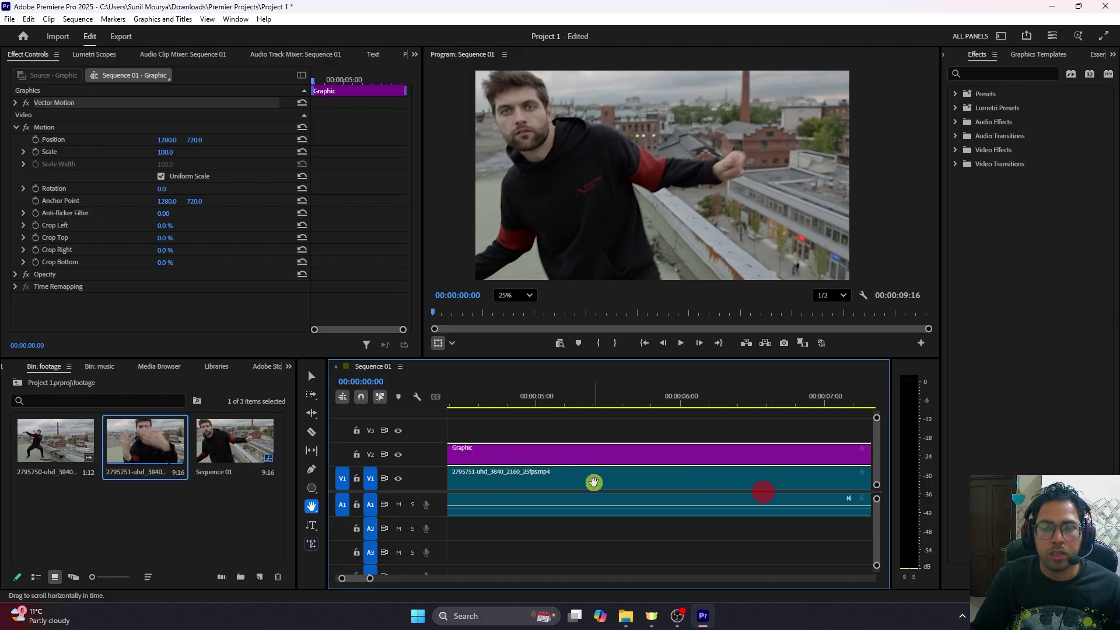
pyautogui.moveTo(636, 473); pyautogui.dragTo(795, 478)
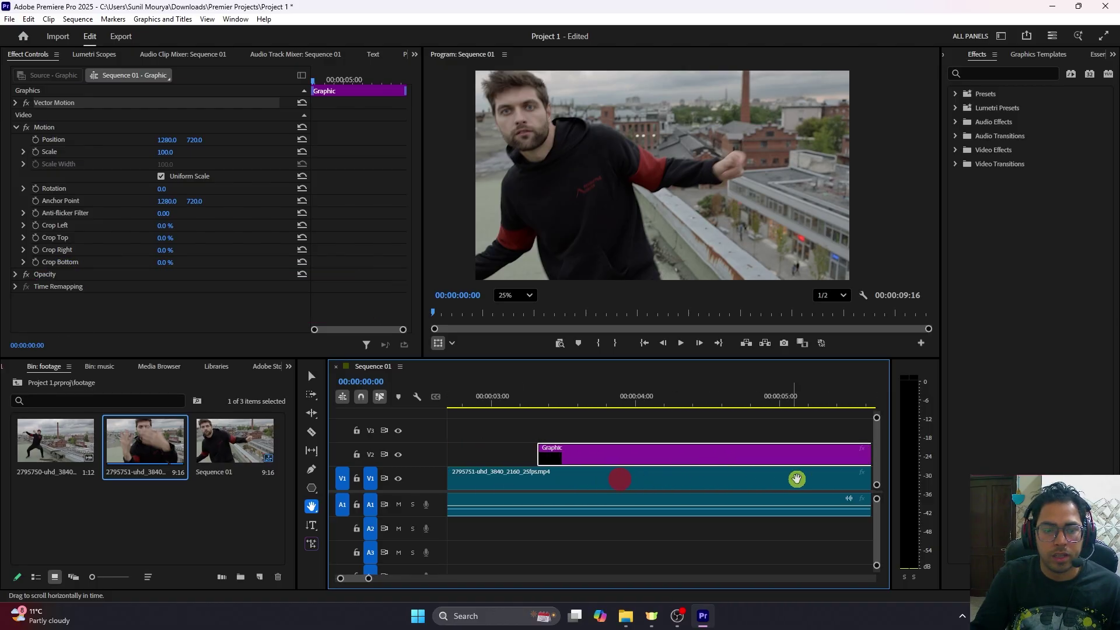
# Zoom in on the timeline just before the V2 graphic clip with the Zoom tool
pyautogui.click(311, 507)
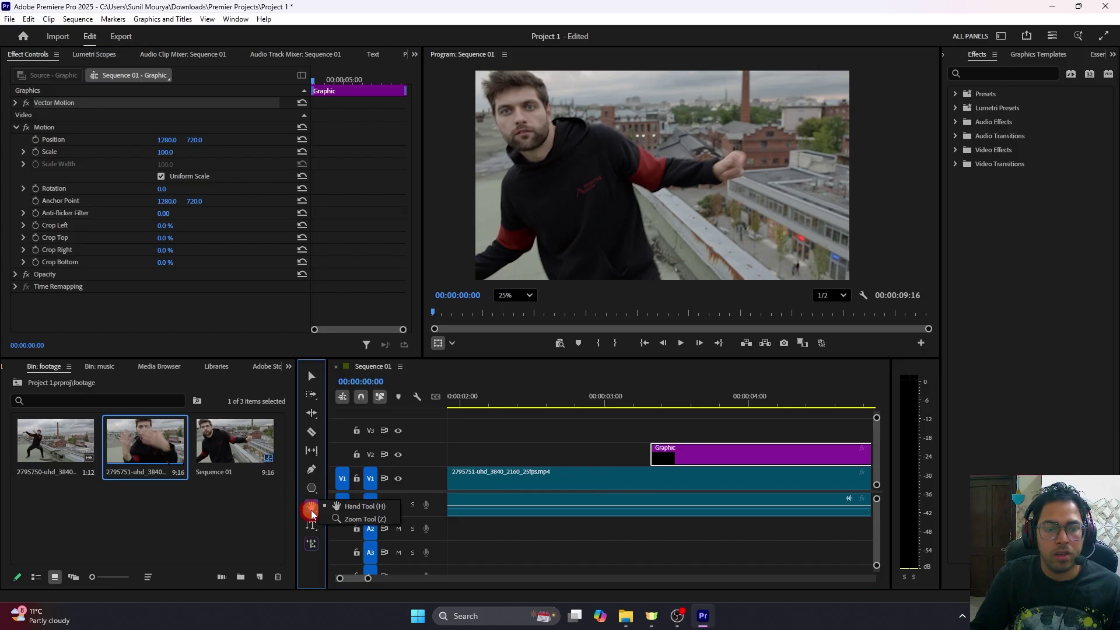
pyautogui.click(352, 517)
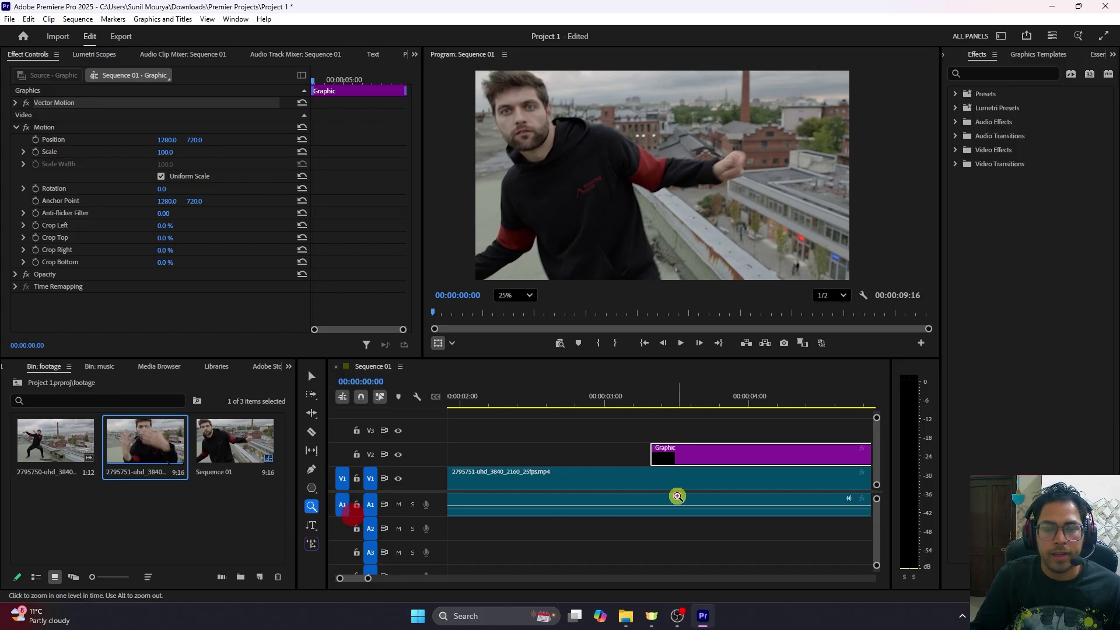
pyautogui.click(639, 484)
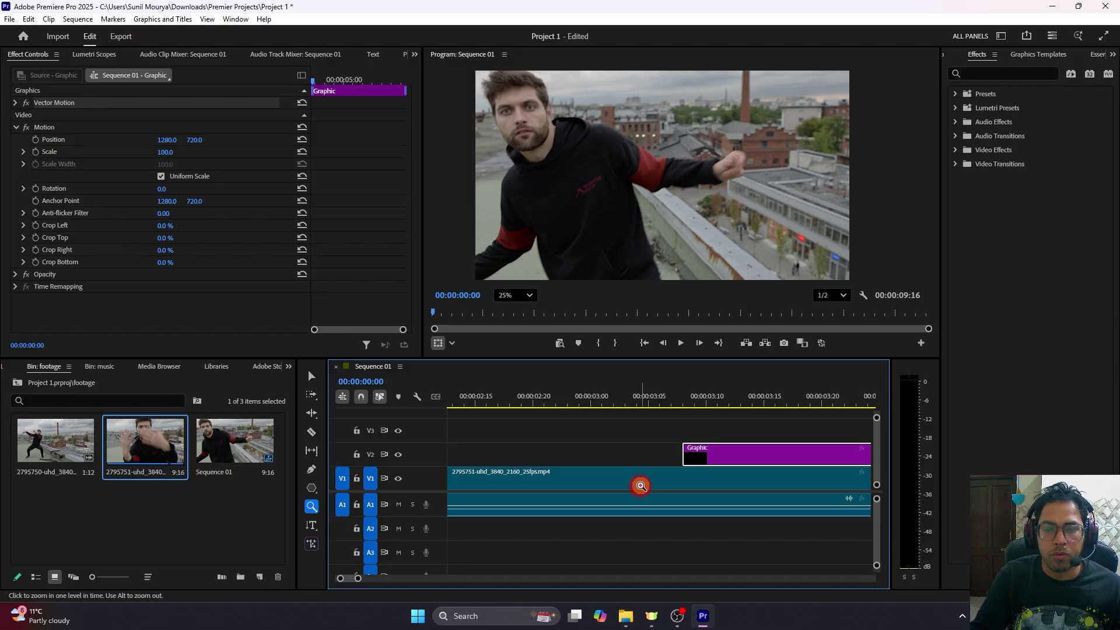
# Zoom in further around the start of the V2 graphic clip with the Zoom tool, and switch back to the Hand tool
pyautogui.click(710, 454)
pyautogui.click(647, 459)
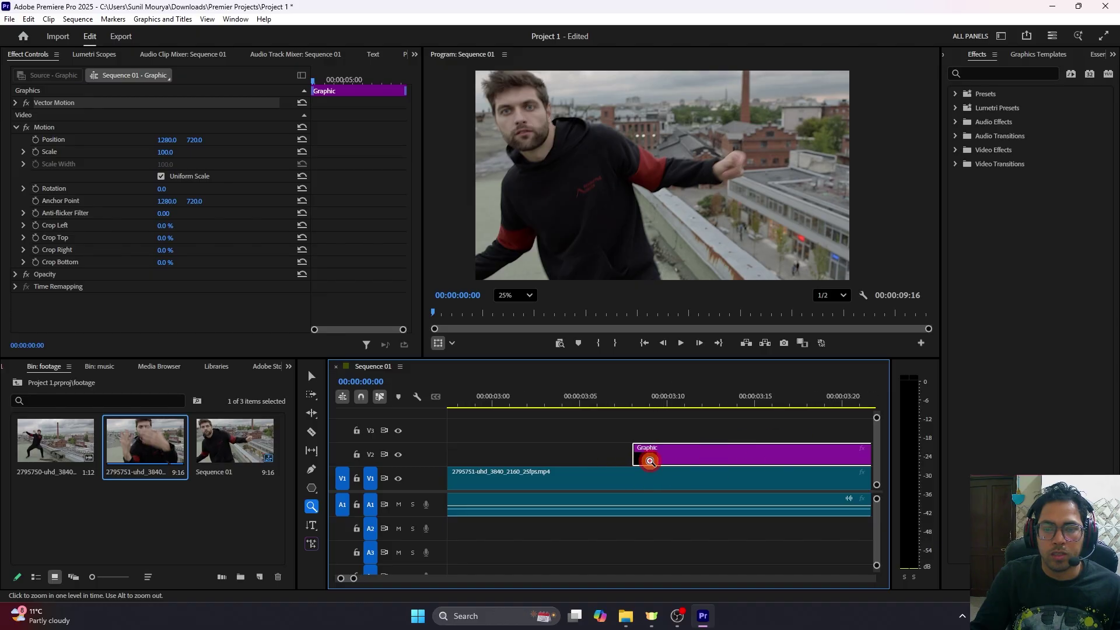
pyautogui.click(312, 507)
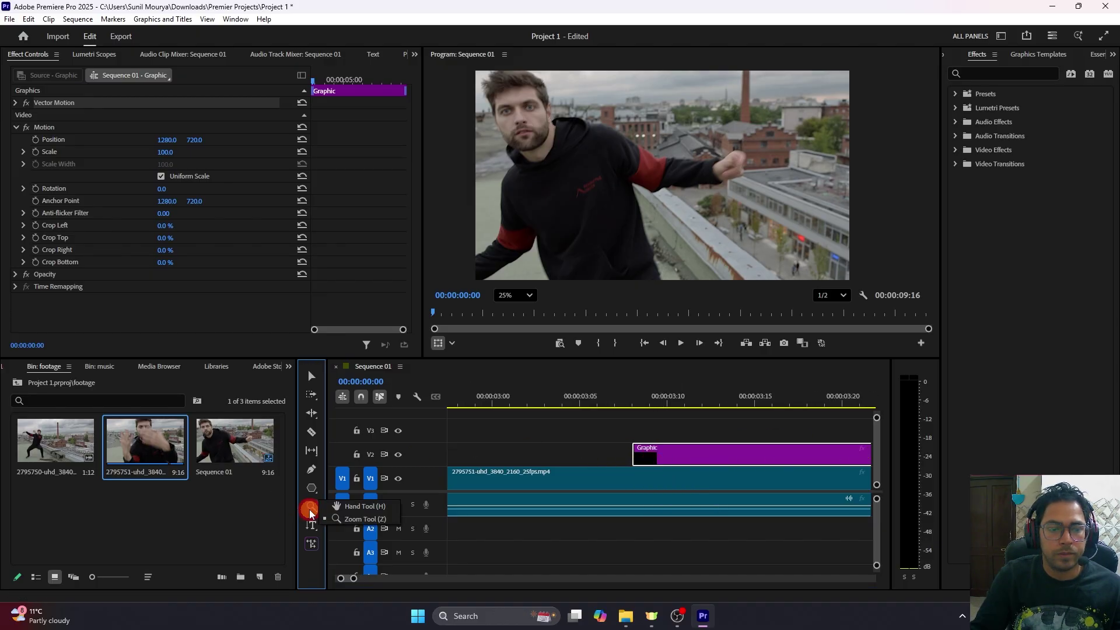
pyautogui.click(343, 510)
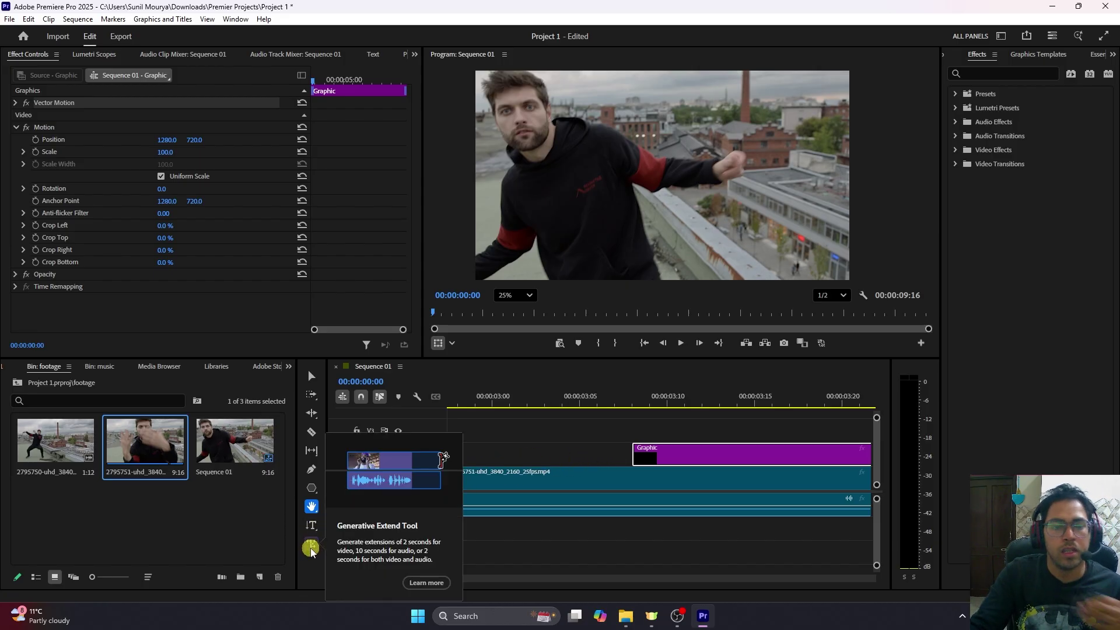
# Show the end of the V1 clip and place the playhead at 00:00:09:15 with the Selection tool active
pyautogui.moveTo(608, 500); pyautogui.dragTo(548, 487)
pyautogui.scroll(-10, 548, 487)
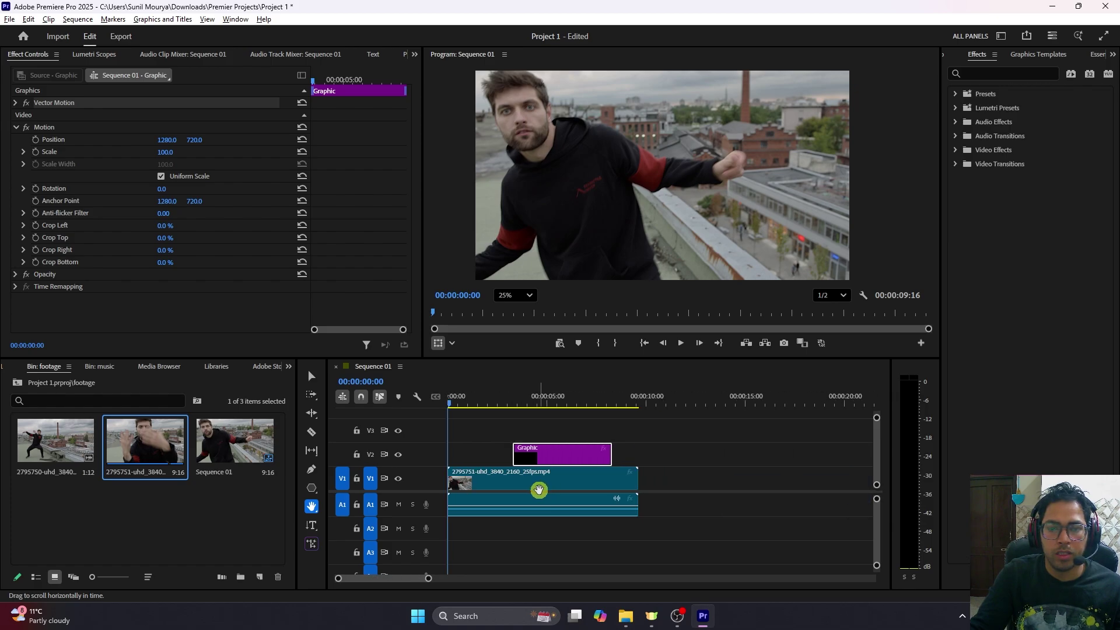
pyautogui.scroll(2, 600, 475)
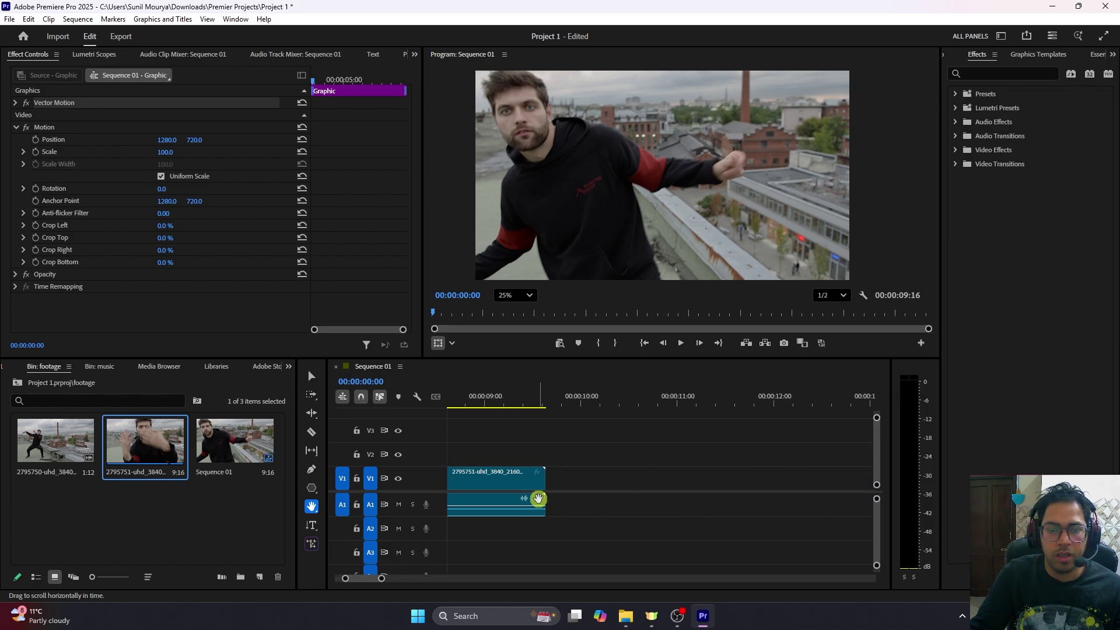
pyautogui.click(533, 482)
pyautogui.press('v')
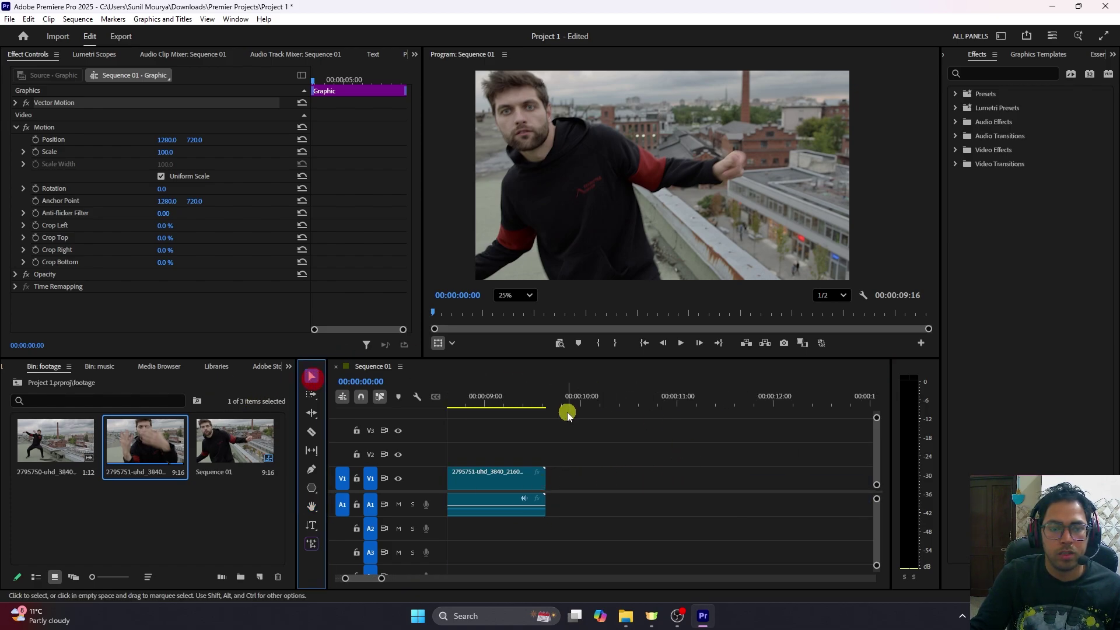
pyautogui.moveTo(551, 406)
pyautogui.mouseDown()
pyautogui.moveTo(568, 402)
pyautogui.moveTo(520, 409)
pyautogui.moveTo(546, 409)
pyautogui.mouseUp()
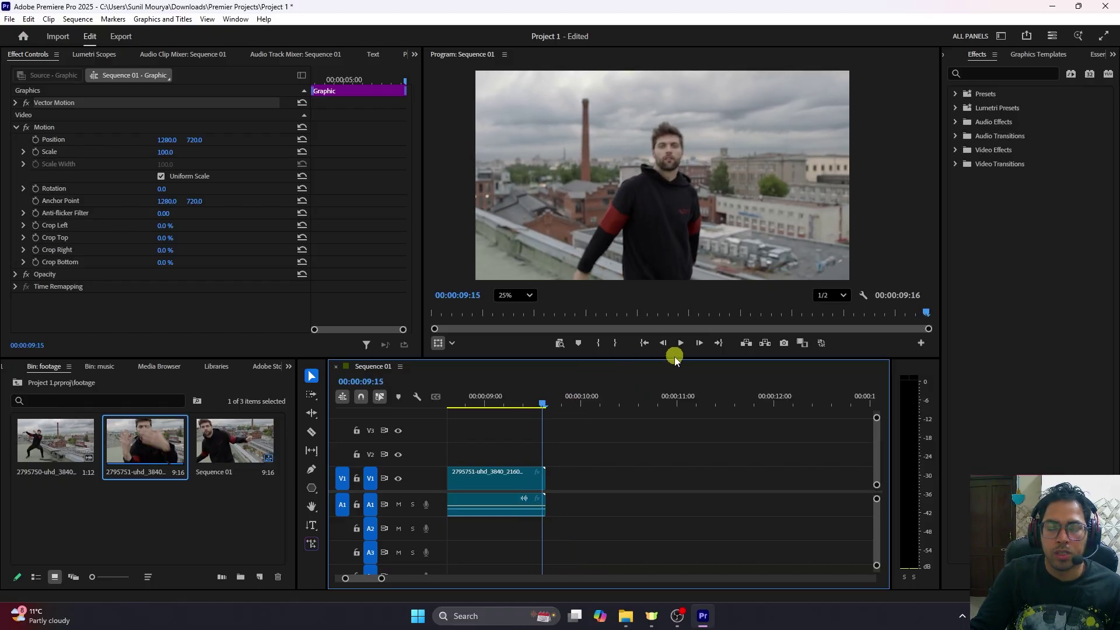
# Extend the end of the V1 video clip by two seconds with the Generative Extend tool, accepting the nearest supported resolution
pyautogui.click(313, 545)
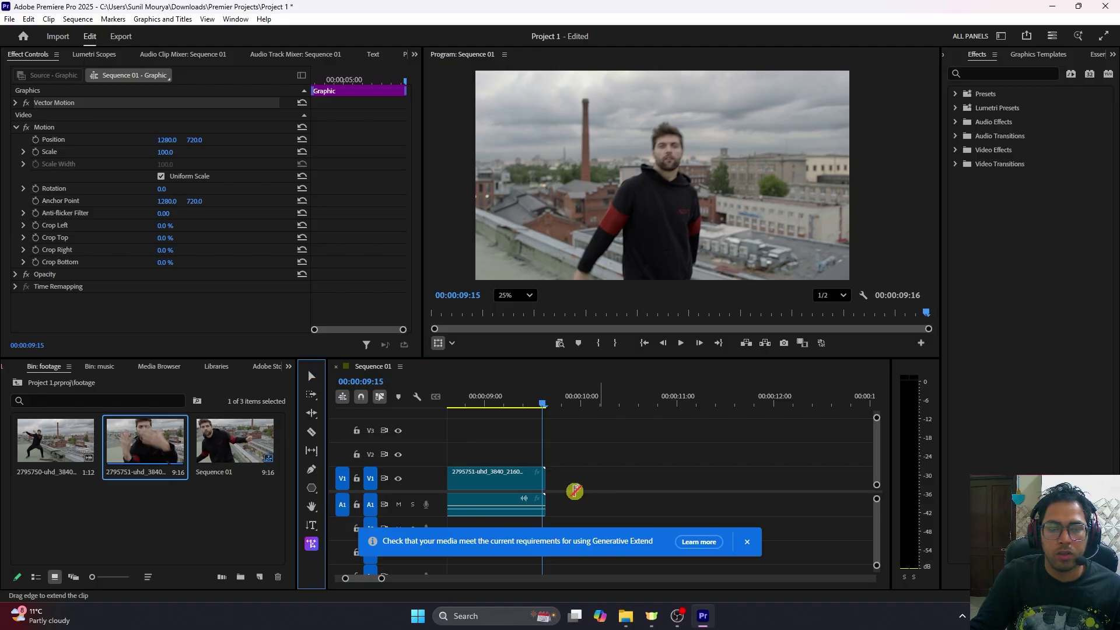
pyautogui.moveTo(548, 481); pyautogui.dragTo(747, 476)
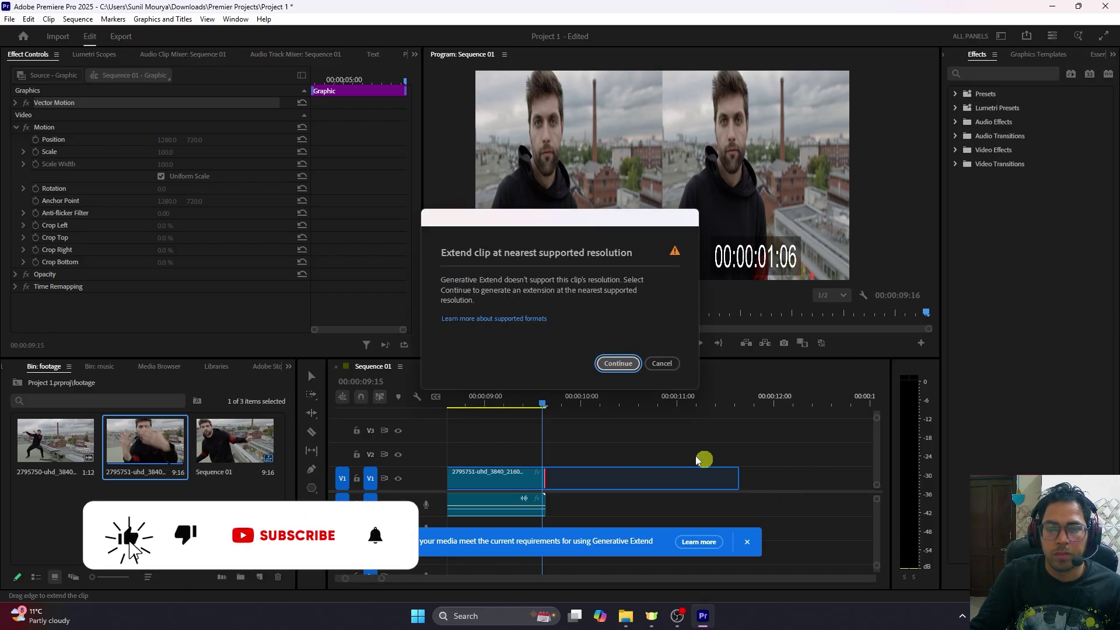
pyautogui.click(620, 363)
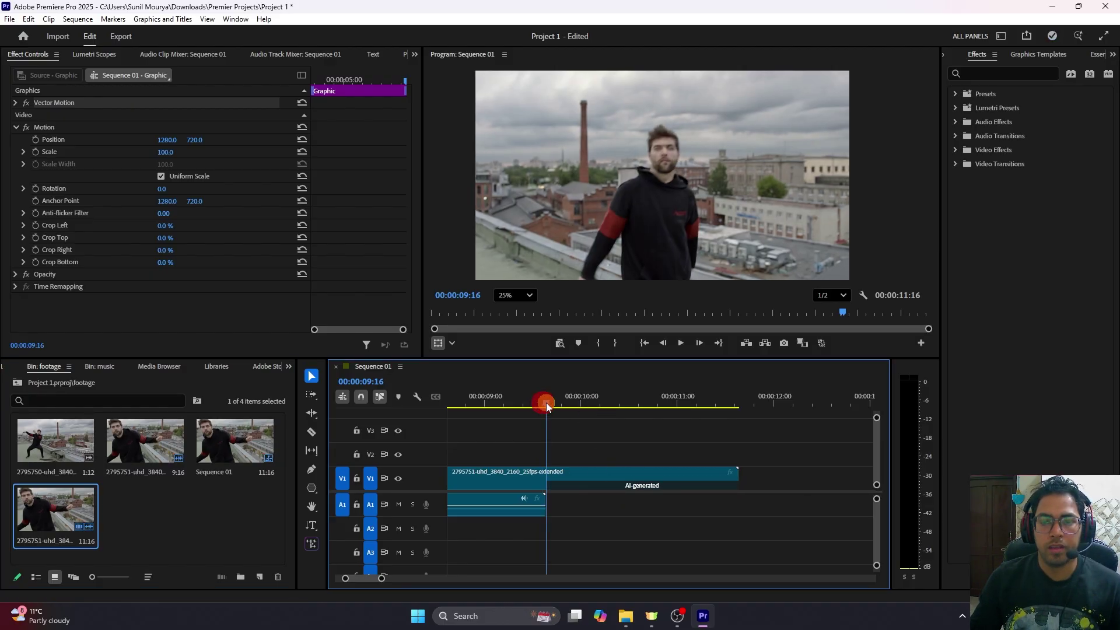
# Play the sequence from the start and scrub through the AI-generated extension at the end of the V1 clip
pyautogui.press('space')
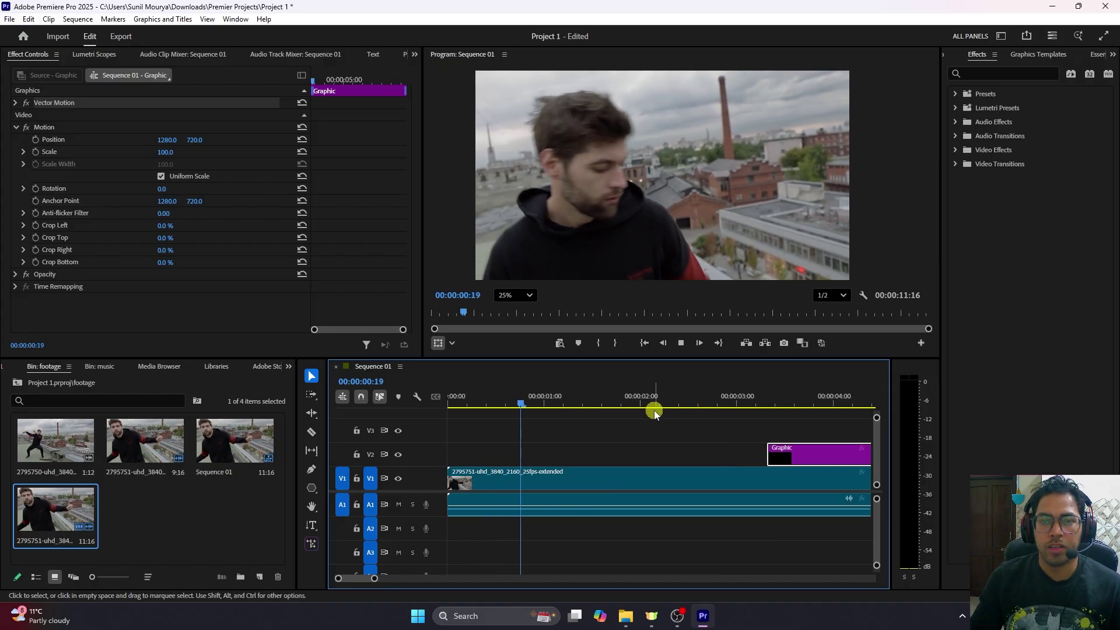
pyautogui.scroll(-3, 553, 420)
pyautogui.scroll(-4, 553, 420)
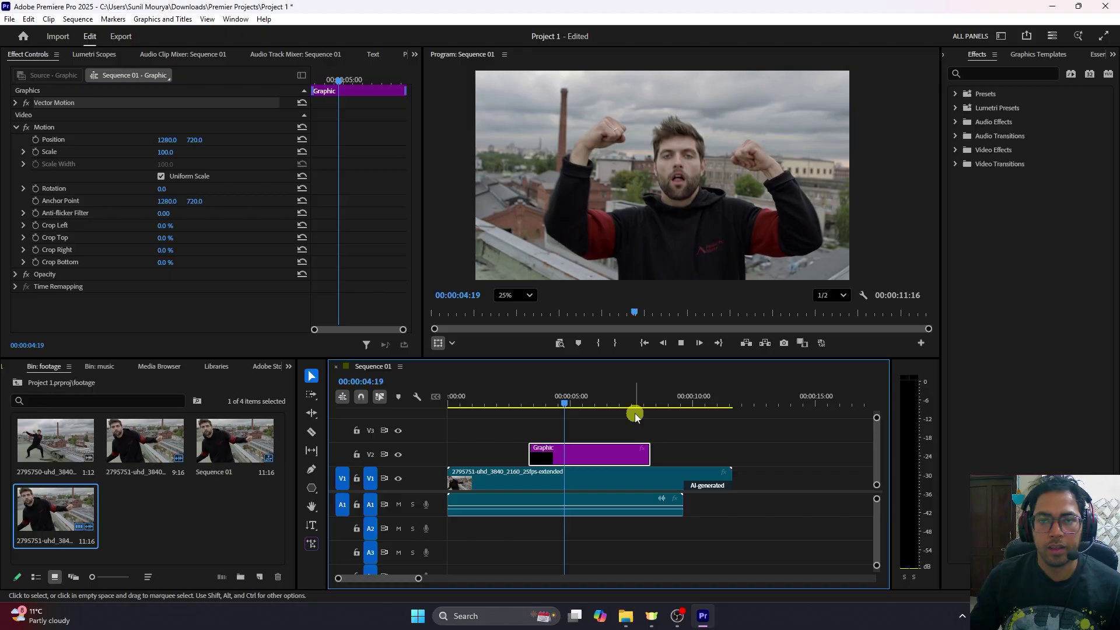
pyautogui.click(672, 403)
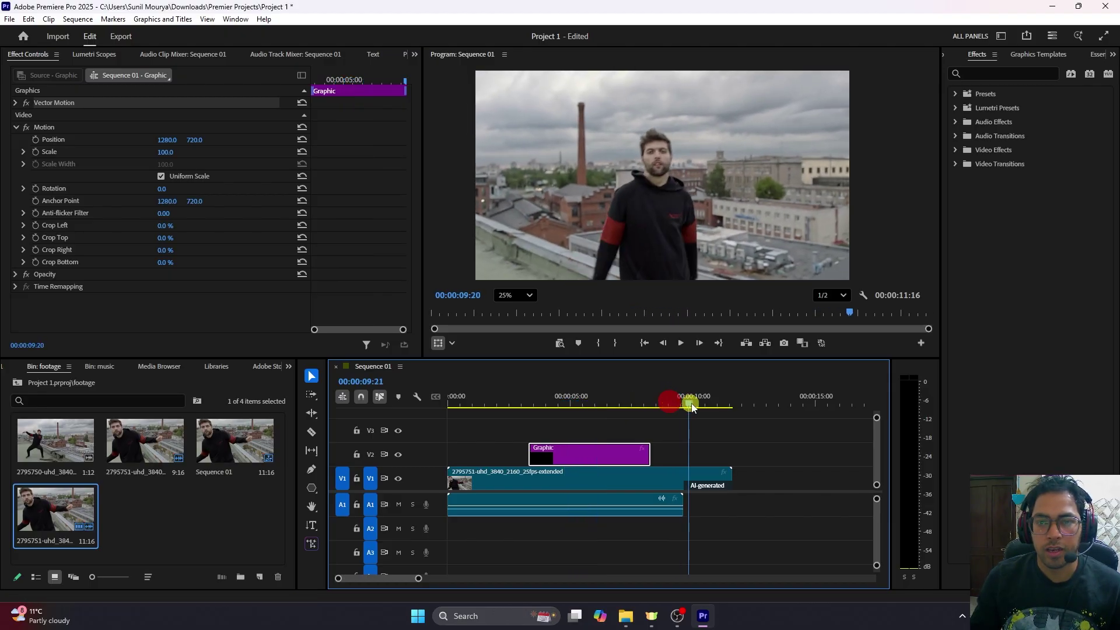
pyautogui.moveTo(717, 404); pyautogui.dragTo(696, 388)
# Return the playhead to 00:00:00:00, zoom the timeline in on the opening seconds, and briefly preview the first frames
pyautogui.click(606, 447)
pyautogui.press('-')
pyautogui.press('-')
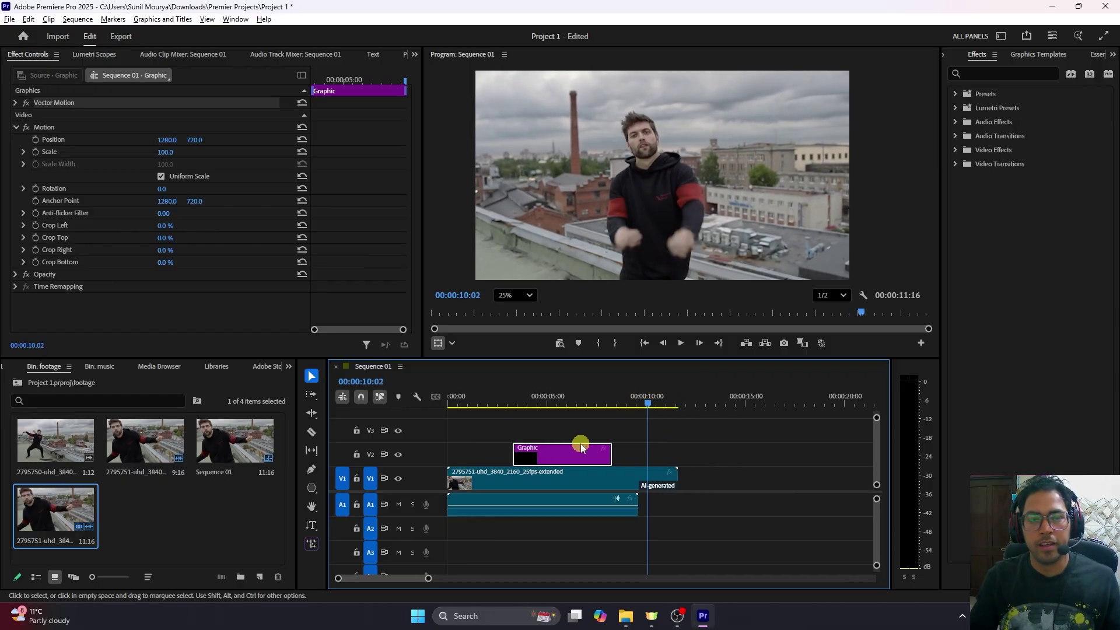
pyautogui.moveTo(627, 402); pyautogui.dragTo(370, 400)
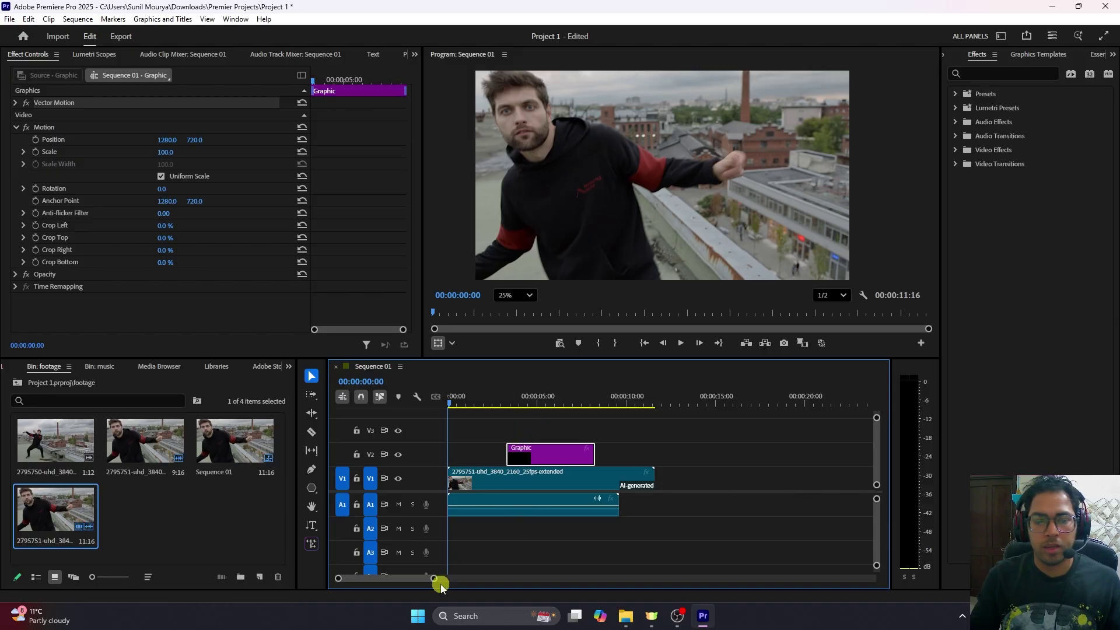
pyautogui.moveTo(433, 578); pyautogui.dragTo(405, 579)
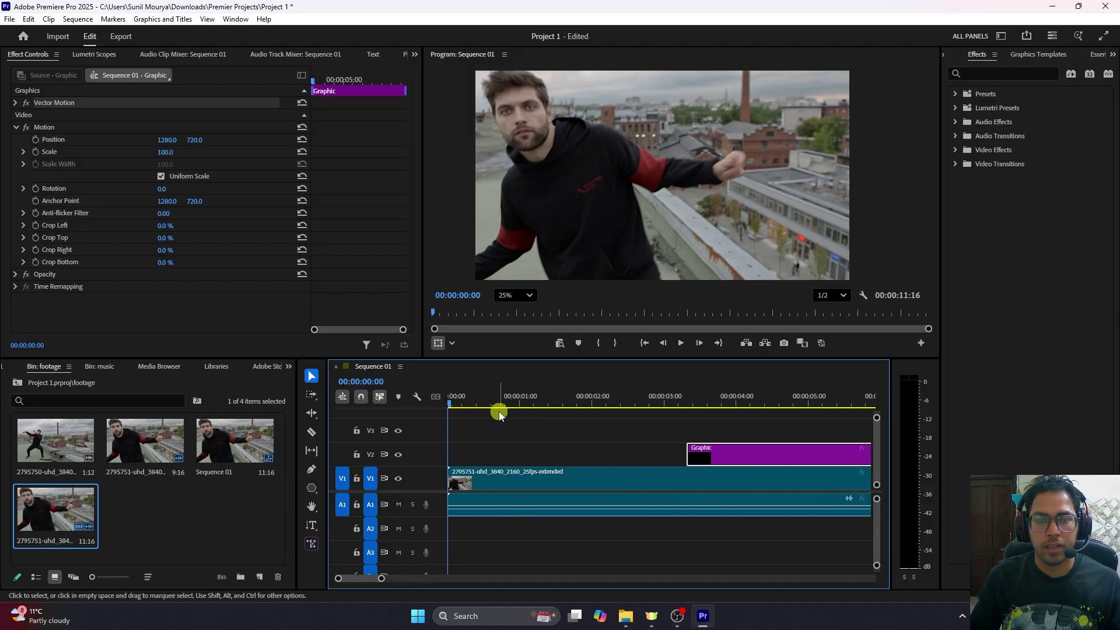
pyautogui.moveTo(500, 403); pyautogui.dragTo(450, 401)
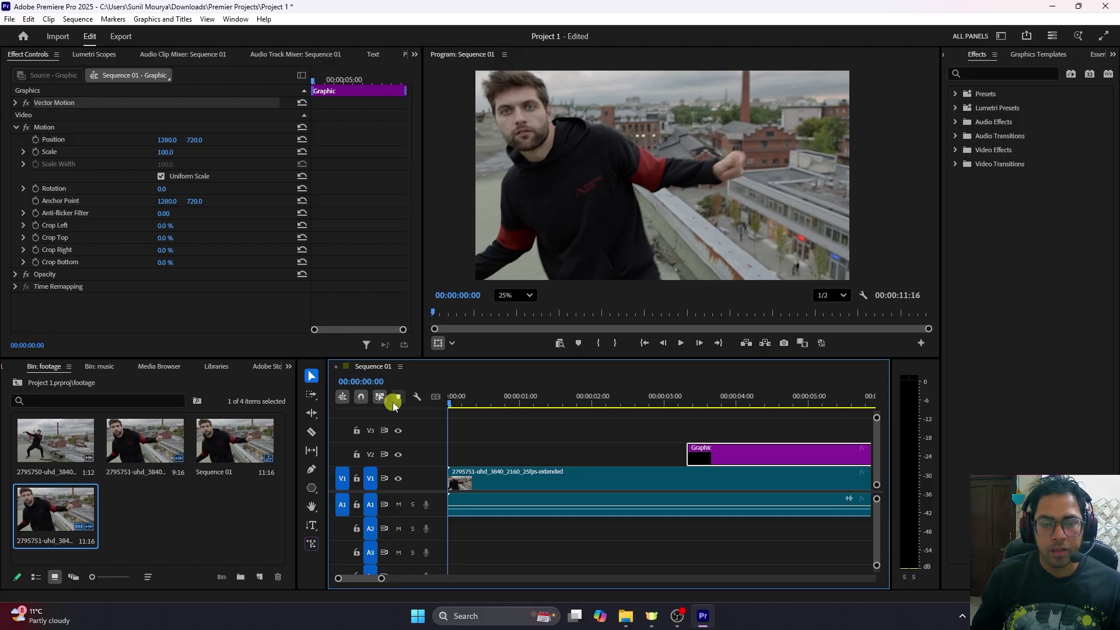
pyautogui.press('space')
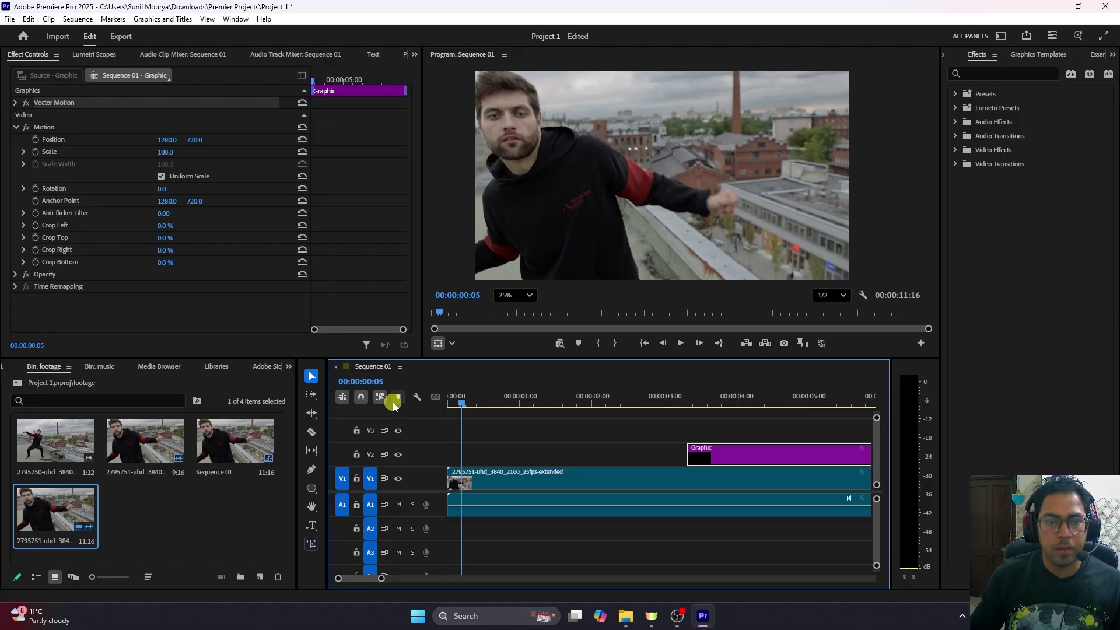
pyautogui.moveTo(458, 402); pyautogui.dragTo(425, 403)
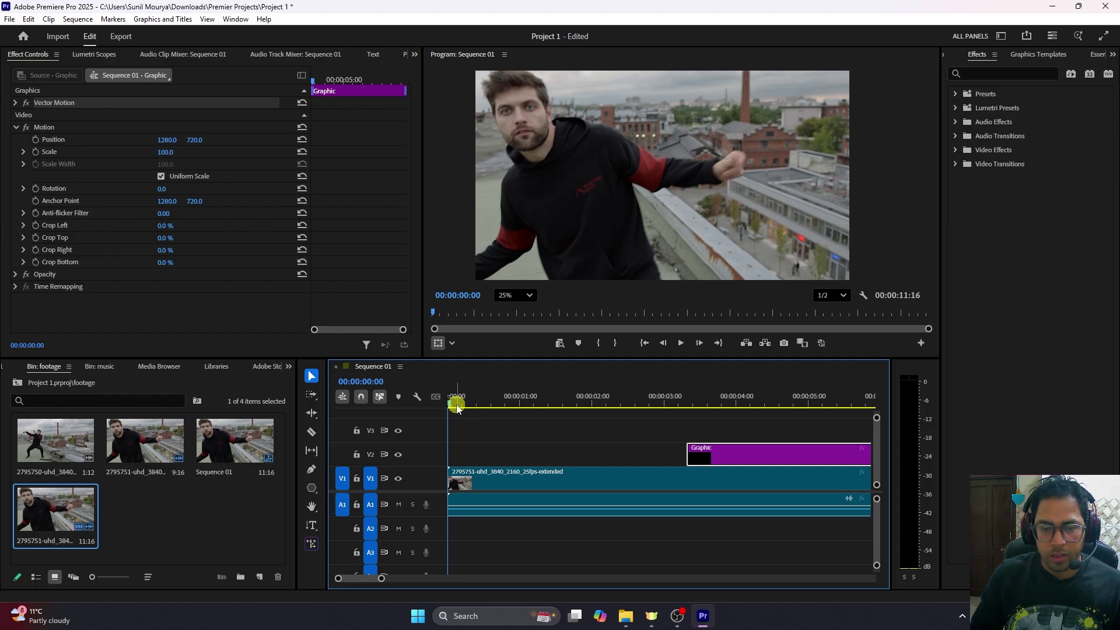
# Step the playhead one frame forward and back repeatedly between 00:00:00:00 and 00:00:00:01
pyautogui.press('Right')
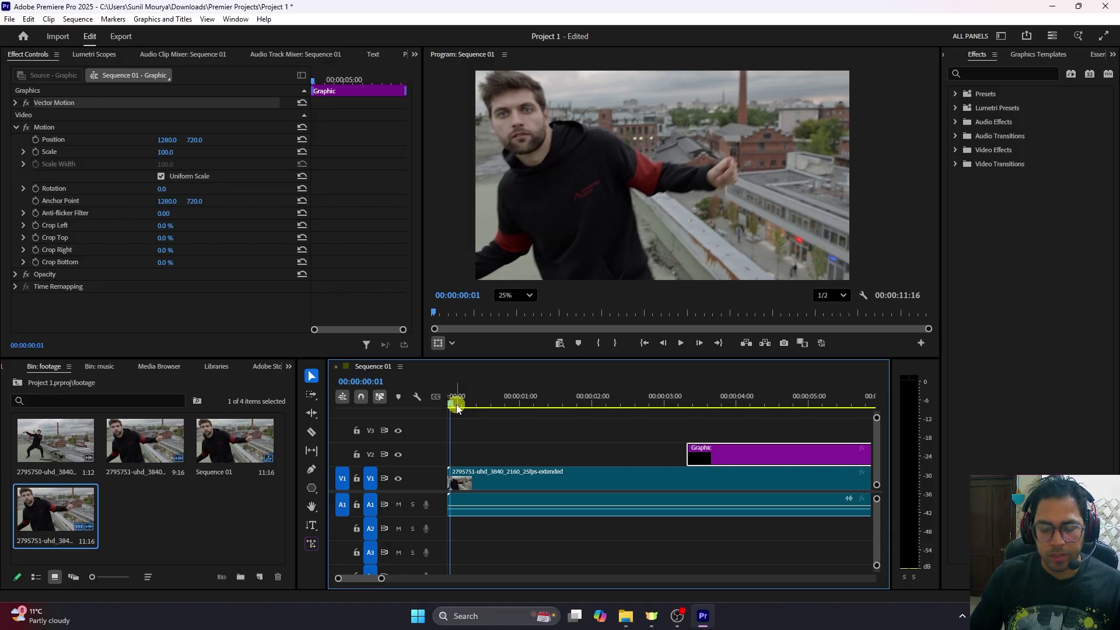
pyautogui.press('Left')
pyautogui.press('Right')
pyautogui.press('Left')
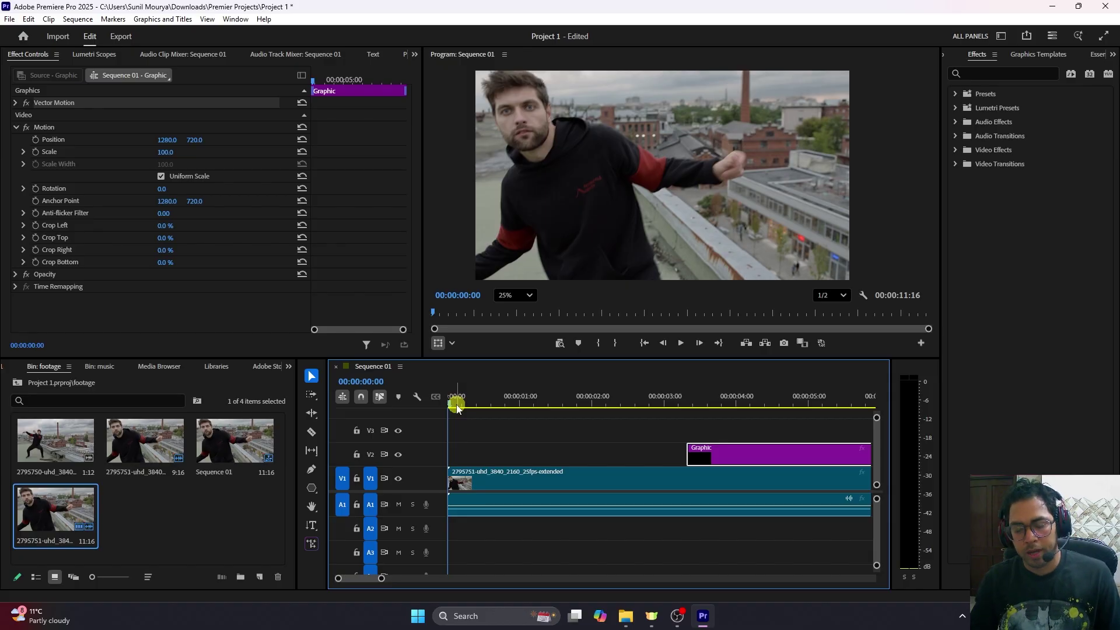
pyautogui.press('Right')
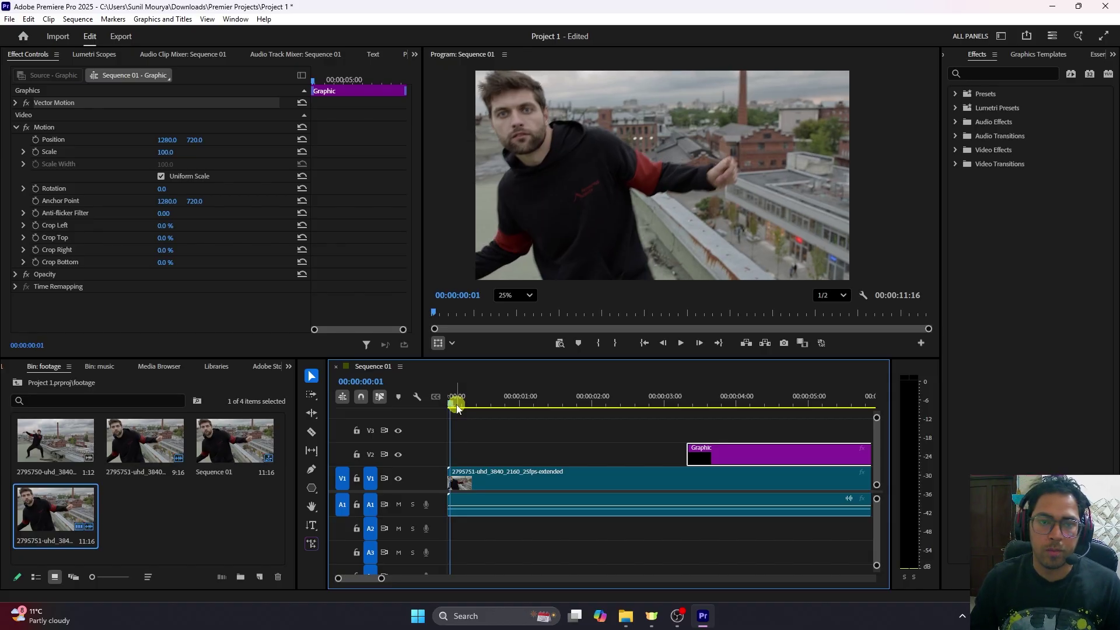
pyautogui.press('Left')
pyautogui.press('Right')
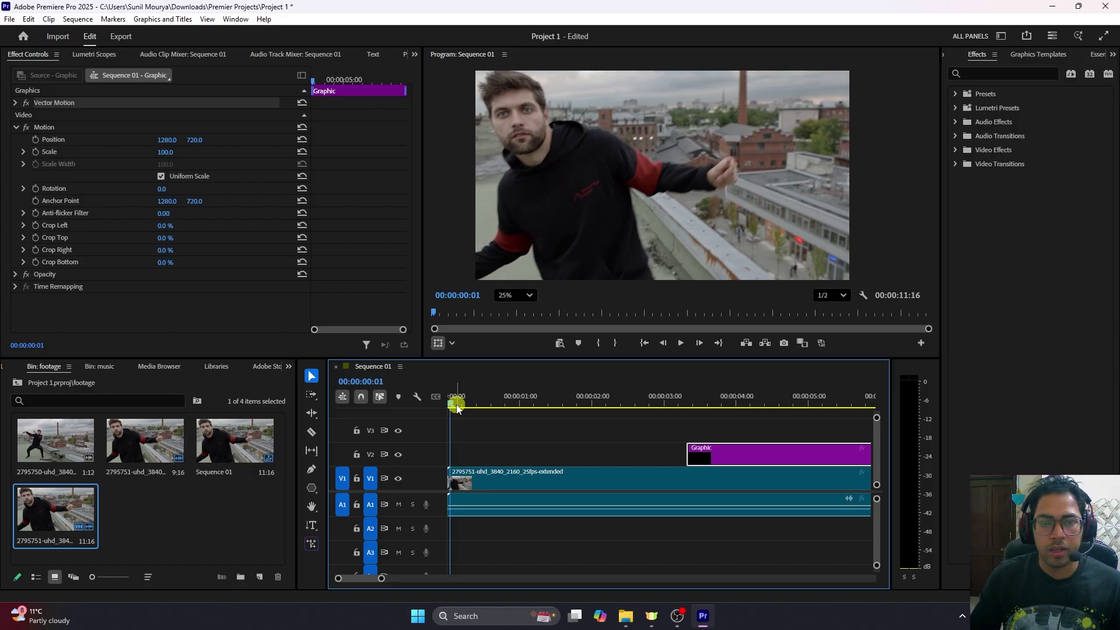
# Step the playhead several frames forward one at a time and back again to 00:00:00:00
pyautogui.press('Right')
pyautogui.press('Right')
pyautogui.press('Right')
pyautogui.press('Right')
pyautogui.press('Right')
pyautogui.press('Left')
pyautogui.press('Left')
pyautogui.press('Left')
pyautogui.press('Left')
pyautogui.press('Left')
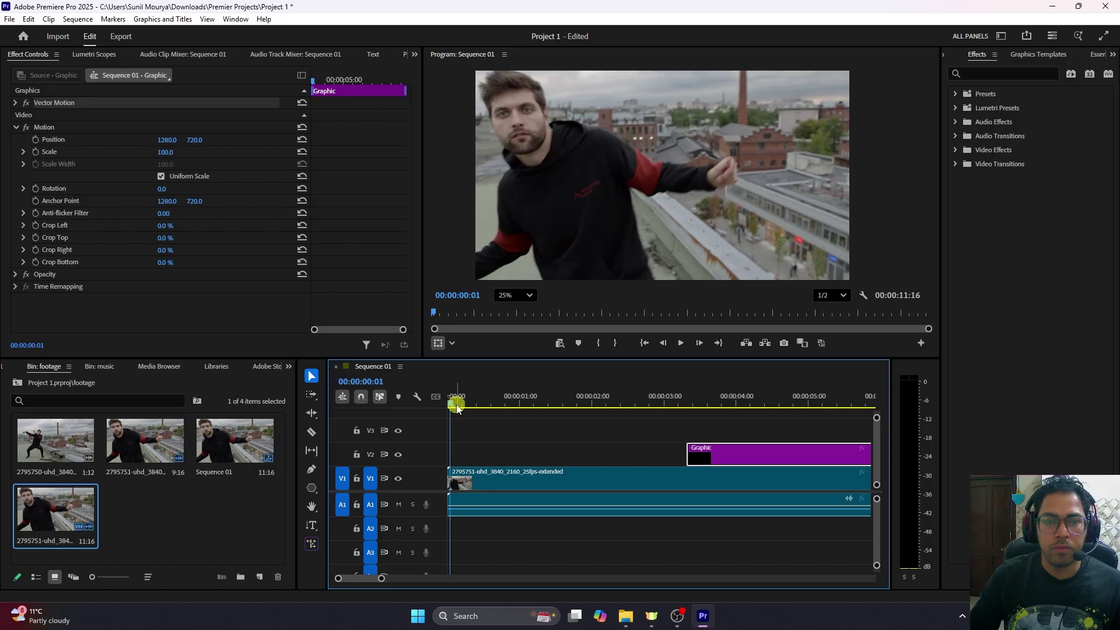
pyautogui.press('Left')
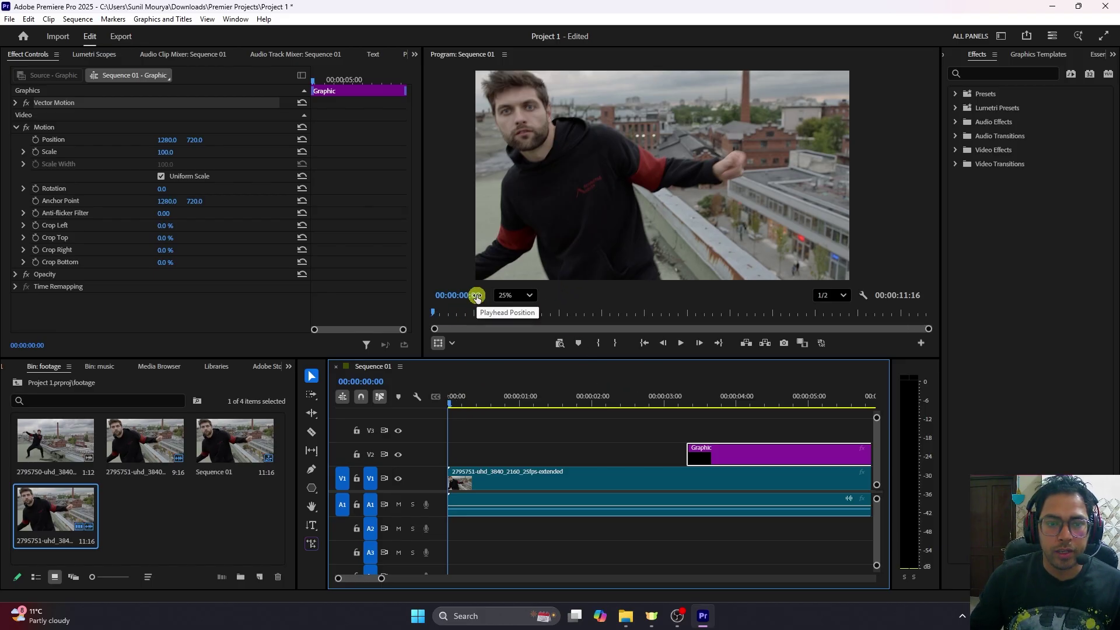
pyautogui.press('Right')
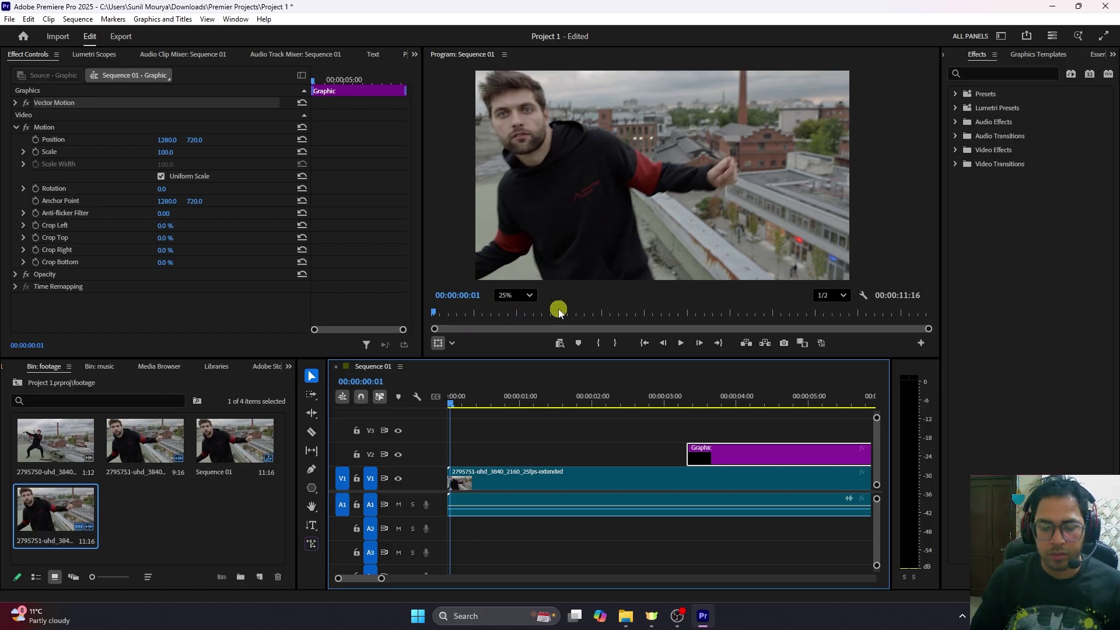
pyautogui.press('Left')
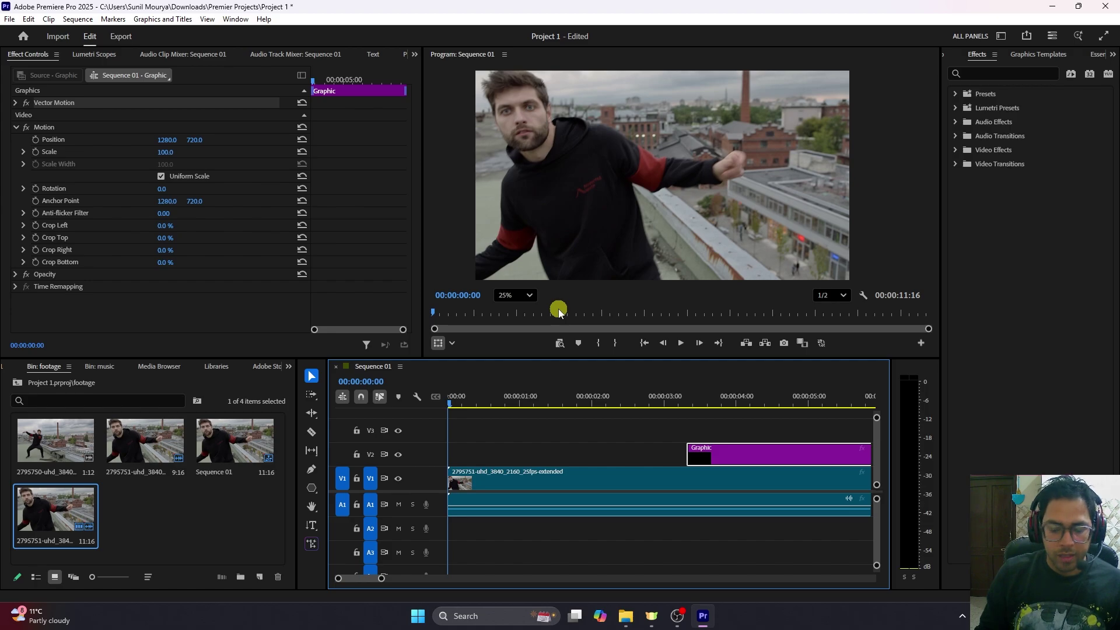
# Advance the playhead in five-frame jumps, skipping ahead to the start of the V2 graphic clip and on to 00:00:03:23
pyautogui.hotkey('shift', 'Right')
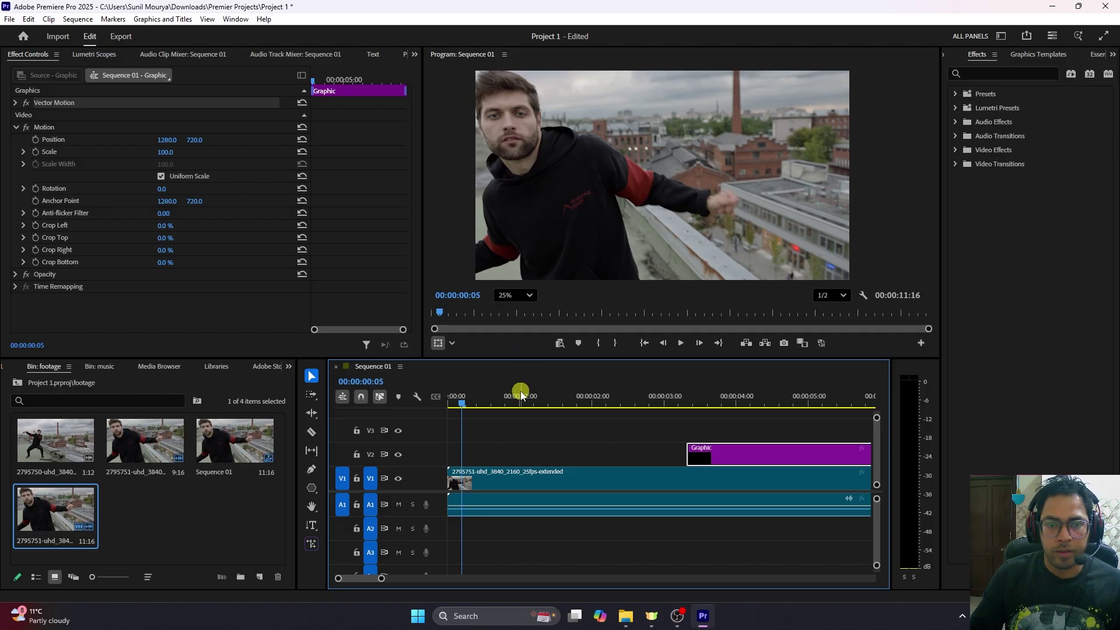
pyautogui.hotkey('shift', 'Right')
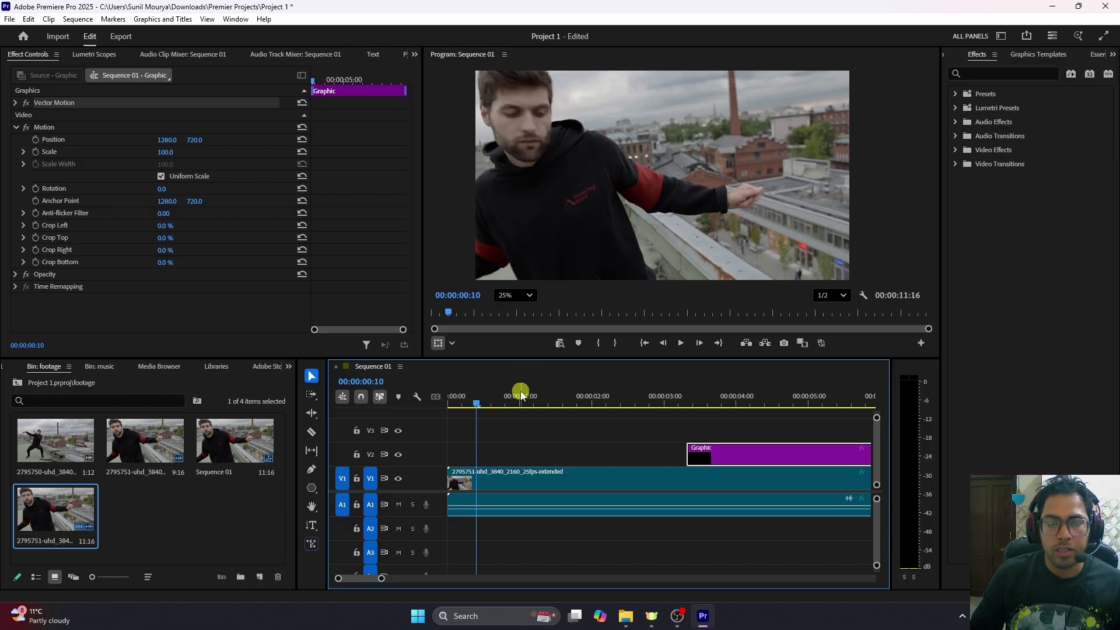
pyautogui.press('Down')
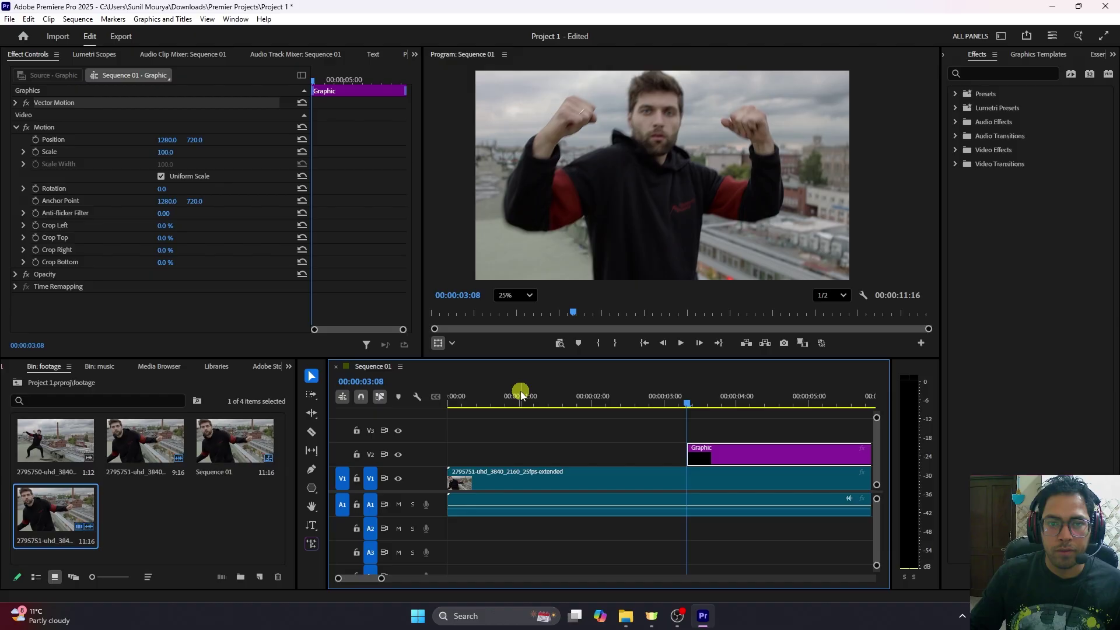
pyautogui.hotkey('shift', 'Right')
pyautogui.hotkey('shift', 'Right')
pyautogui.hotkey('shift', 'Right')
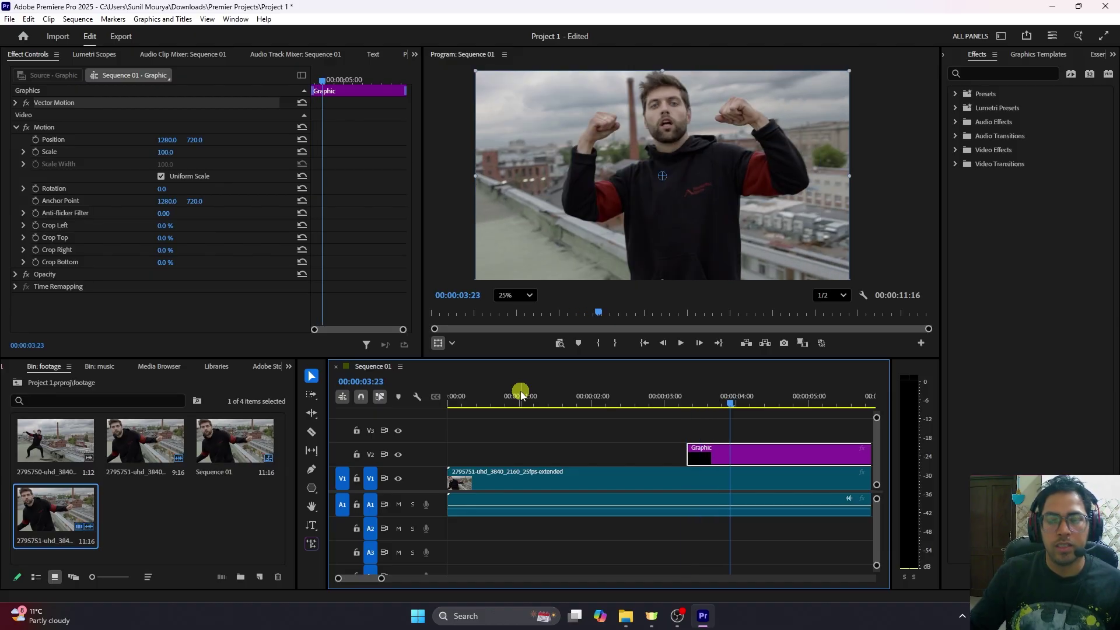
# Scrub back to 00:00:00:11 and set the playhead position to 00:00:00:05 by entering the timecode
pyautogui.moveTo(700, 396); pyautogui.dragTo(481, 388)
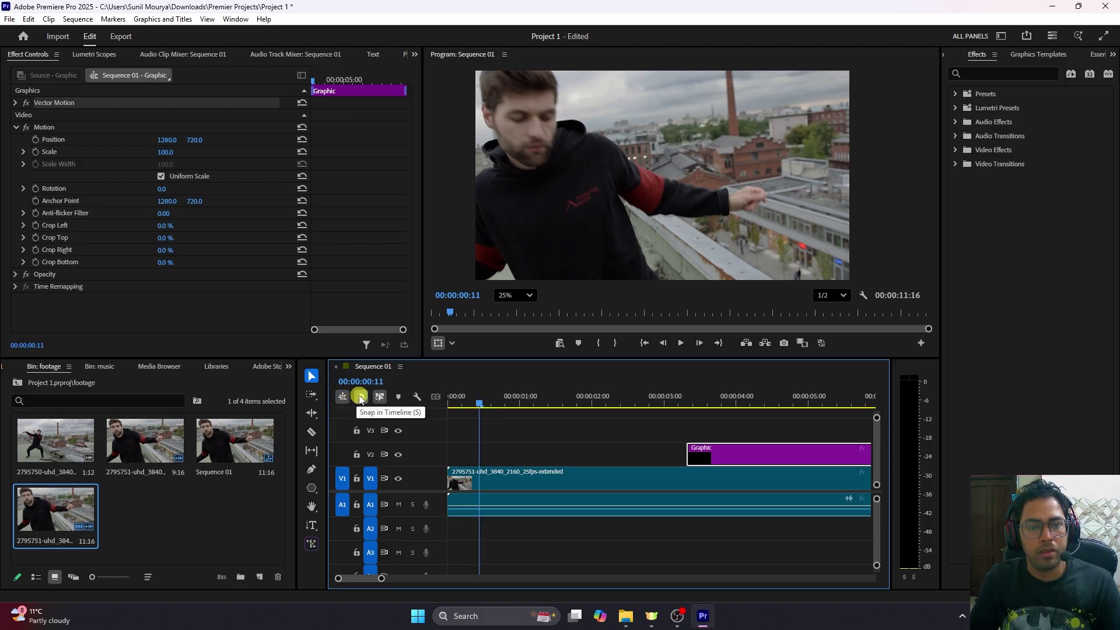
pyautogui.click(379, 382)
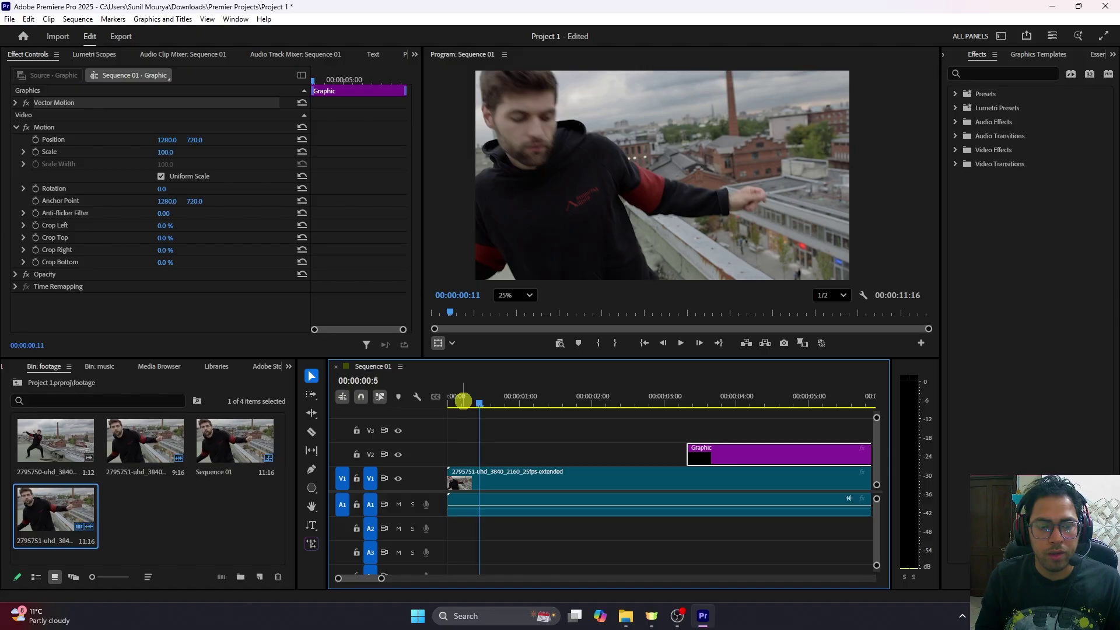
pyautogui.press('Return')
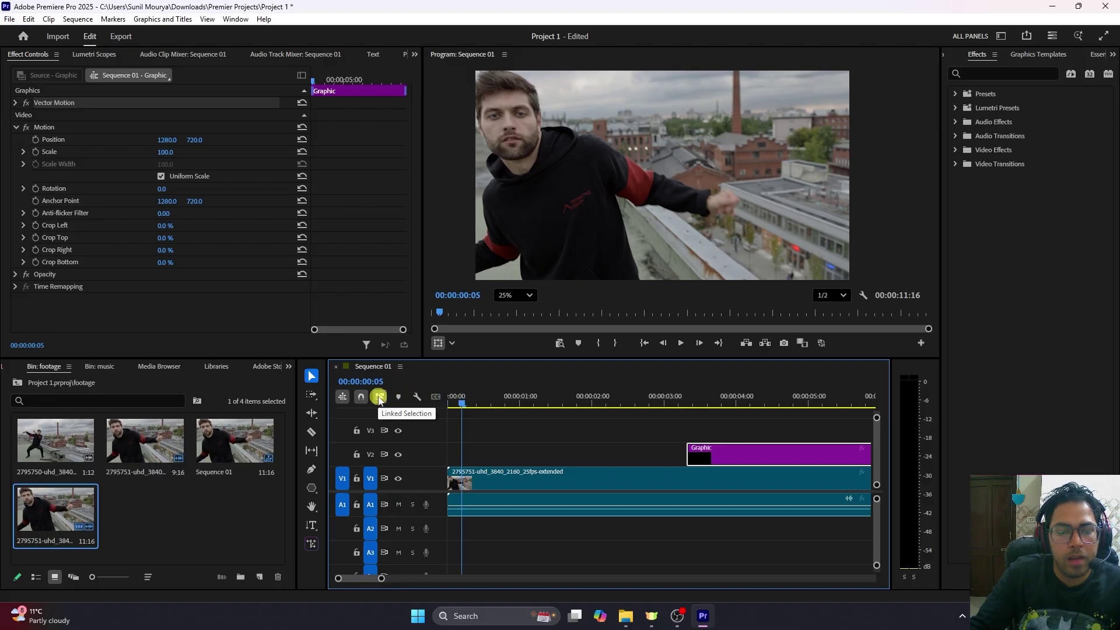
# Turn off Linked Selection for the timeline
pyautogui.click(379, 397)
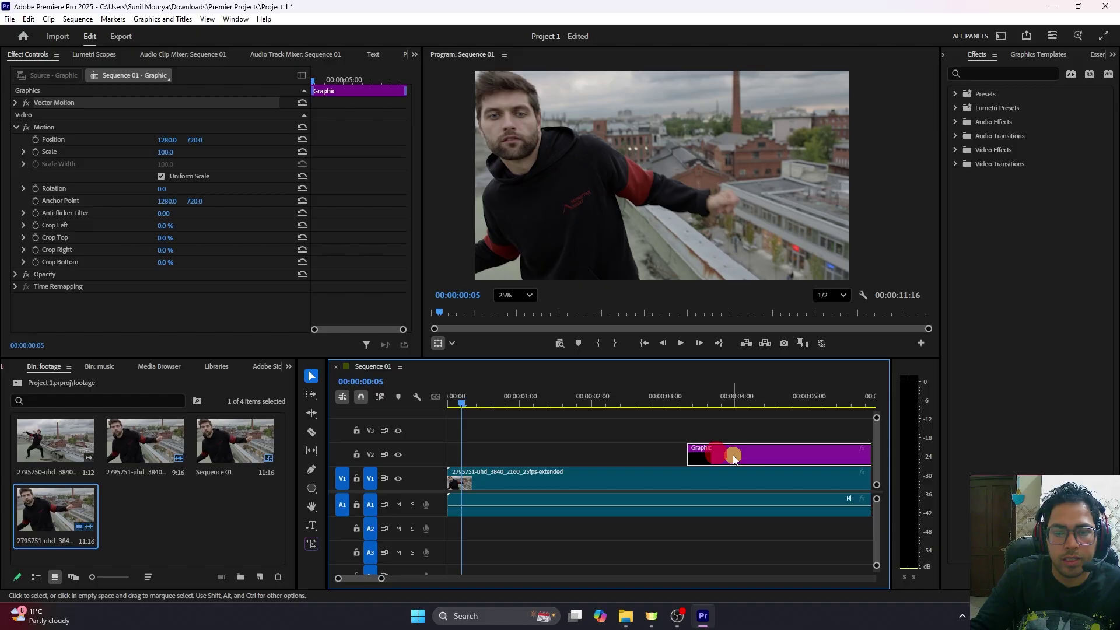
# Move the V2 graphic clip to start at about 00:00:01:04 and toggle V2's track output with the playhead at 00:00:01:14
pyautogui.moveTo(733, 455); pyautogui.dragTo(577, 459)
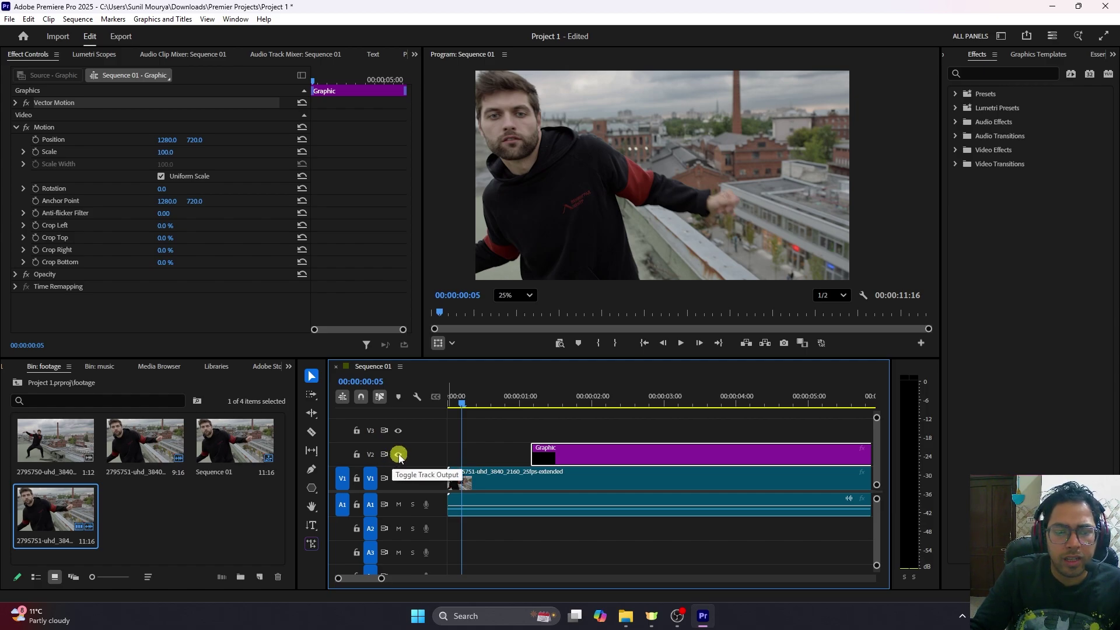
pyautogui.moveTo(545, 400); pyautogui.dragTo(560, 401)
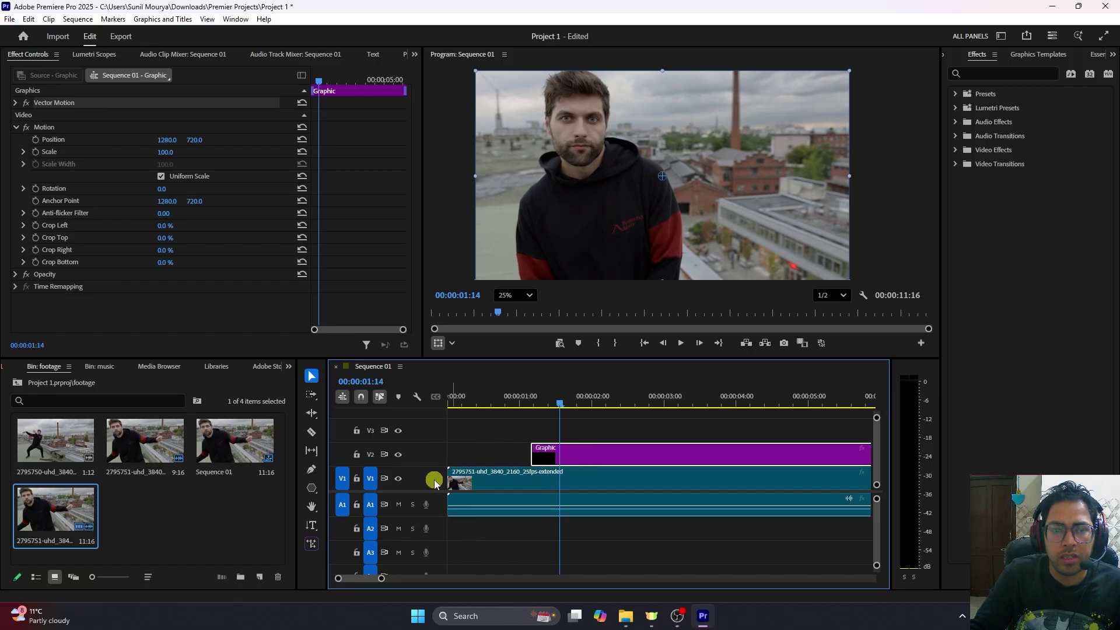
pyautogui.click(400, 456)
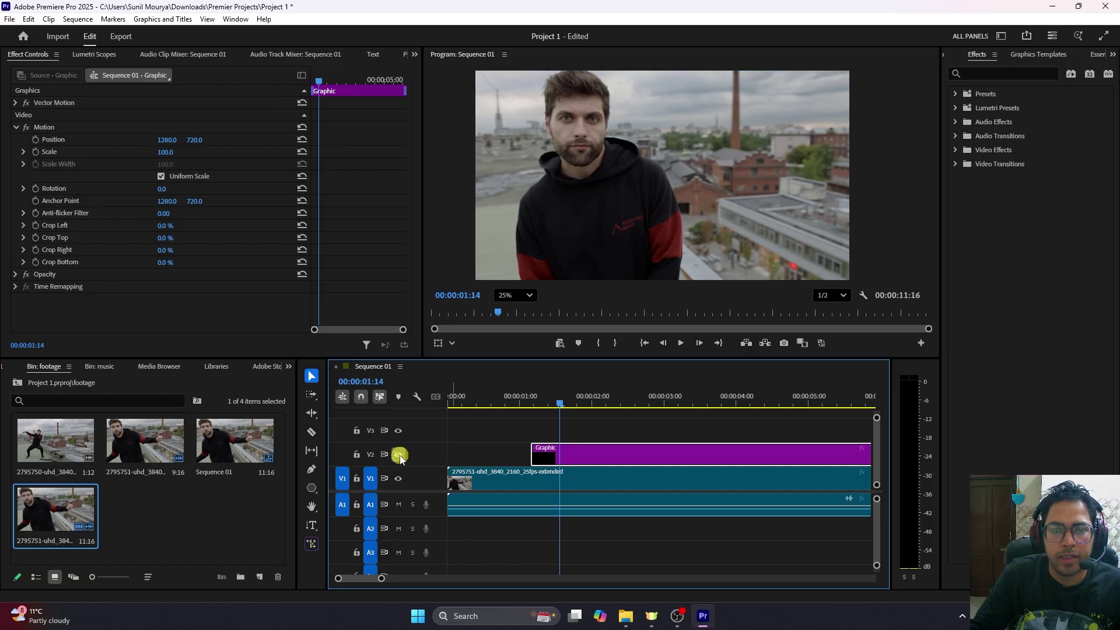
# Delete the graphic clip from V2 and position the playhead at 00:00:01:18
pyautogui.click(589, 457)
pyautogui.moveTo(558, 402)
pyautogui.mouseDown()
pyautogui.moveTo(508, 404)
pyautogui.moveTo(565, 420)
pyautogui.mouseUp()
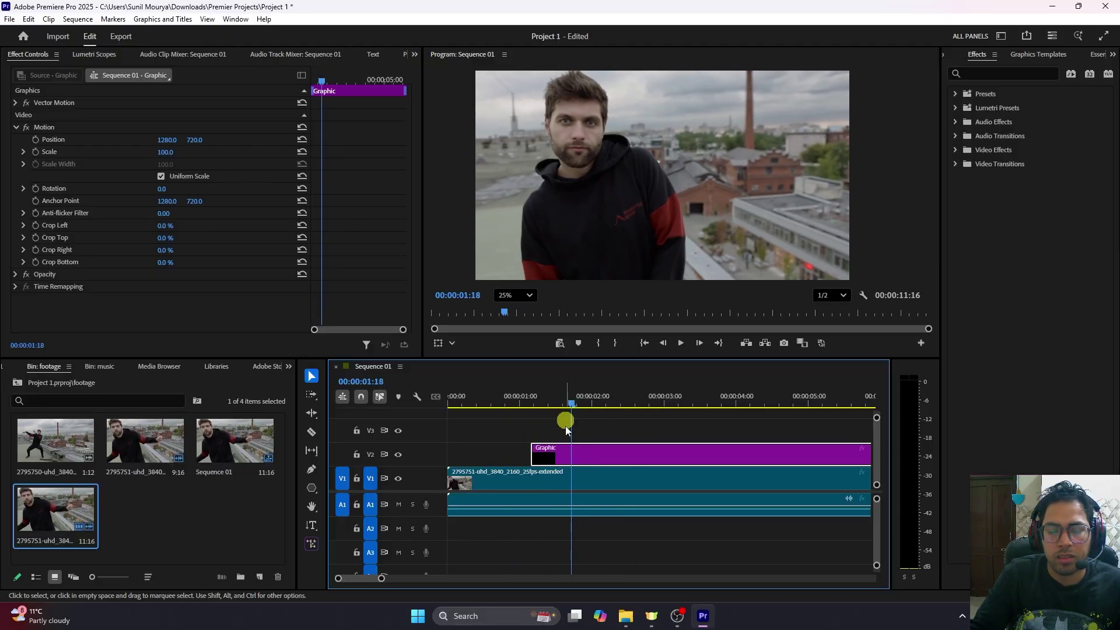
pyautogui.click(582, 467)
pyautogui.press('Delete')
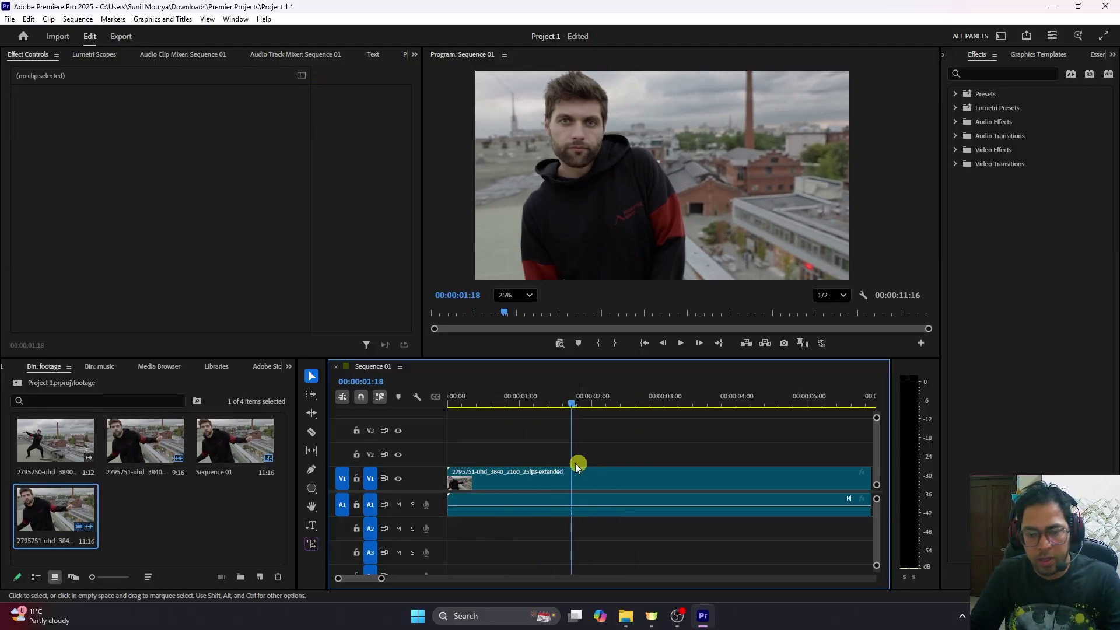
# Place the playhead at 00:00:00:20 and duplicate the V1 video clip onto V2 directly above the original
pyautogui.click(487, 483)
pyautogui.moveTo(558, 403); pyautogui.dragTo(505, 407)
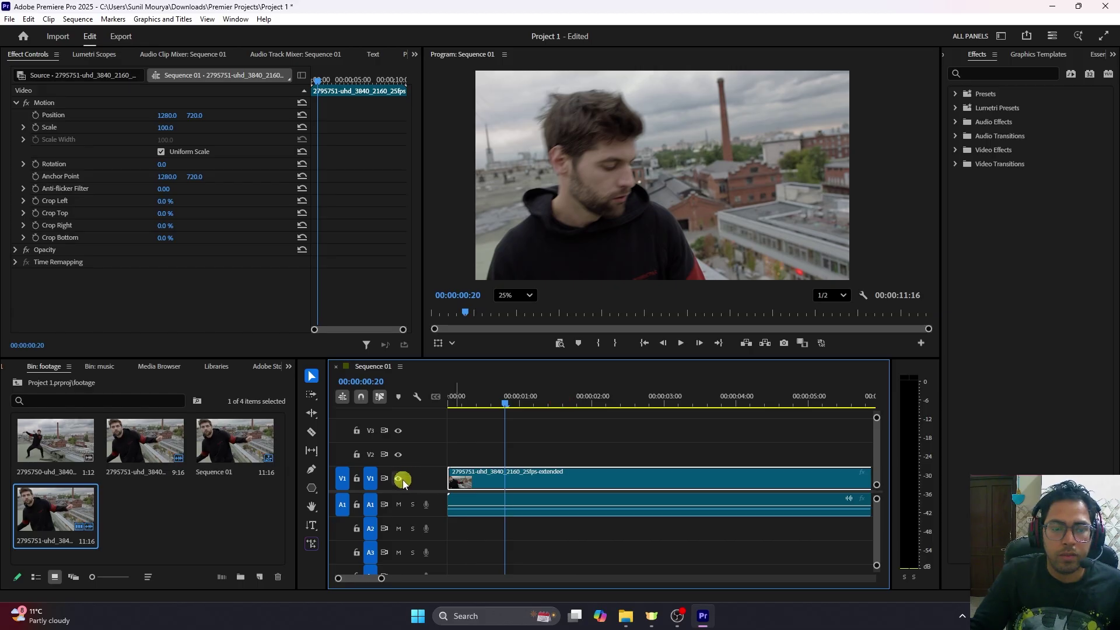
pyautogui.moveTo(528, 476); pyautogui.dragTo(519, 459)
# Split the V2 copy at 00:00:00:20 with the Razor tool and delete the part before the cut
pyautogui.press('c')
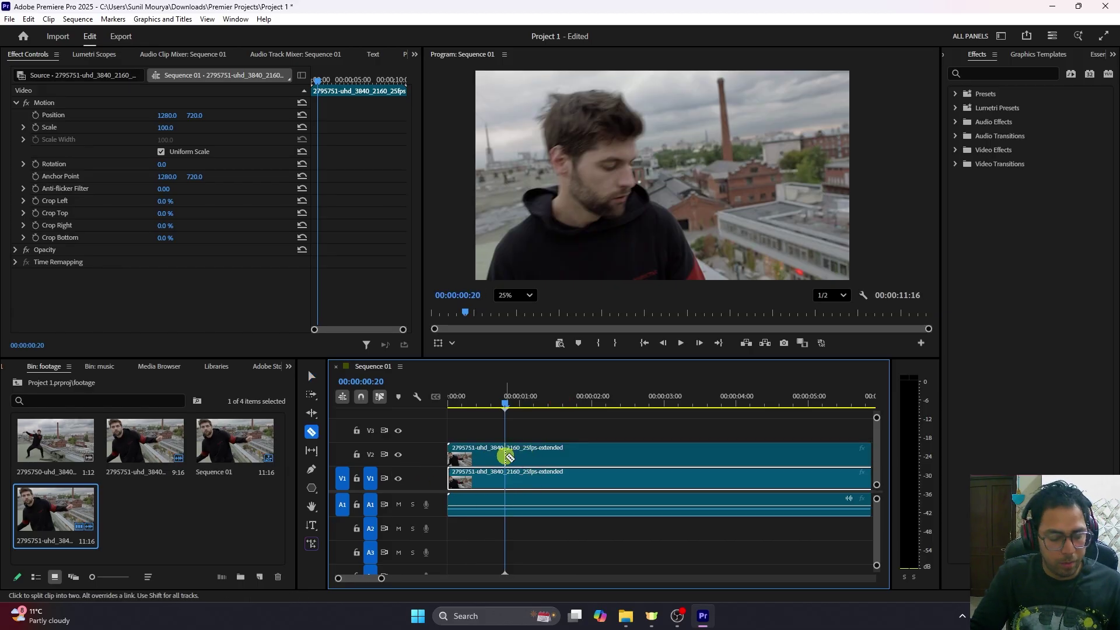
pyautogui.click(506, 458)
pyautogui.press('v')
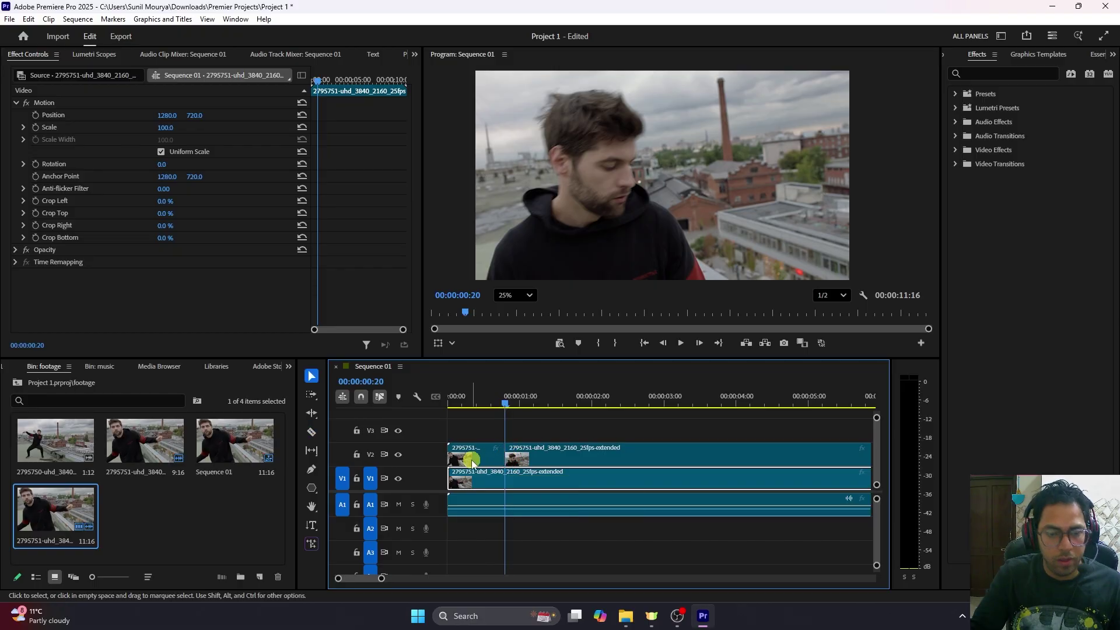
pyautogui.click(468, 459)
pyautogui.press('Delete')
# Shift the V2 clip to start at about 00:00:00:13 and trim off everything after a cut at about 00:00:01:17
pyautogui.moveTo(537, 460); pyautogui.dragTo(518, 460)
pyautogui.press('c')
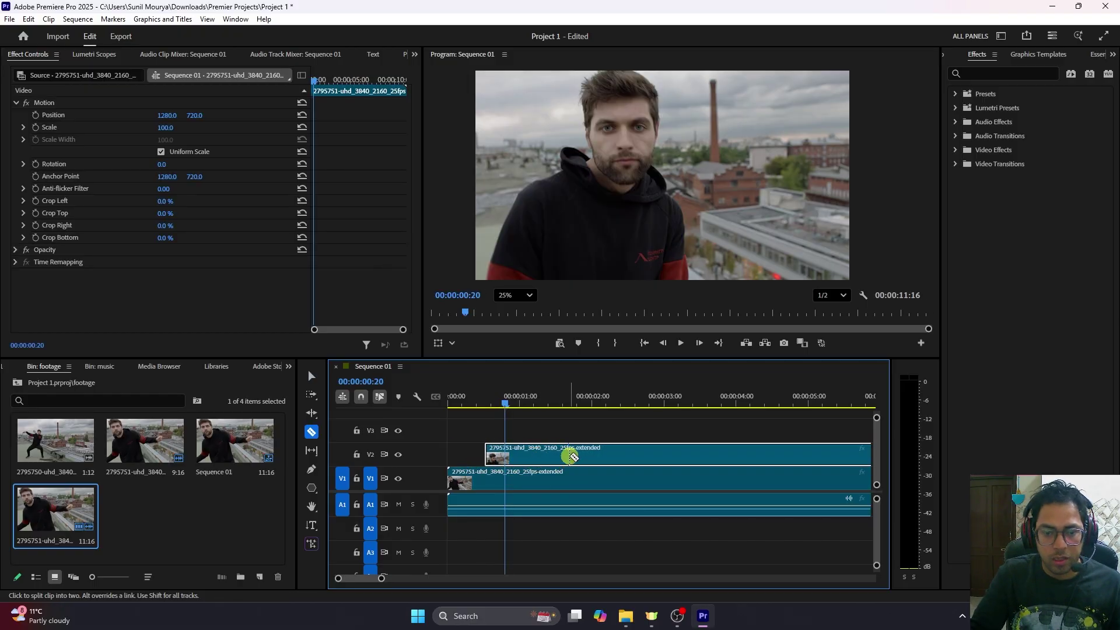
pyautogui.click(570, 460)
pyautogui.press('v')
pyautogui.click(589, 457)
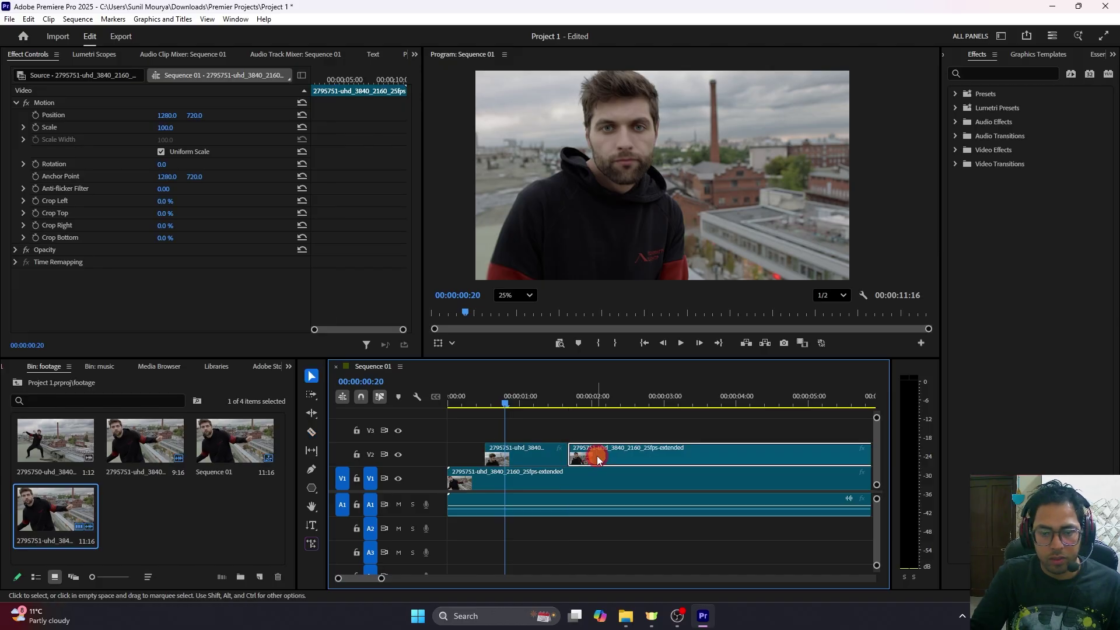
pyautogui.press('Delete')
# Put the playhead at 00:00:00:24 over the V2 clip and toggle V2's track output on and off, leaving it hidden
pyautogui.moveTo(502, 403)
pyautogui.mouseDown()
pyautogui.moveTo(600, 407)
pyautogui.moveTo(500, 403)
pyautogui.moveTo(517, 403)
pyautogui.mouseUp()
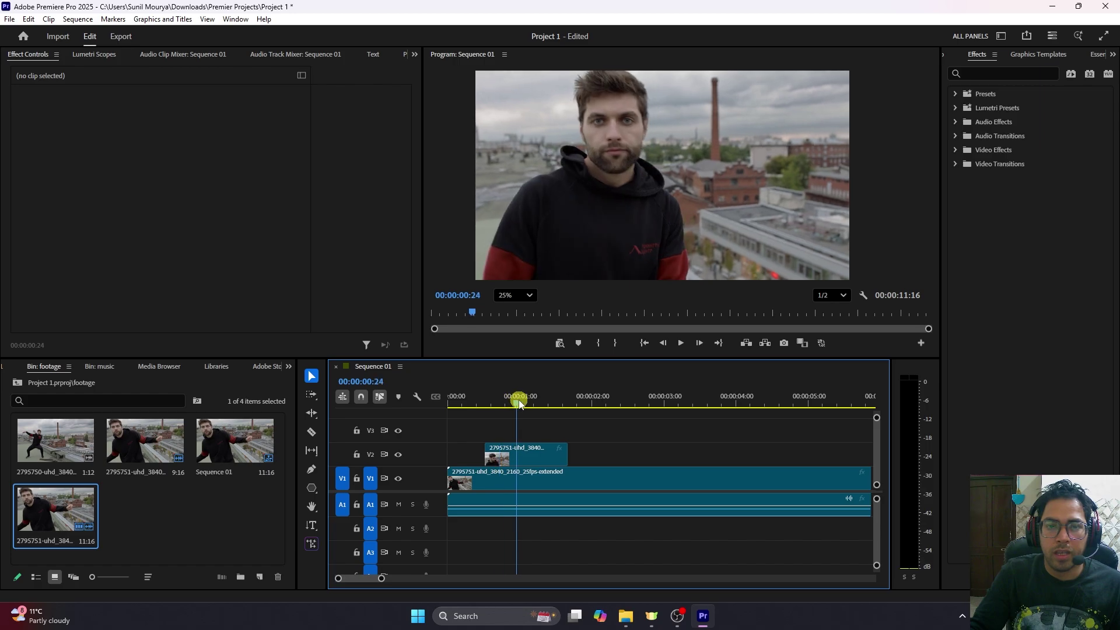
pyautogui.click(398, 456)
pyautogui.click(399, 456)
pyautogui.click(398, 456)
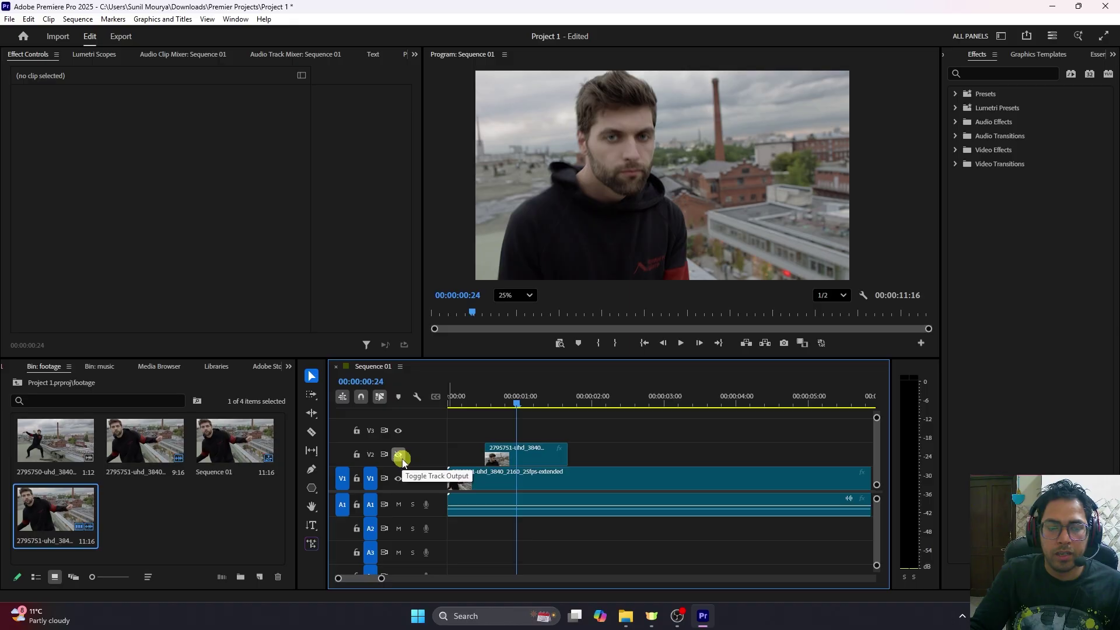
# Play the section around the V2 clip with V2's output hidden, pausing at 00:00:01:08
pyautogui.moveTo(511, 414)
pyautogui.mouseDown()
pyautogui.moveTo(460, 400)
pyautogui.moveTo(494, 418)
pyautogui.mouseUp()
pyautogui.press('space')
pyautogui.press('space')
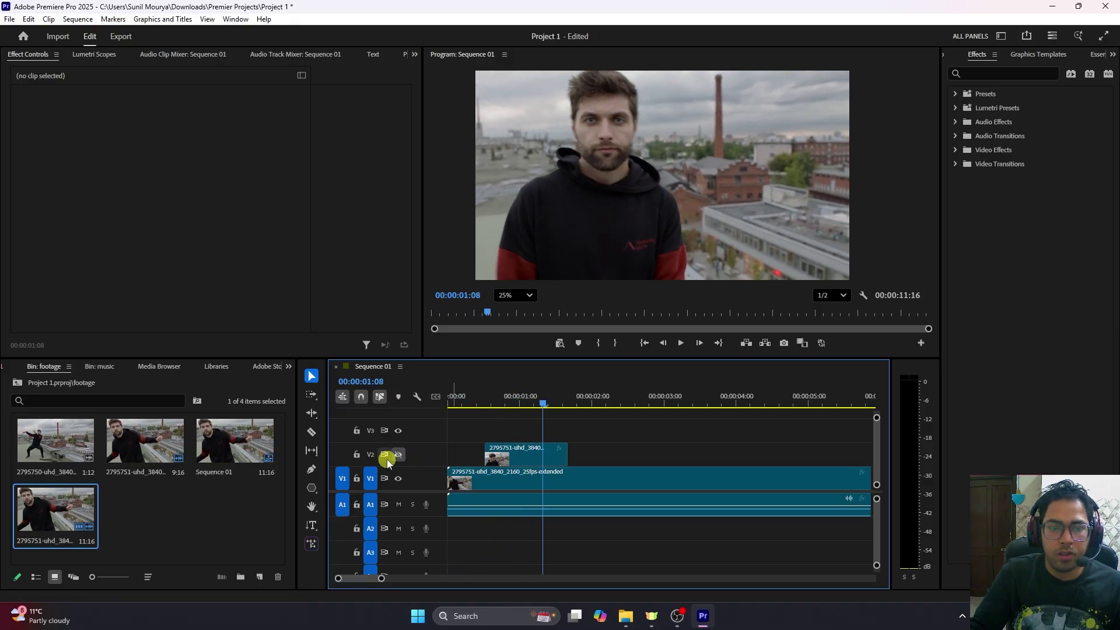
# Turn V2's track output back on and play past the clip's end, returning the playhead to 00:00:01:05
pyautogui.click(399, 455)
pyautogui.press('space')
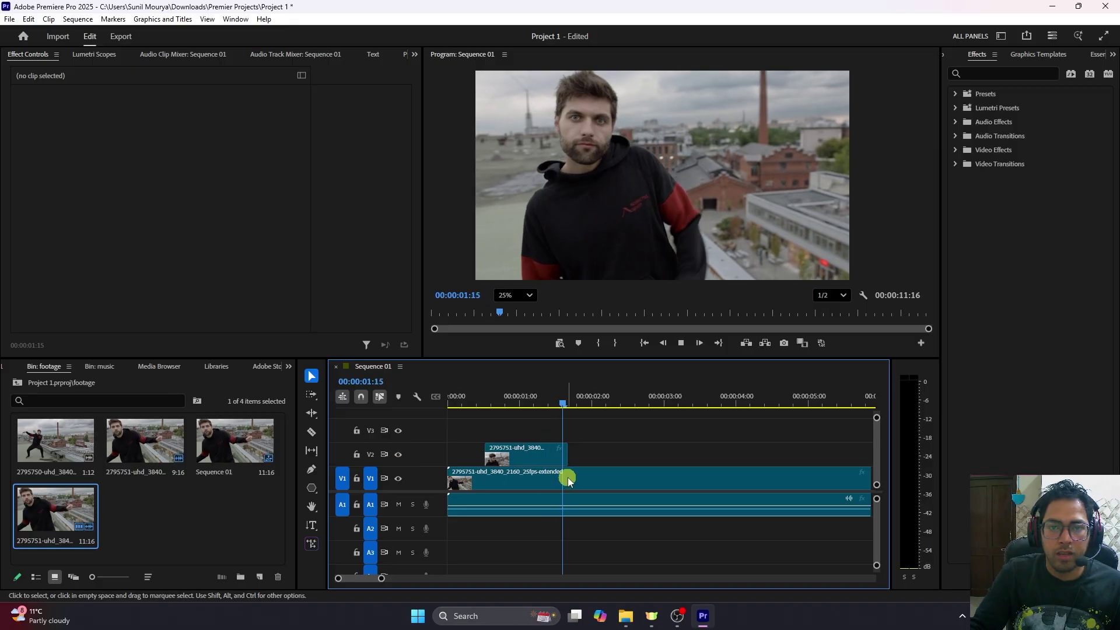
pyautogui.moveTo(583, 402); pyautogui.dragTo(532, 406)
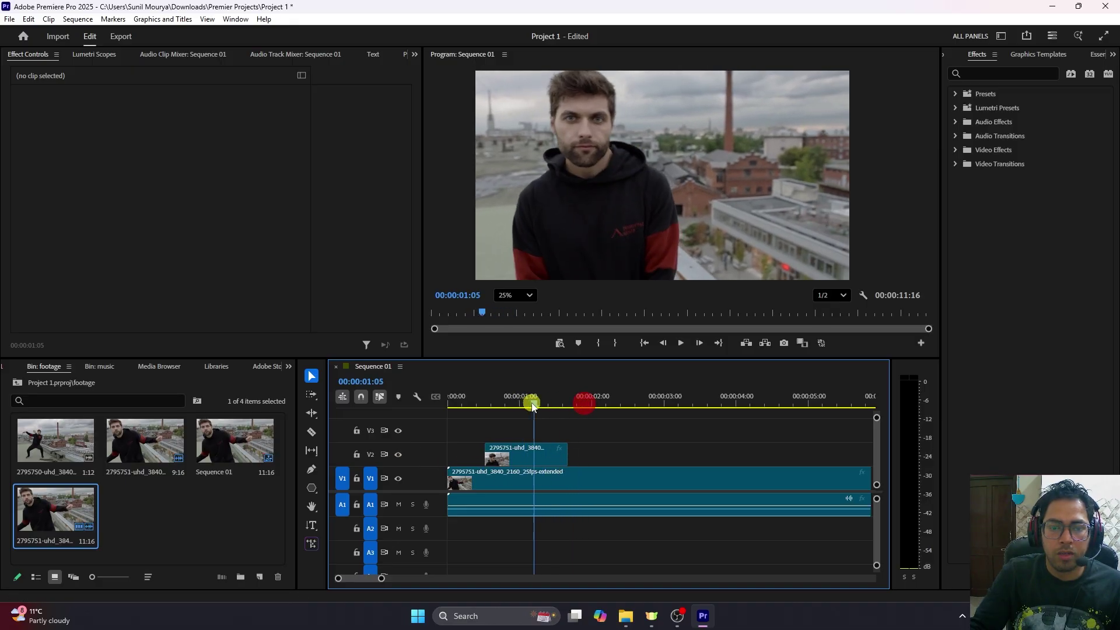
# Move the playhead to 00:00:00:16 and lock the V1 video track
pyautogui.click(538, 452)
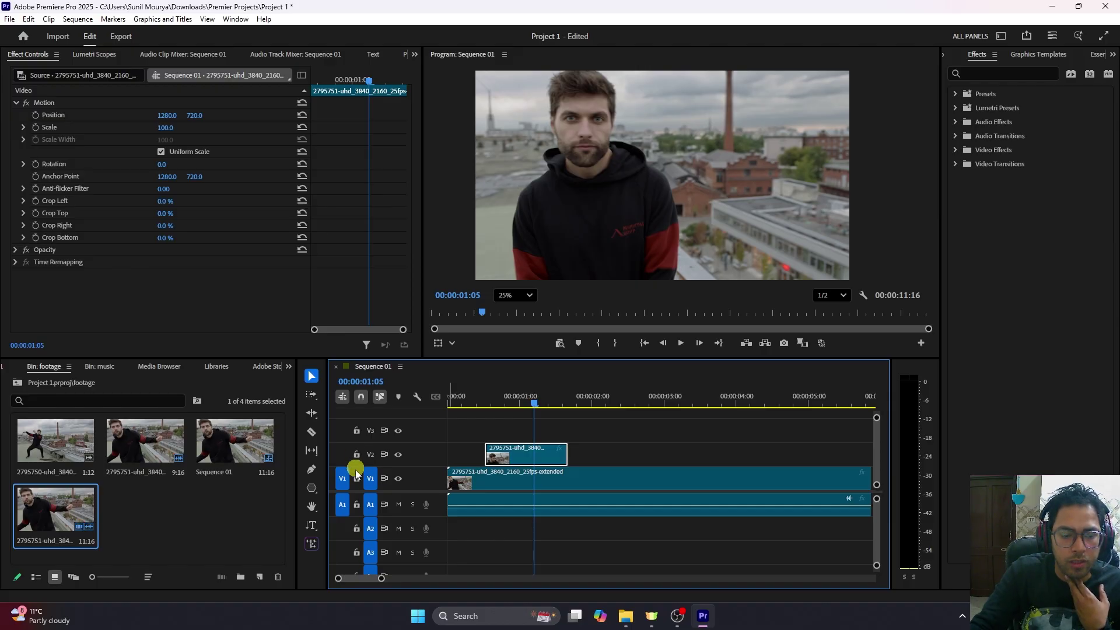
pyautogui.click(459, 481)
pyautogui.moveTo(527, 404); pyautogui.dragTo(494, 403)
pyautogui.click(384, 480)
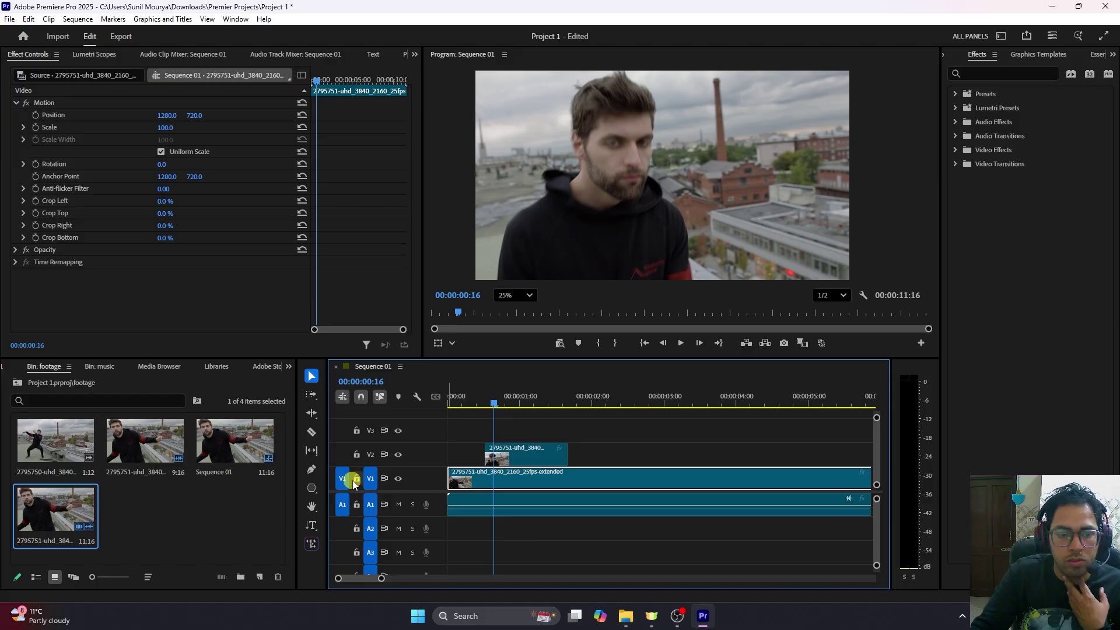
pyautogui.click(354, 479)
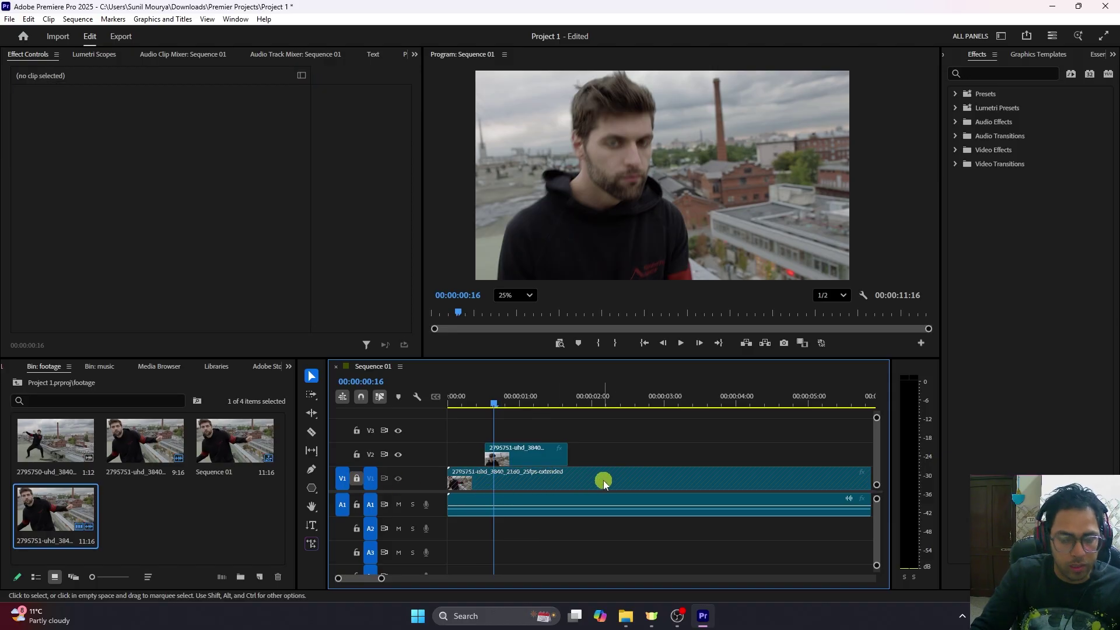
# Cut the unlocked A1 audio at about 00:00:02:07 and 00:00:04:02 with the Razor tool, and undo the cuts
pyautogui.press('c')
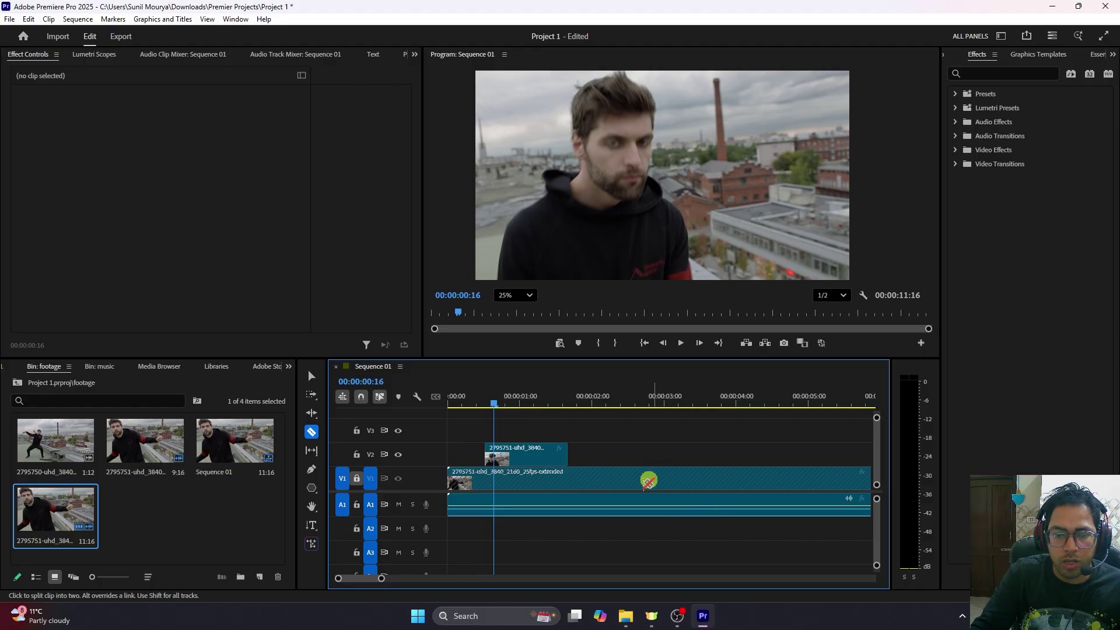
pyautogui.click(611, 496)
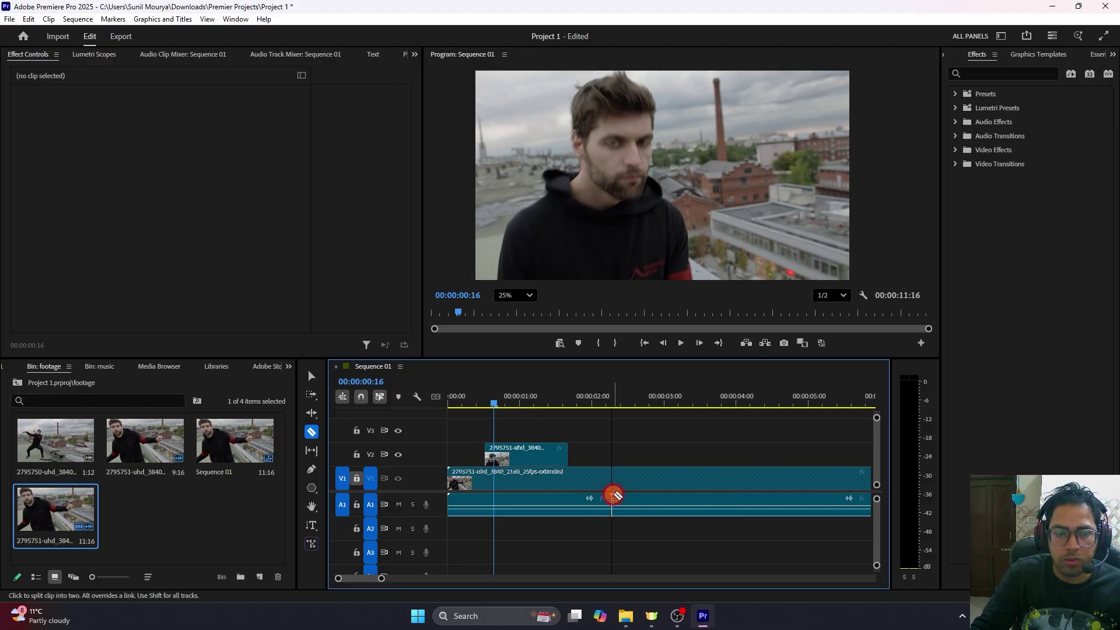
pyautogui.click(742, 495)
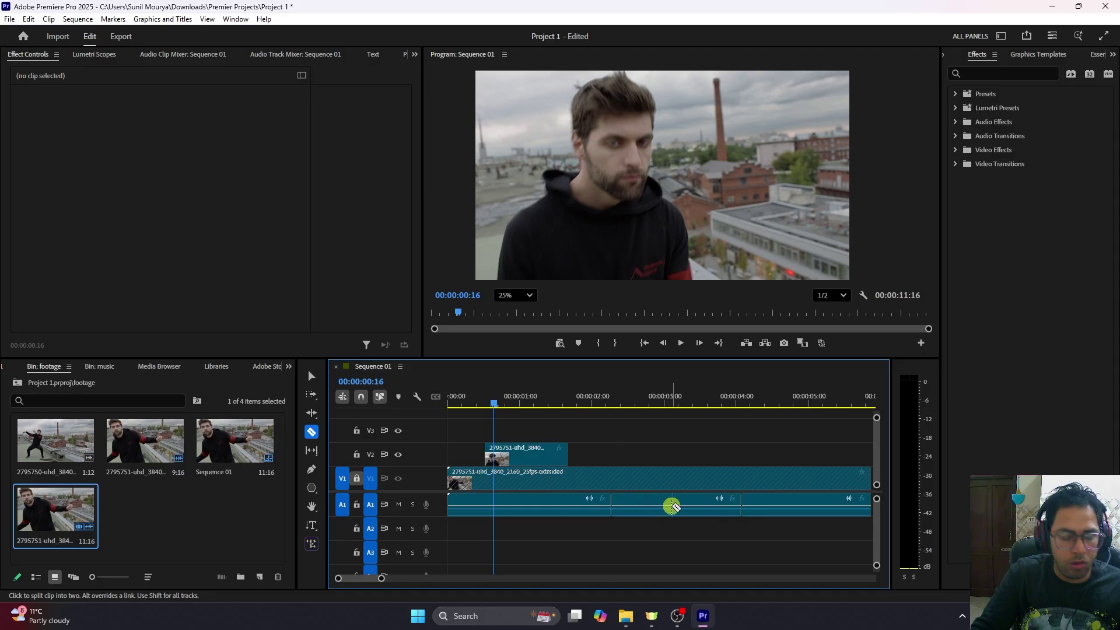
pyautogui.hotkey('ctrl', 'z')
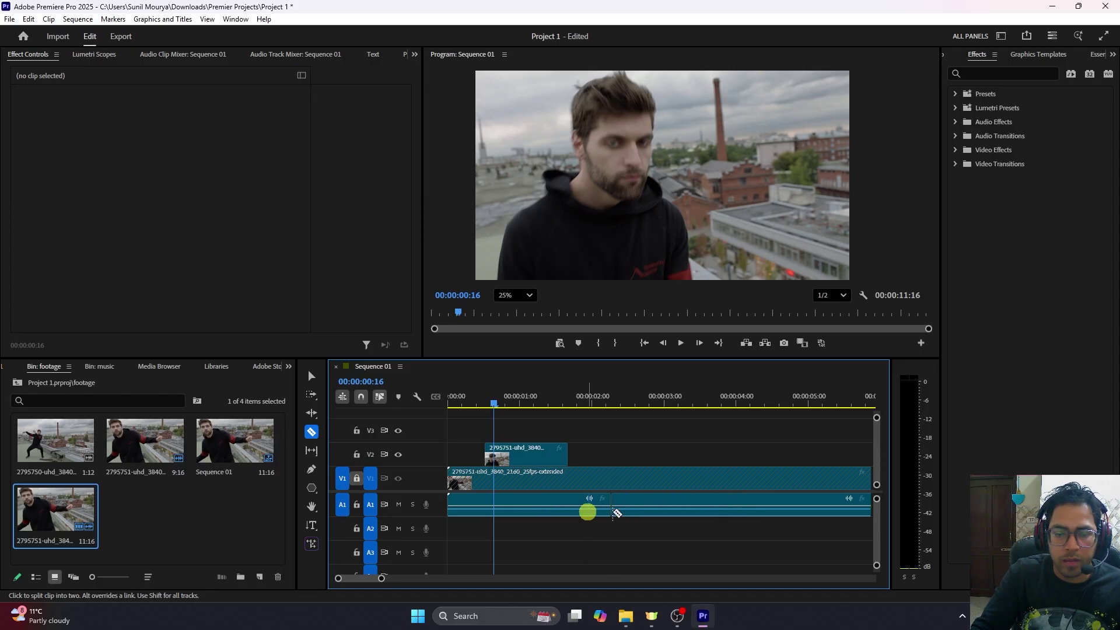
# Lock the A1 audio track as well and try to select the locked V1 clip with the Selection tool
pyautogui.click(356, 506)
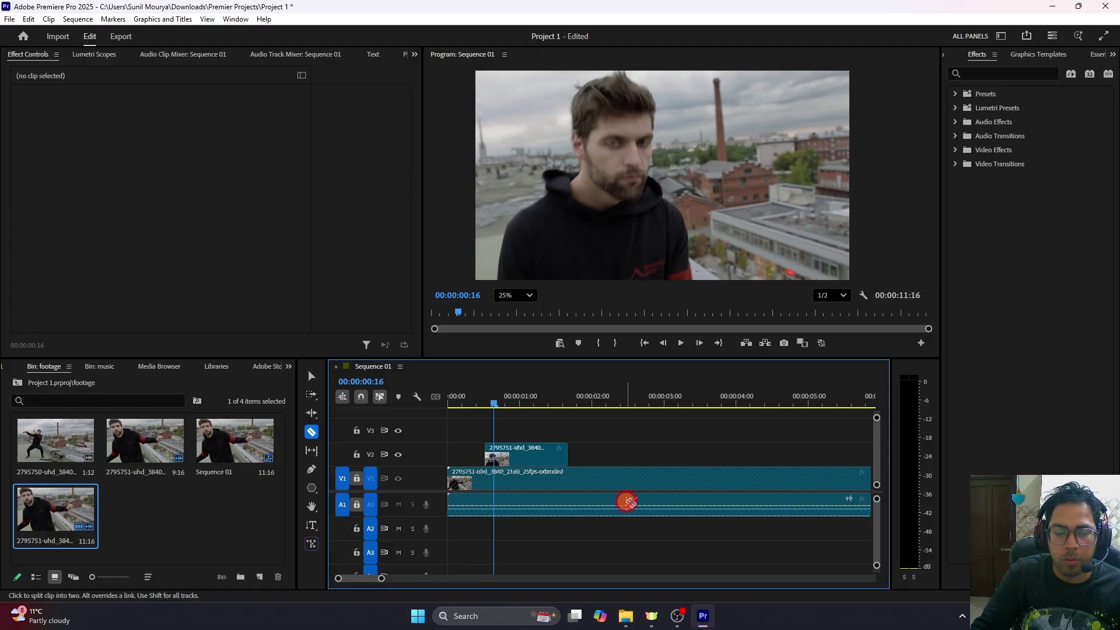
pyautogui.press('v')
pyautogui.click(607, 473)
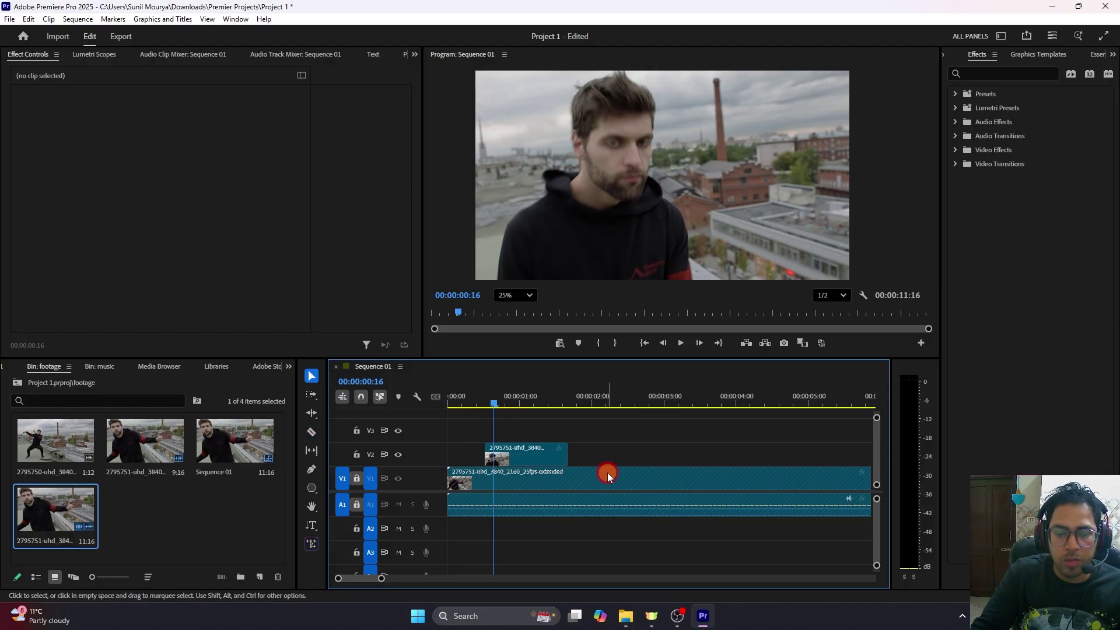
pyautogui.click(311, 377)
pyautogui.click(560, 477)
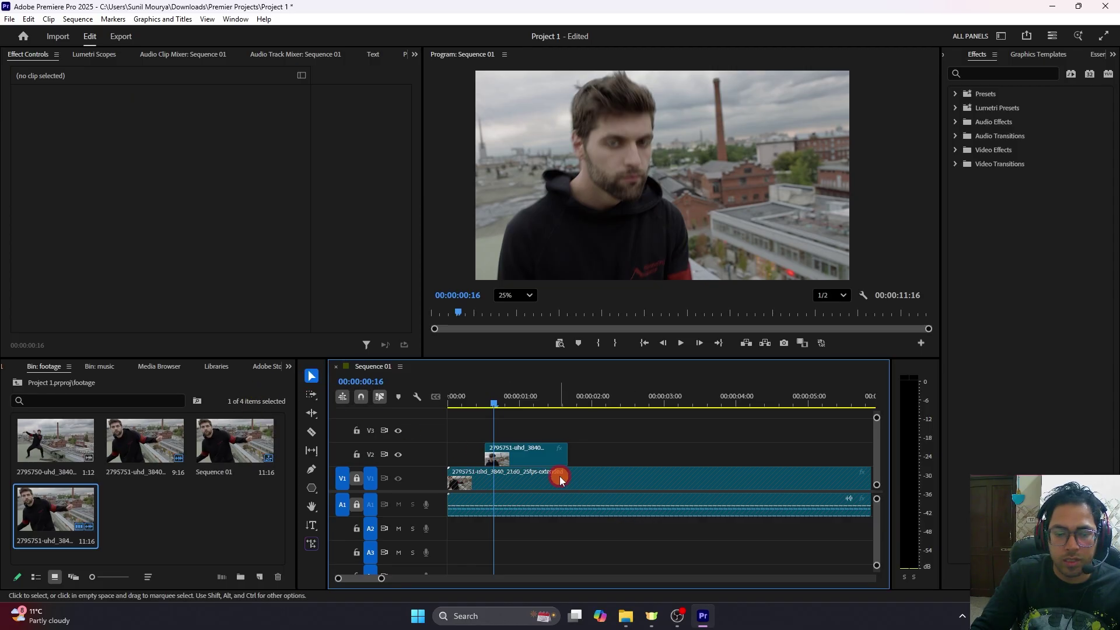
pyautogui.click(677, 482)
# Test Track Select Forward on the locked tracks, clear the selection with the Selection tool, and unlock V1 and A1
pyautogui.click(311, 394)
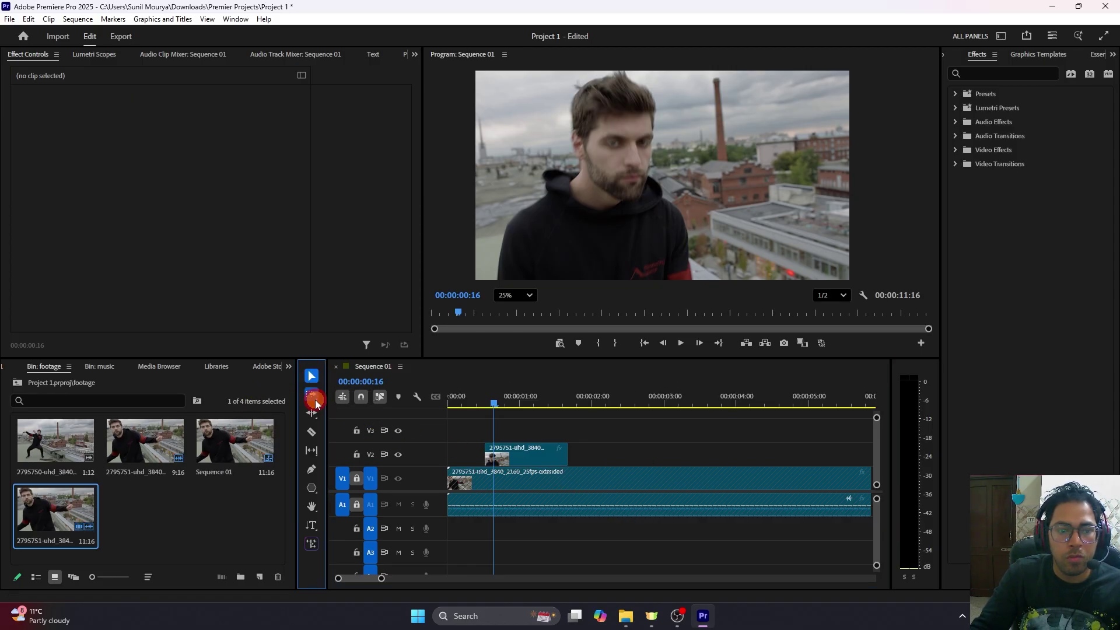
pyautogui.click(560, 495)
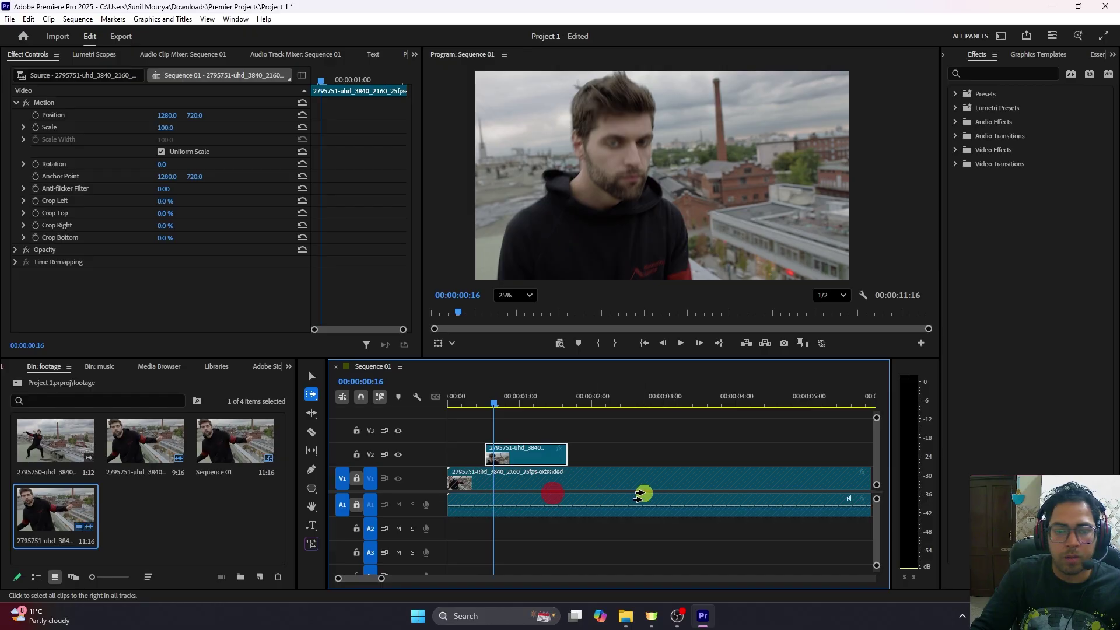
pyautogui.click(312, 376)
pyautogui.click(616, 461)
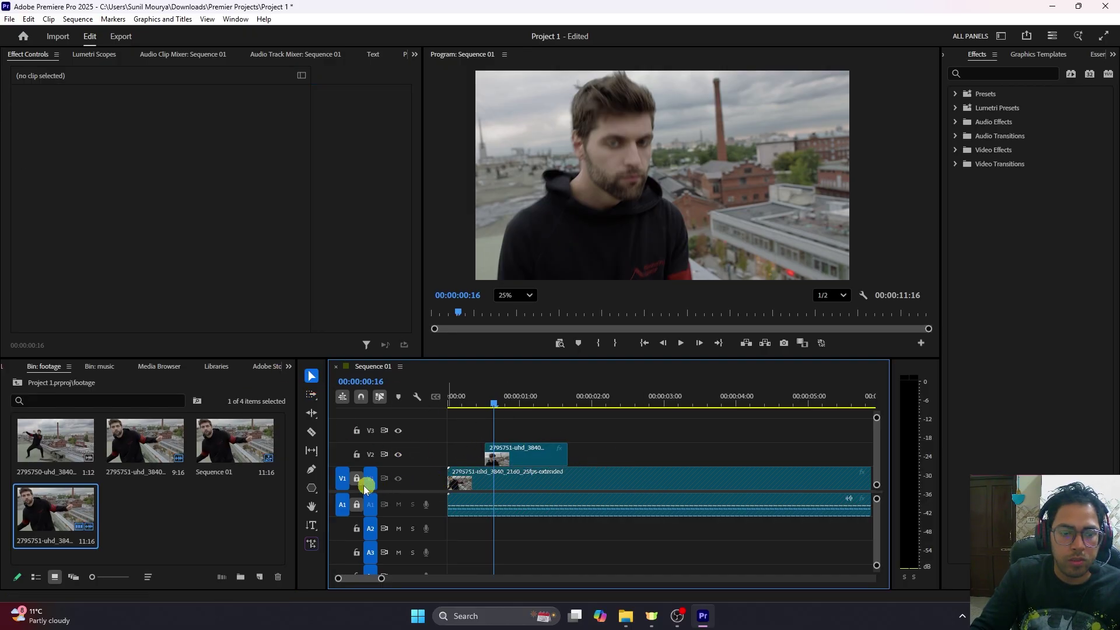
pyautogui.click(358, 506)
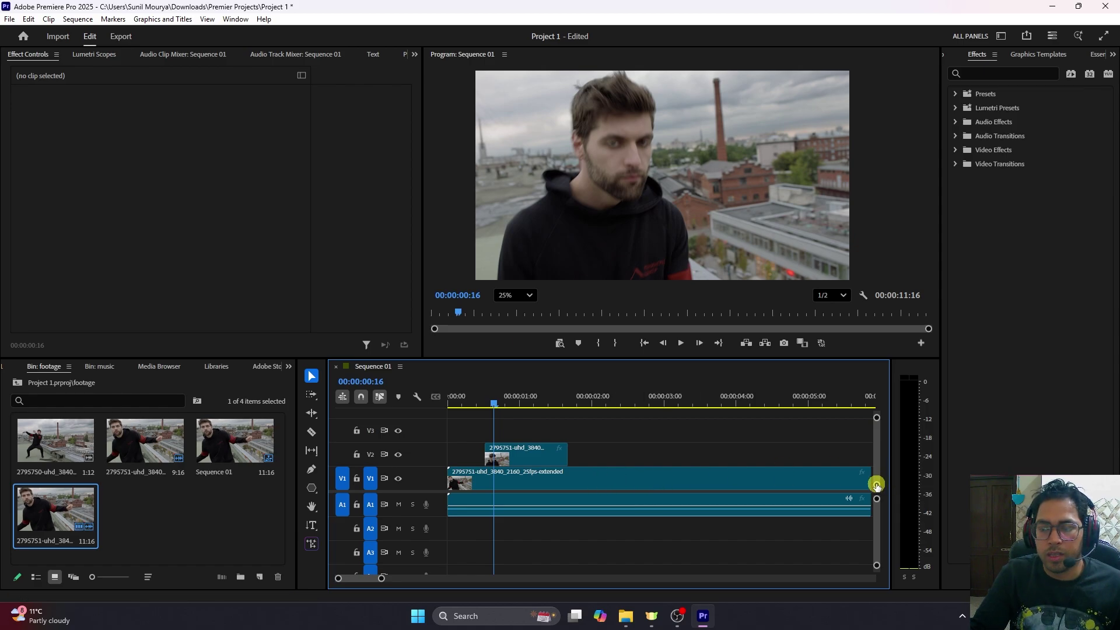
# Enlarge the height of the video tracks so the V1 and V2 clips show larger thumbnails
pyautogui.moveTo(877, 484)
pyautogui.mouseDown()
pyautogui.moveTo(873, 470)
pyautogui.moveTo(875, 494)
pyautogui.mouseUp()
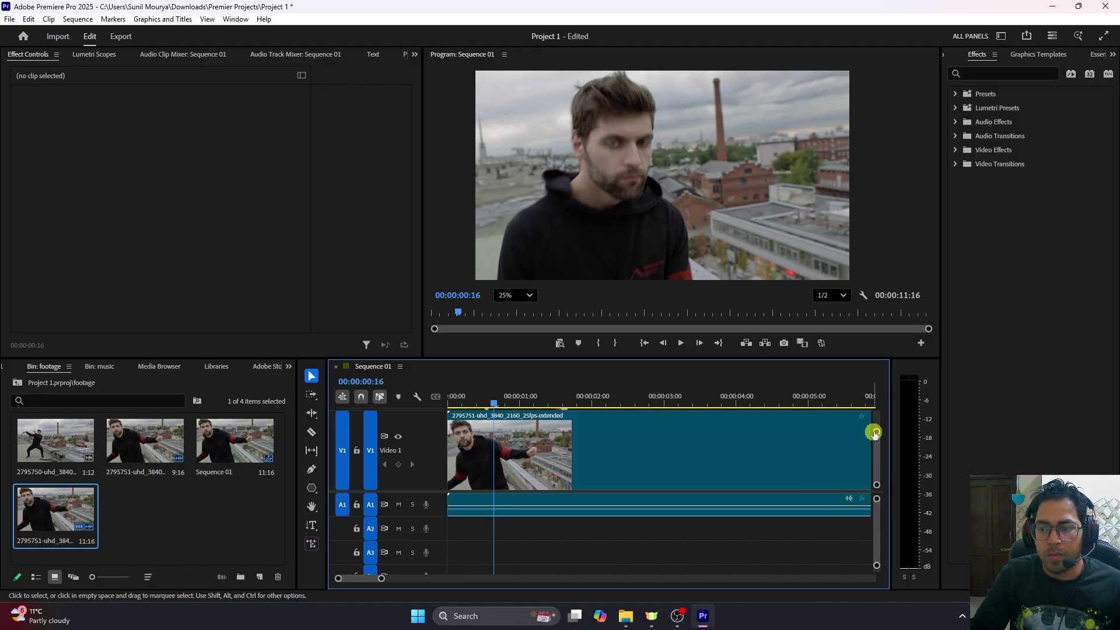
pyautogui.moveTo(874, 433); pyautogui.dragTo(878, 402)
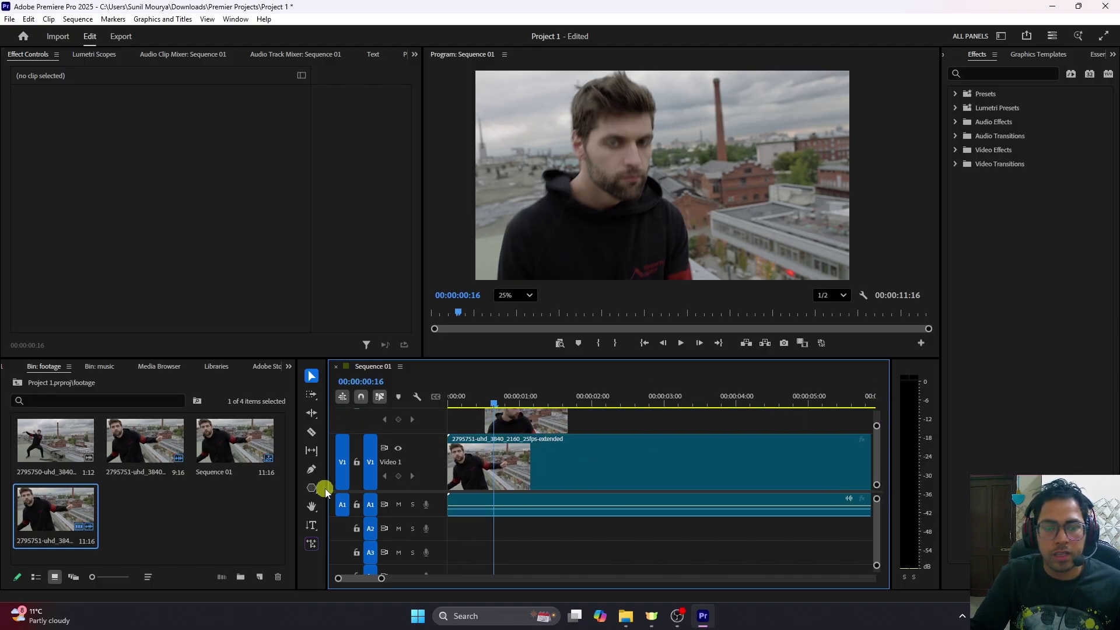
# Examine the enlarged video tracks and their headers in the timeline
pyautogui.scroll(1, 420, 461)
pyautogui.scroll(-1, 419, 464)
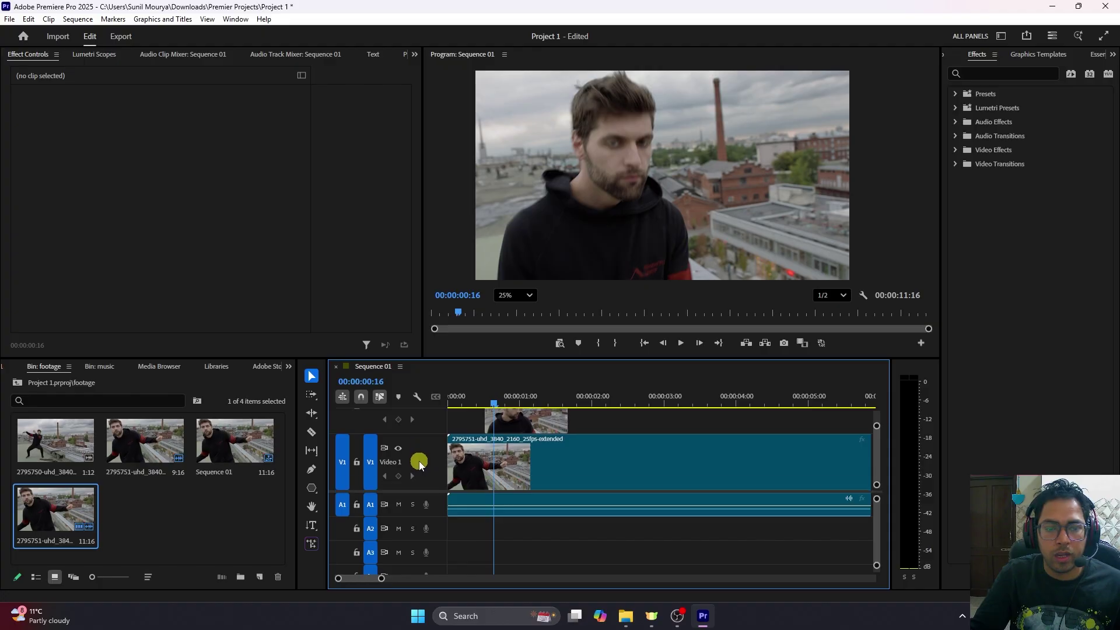
pyautogui.scroll(1, 420, 463)
pyautogui.scroll(-1, 419, 462)
pyautogui.scroll(1, 419, 462)
pyautogui.scroll(-1, 420, 462)
pyautogui.scroll(1, 420, 462)
pyautogui.scroll(-1, 420, 463)
pyautogui.scroll(1, 420, 464)
pyautogui.scroll(-1, 419, 463)
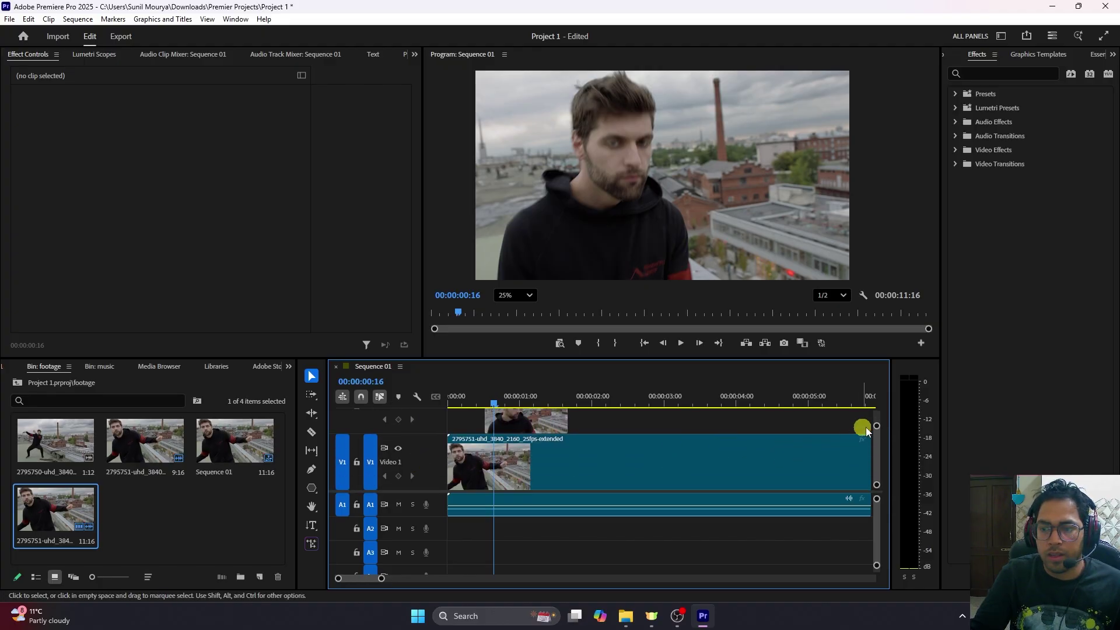
# Fine-tune the video track height, enlarge the audio tracks, and view A2 and A3
pyautogui.moveTo(879, 427)
pyautogui.mouseDown()
pyautogui.moveTo(878, 450)
pyautogui.moveTo(875, 393)
pyautogui.moveTo(876, 426)
pyautogui.mouseUp()
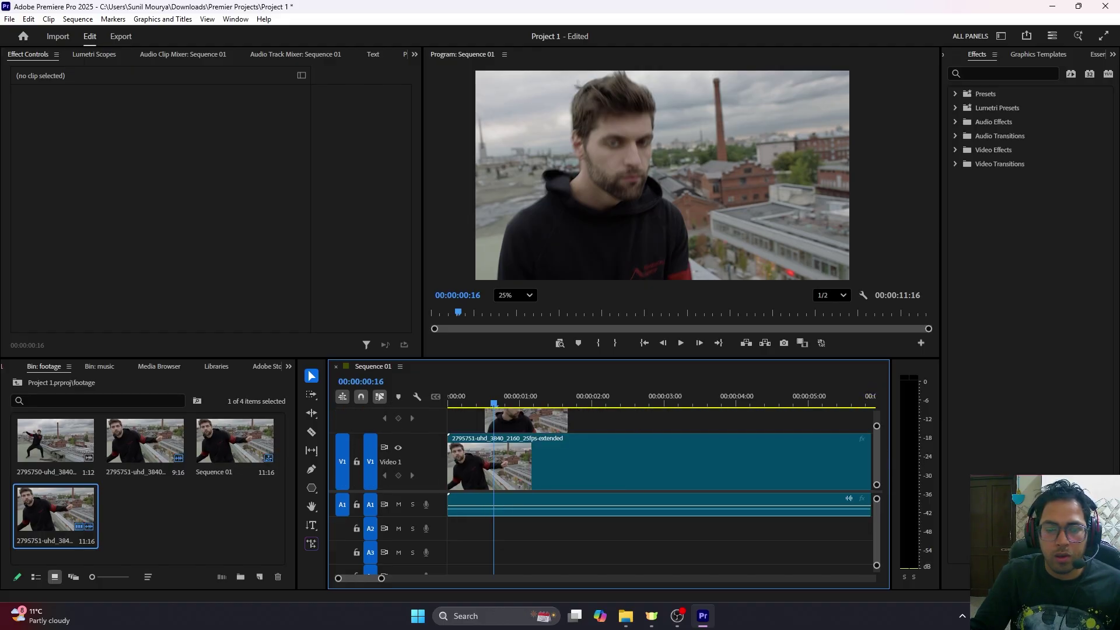
pyautogui.moveTo(876, 500); pyautogui.dragTo(876, 498)
pyautogui.scroll(-3, 414, 528)
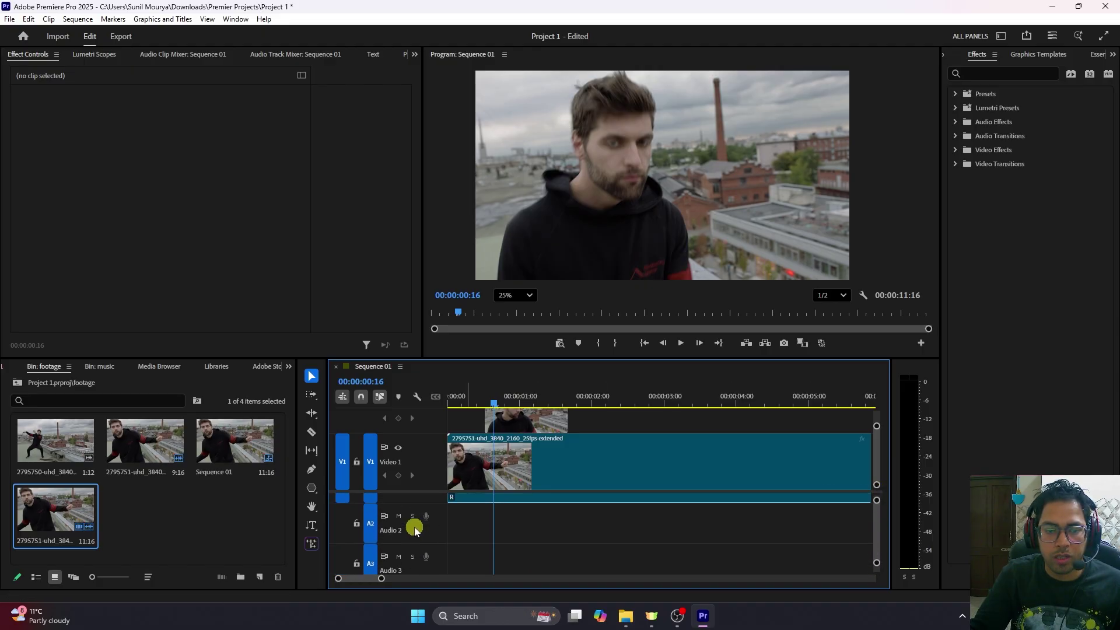
# Test enlarging the video tracks, then reduce their height so V1, V2 and V3 show together
pyautogui.scroll(3, 415, 529)
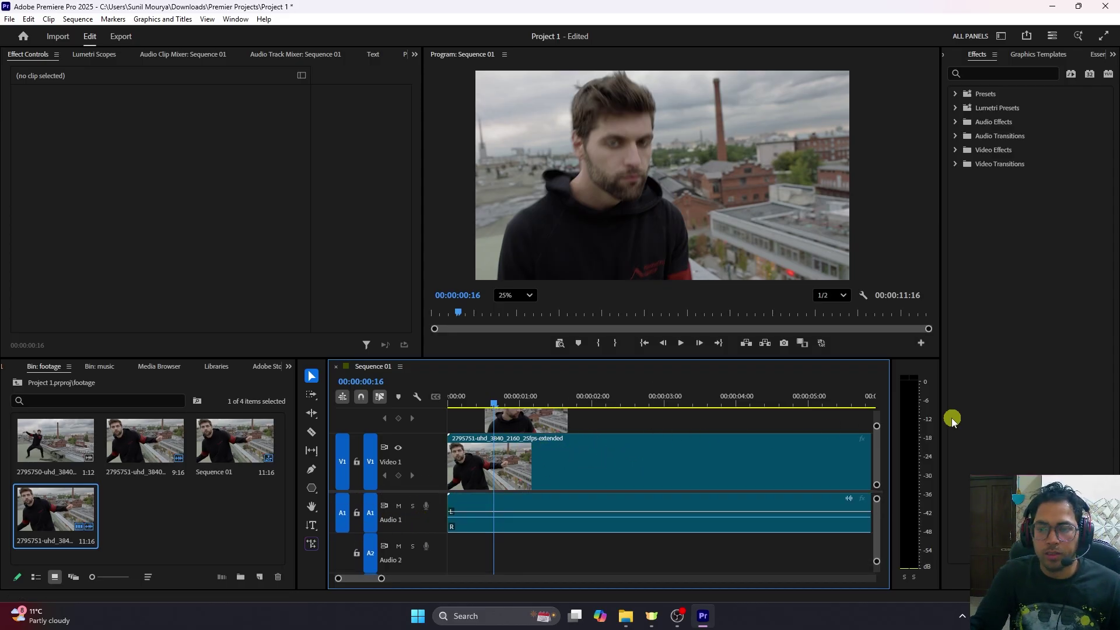
pyautogui.scroll(5, 877, 440)
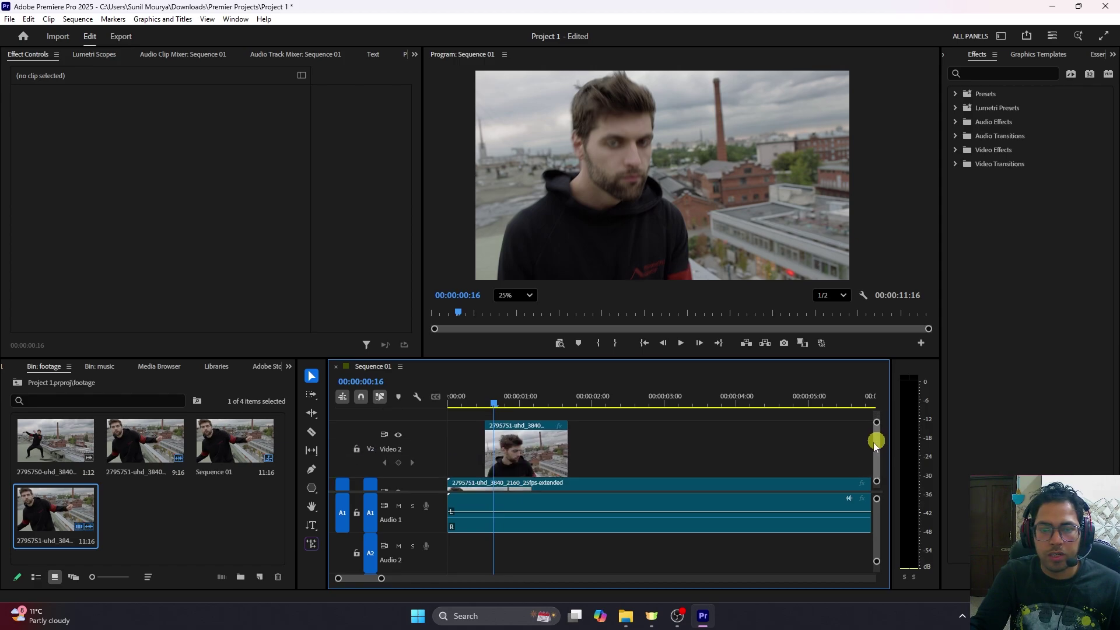
pyautogui.moveTo(875, 450); pyautogui.dragTo(874, 455)
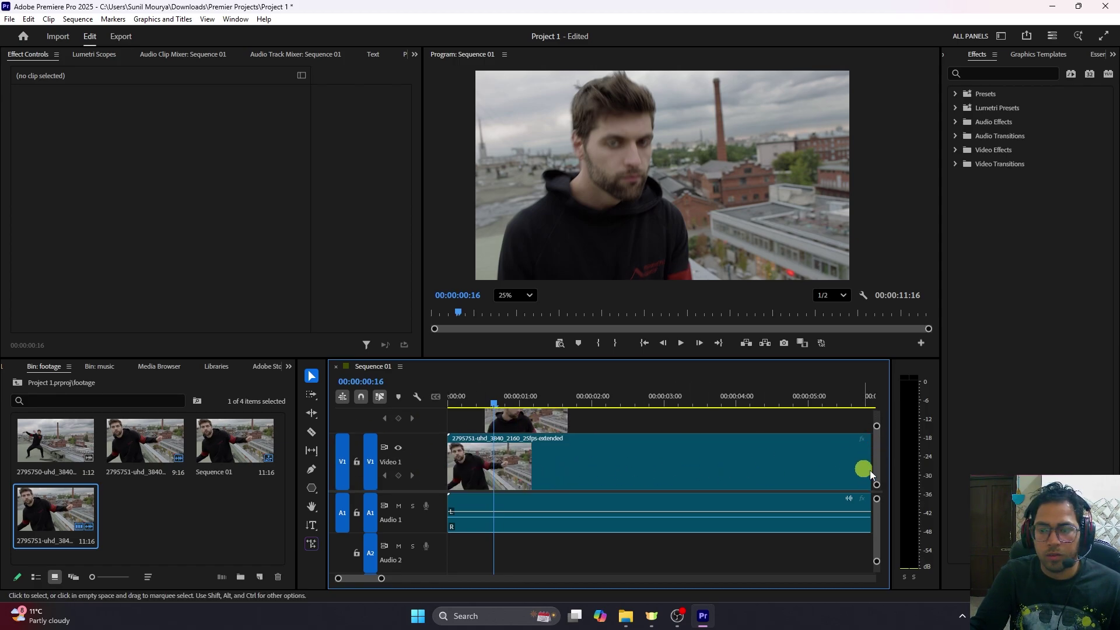
pyautogui.scroll(5, 875, 485)
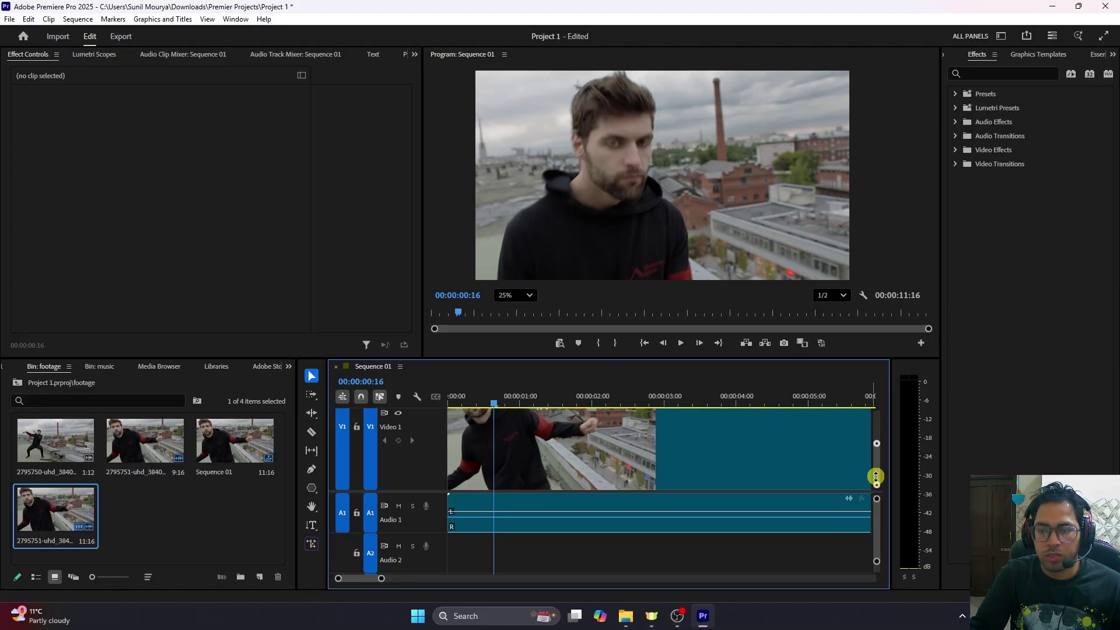
pyautogui.scroll(-3, 875, 438)
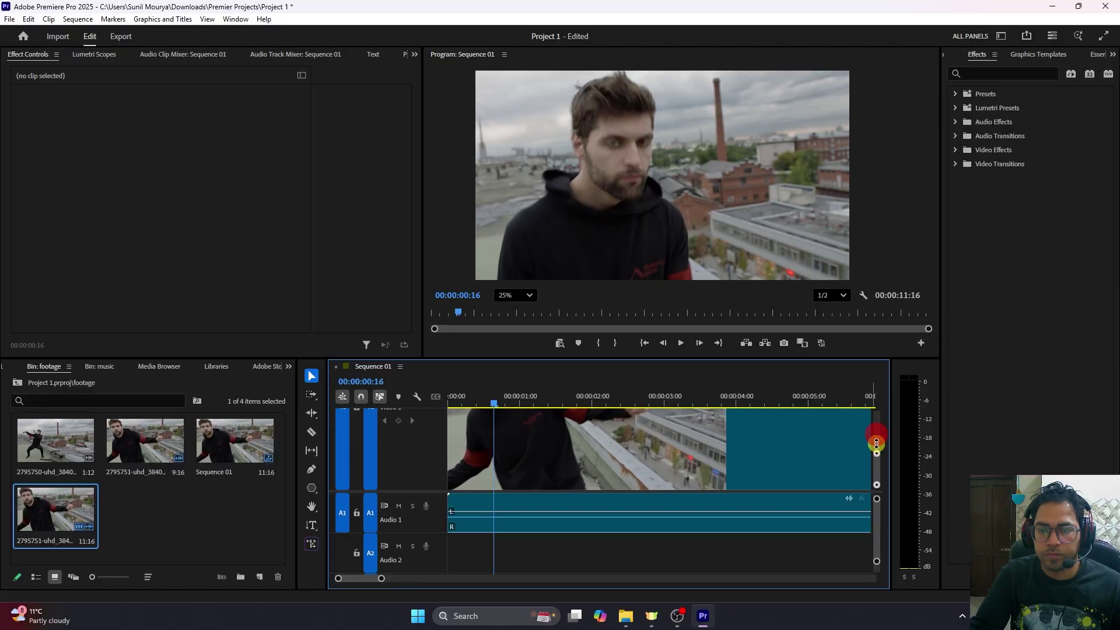
pyautogui.moveTo(876, 420); pyautogui.dragTo(876, 405)
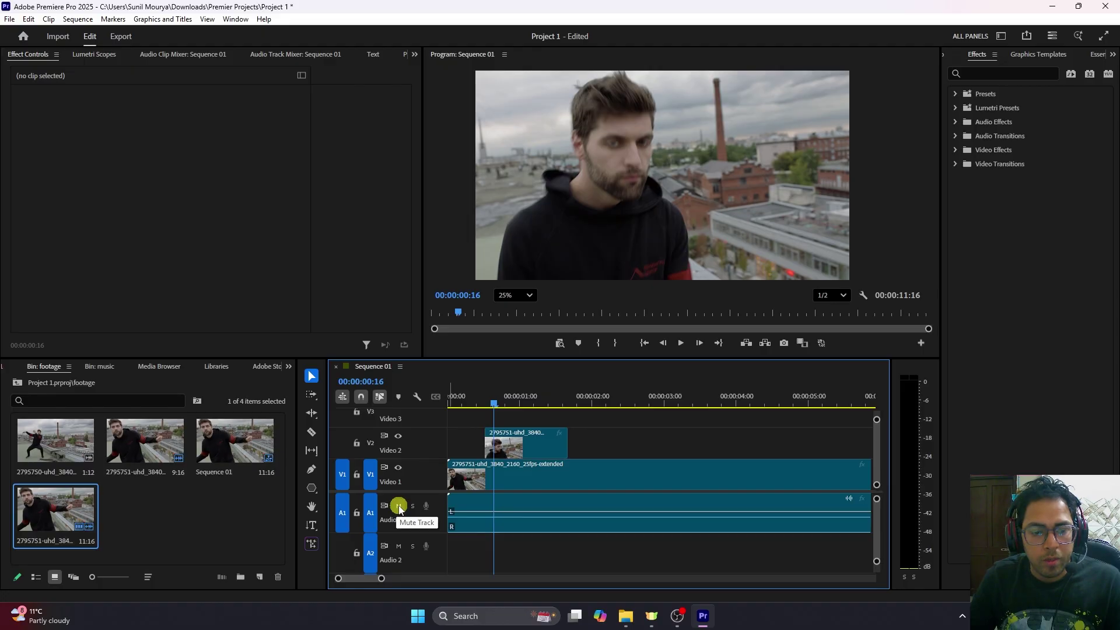
# Select the audio clip on A1 and switch the track's Mute and Solo on and off in turn
pyautogui.moveTo(493, 401)
pyautogui.mouseDown()
pyautogui.moveTo(525, 401)
pyautogui.moveTo(448, 408)
pyautogui.moveTo(513, 403)
pyautogui.moveTo(494, 404)
pyautogui.mouseUp()
pyautogui.click(472, 508)
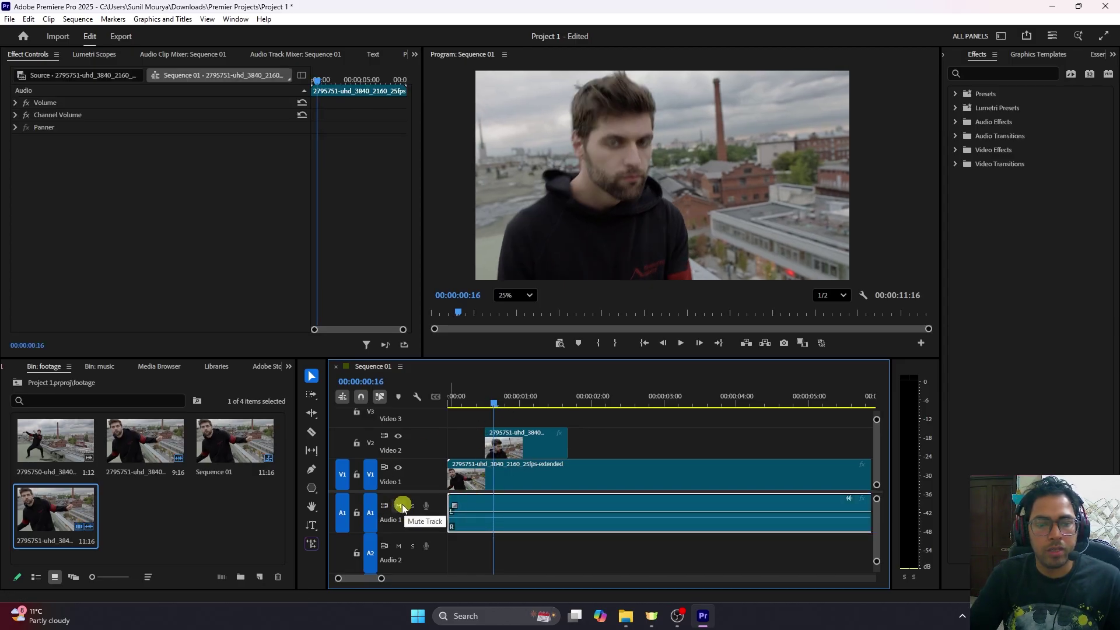
pyautogui.click(400, 506)
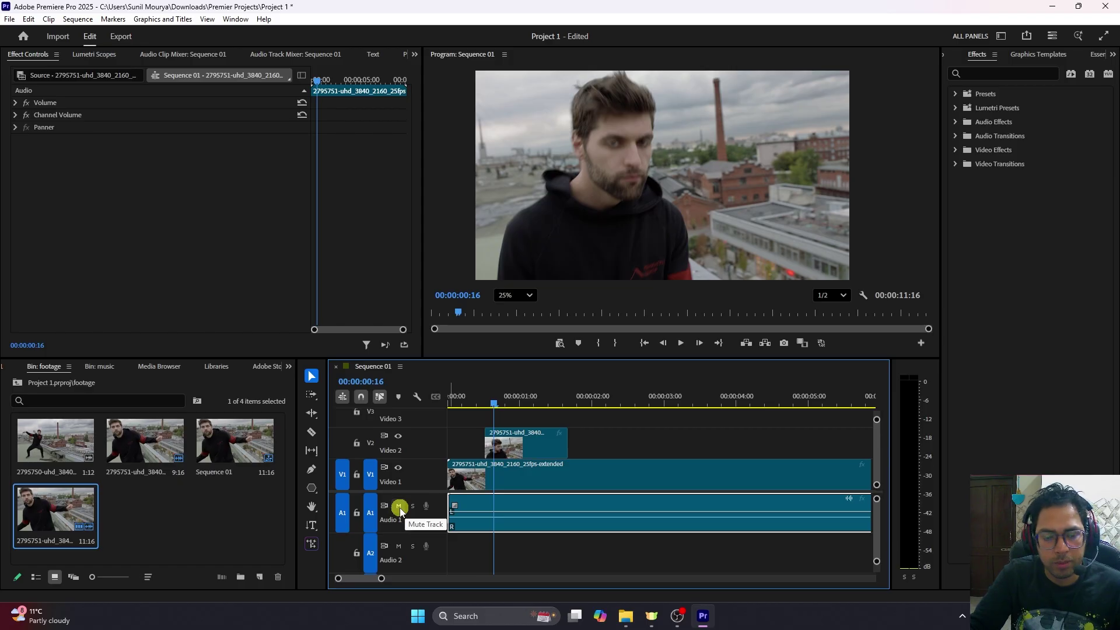
pyautogui.click(400, 508)
pyautogui.click(413, 509)
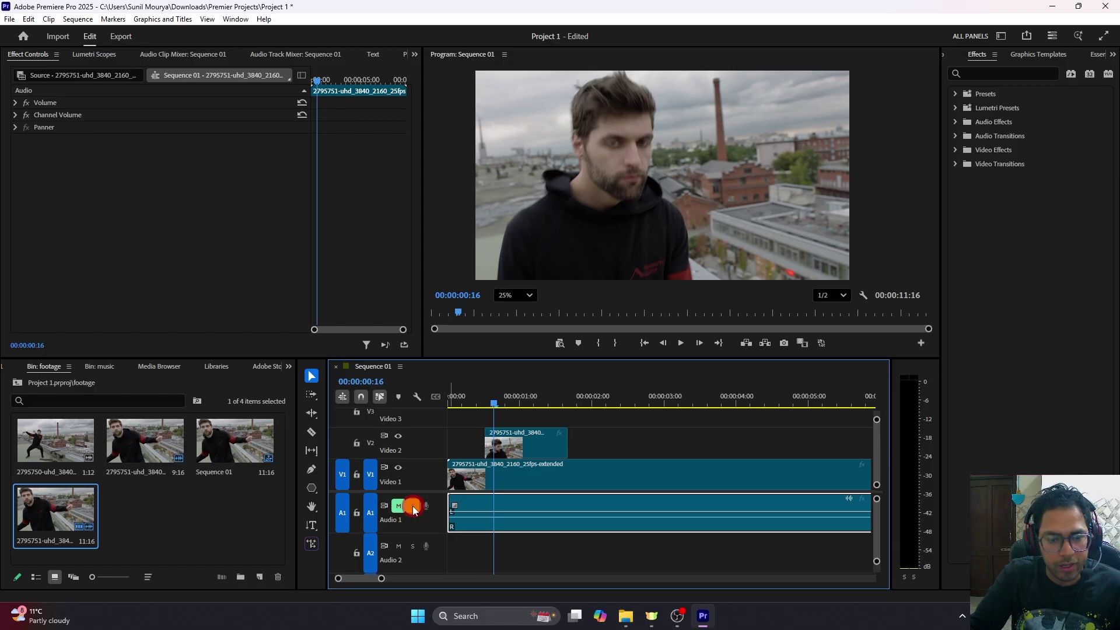
pyautogui.click(413, 508)
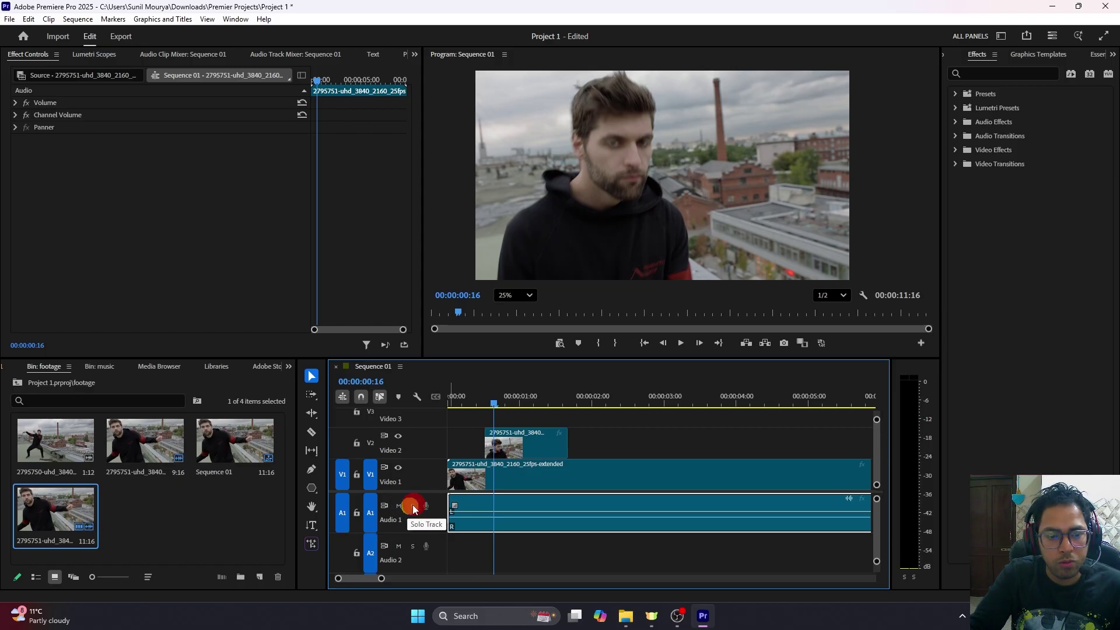
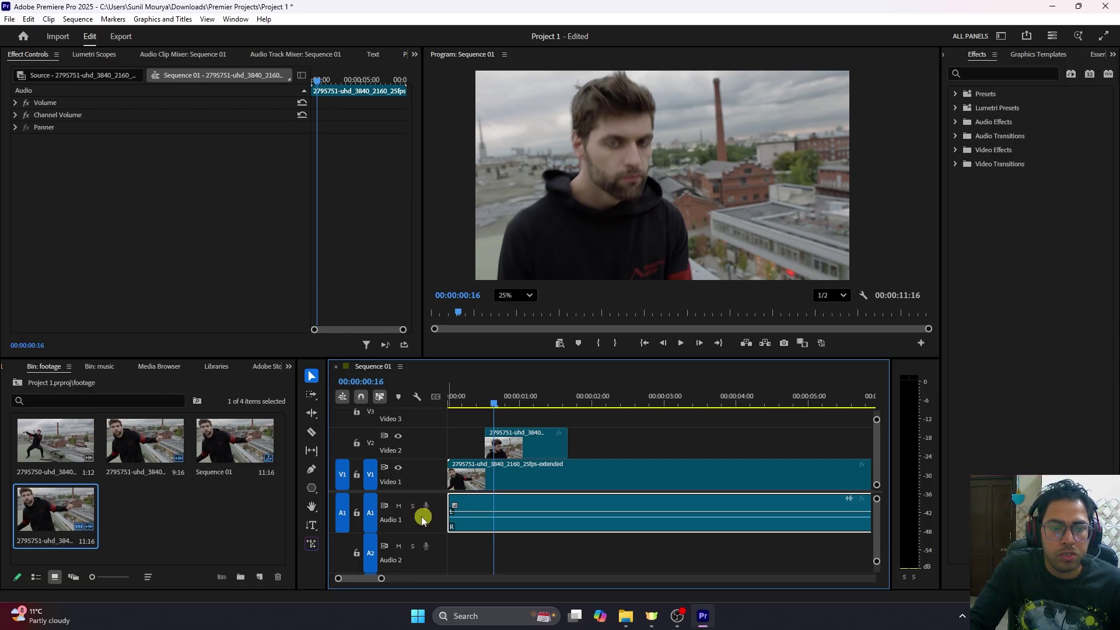
# Scrub the playhead to 00:00:02:19 and view the sequence panel's options without changing any
pyautogui.hscroll(1, 425, 551)
pyautogui.moveTo(364, 582)
pyautogui.mouseDown()
pyautogui.moveTo(352, 583)
pyautogui.moveTo(668, 592)
pyautogui.moveTo(330, 585)
pyautogui.moveTo(657, 575)
pyautogui.moveTo(357, 579)
pyautogui.mouseUp()
pyautogui.click(725, 396)
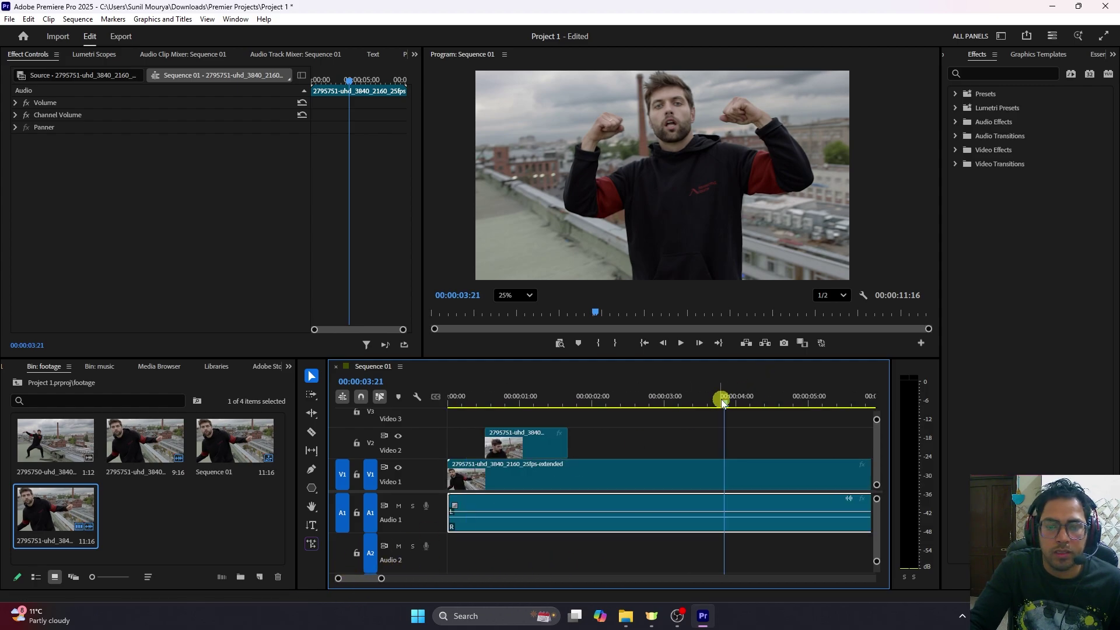
pyautogui.moveTo(722, 402); pyautogui.dragTo(647, 405)
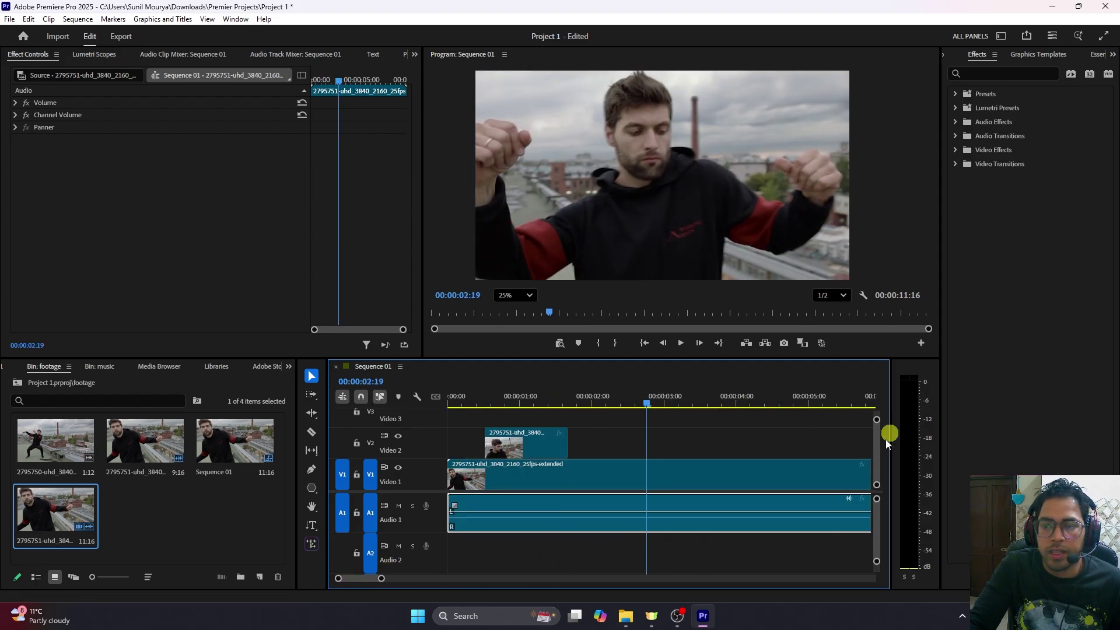
pyautogui.click(401, 368)
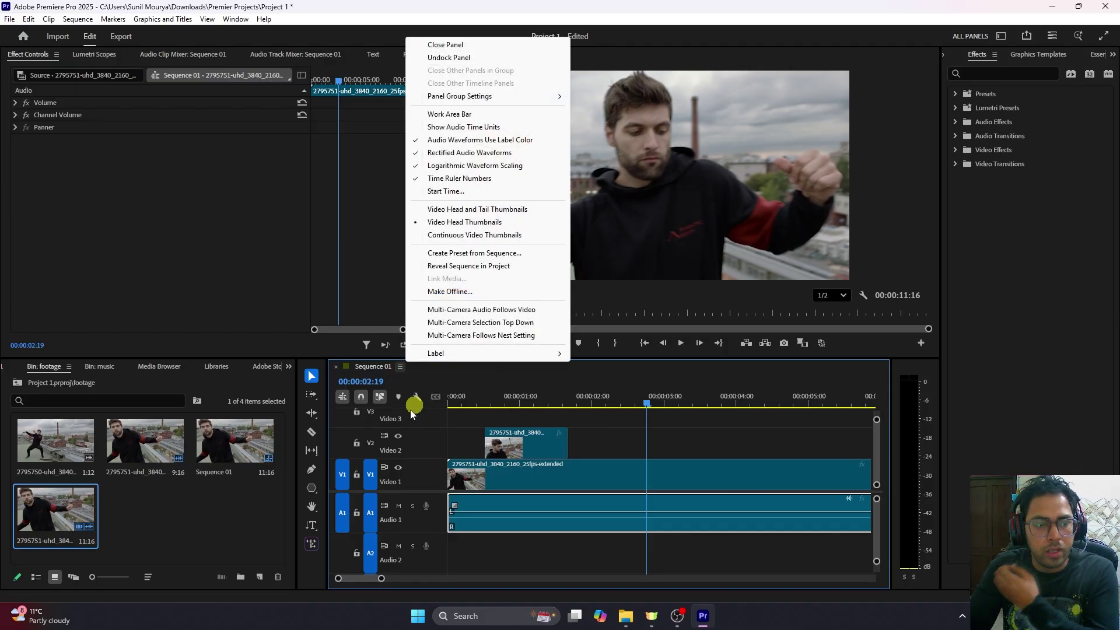
pyautogui.click(423, 385)
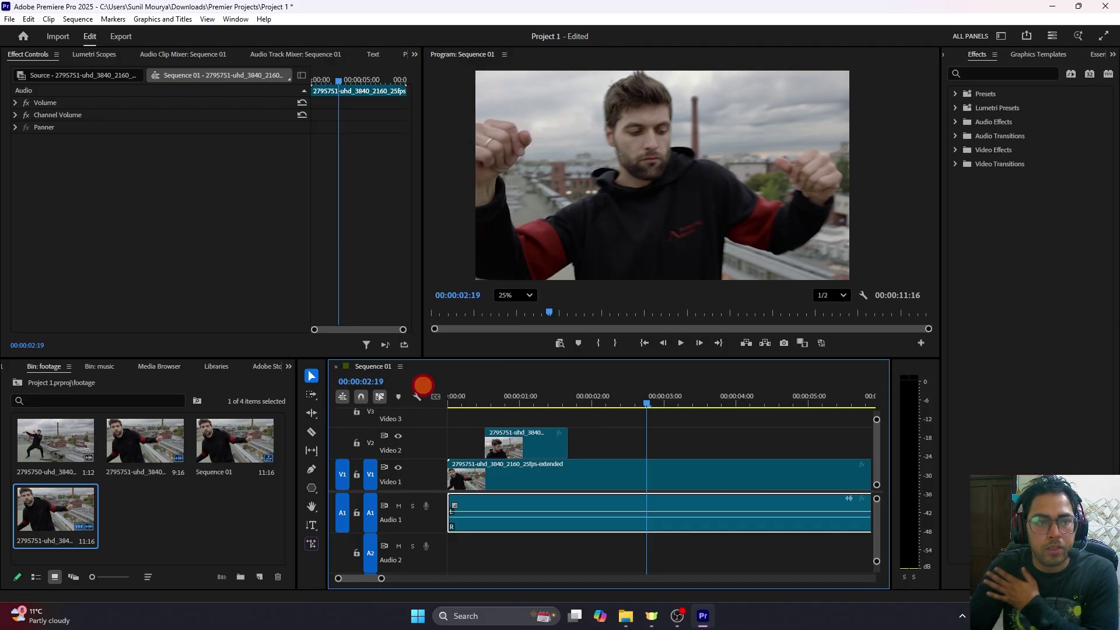
# Return the playhead to the sequence start, turn Snap off and move the V2 clip to about 4 seconds
pyautogui.write('0')
pyautogui.click(478, 383)
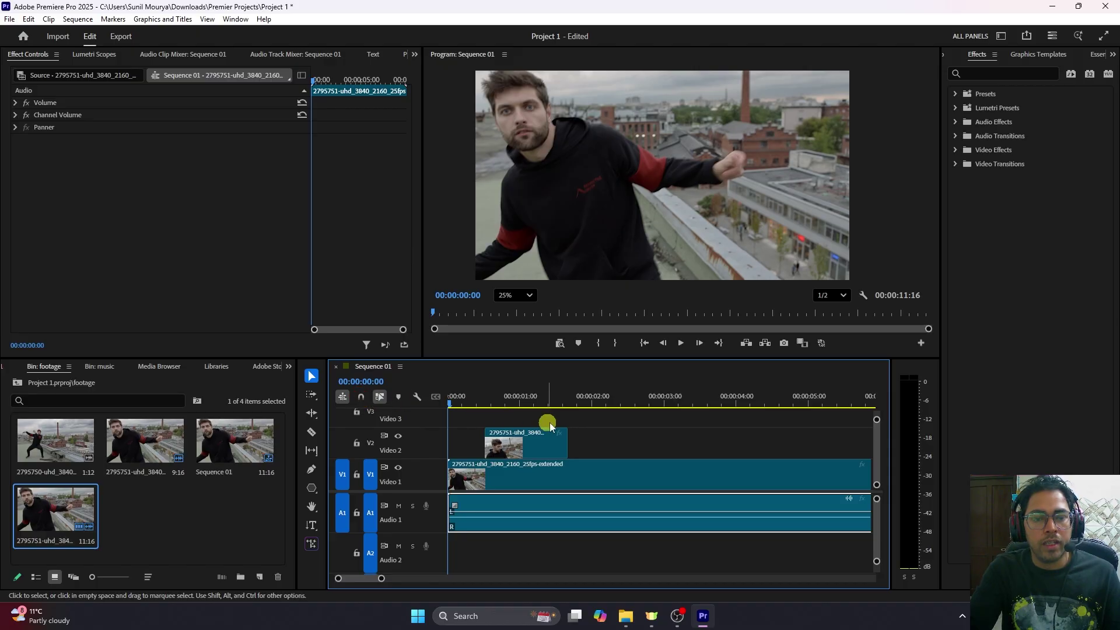
pyautogui.moveTo(552, 449); pyautogui.dragTo(785, 449)
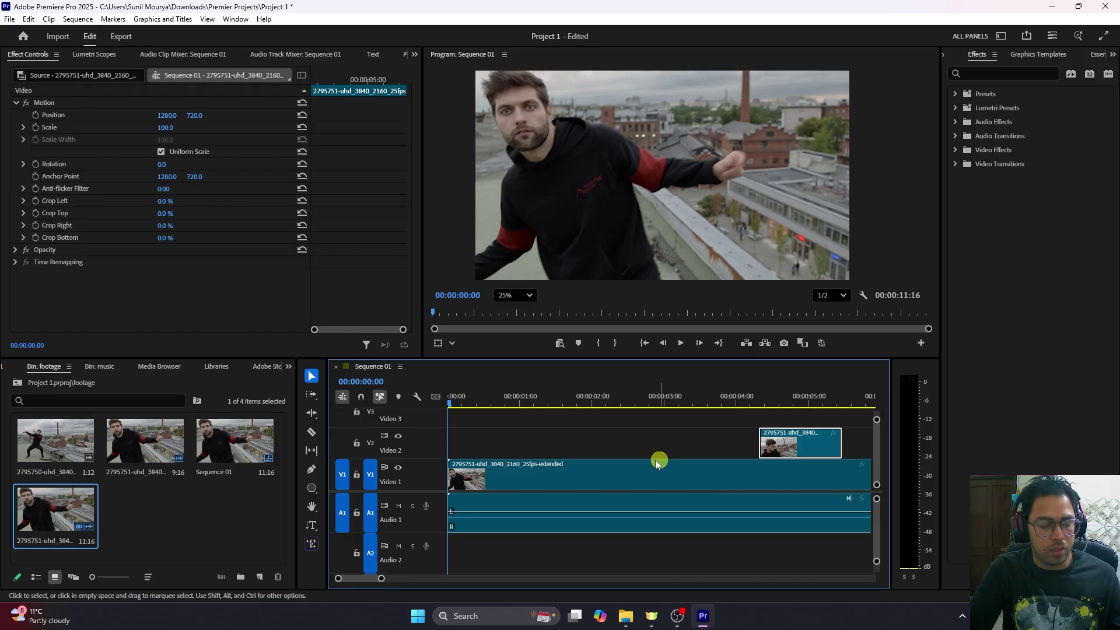
# Move the V2 clip onto V1 after the extended clip, leaving a gap so it ends at 00:00:13:00, and turn Snap on
pyautogui.scroll(-3, 657, 459)
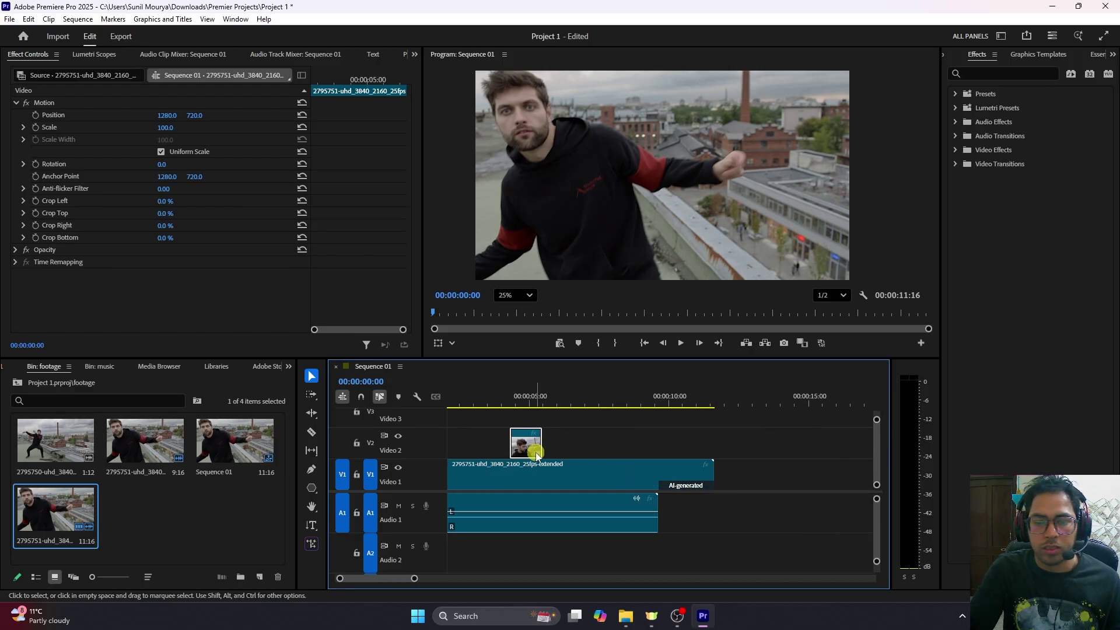
pyautogui.moveTo(527, 446); pyautogui.dragTo(725, 475)
pyautogui.scroll(2, 725, 480)
pyautogui.click(782, 475)
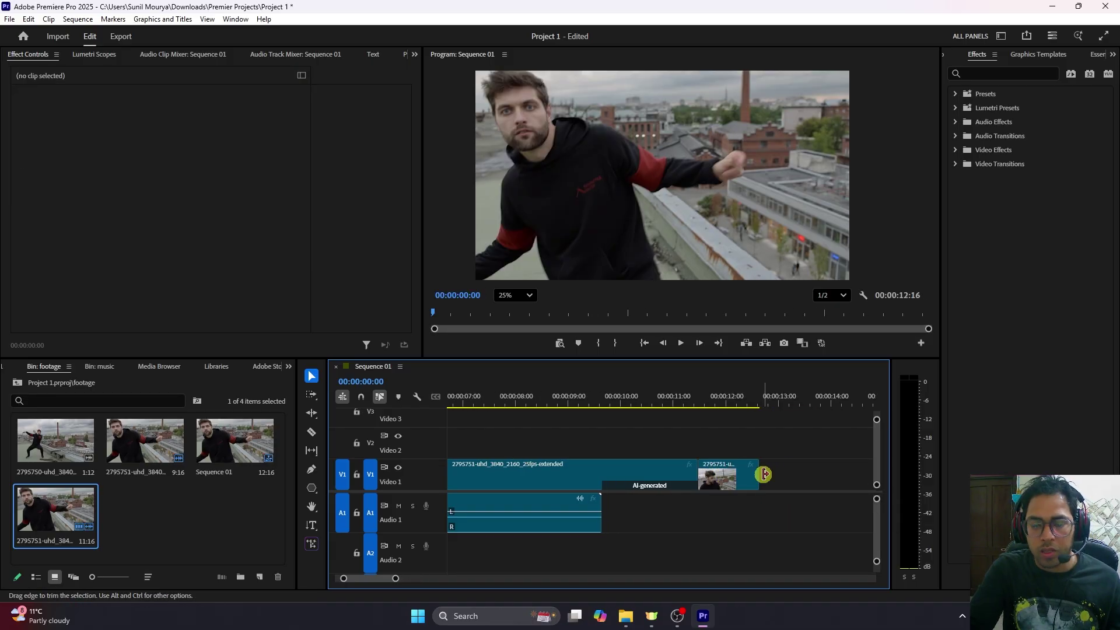
pyautogui.moveTo(720, 474); pyautogui.dragTo(757, 478)
pyautogui.click(361, 396)
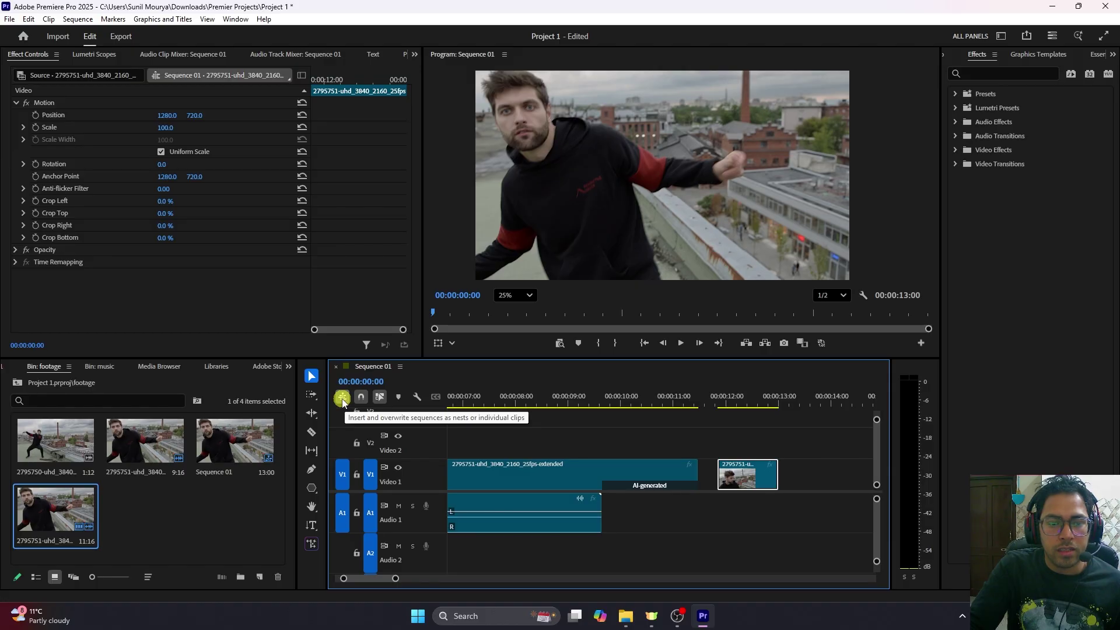
# Toggle the option to insert and overwrite sequences as nests off and back on
pyautogui.click(343, 399)
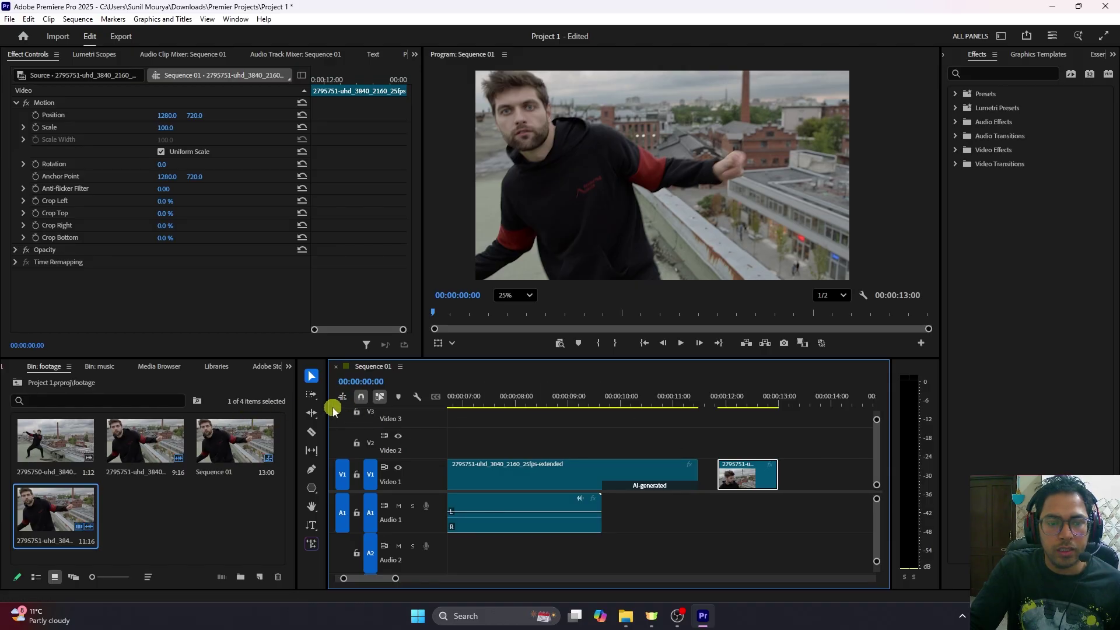
pyautogui.click(343, 400)
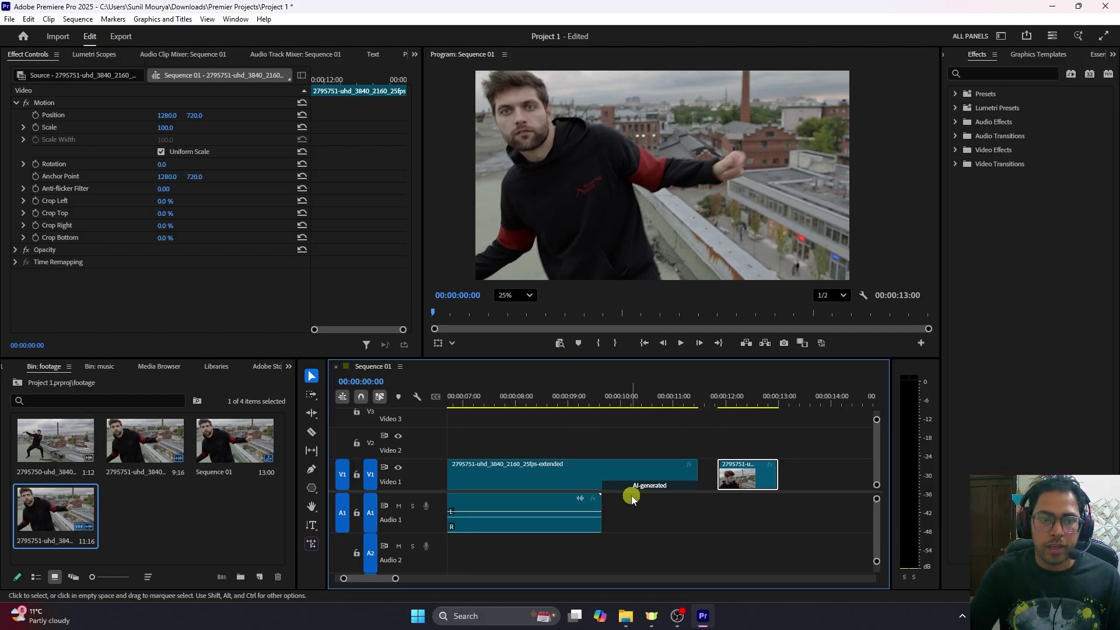
pyautogui.click(786, 515)
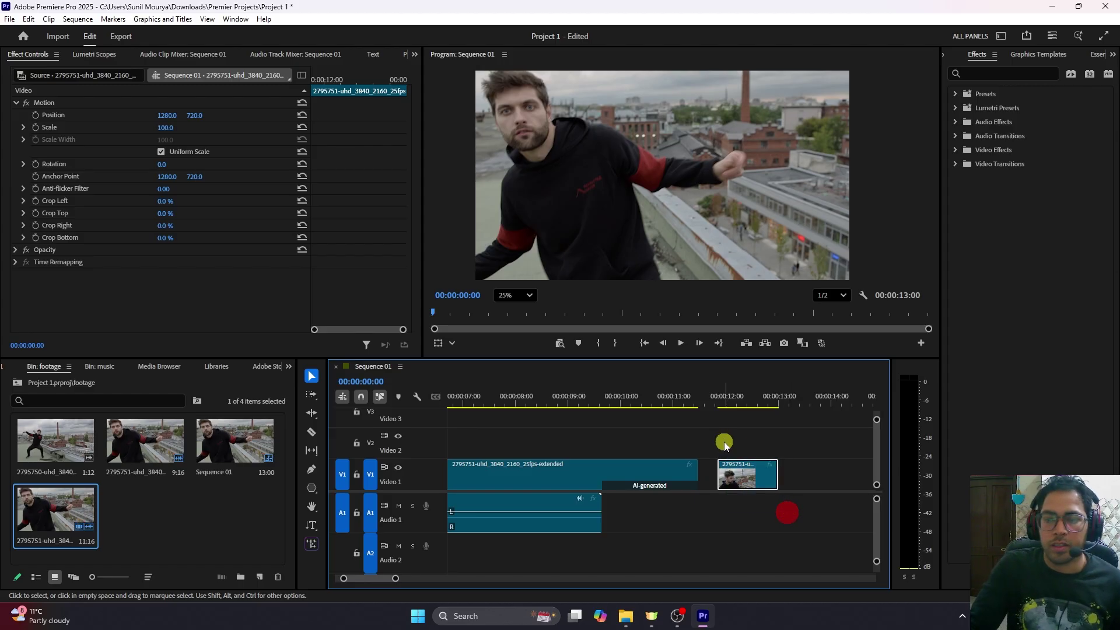
pyautogui.click(739, 452)
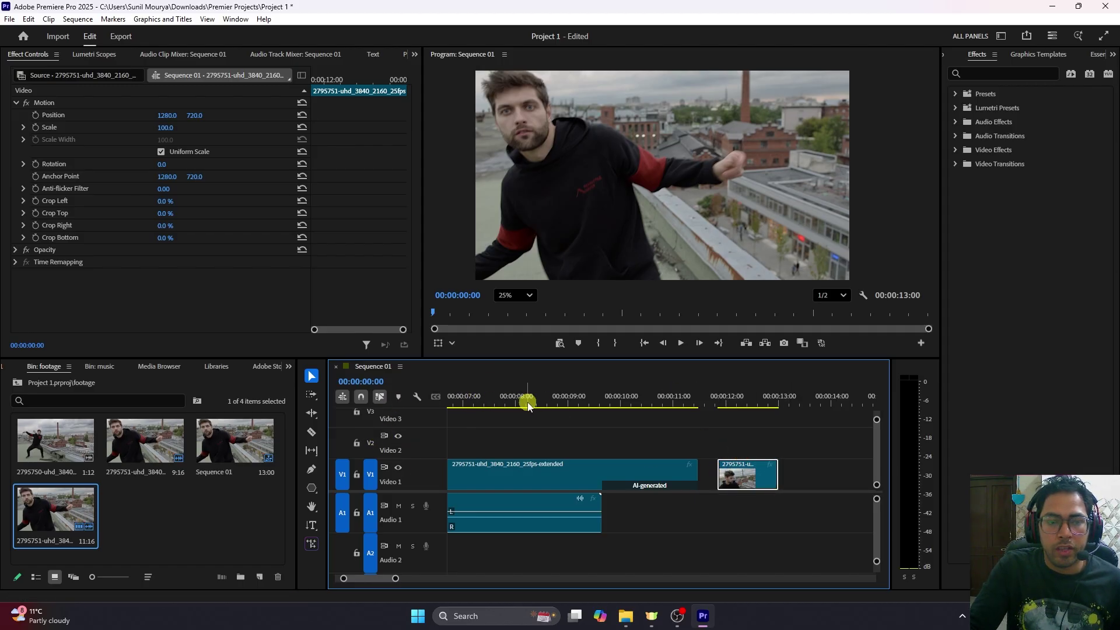
# Add sequence markers at 00:00:07:20 and 00:00:09:05
pyautogui.moveTo(525, 397)
pyautogui.mouseDown()
pyautogui.moveTo(475, 399)
pyautogui.moveTo(504, 398)
pyautogui.mouseUp()
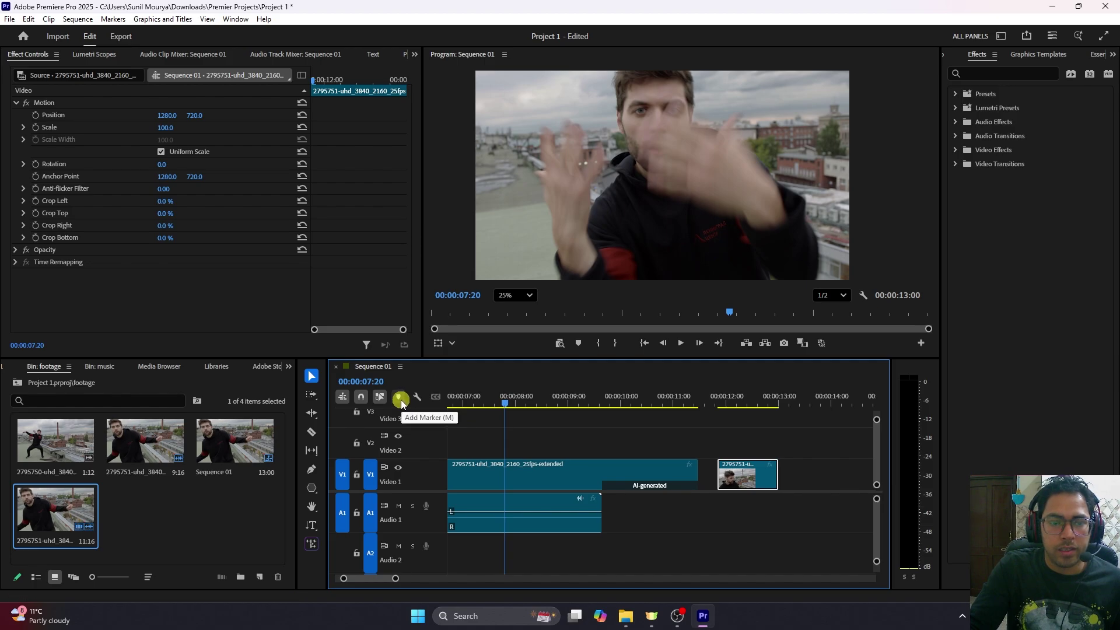
pyautogui.click(400, 400)
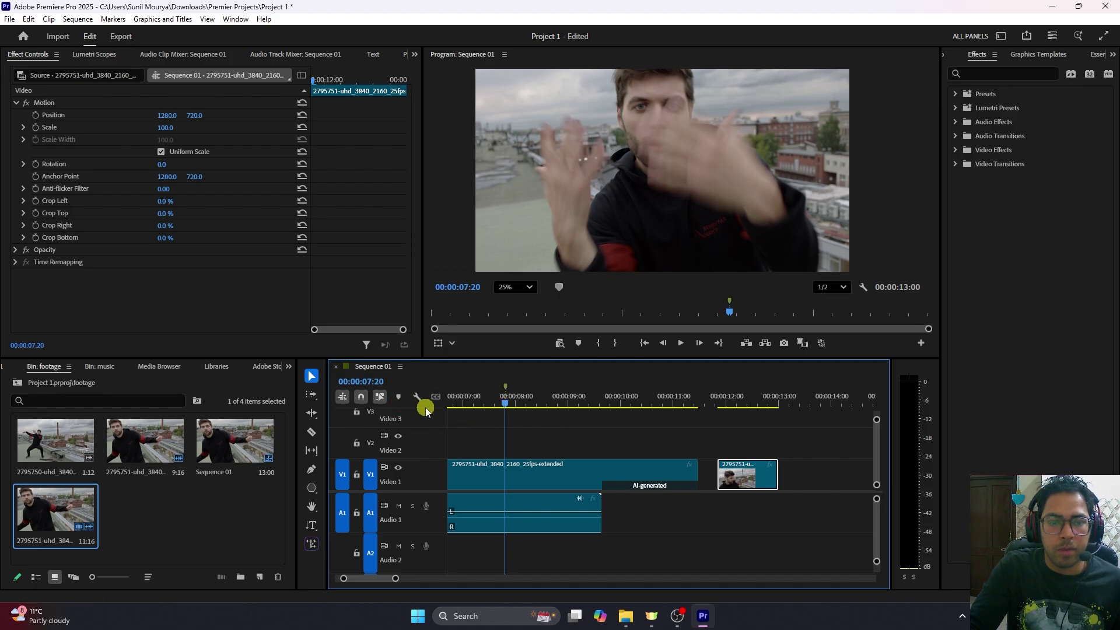
pyautogui.moveTo(507, 400); pyautogui.dragTo(578, 400)
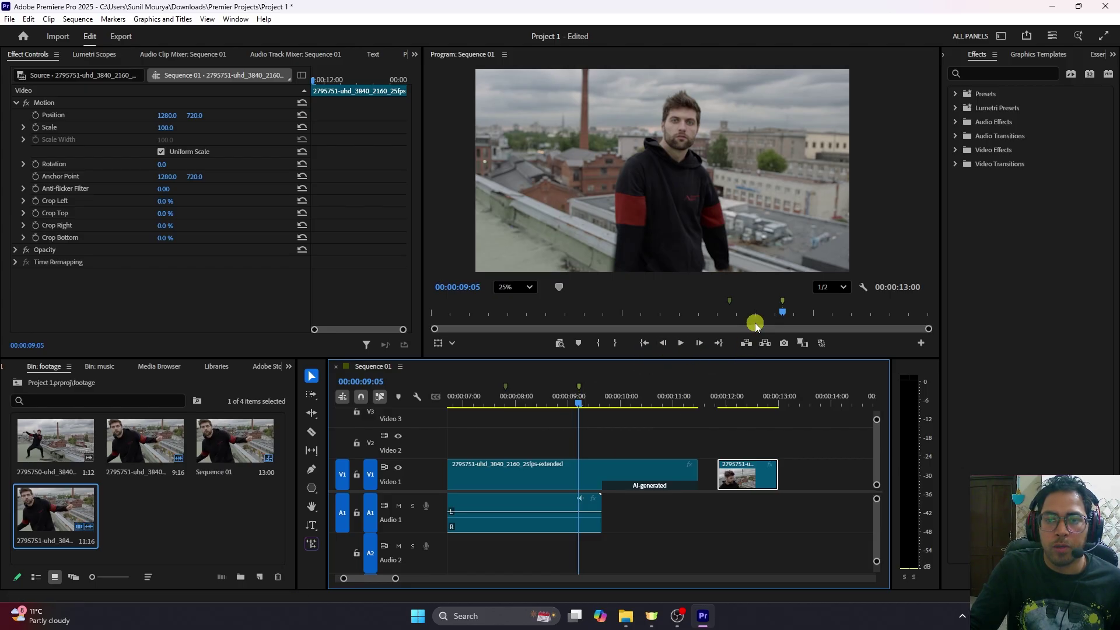
# Move the playhead to the sequence start, its end, and back to the marker at 00:00:09:05
pyautogui.click(645, 344)
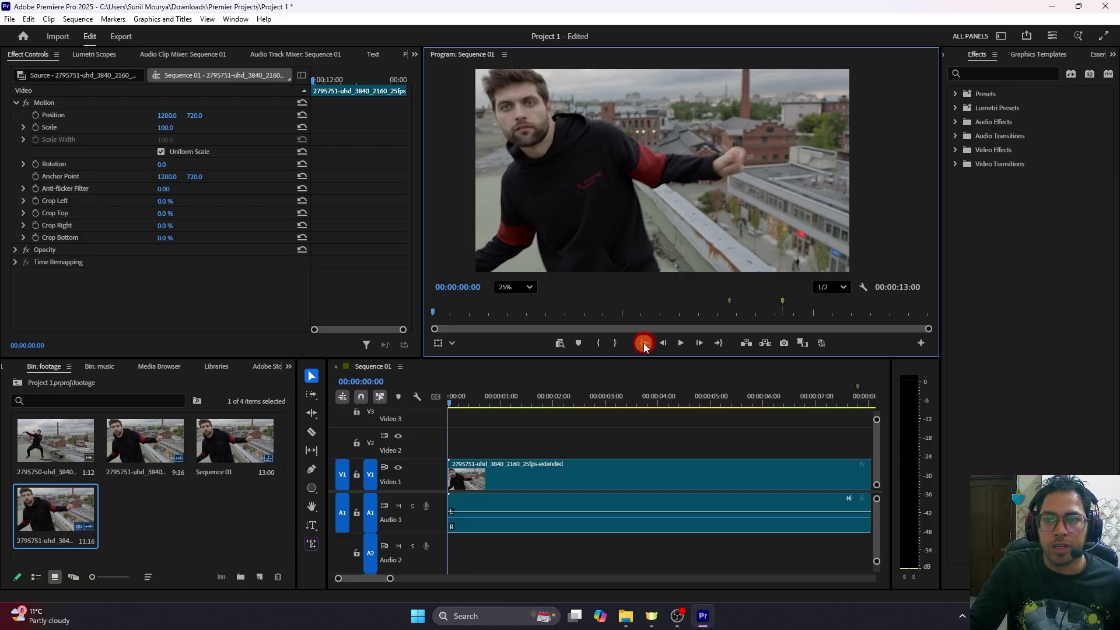
pyautogui.click(718, 343)
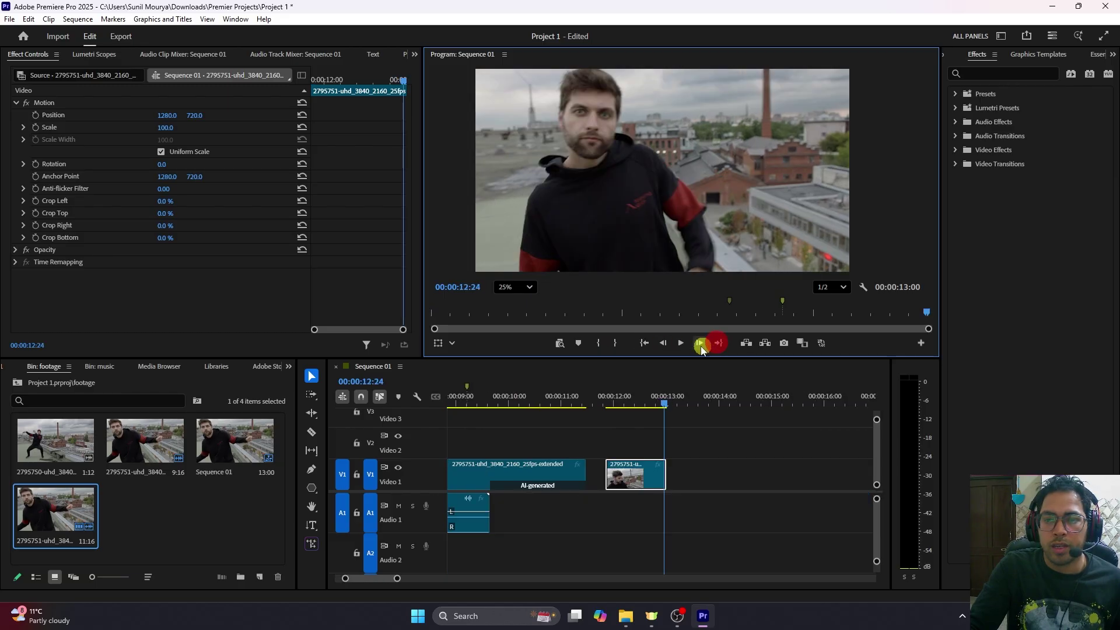
pyautogui.moveTo(667, 398); pyautogui.dragTo(468, 390)
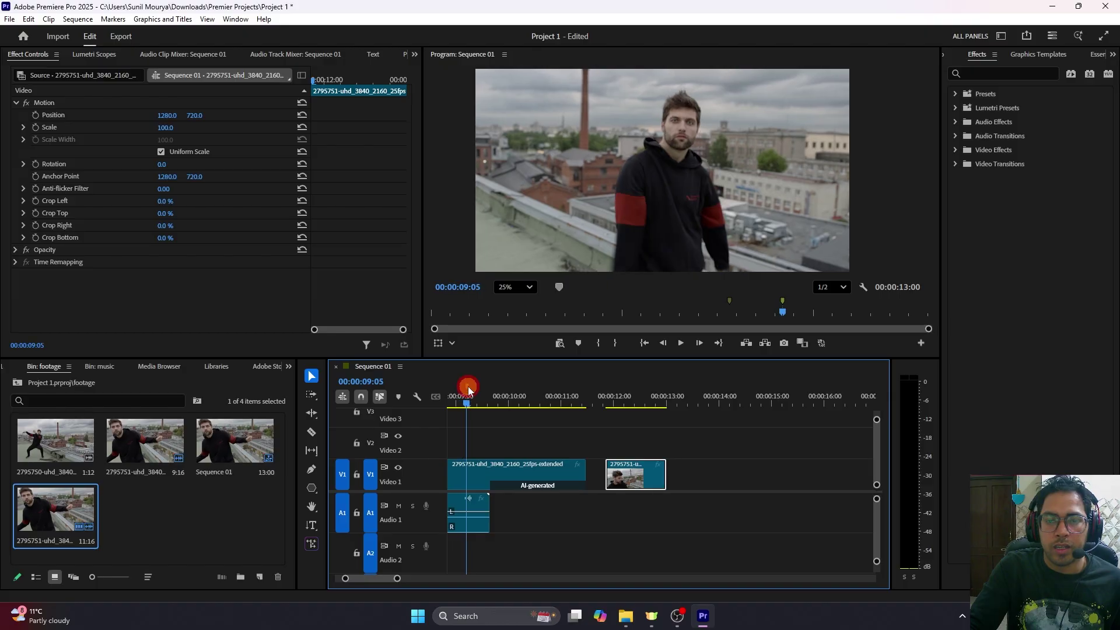
# View the settings of the marker at 00:00:09:05 and dismiss them without changes
pyautogui.doubleClick(468, 390)
pyautogui.click(695, 130)
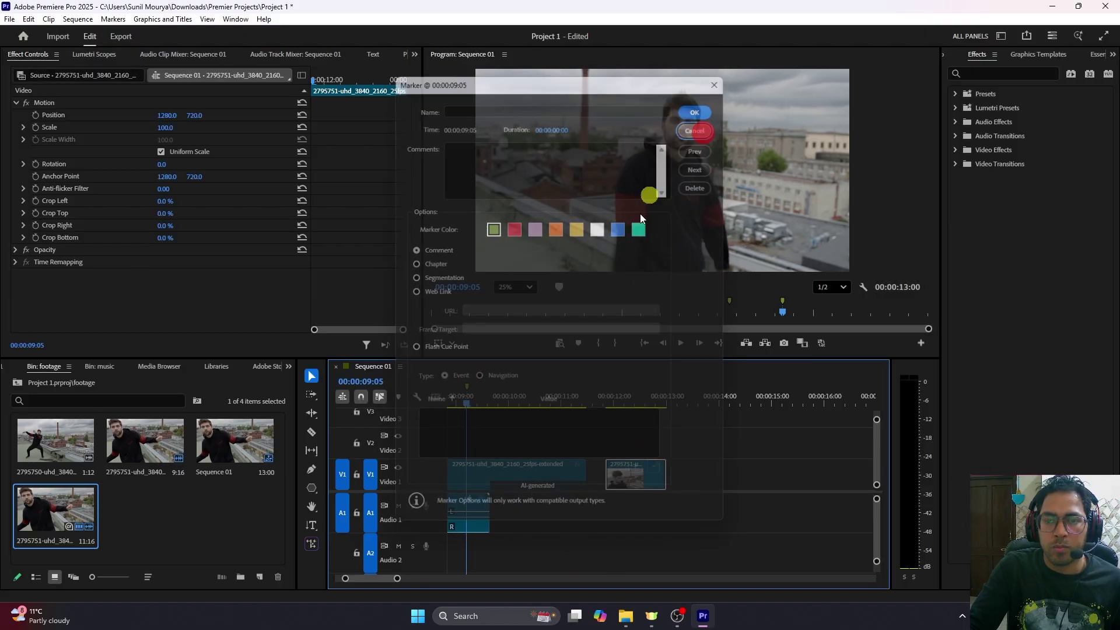
pyautogui.scroll(3, 408, 550)
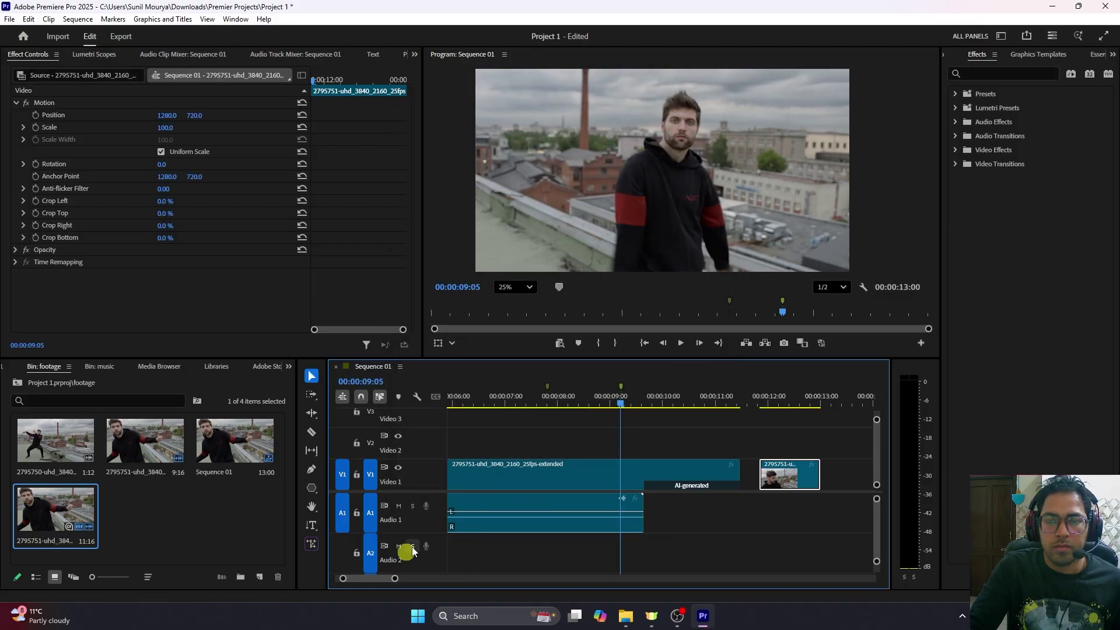
# Place the playhead on the 00:00:07:20 marker, scrub forward and jump to the 00:00:09:05 marker
pyautogui.click(547, 396)
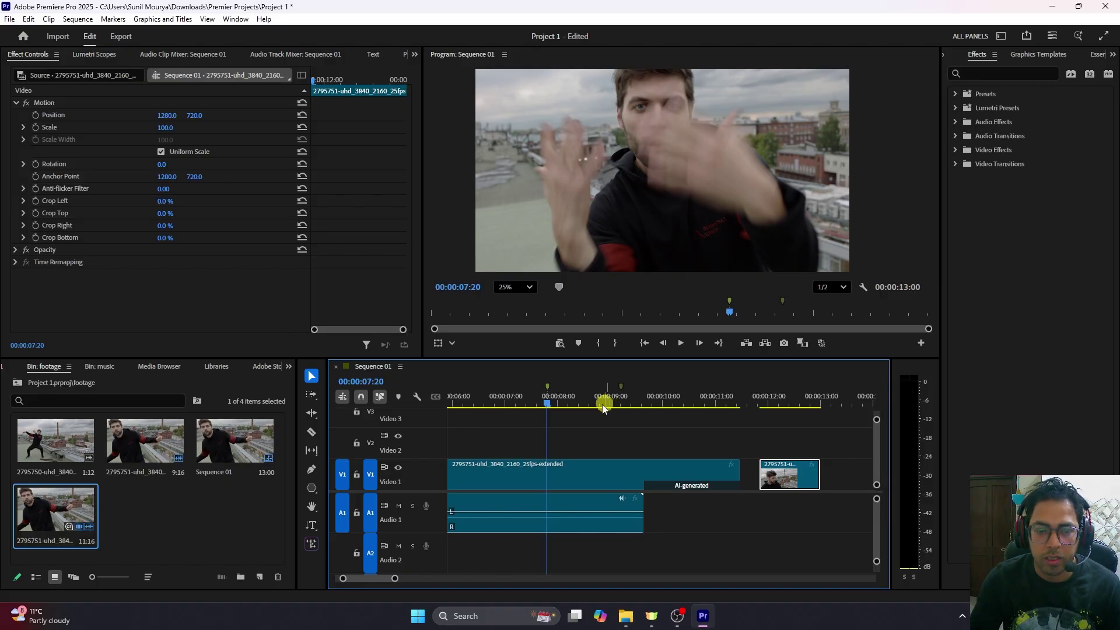
pyautogui.moveTo(567, 404); pyautogui.dragTo(591, 406)
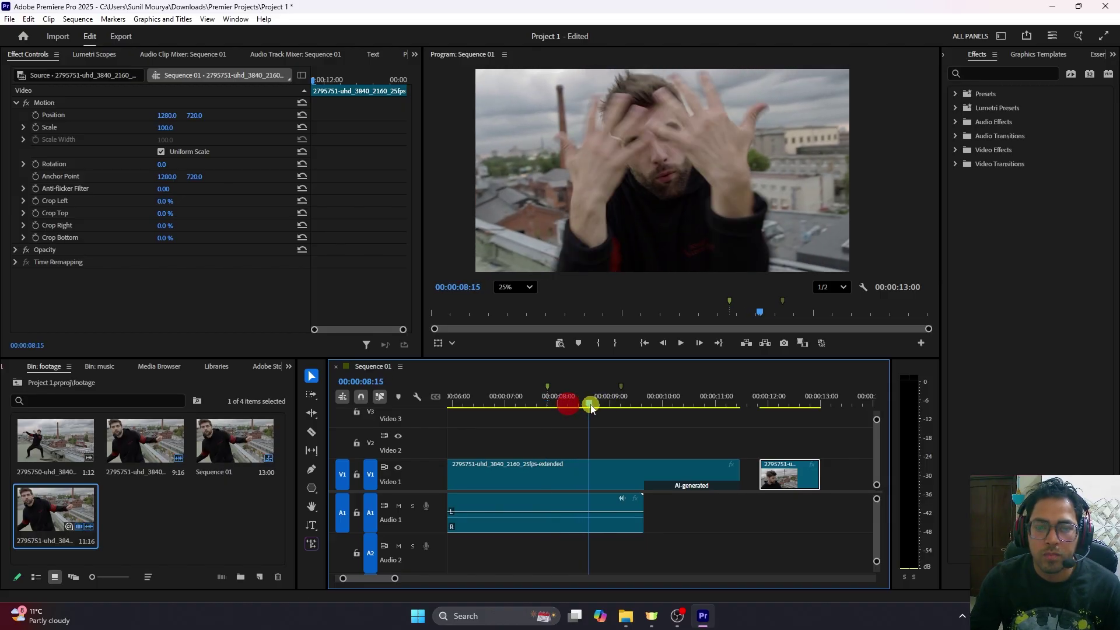
pyautogui.click(621, 386)
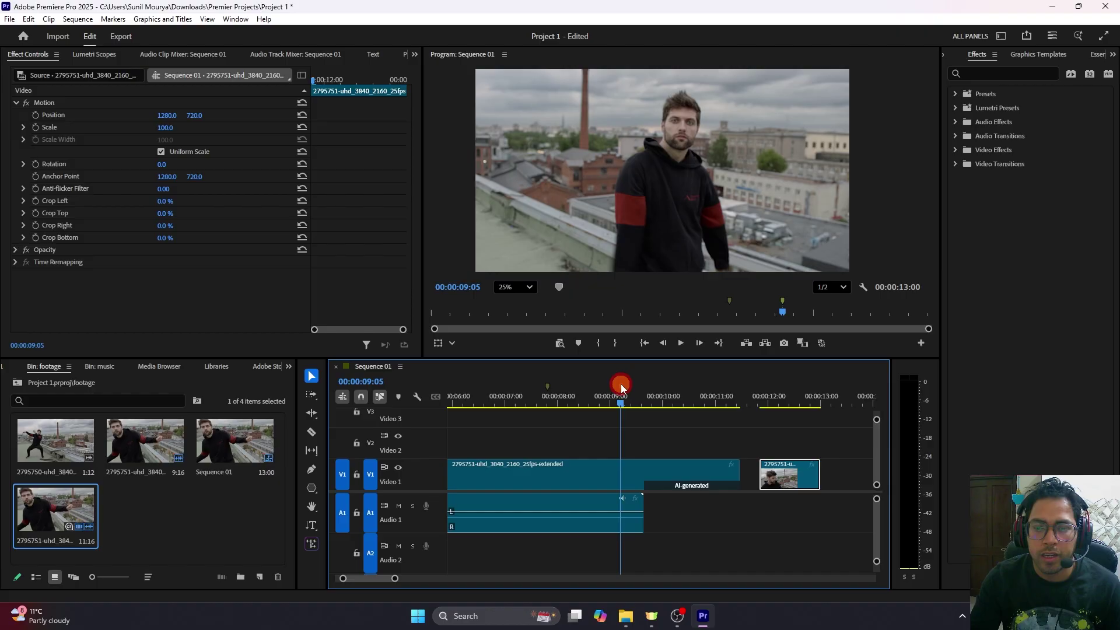
# Name the sequence marker at 00:00:07:20 "important" and set its colour to red
pyautogui.click(546, 387)
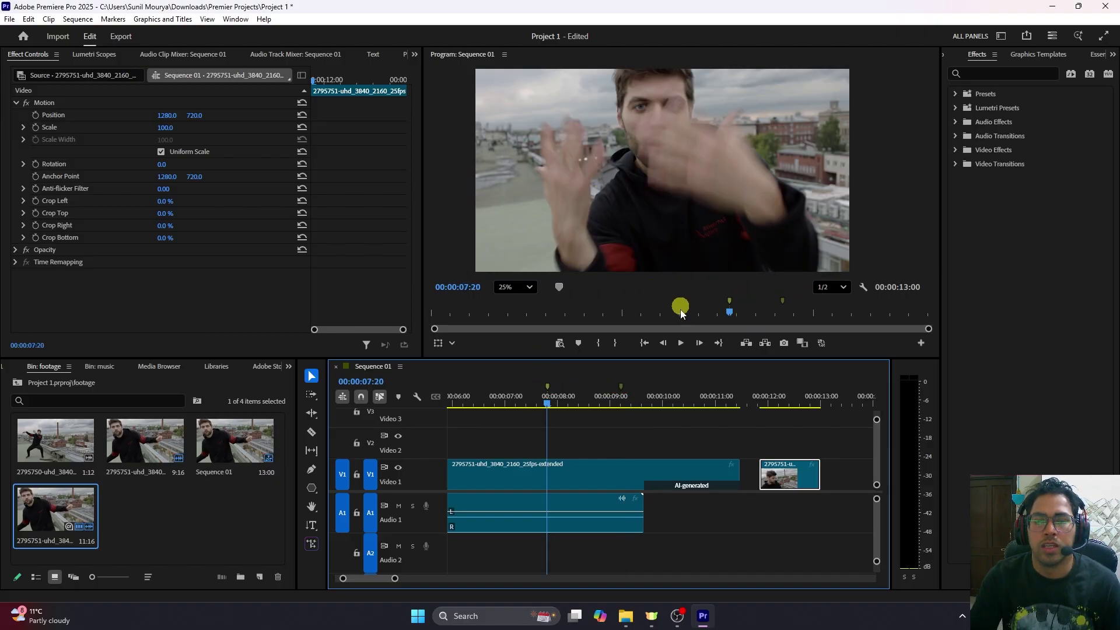
pyautogui.click(548, 387)
pyautogui.doubleClick(547, 388)
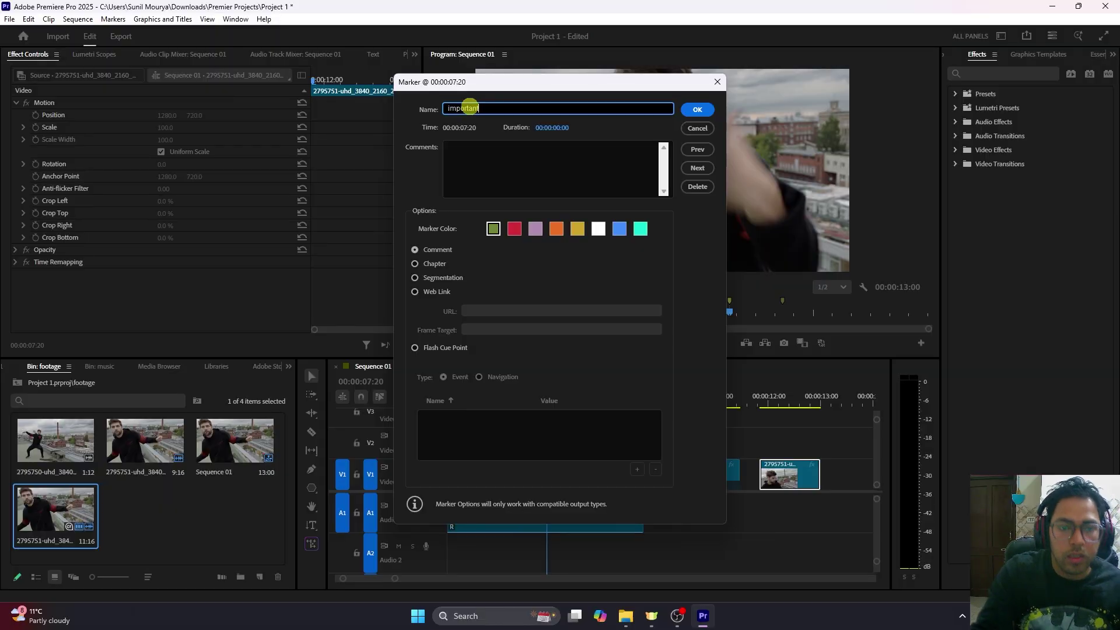
pyautogui.click(514, 228)
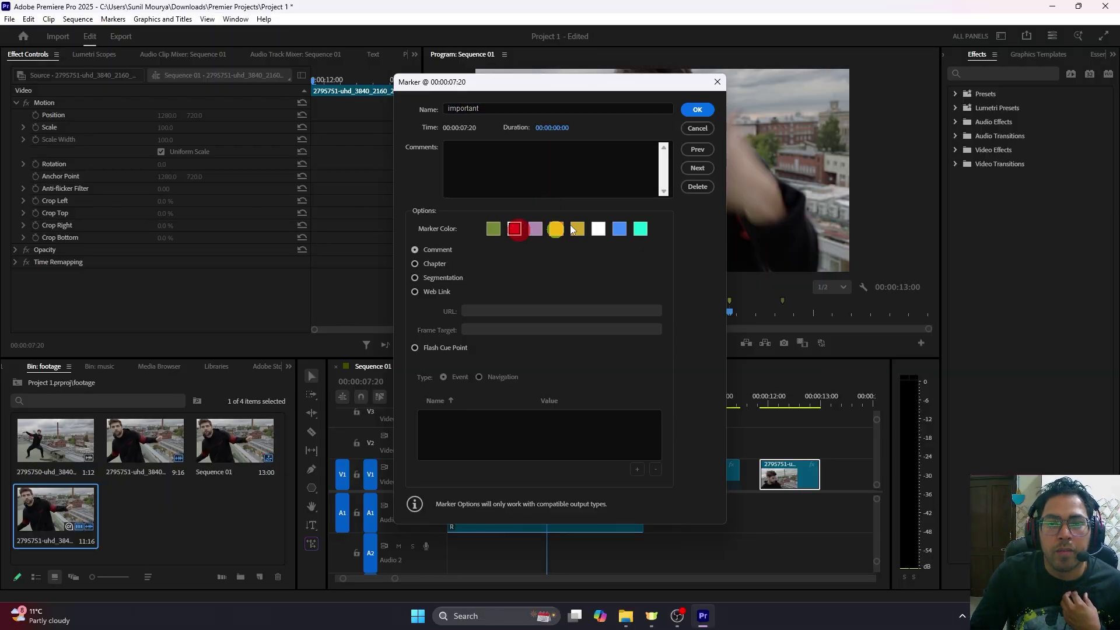
pyautogui.click(697, 109)
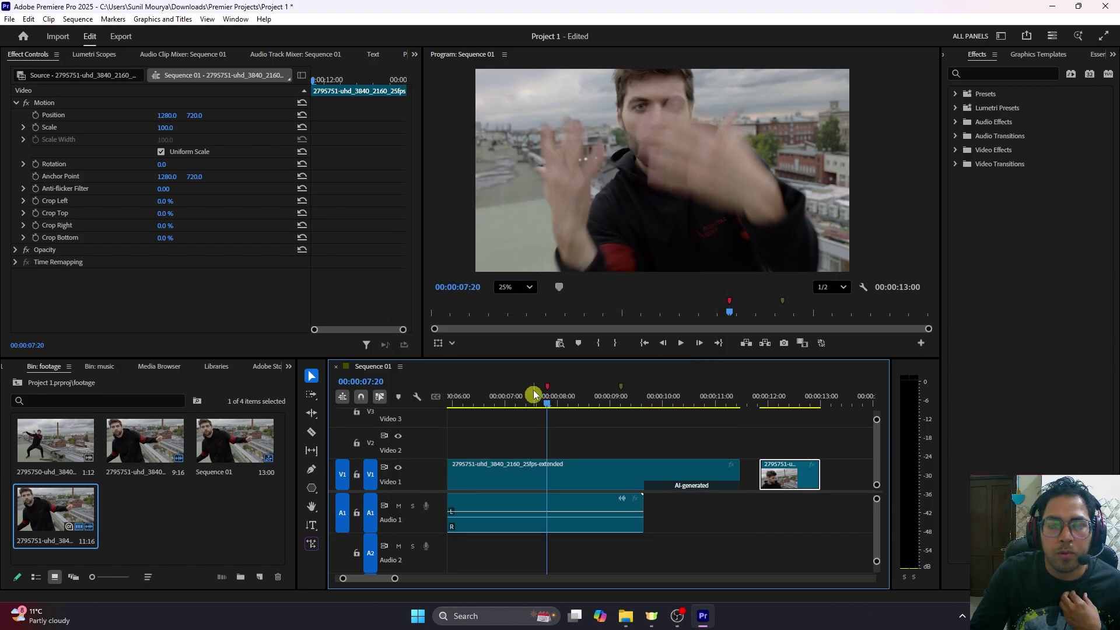
# Name the sequence marker at 00:00:09:05 "not important" and set its colour to yellow
pyautogui.click(621, 390)
pyautogui.press('m')
pyautogui.doubleClick(621, 387)
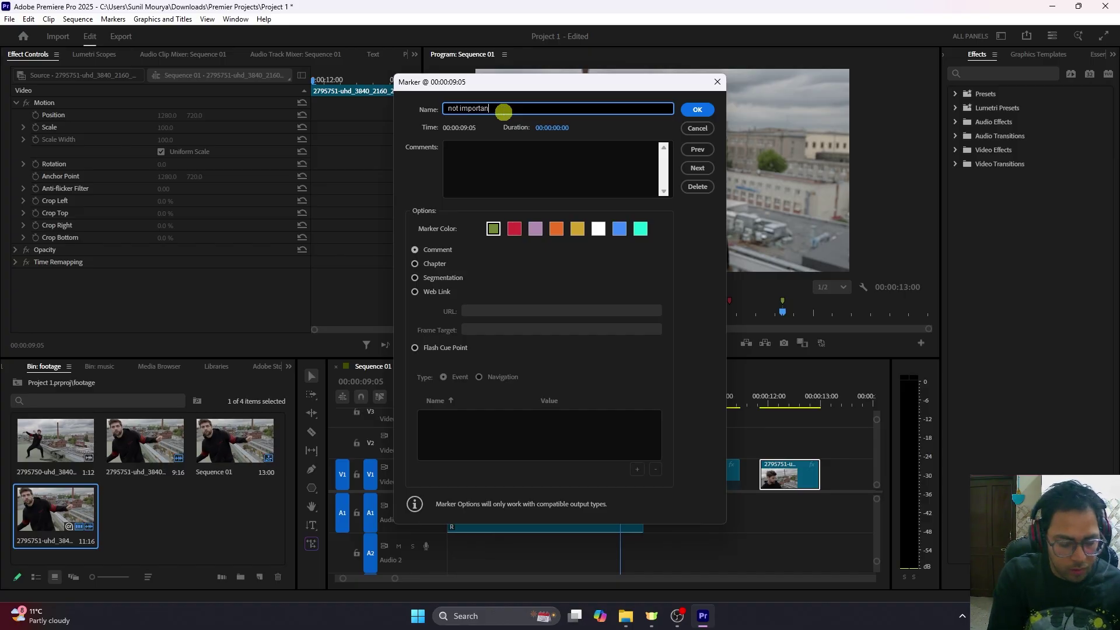
pyautogui.press('Return')
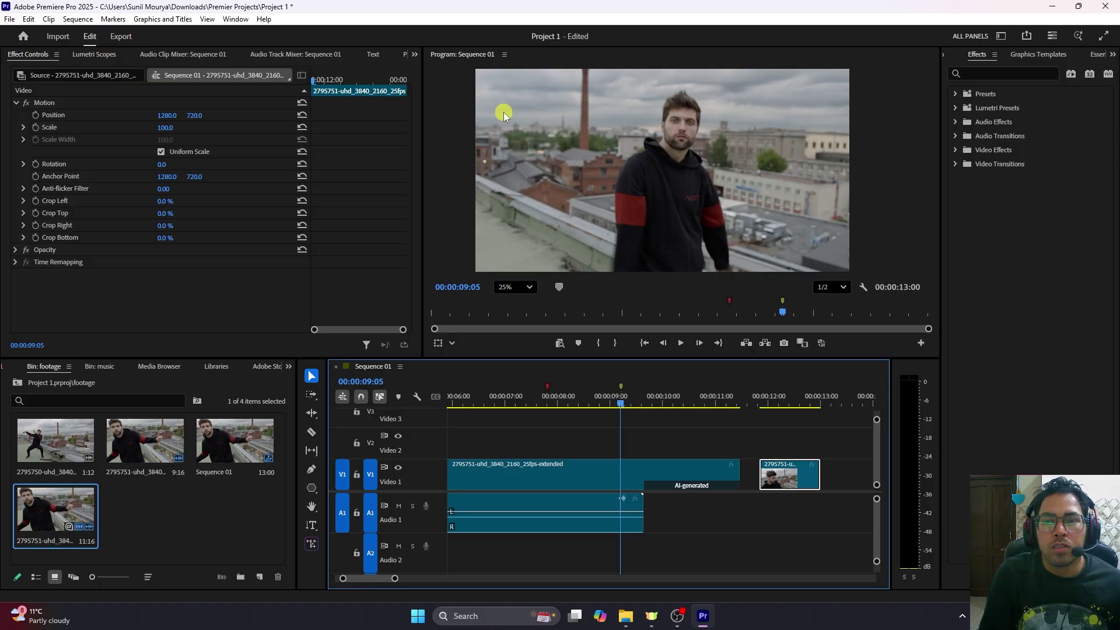
pyautogui.doubleClick(621, 386)
pyautogui.click(578, 230)
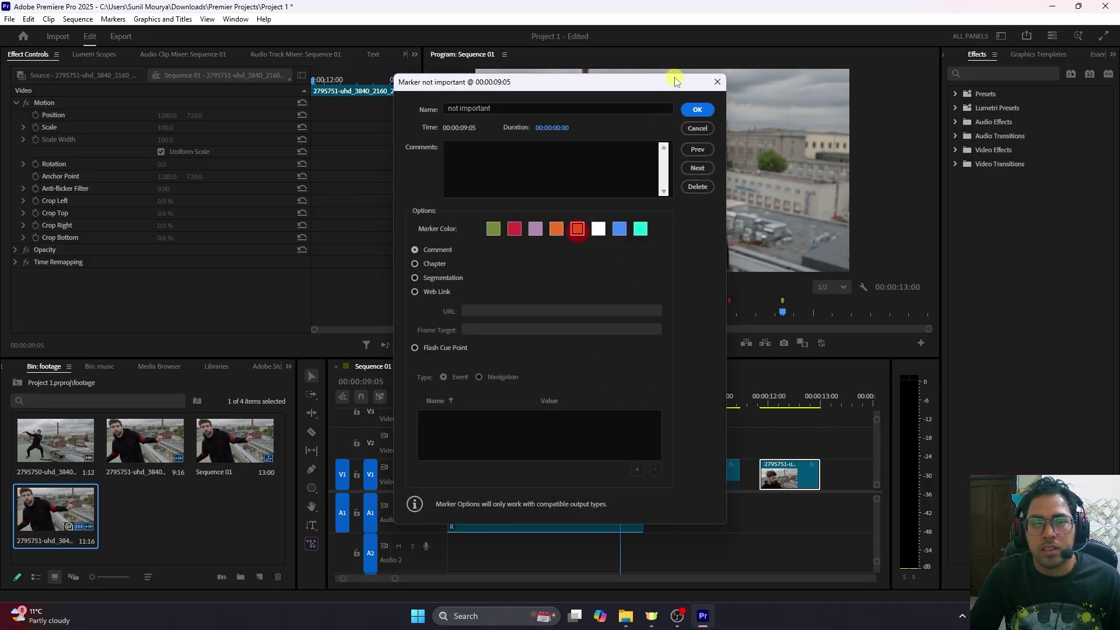
pyautogui.click(699, 110)
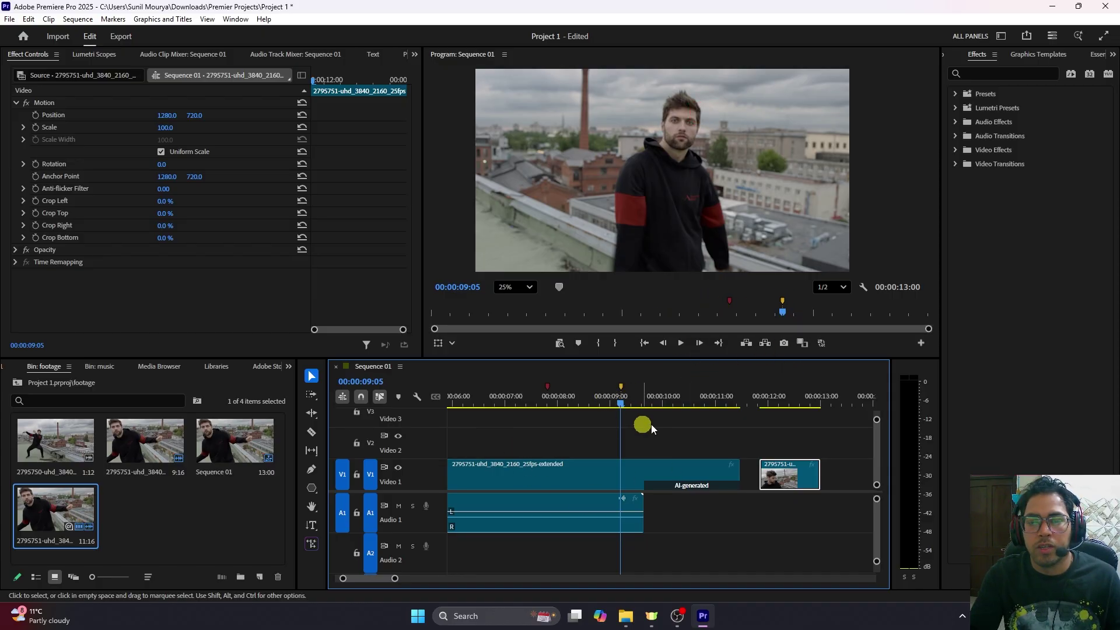
# Scrub the playhead back to 00:00:07:03 and view the Essential Sound options of the audio clip on A1
pyautogui.moveTo(620, 404)
pyautogui.mouseDown()
pyautogui.moveTo(670, 403)
pyautogui.moveTo(521, 408)
pyautogui.moveTo(624, 404)
pyautogui.mouseUp()
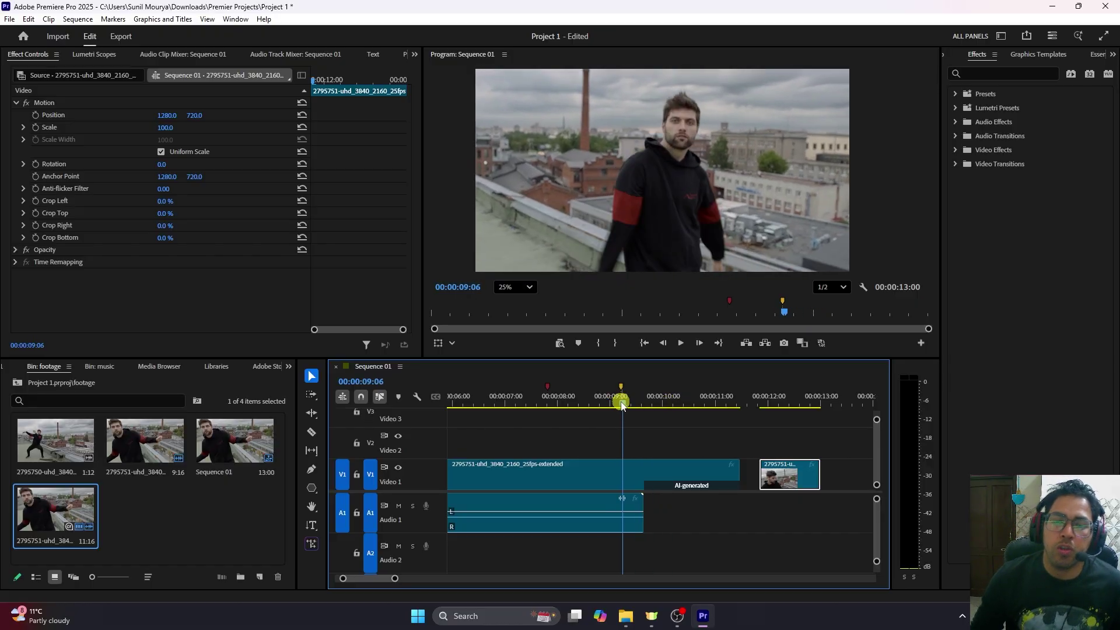
pyautogui.moveTo(622, 404); pyautogui.dragTo(758, 396)
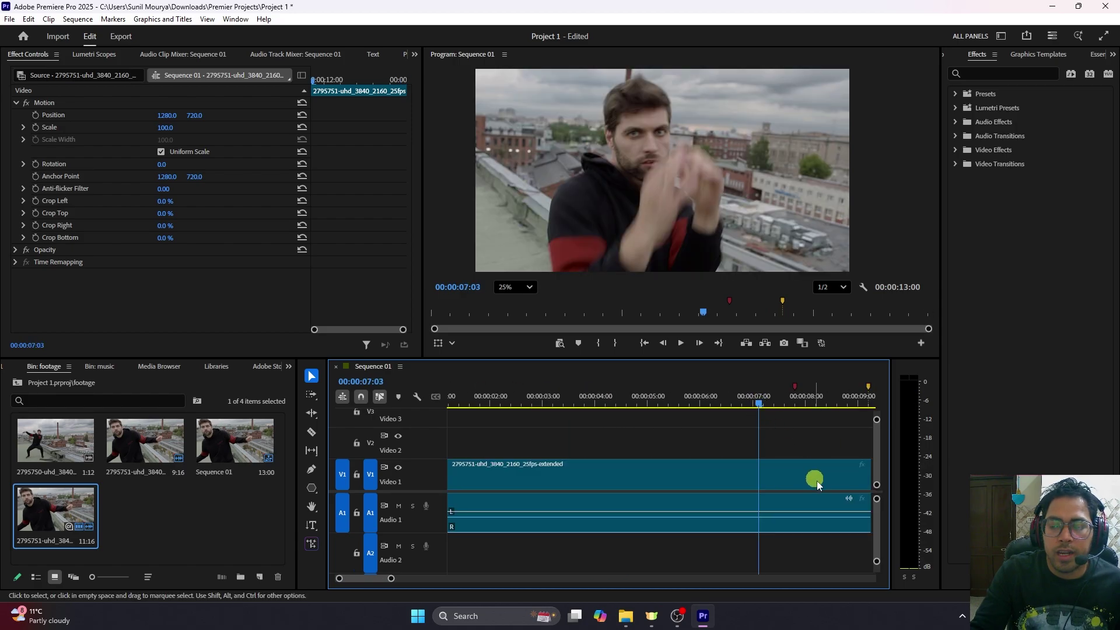
pyautogui.click(850, 500)
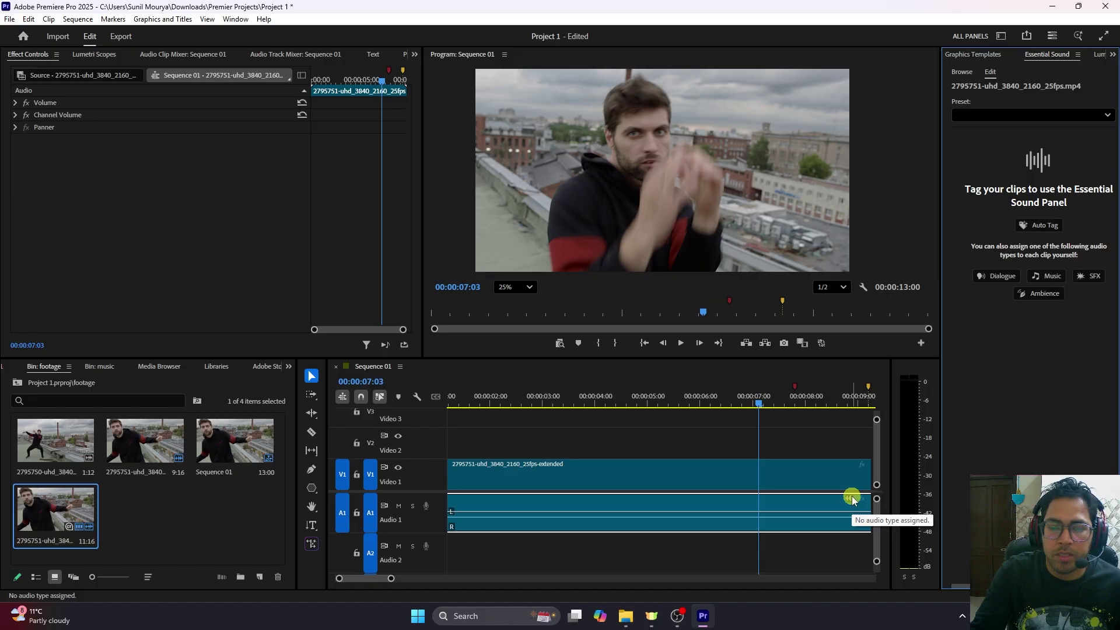
pyautogui.press('-')
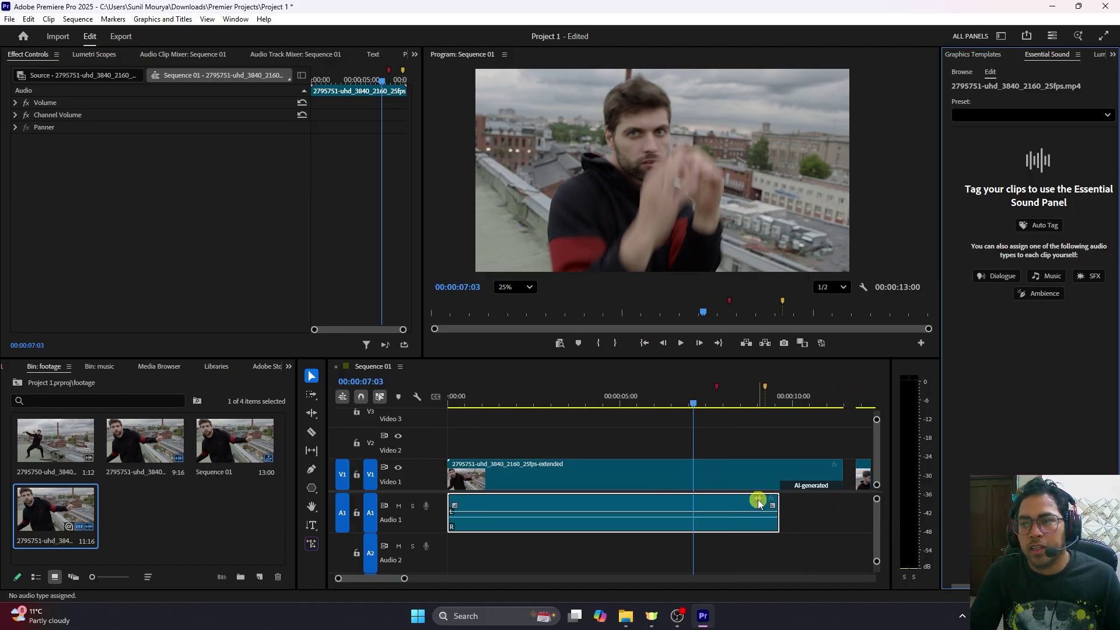
# Show the Graphics Templates, then deselect the audio clip and return the playhead to the sequence start
pyautogui.click(986, 55)
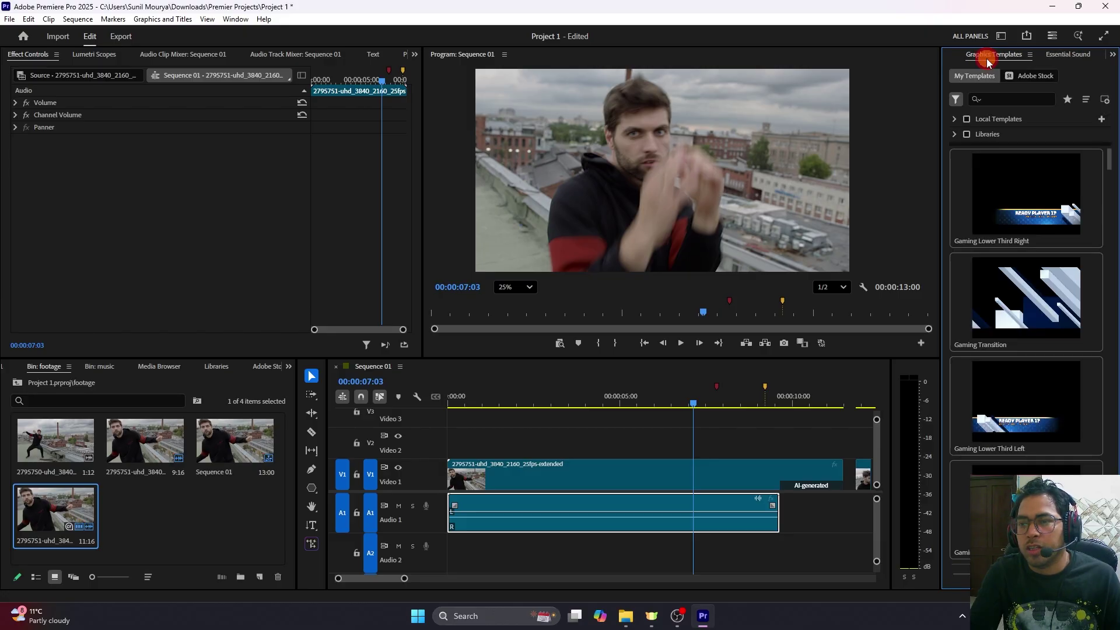
pyautogui.click(806, 531)
pyautogui.moveTo(681, 399); pyautogui.dragTo(445, 401)
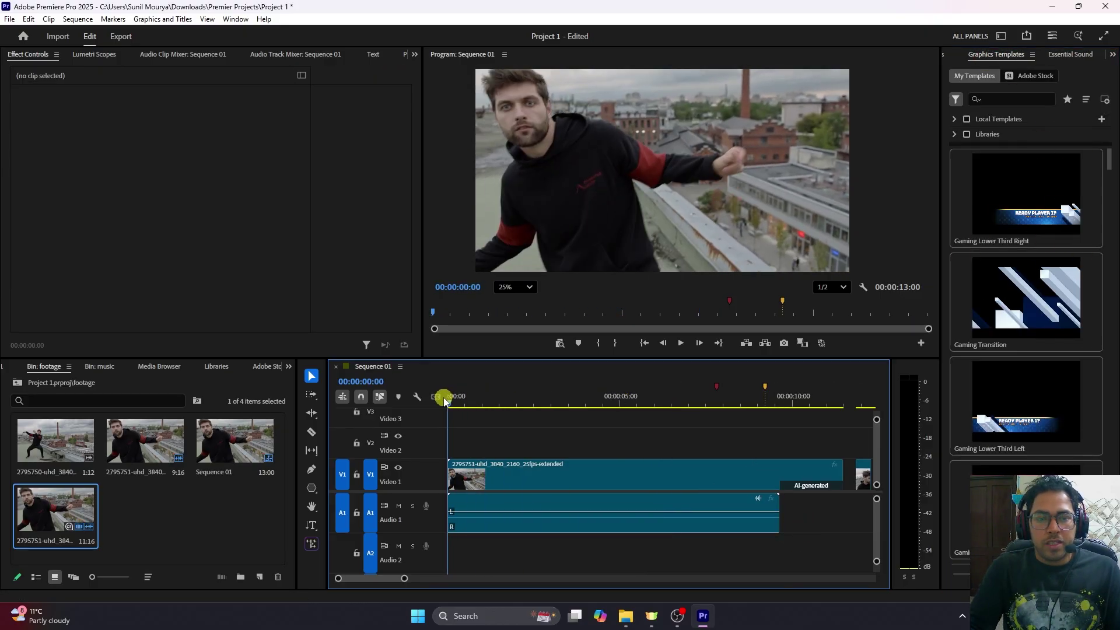